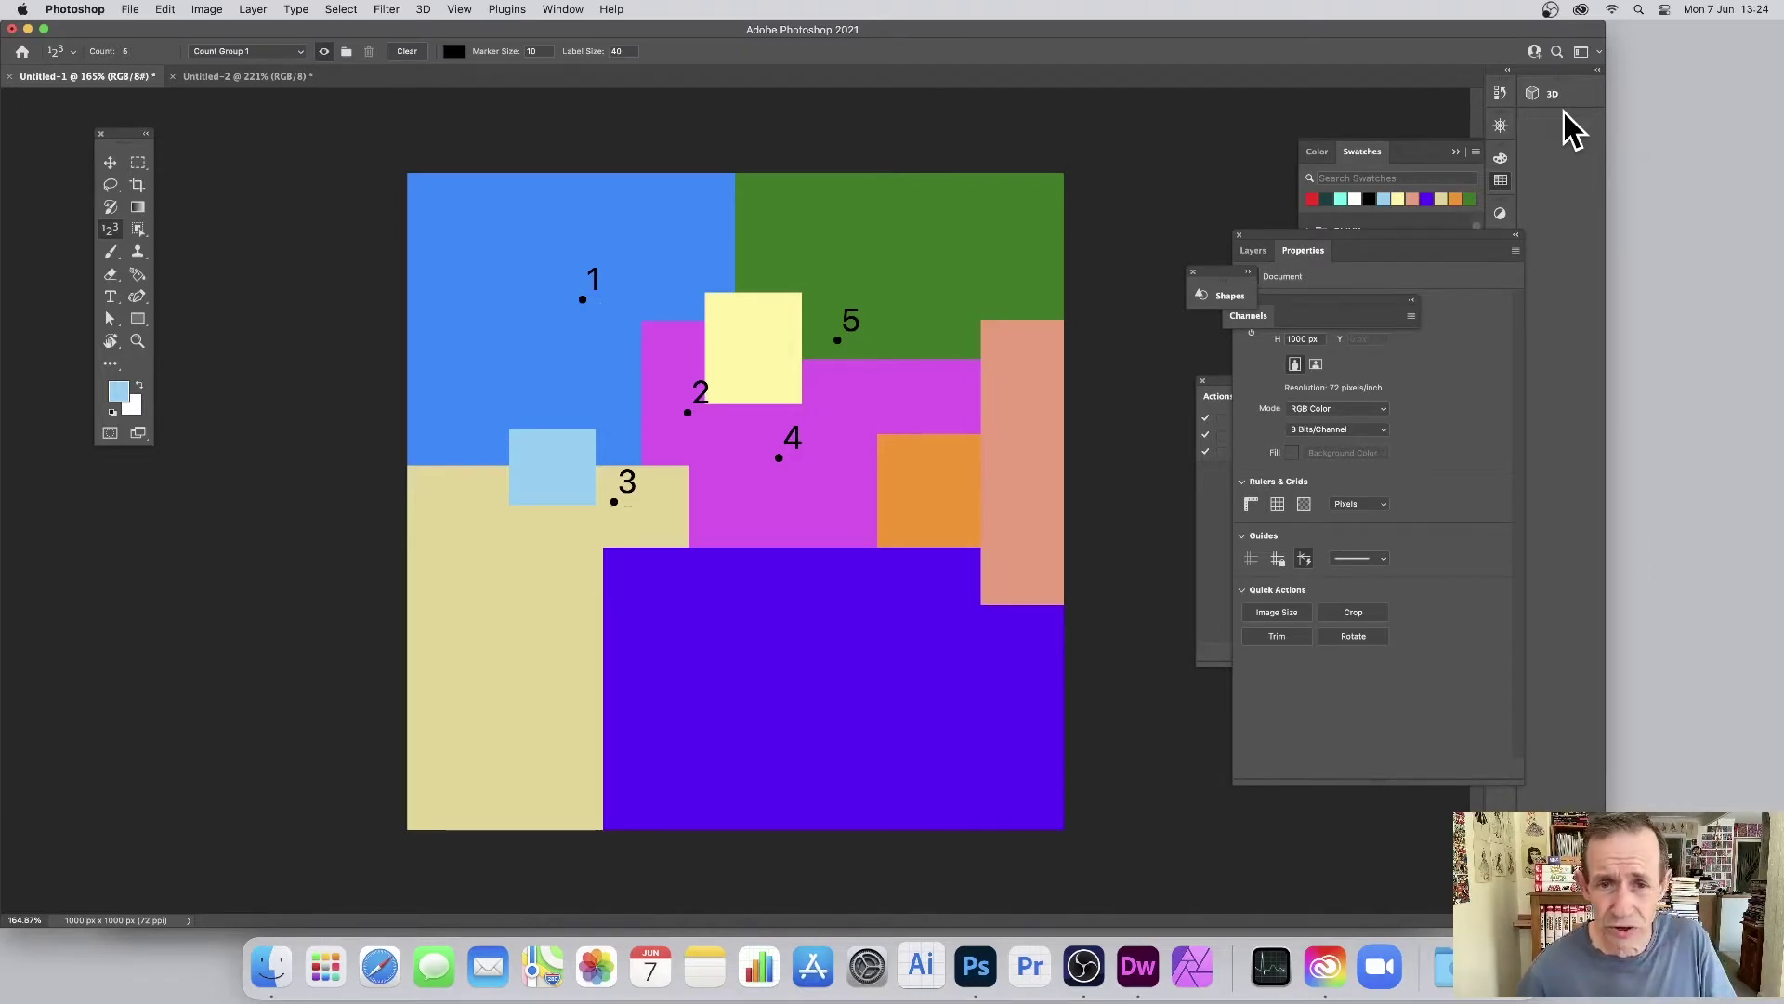
Preview the image in Save for Web (Legacy) and close the preview without saving.
{"action": "left_click", "coordinate": [129, 11]}
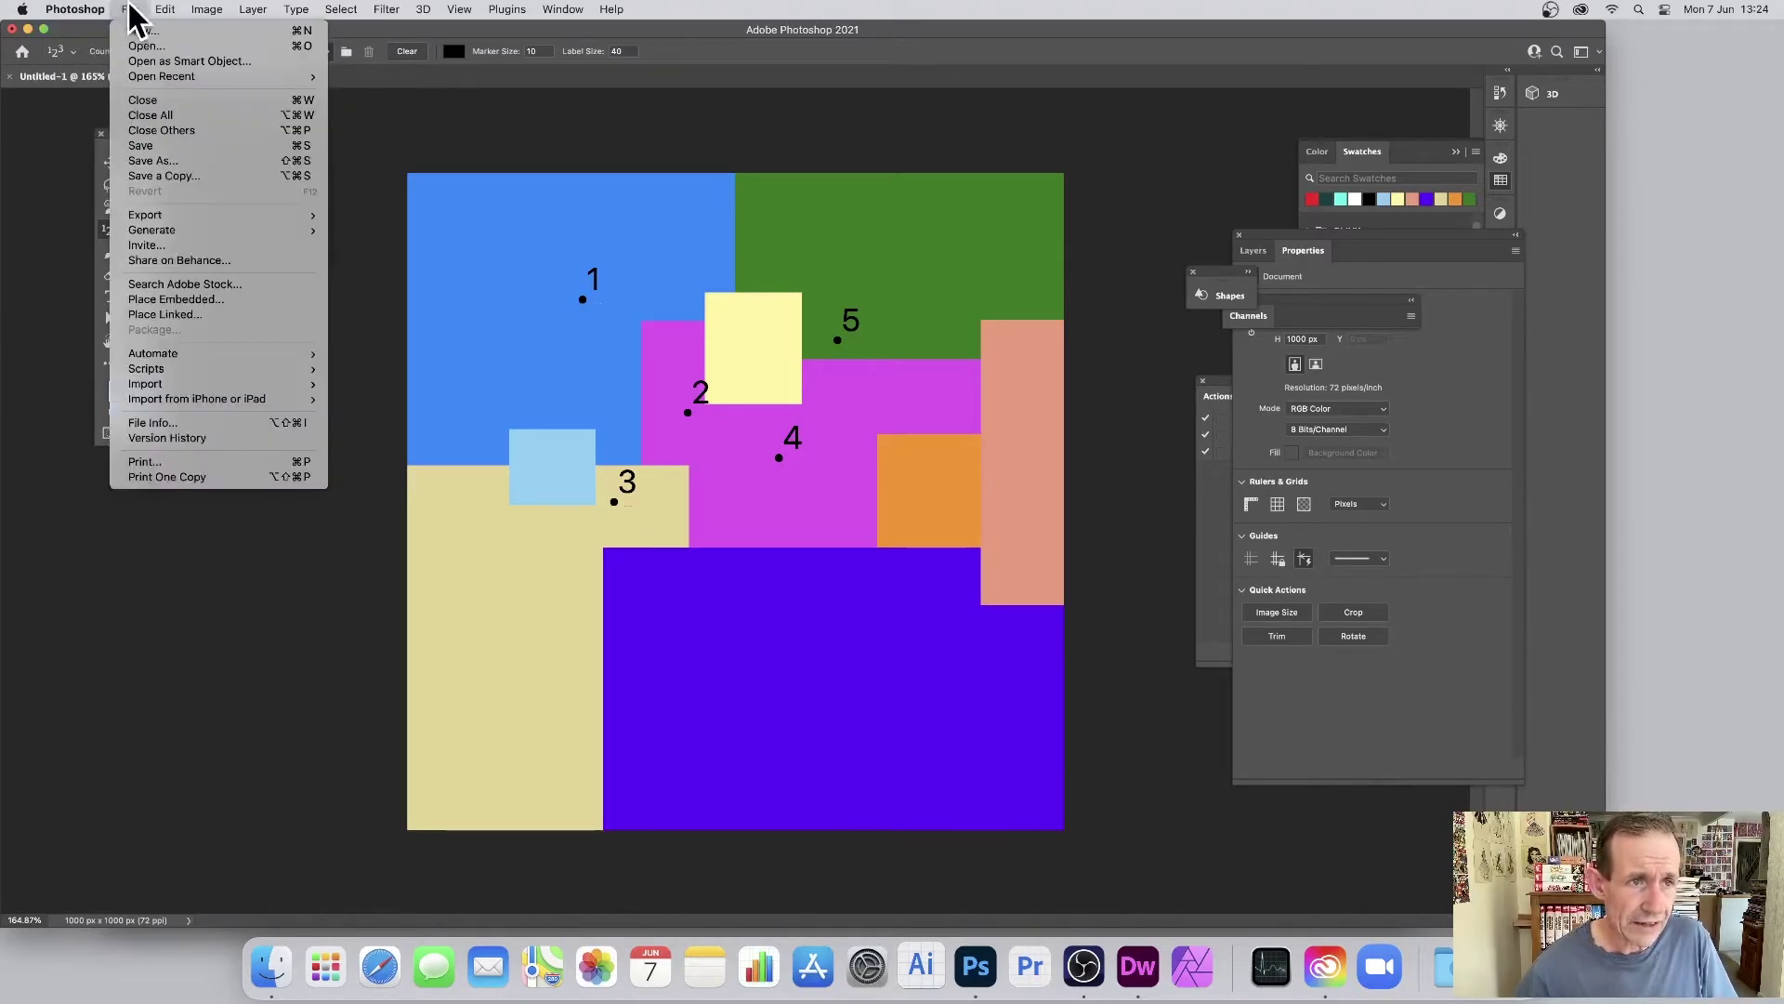
{"action": "mouse_move", "coordinate": [167, 217]}
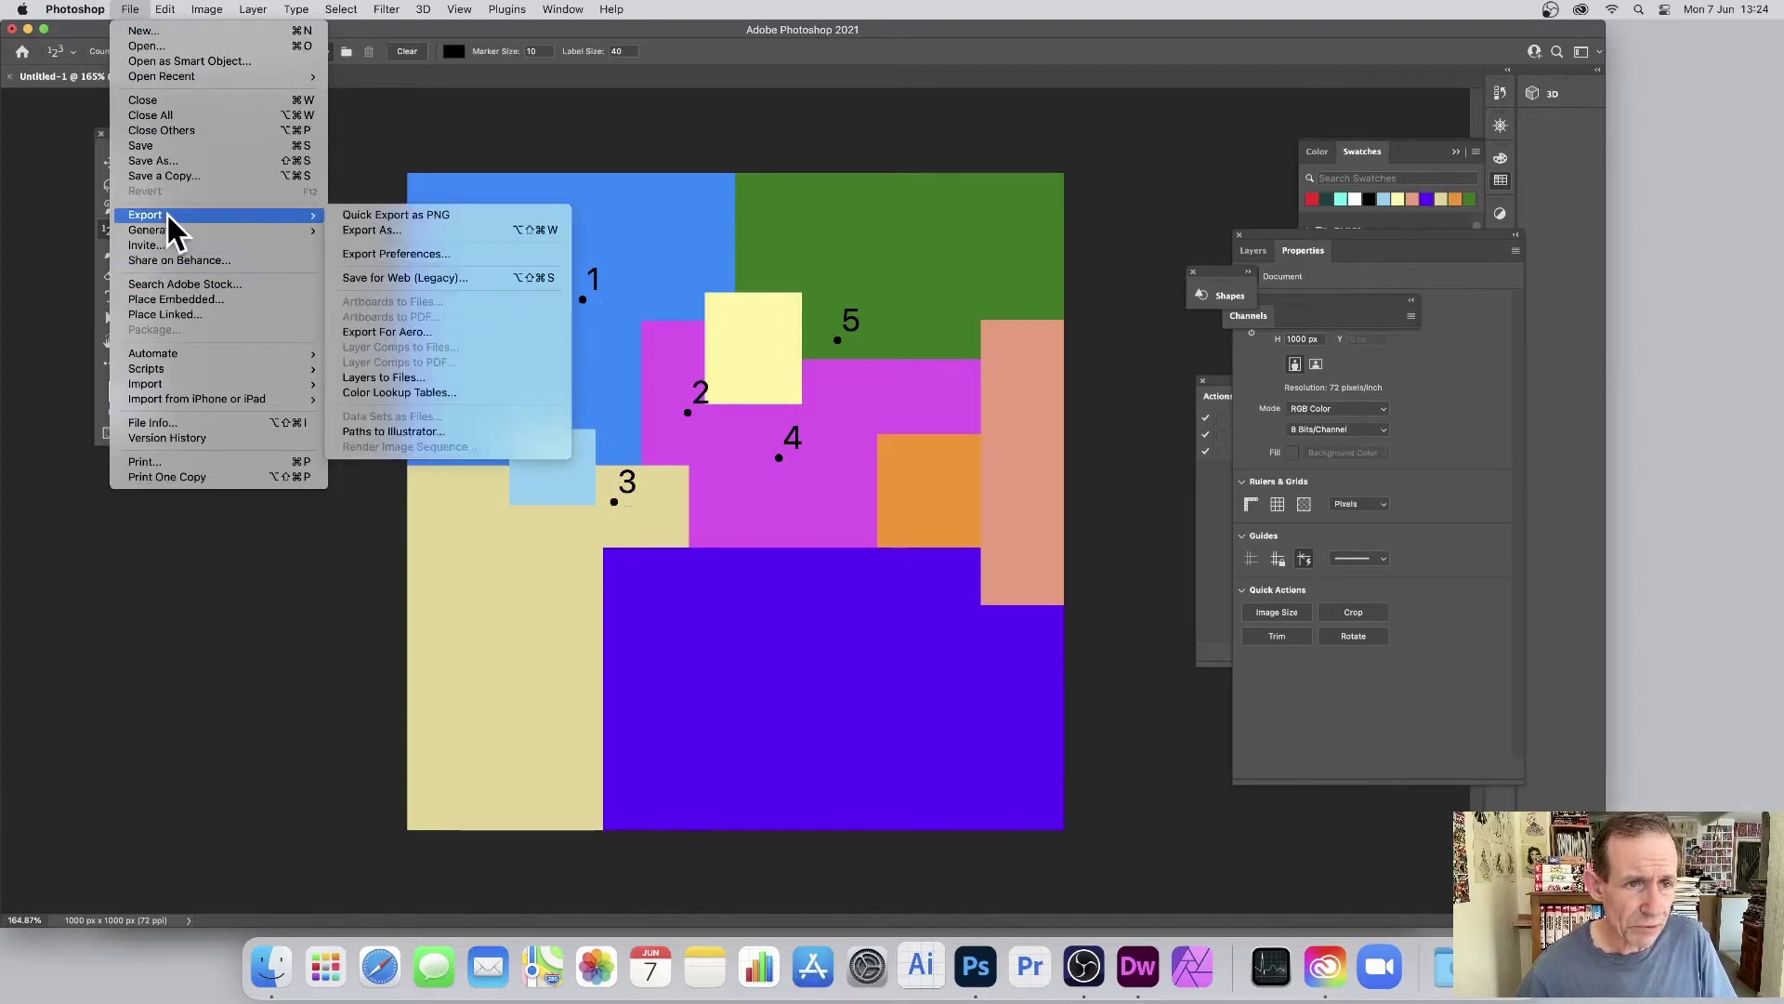
{"action": "left_click", "coordinate": [431, 280]}
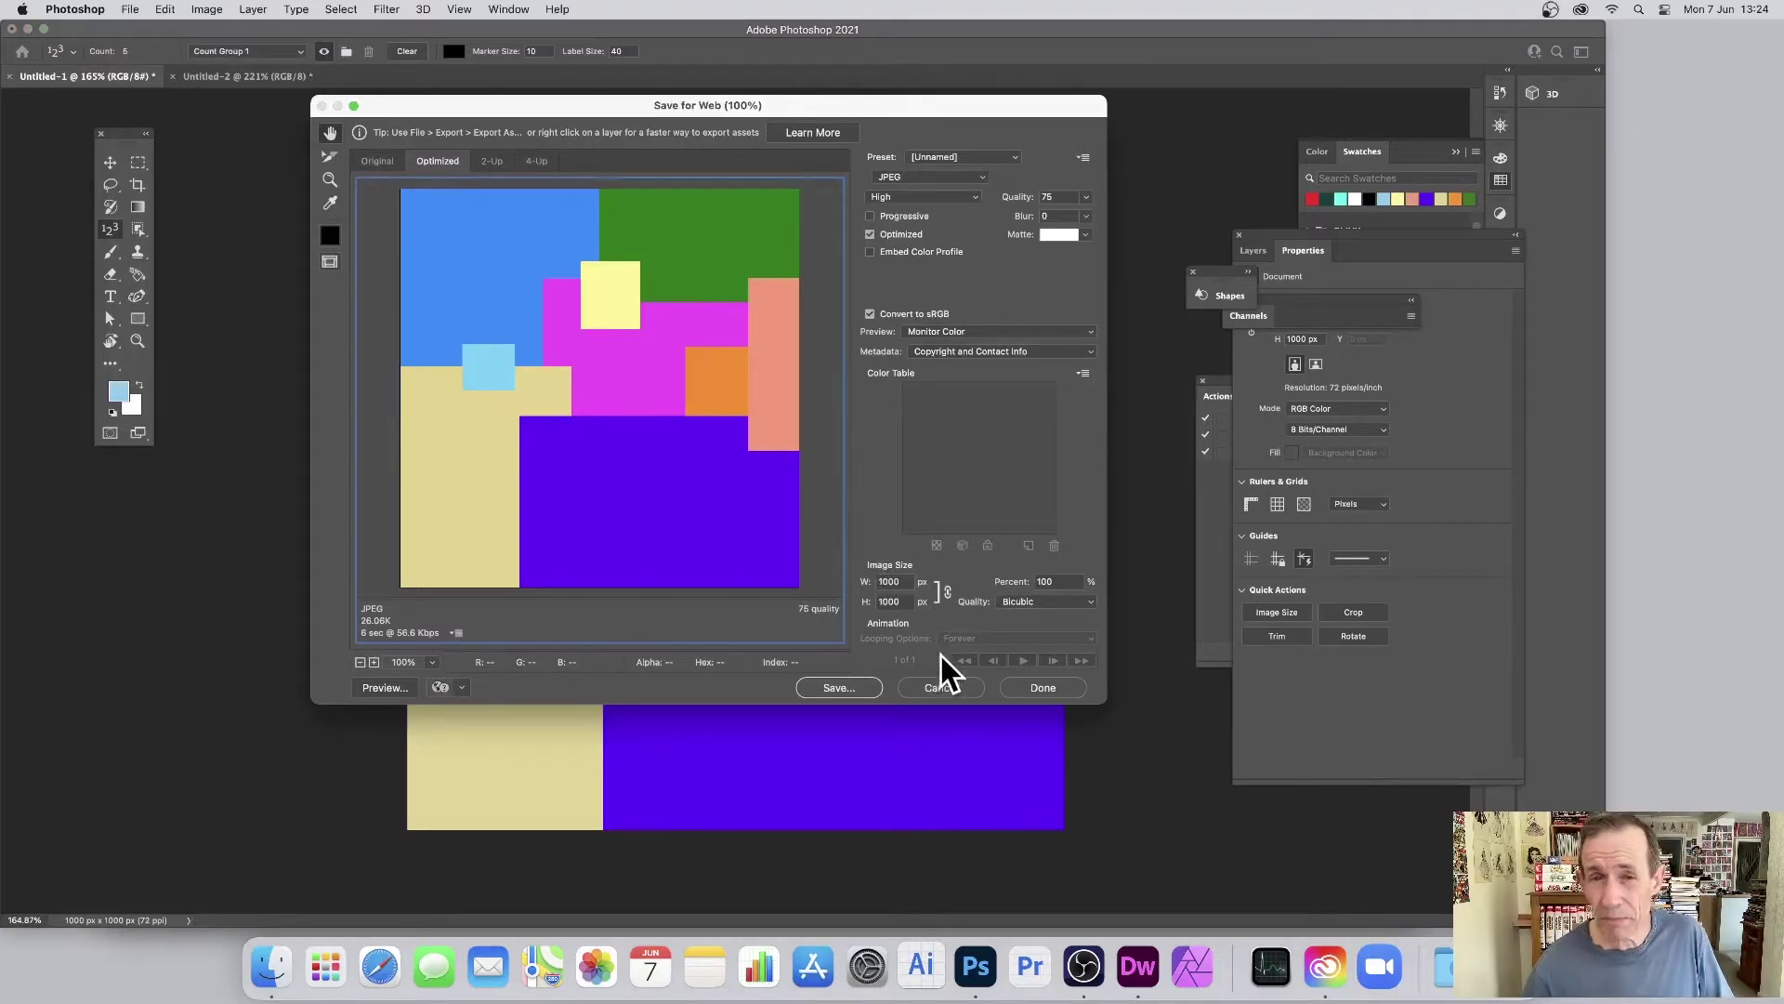
{"action": "left_click", "coordinate": [939, 685]}
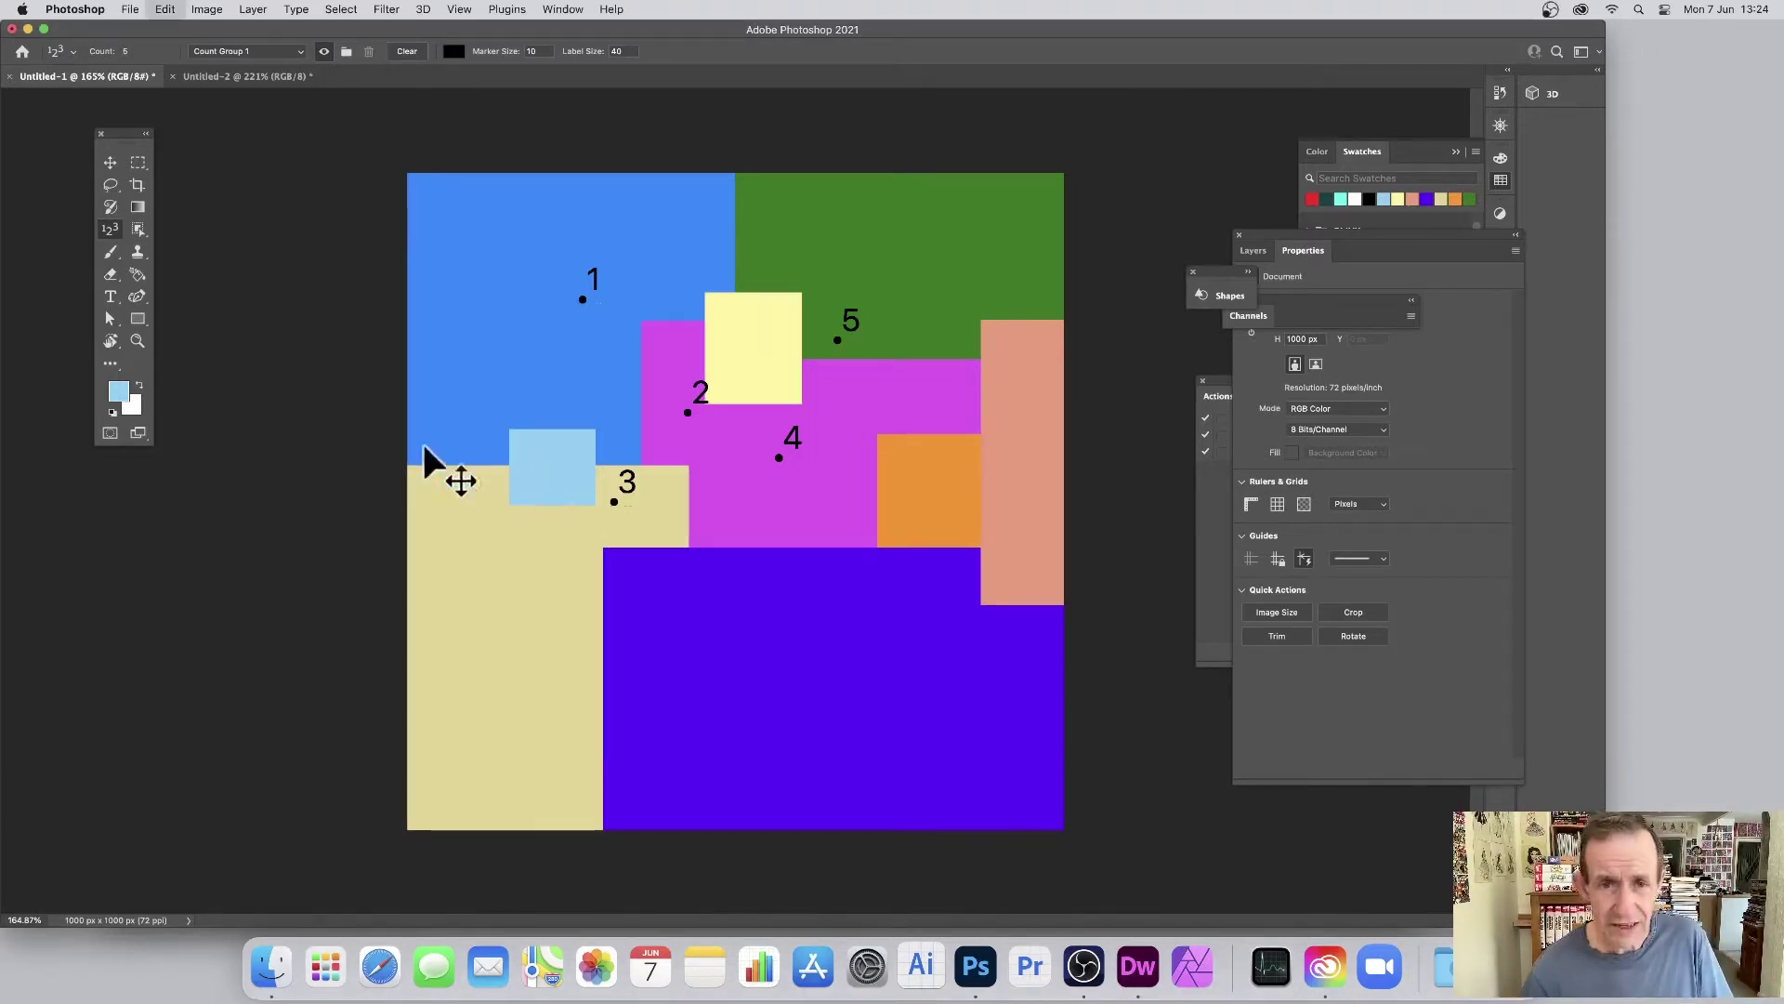
Undo all five count markers placed on the image.
{"action": "key", "text": "super+z"}
{"action": "key", "text": "super+z"}
{"action": "key", "text": "super+z"}
{"action": "key", "text": "super+z"}
{"action": "key", "text": "super+z"}
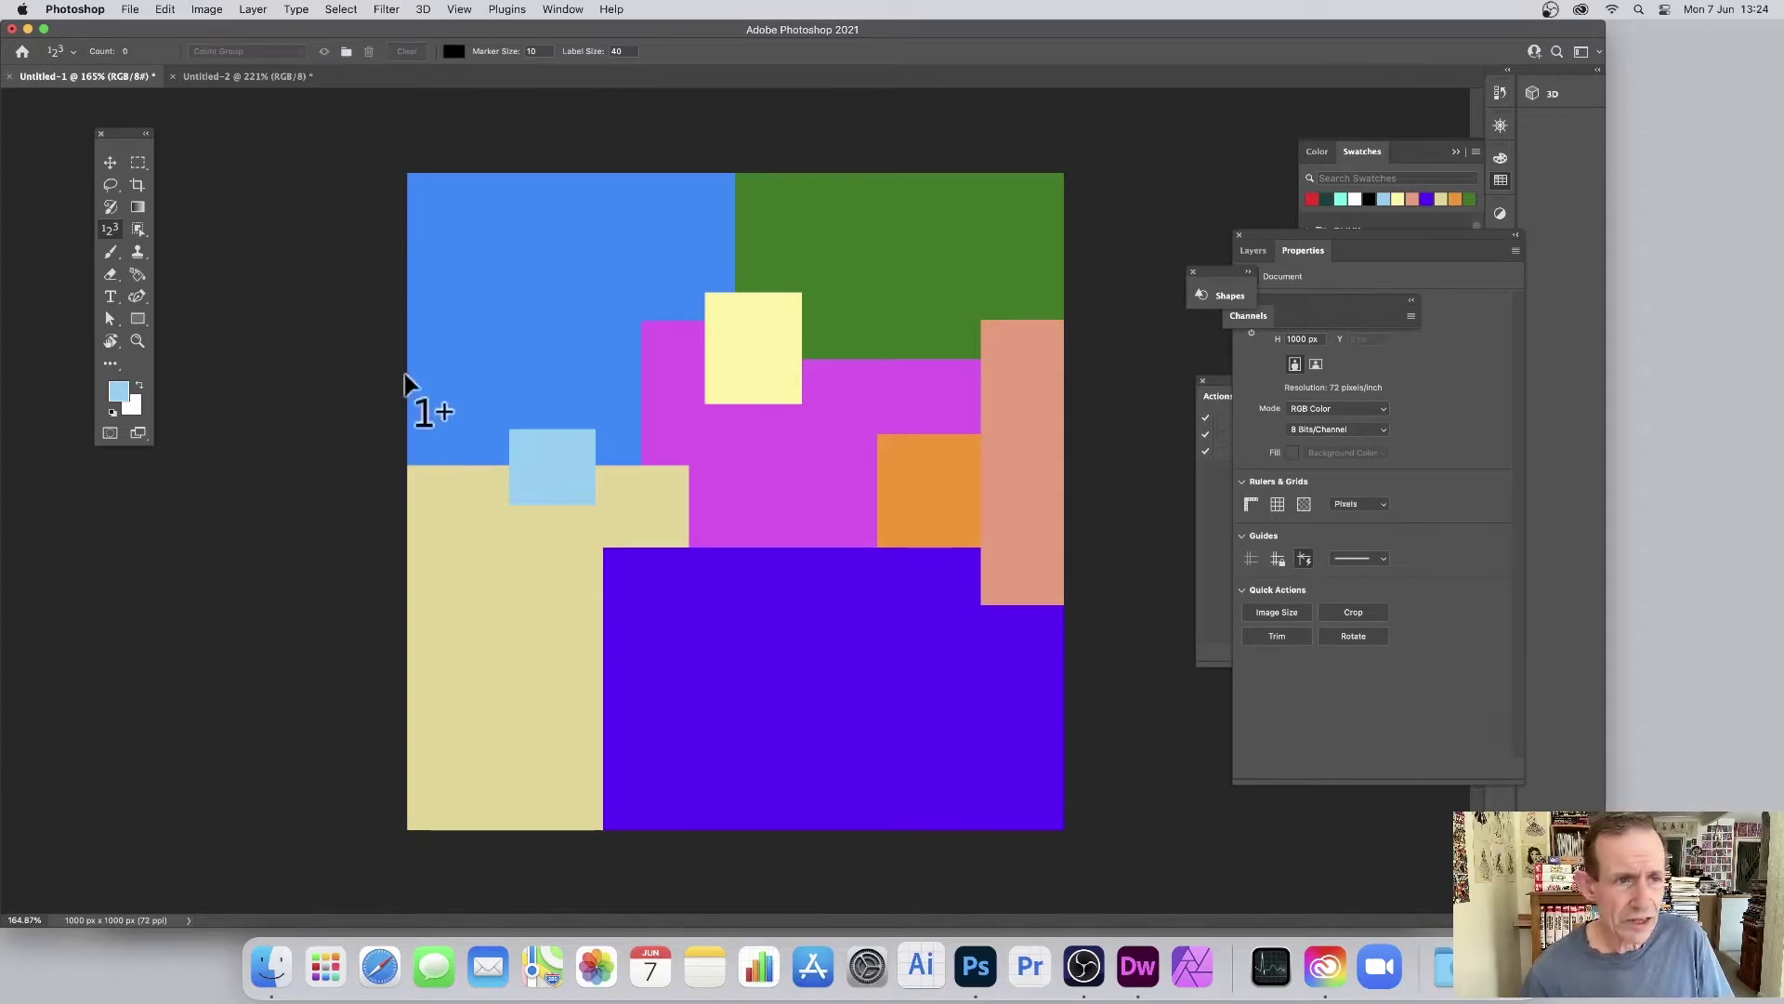
Look through the tool lists for customizing the toolbar and close them without making changes.
{"action": "left_click", "coordinate": [113, 367]}
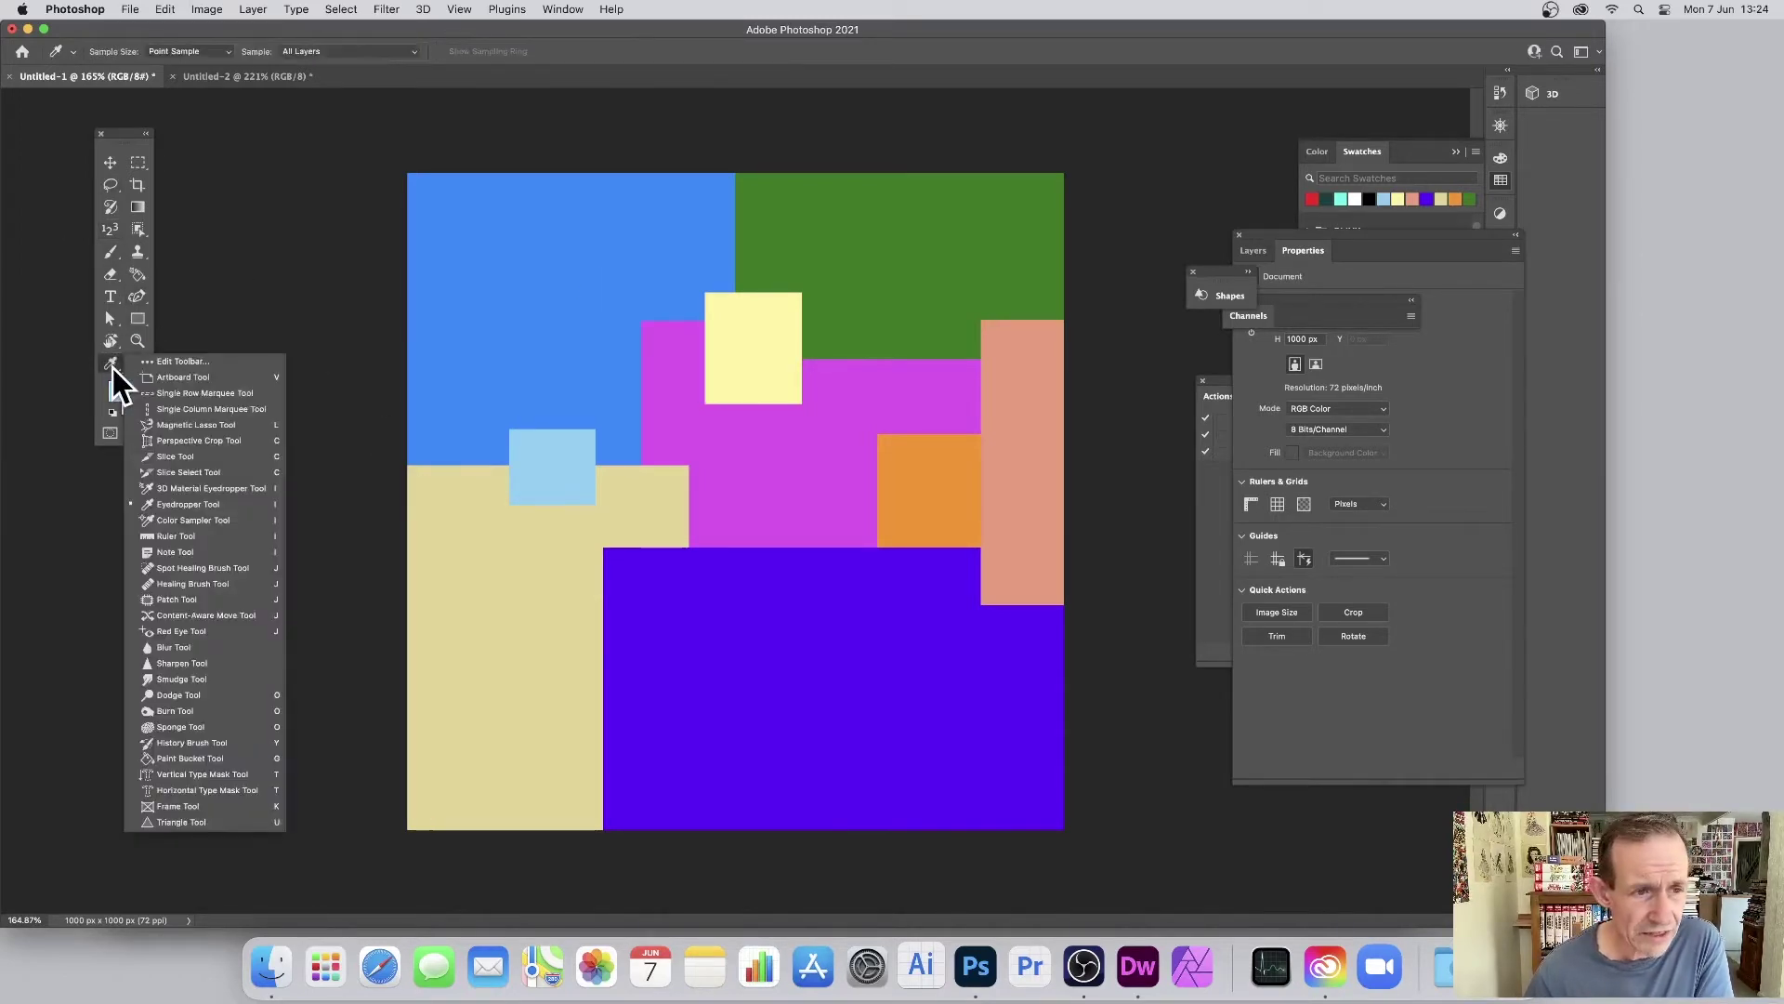
{"action": "left_click", "coordinate": [184, 361]}
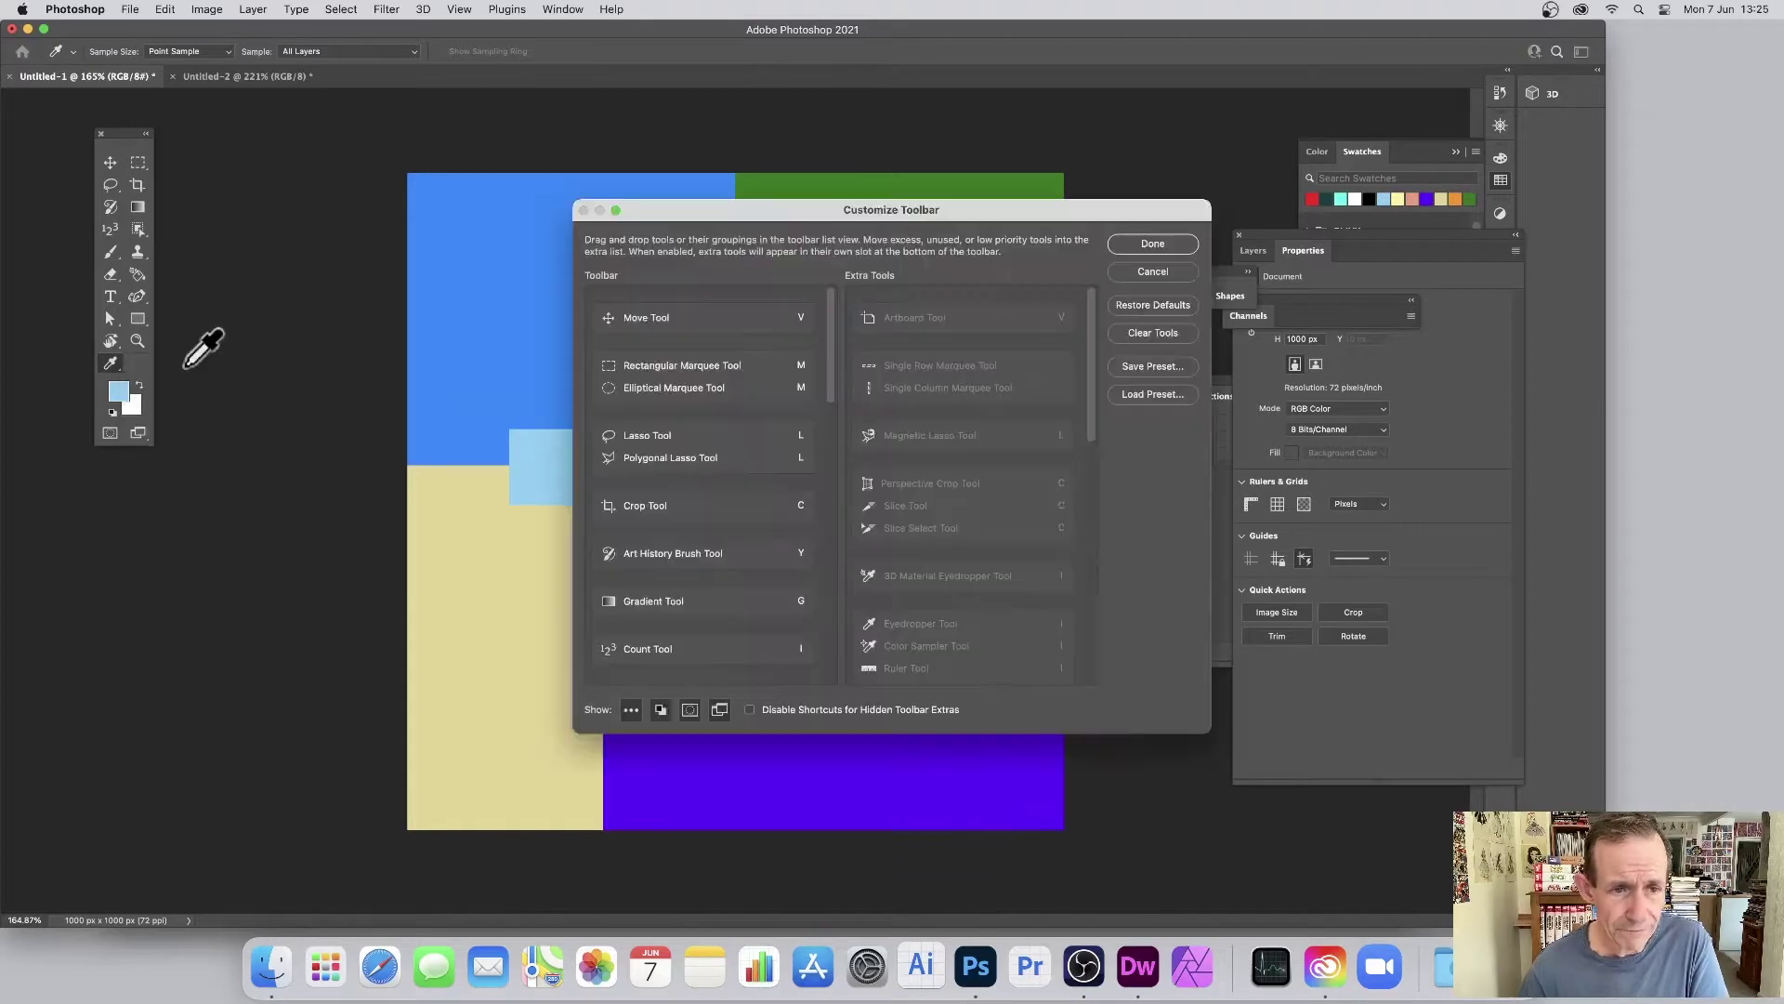
{"action": "scroll", "coordinate": [1078, 418], "scroll_direction": "down", "scroll_amount": 6}
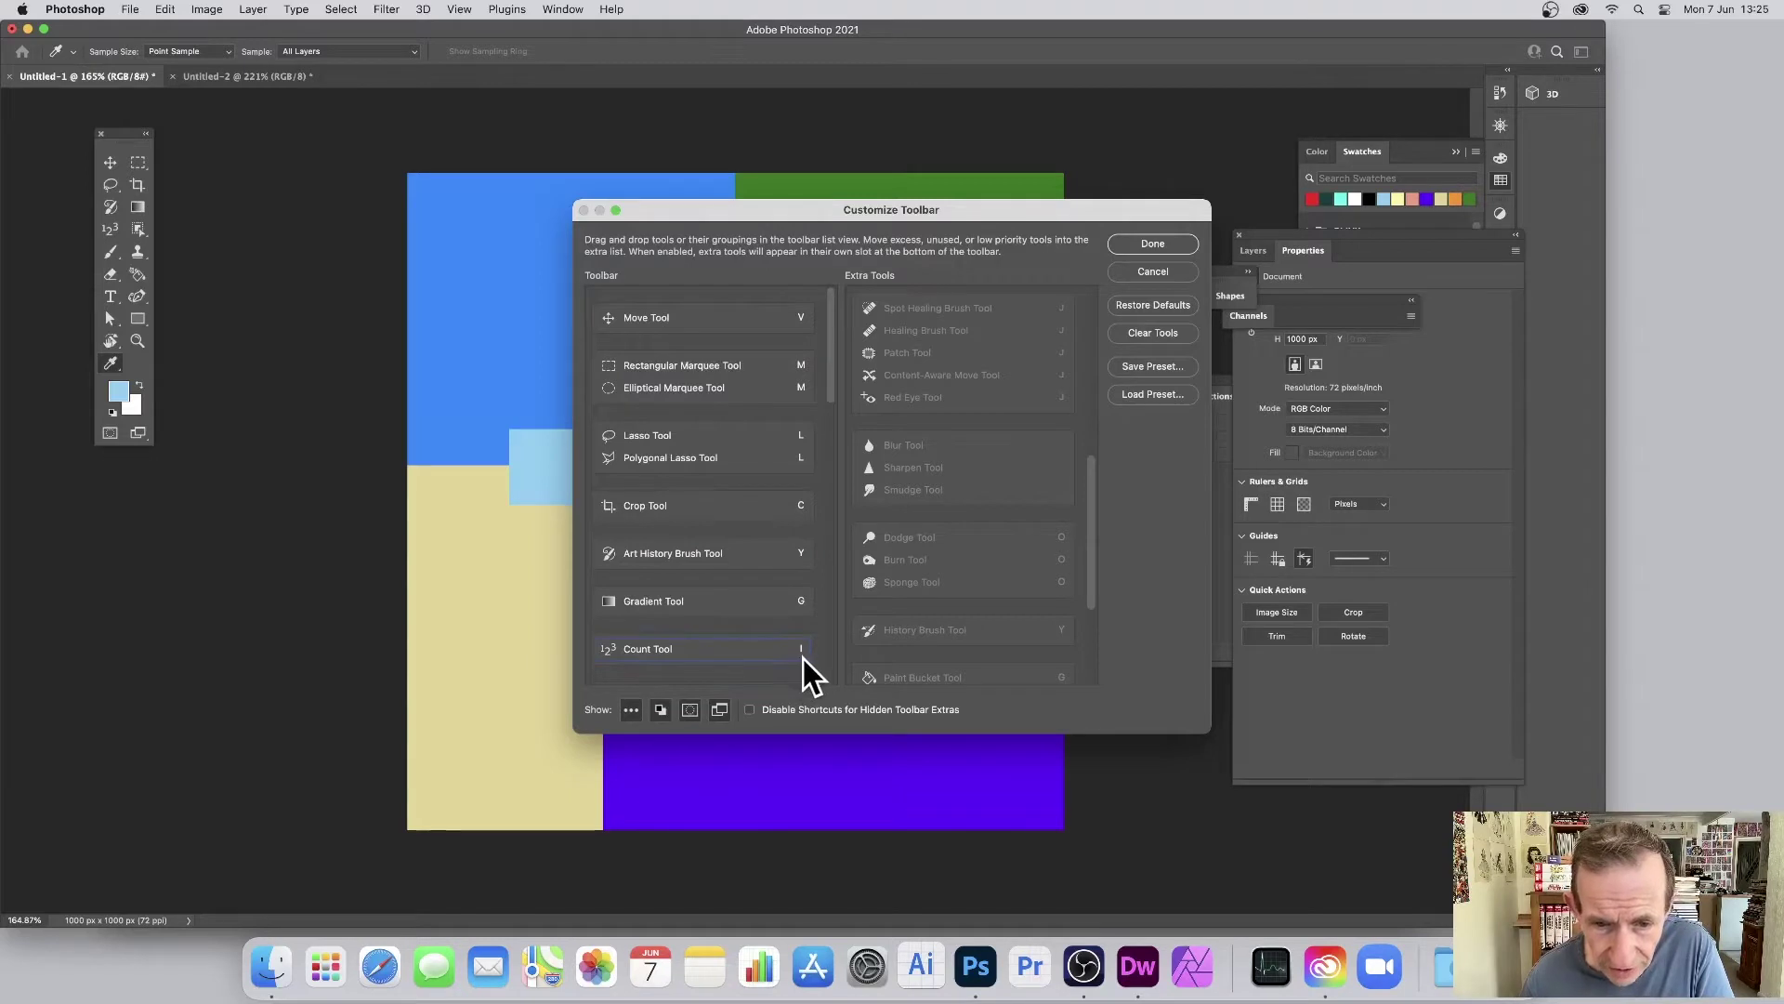
{"action": "left_click", "coordinate": [1161, 275]}
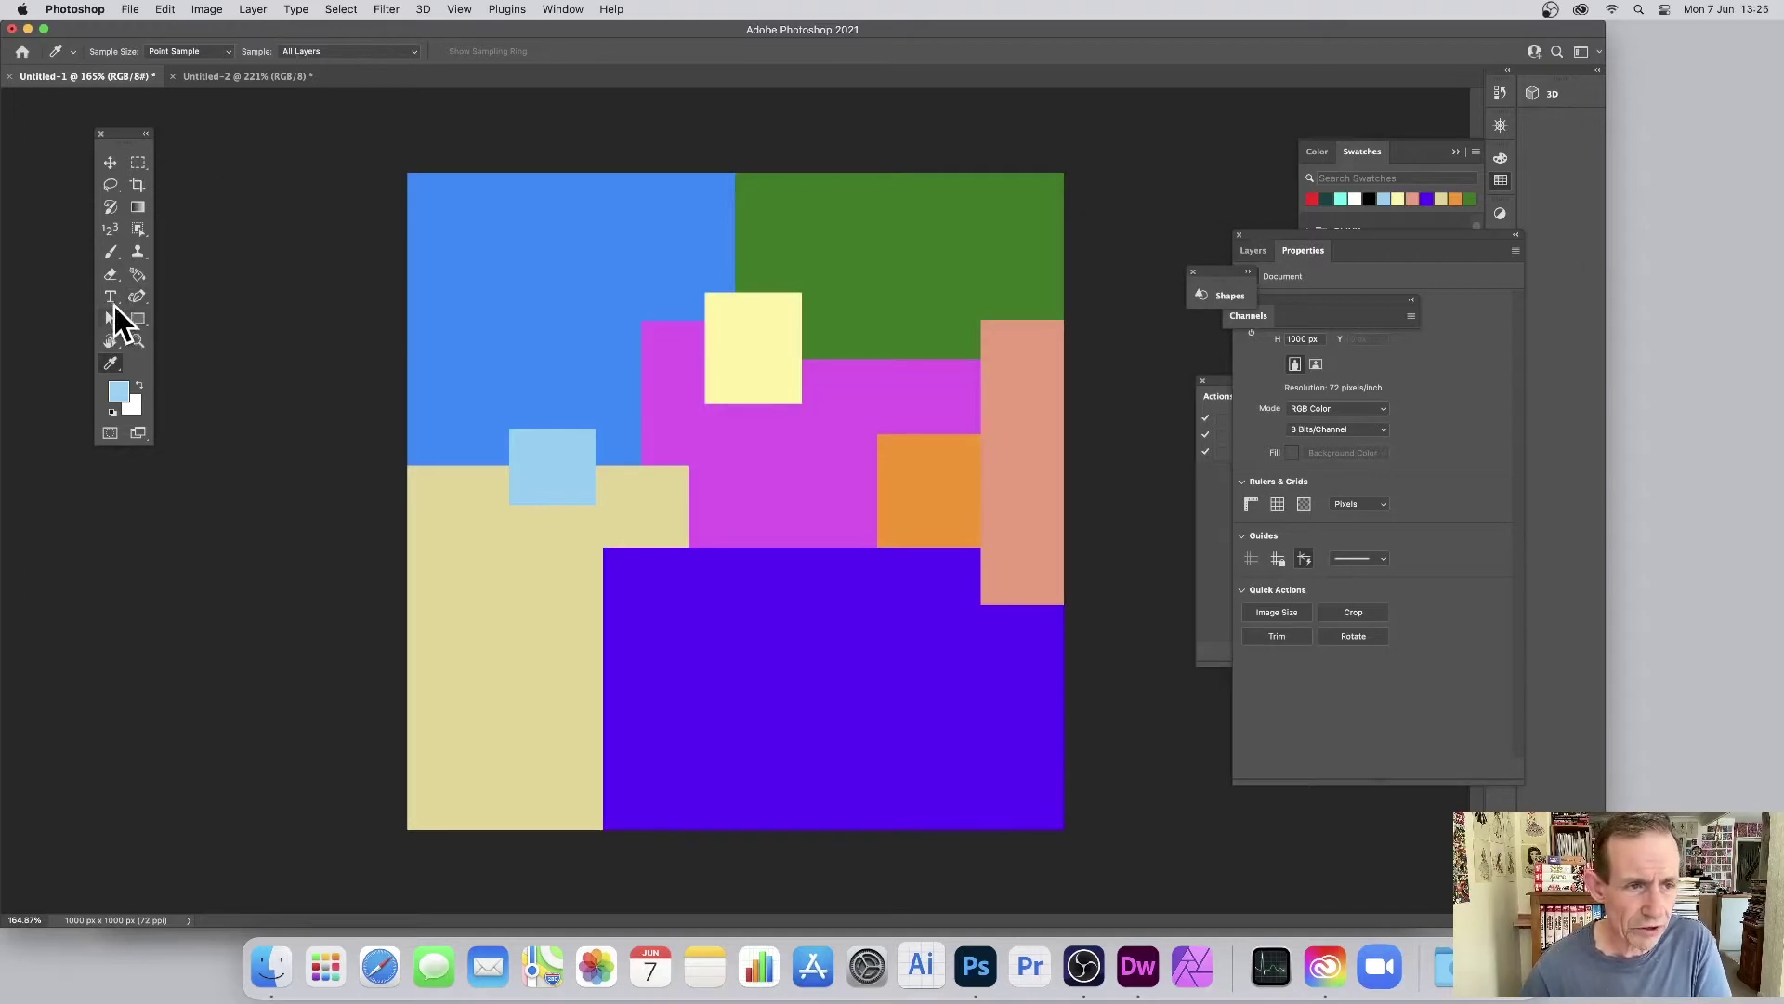
With the Count Tool, place three markers in a row across the upper blue area and three across the upper green area.
{"action": "left_click", "coordinate": [109, 231]}
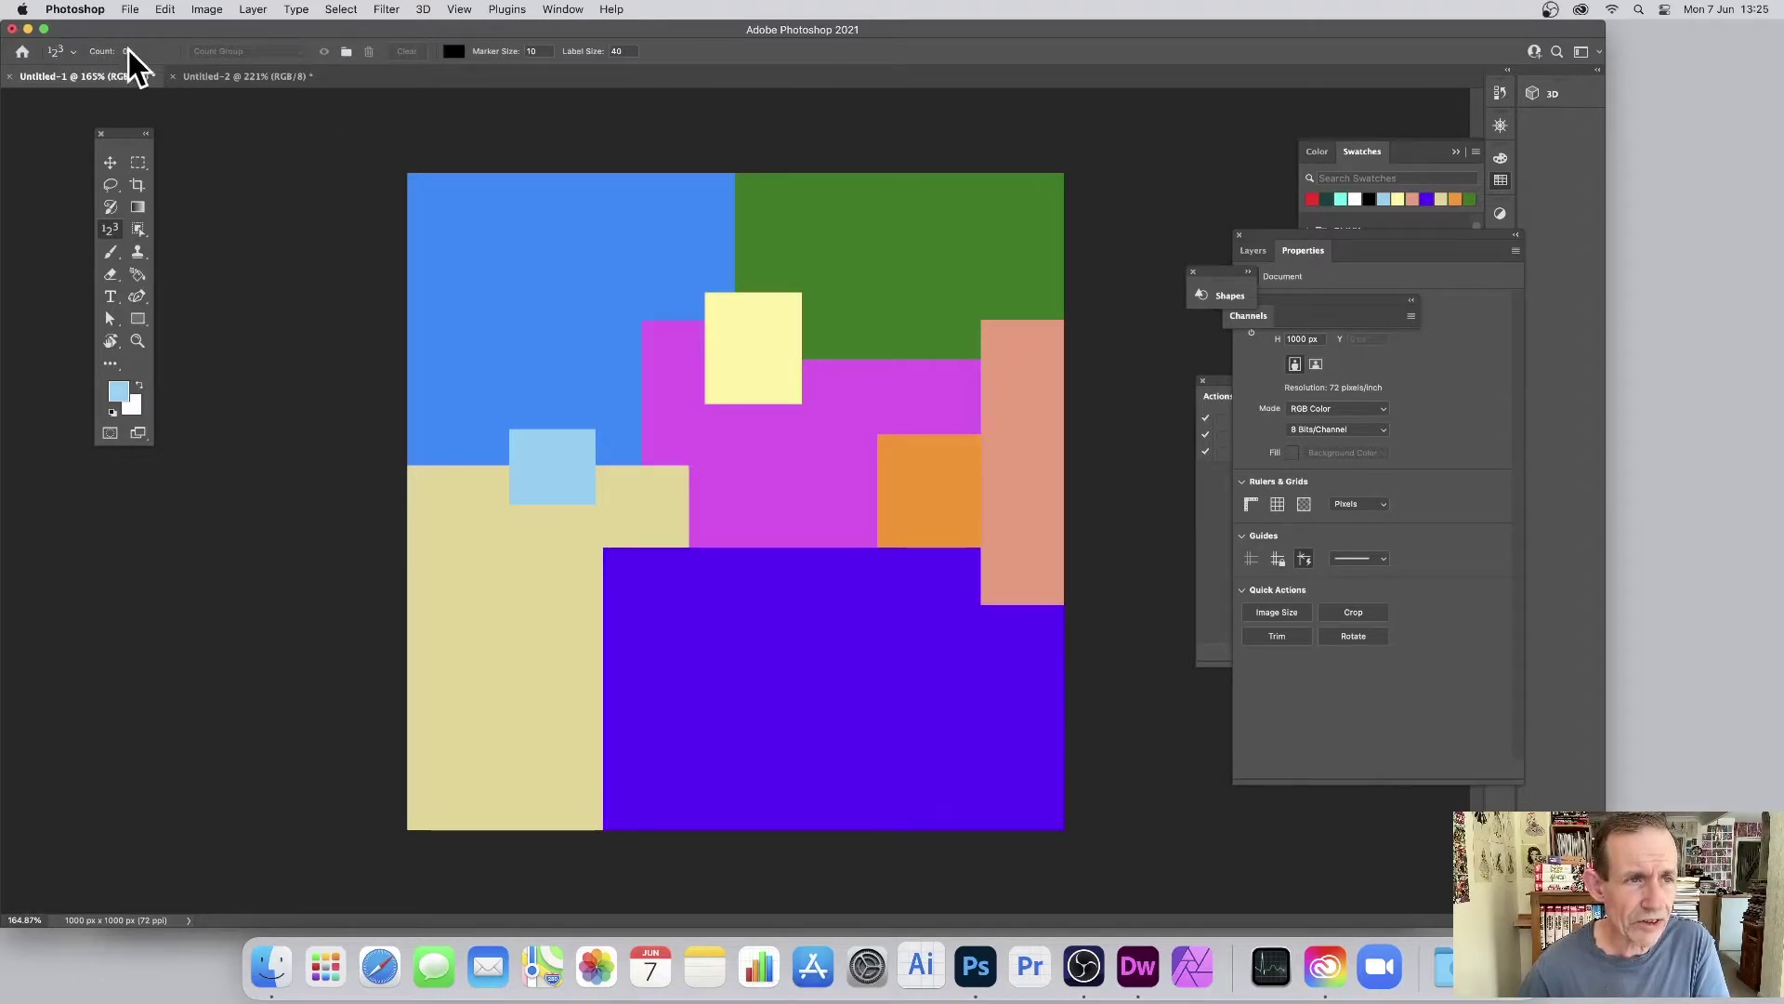
{"action": "left_click", "coordinate": [71, 52]}
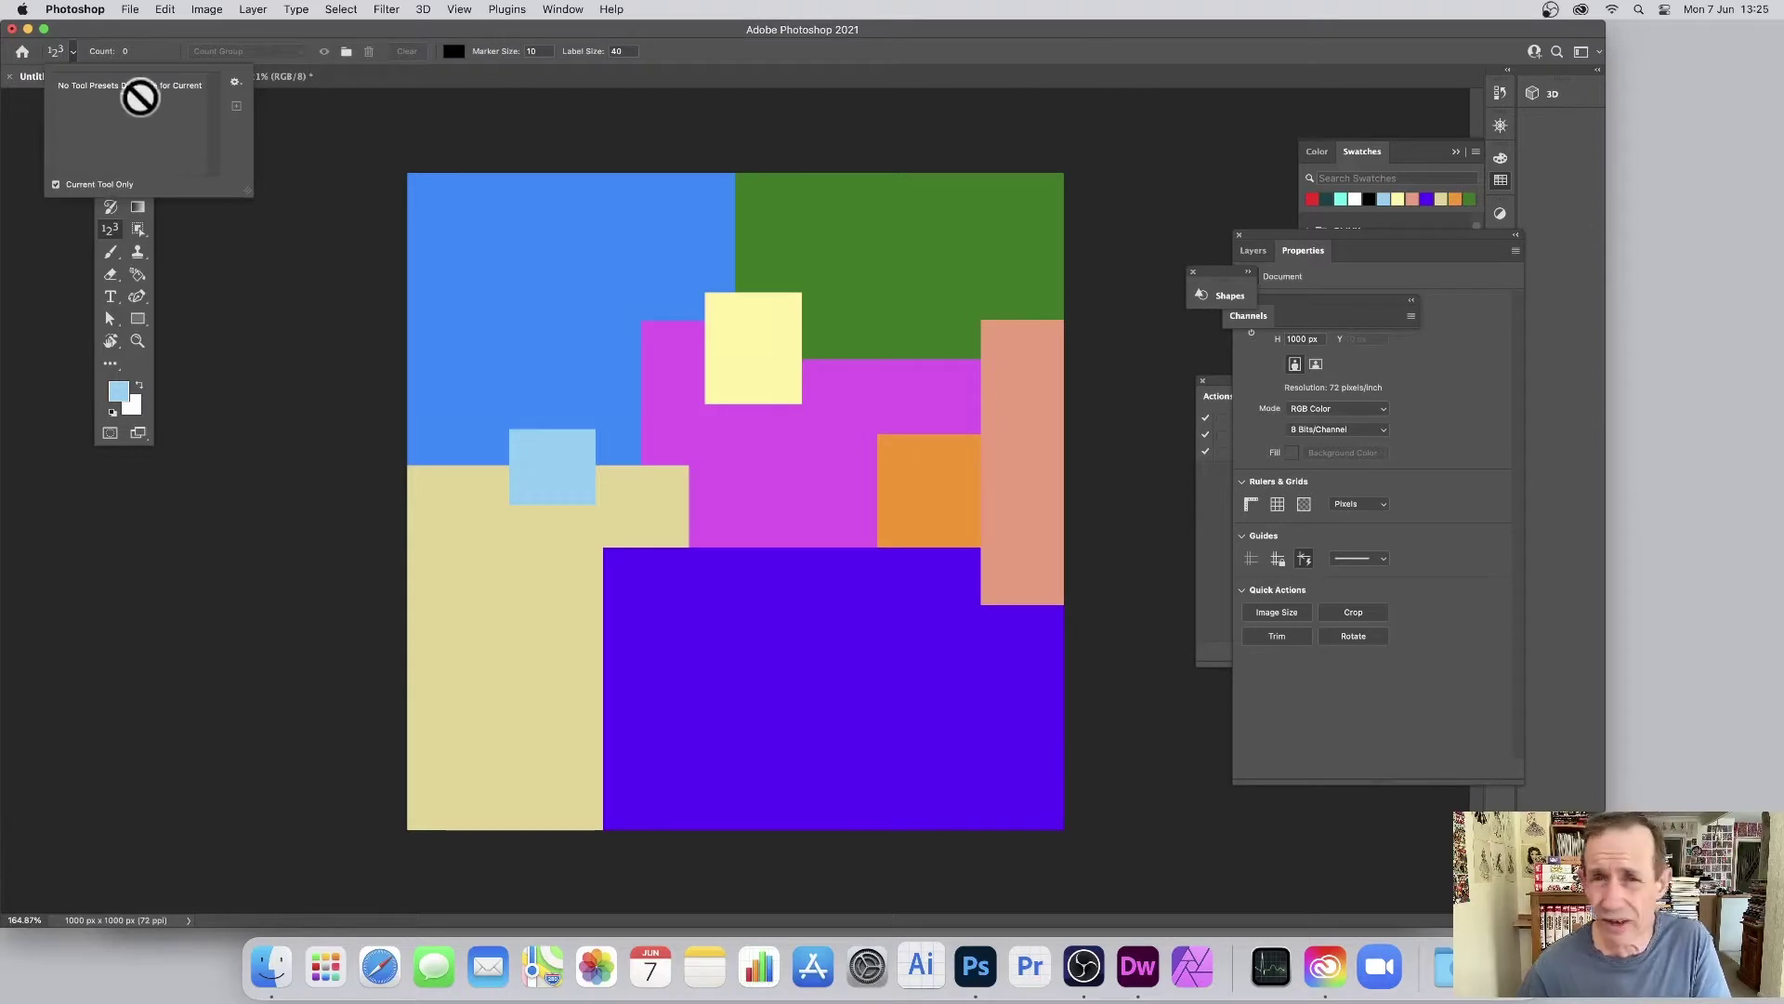
{"action": "left_click", "coordinate": [232, 26]}
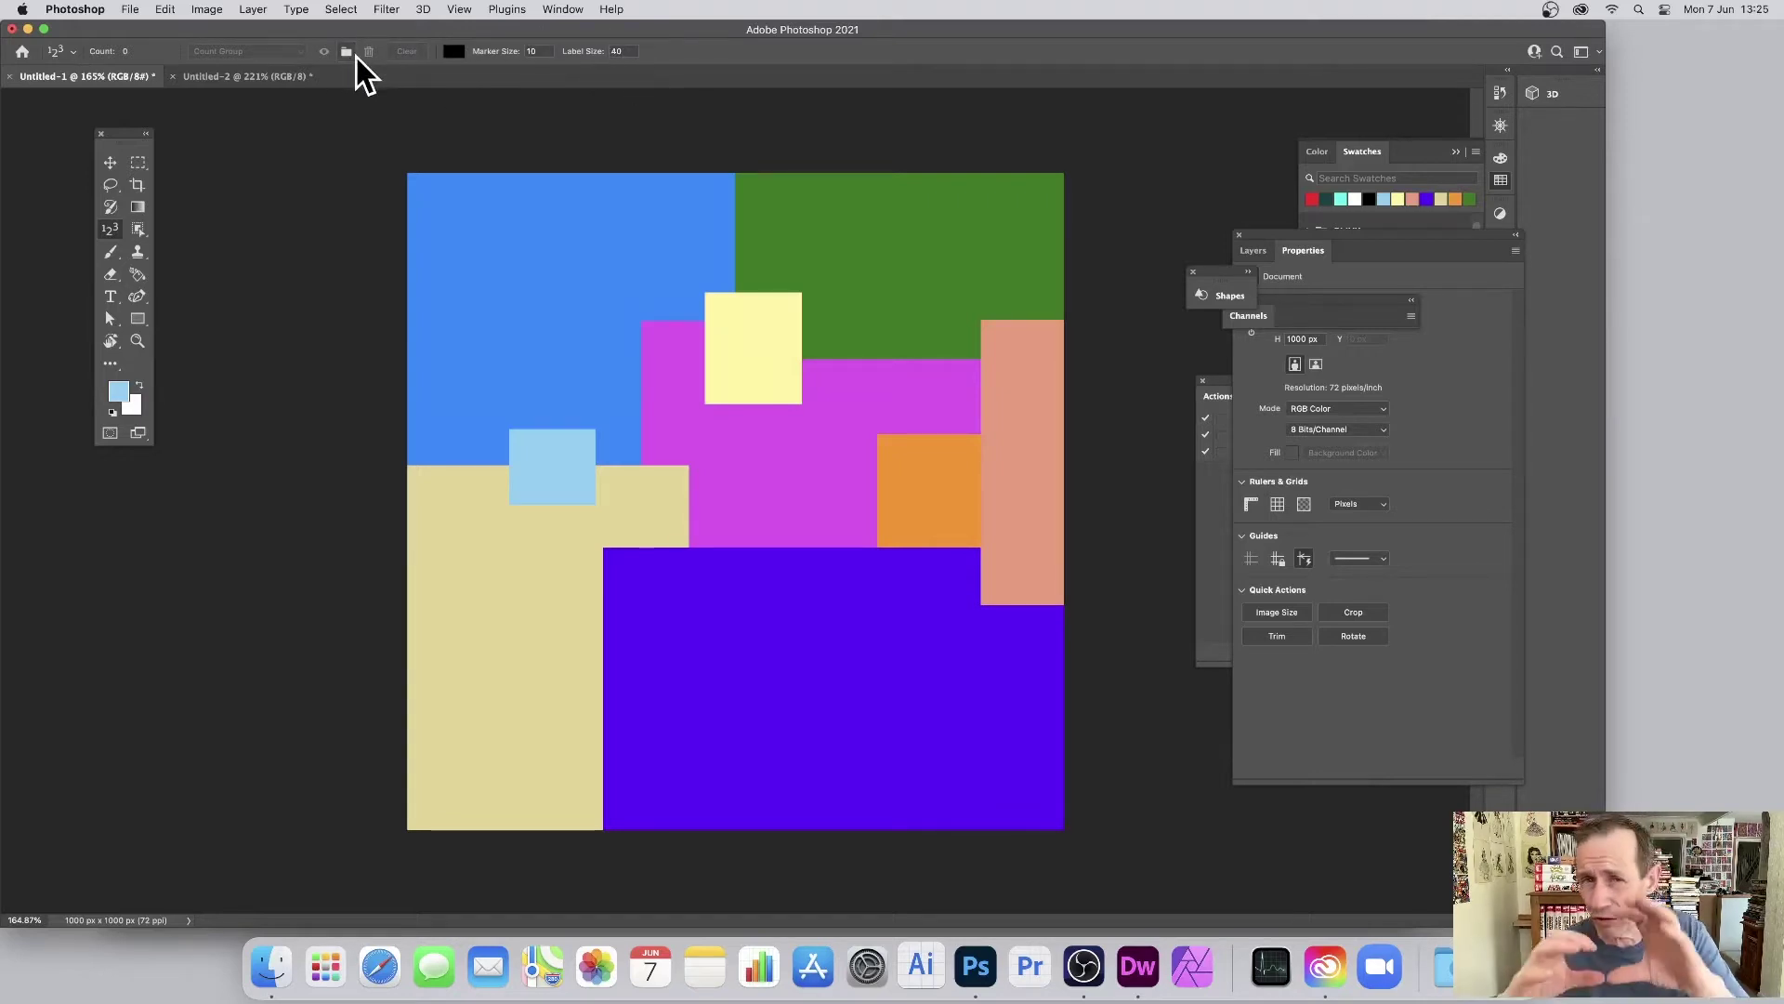
{"action": "left_click", "coordinate": [474, 221]}
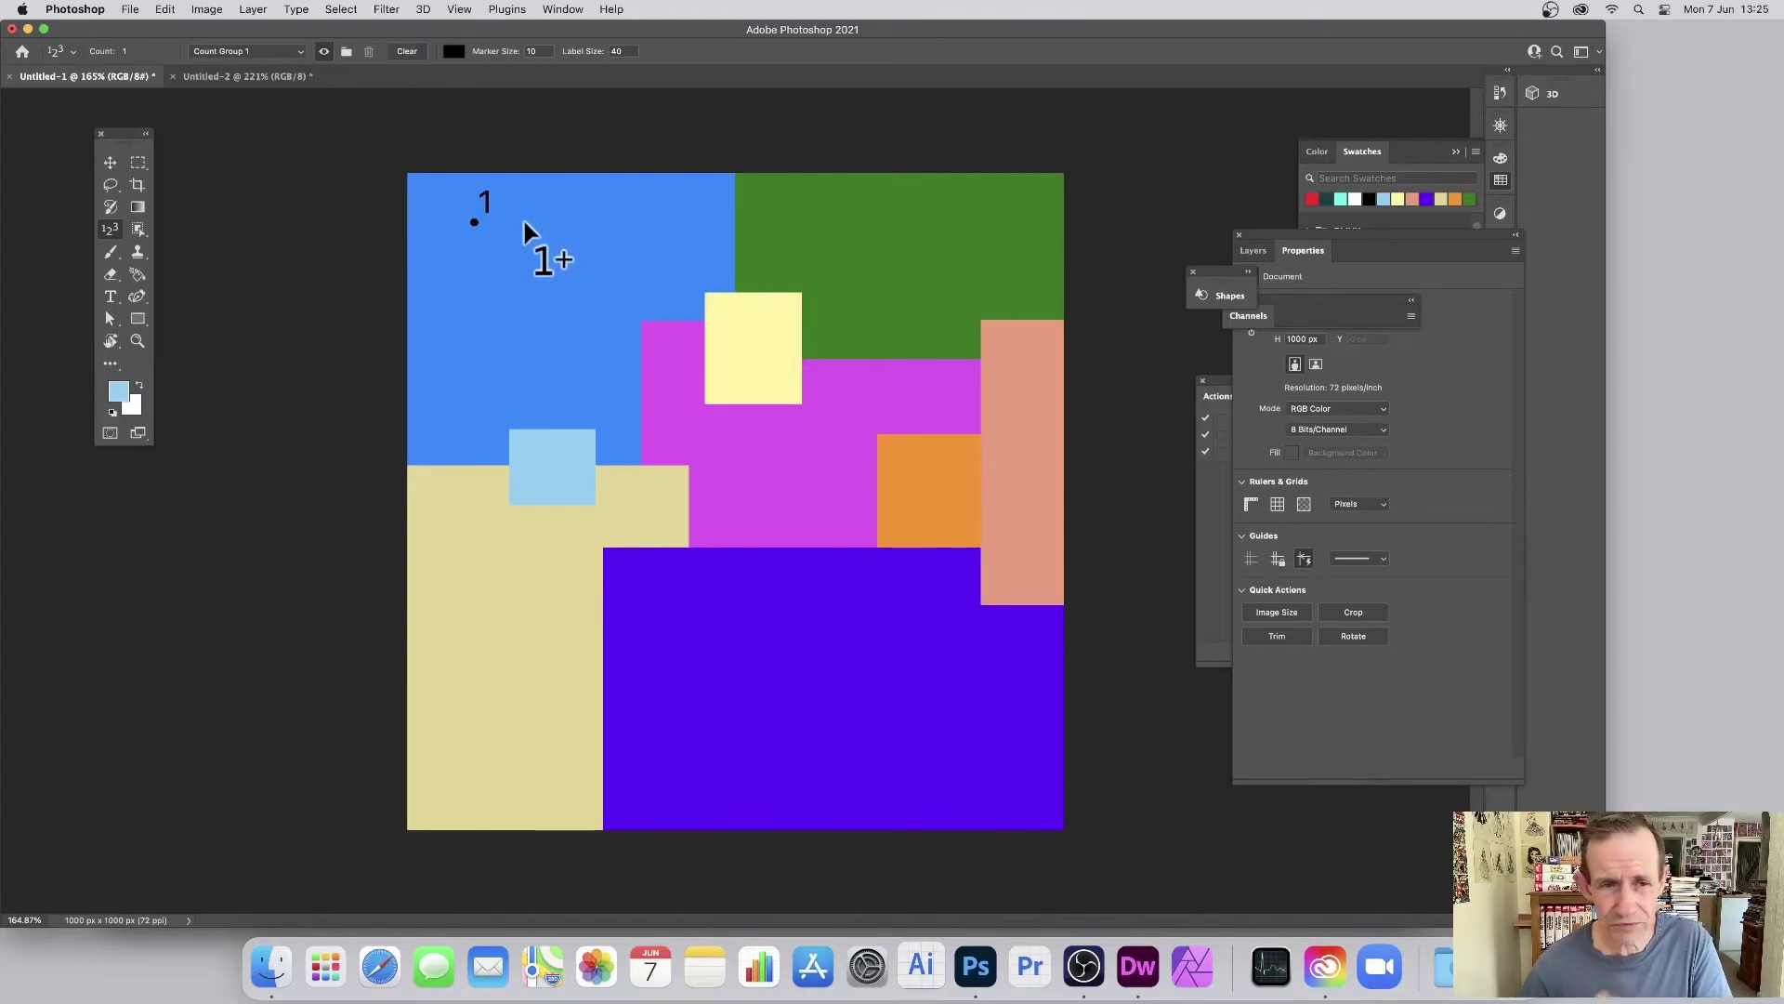
{"action": "left_click", "coordinate": [548, 221]}
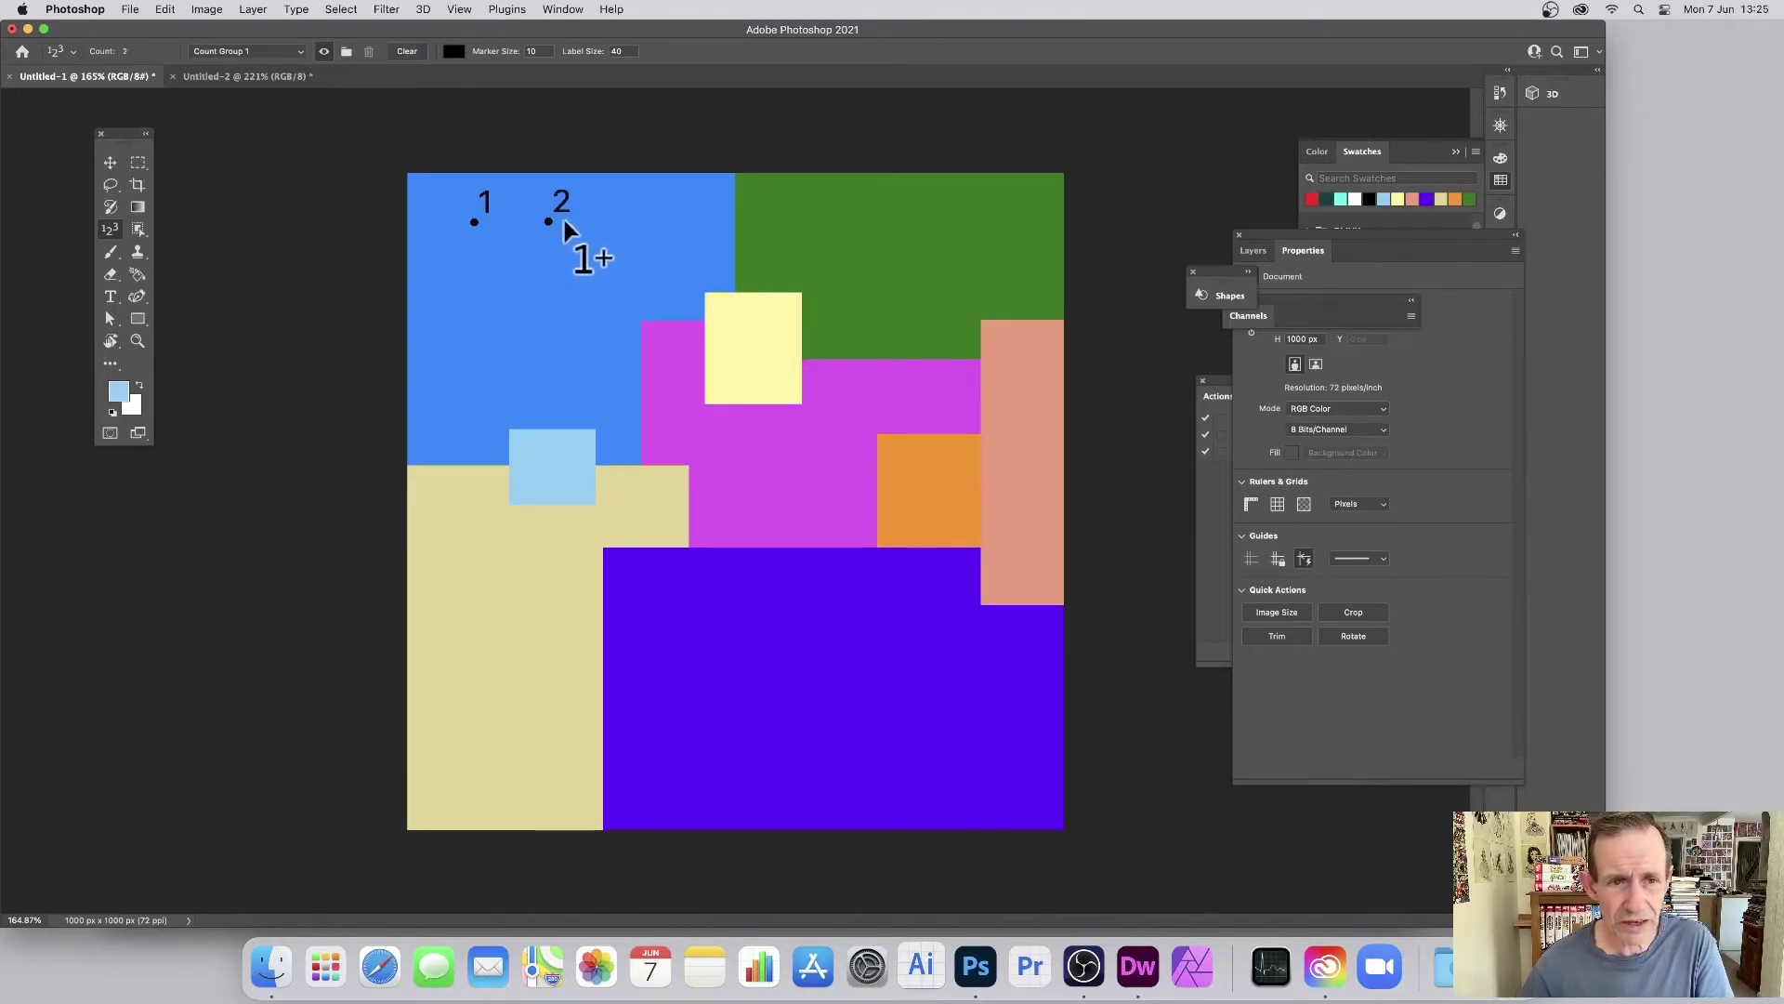
{"action": "left_click", "coordinate": [612, 219]}
{"action": "left_click", "coordinate": [833, 225]}
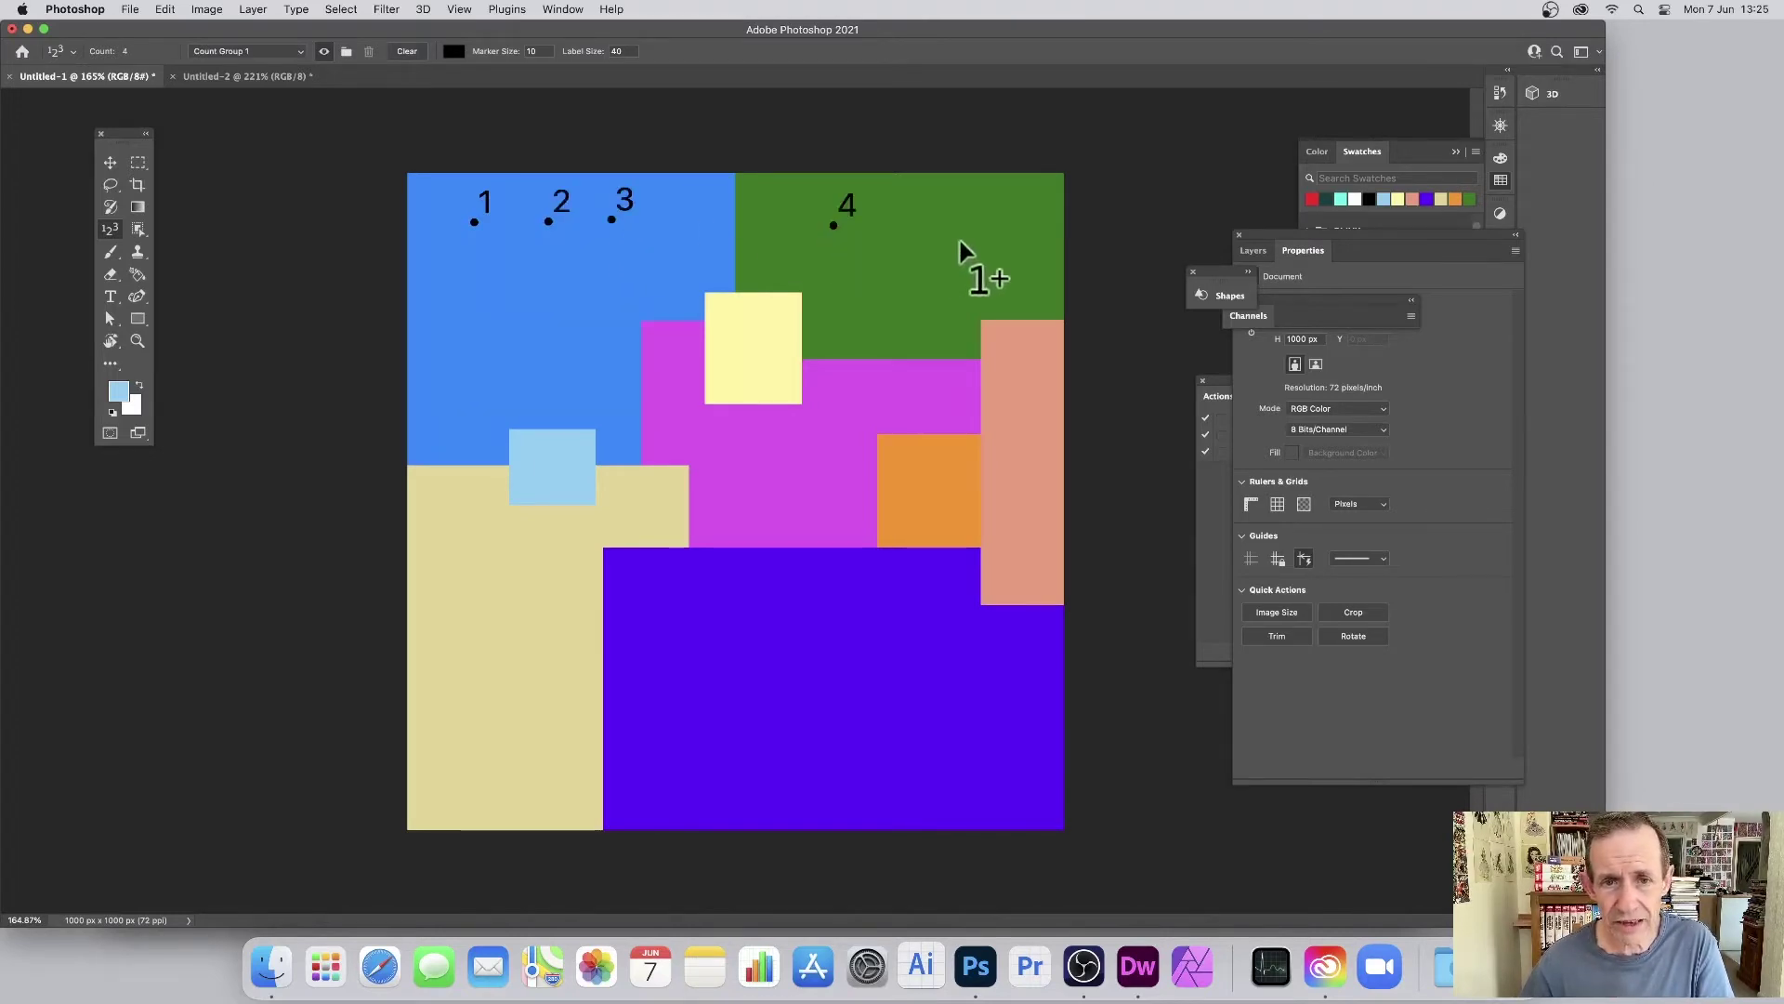
{"action": "left_click", "coordinate": [914, 223]}
{"action": "left_click", "coordinate": [1013, 226]}
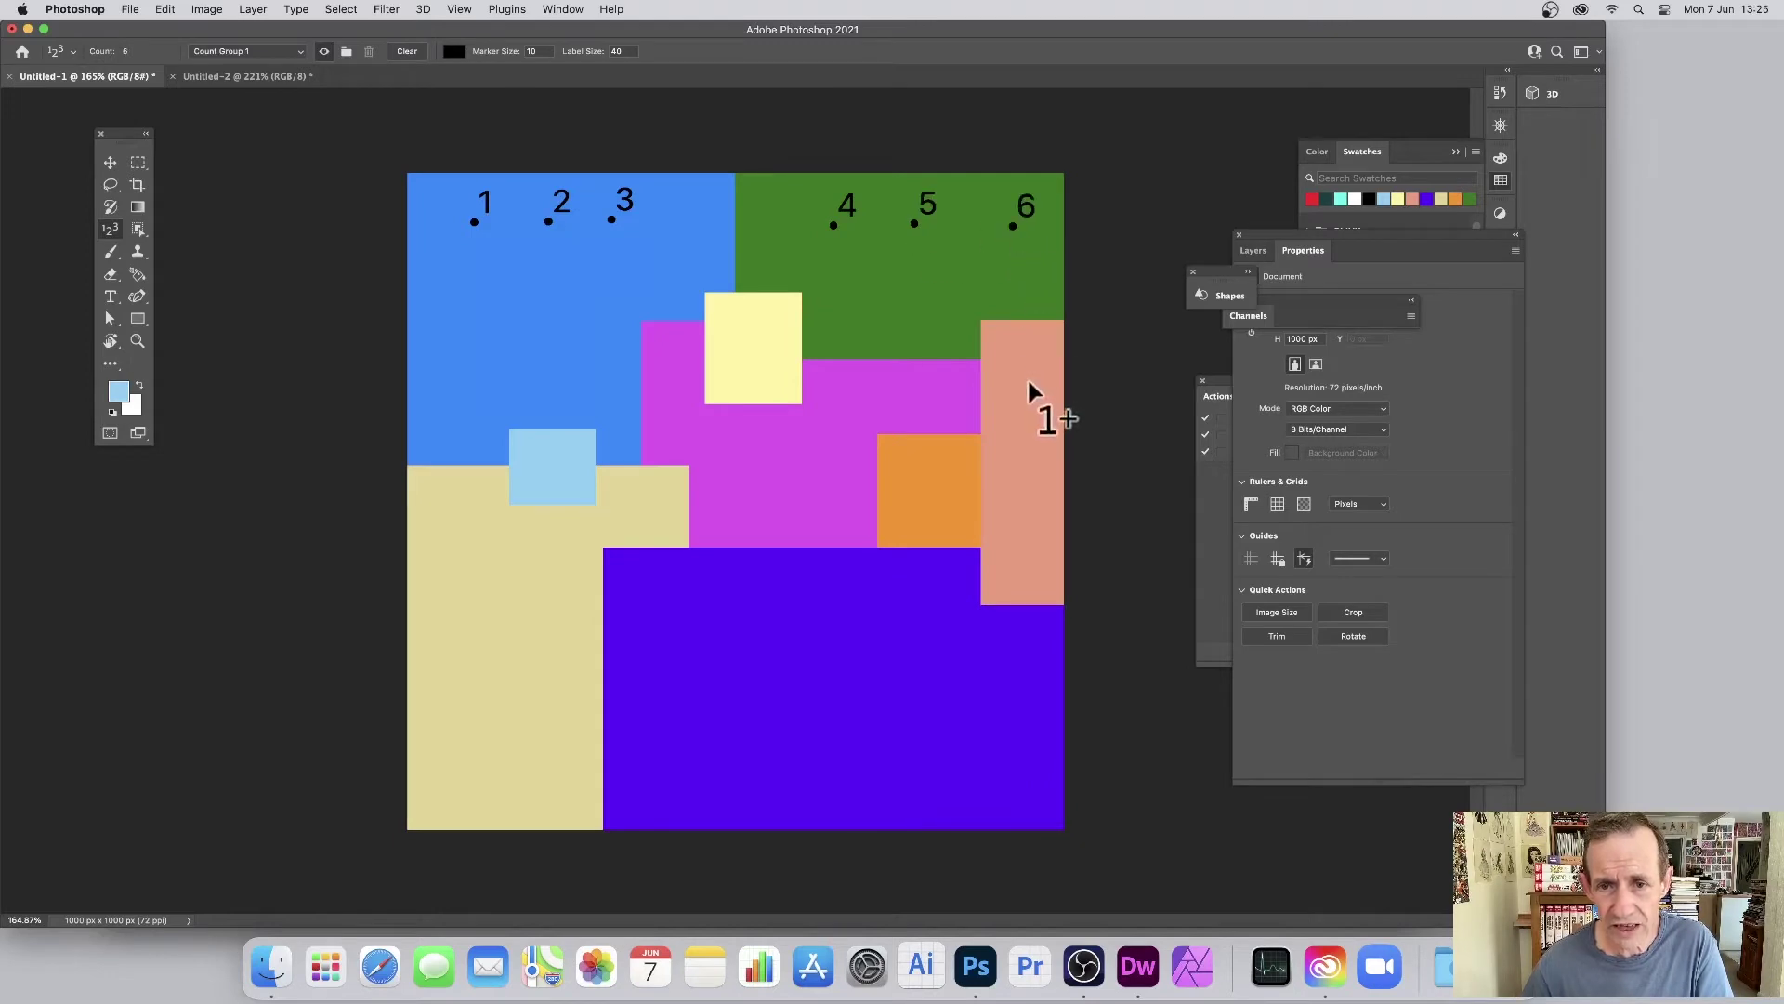
Place three count markers down the salmon rectangle and one each on the orange square, the magenta area and the pale yellow square.
{"action": "left_click", "coordinate": [1030, 373]}
{"action": "left_click", "coordinate": [1034, 432]}
{"action": "left_click", "coordinate": [1028, 498]}
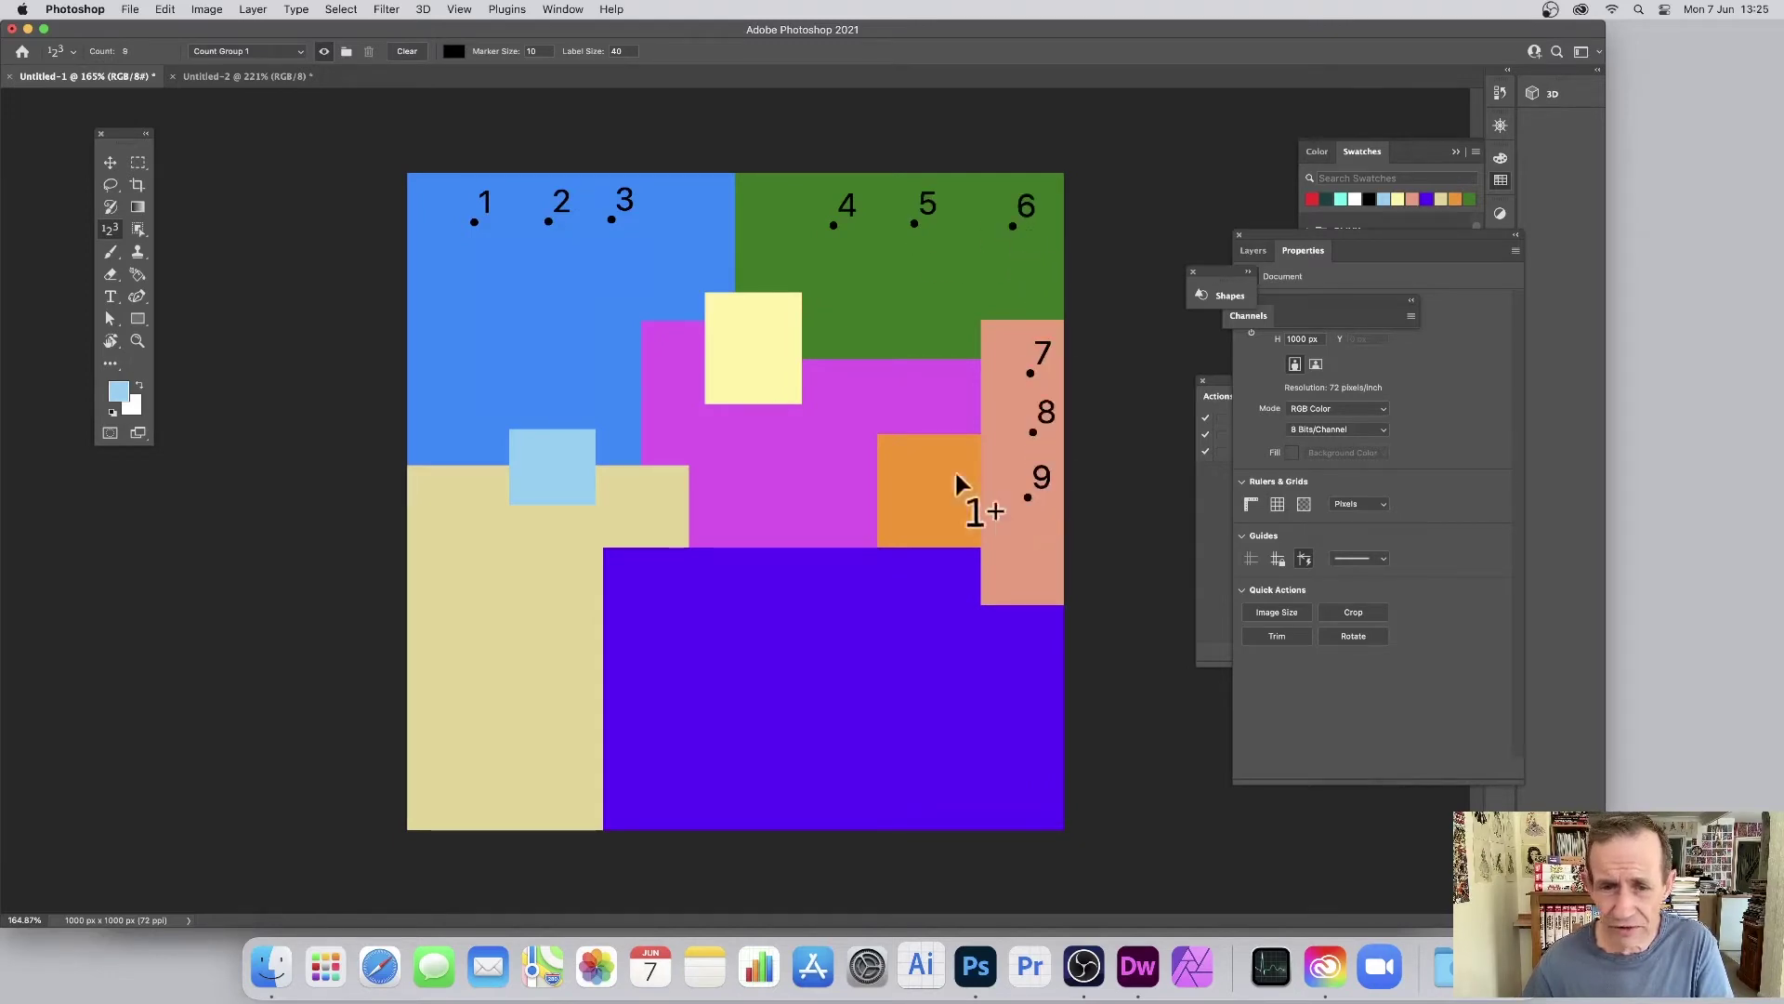
{"action": "left_click", "coordinate": [920, 485]}
{"action": "left_click", "coordinate": [770, 478]}
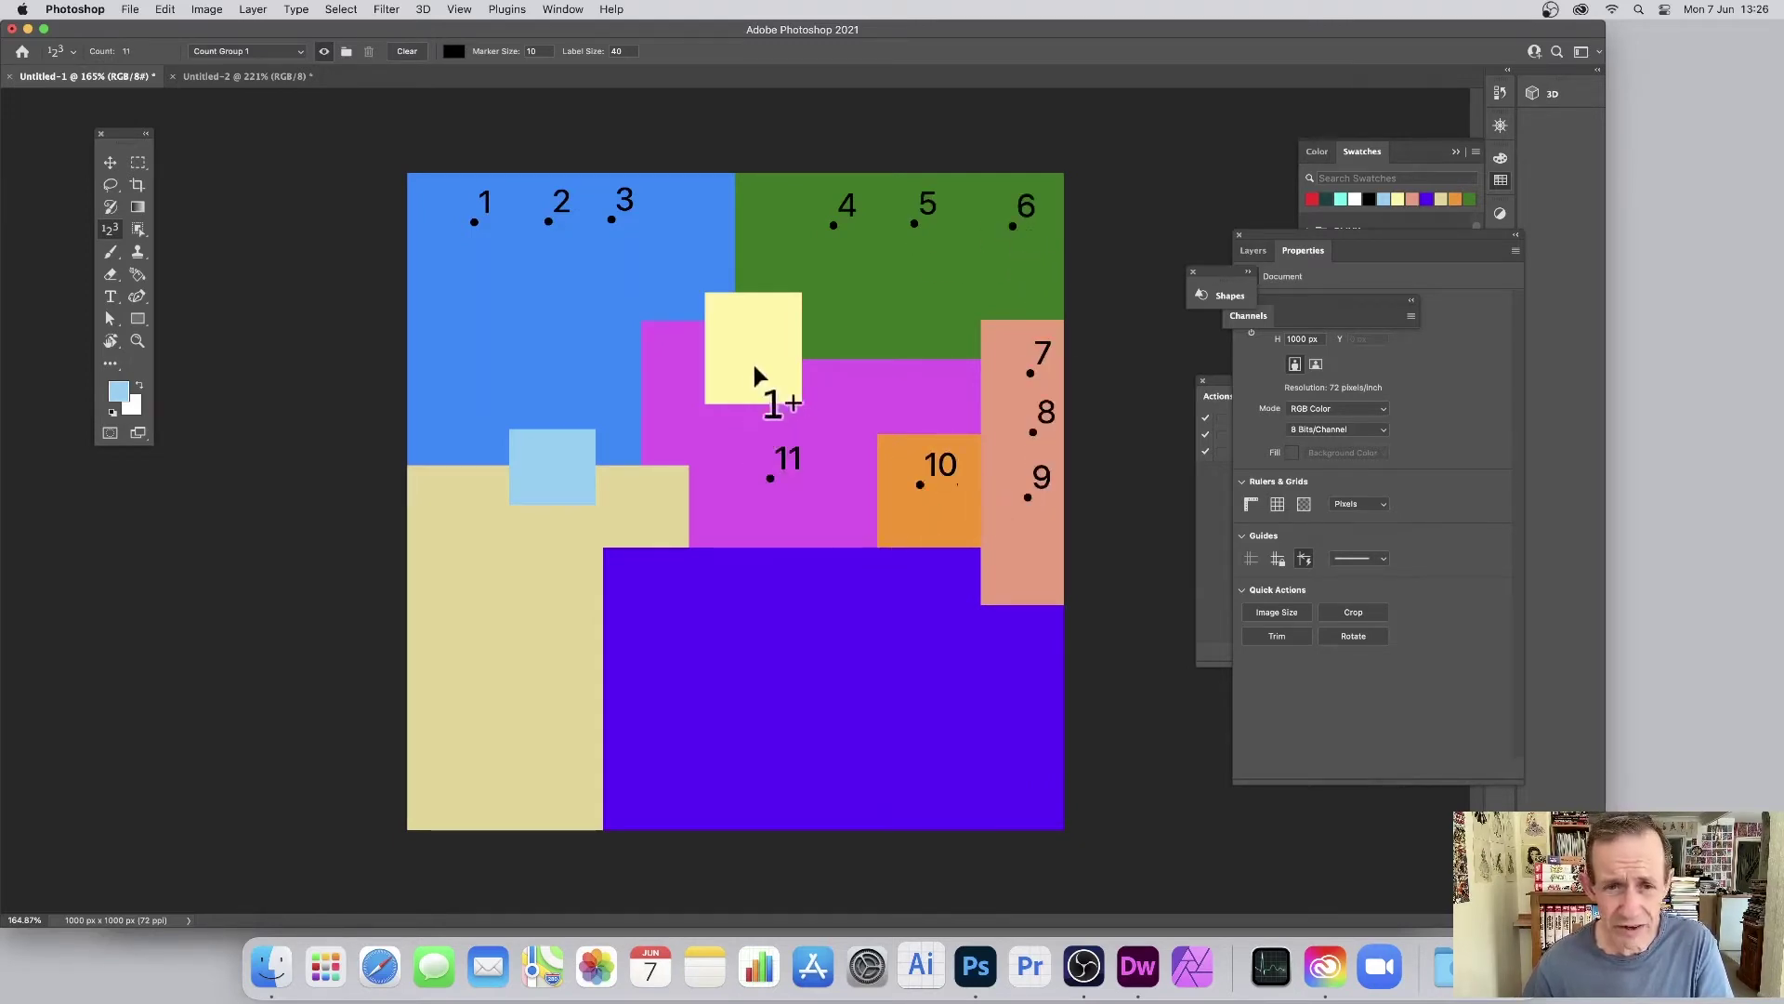
{"action": "left_click", "coordinate": [760, 358]}
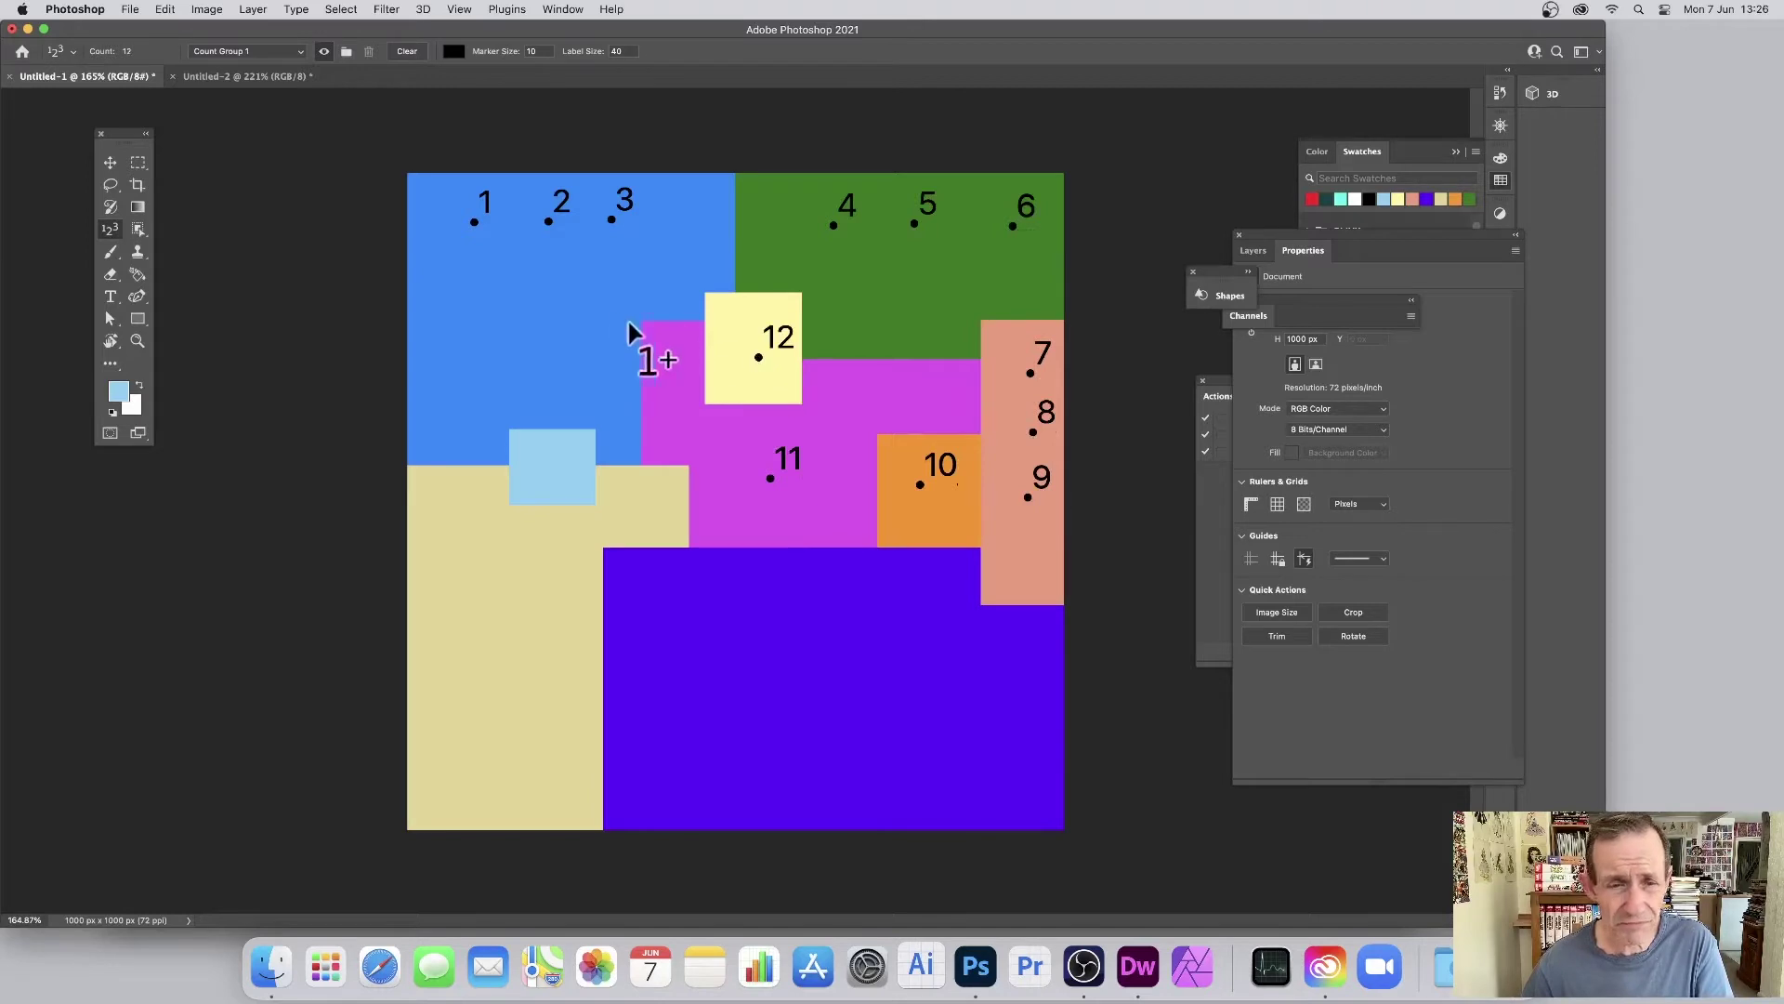
Continue the count up to 20 with markers on the magenta strip, beige area, light blue square and lower blue area.
{"action": "left_click", "coordinate": [665, 370]}
{"action": "left_click", "coordinate": [644, 495]}
{"action": "left_click", "coordinate": [542, 454]}
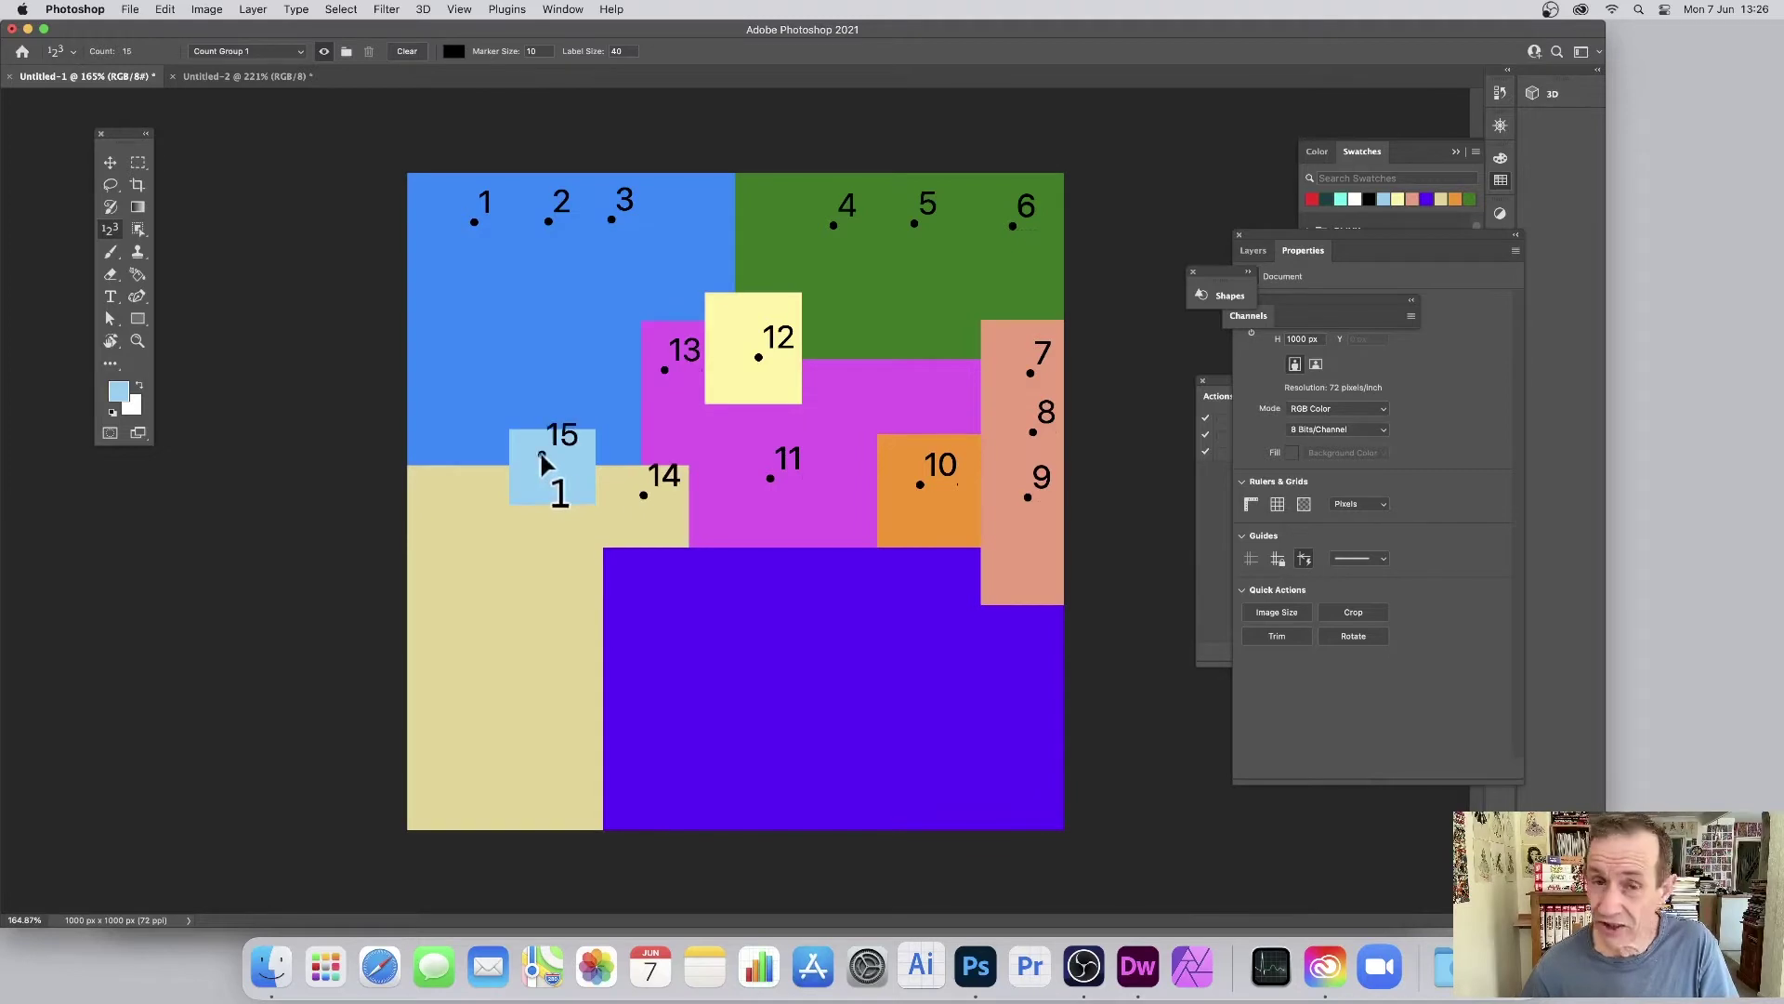
{"action": "left_click", "coordinate": [473, 352]}
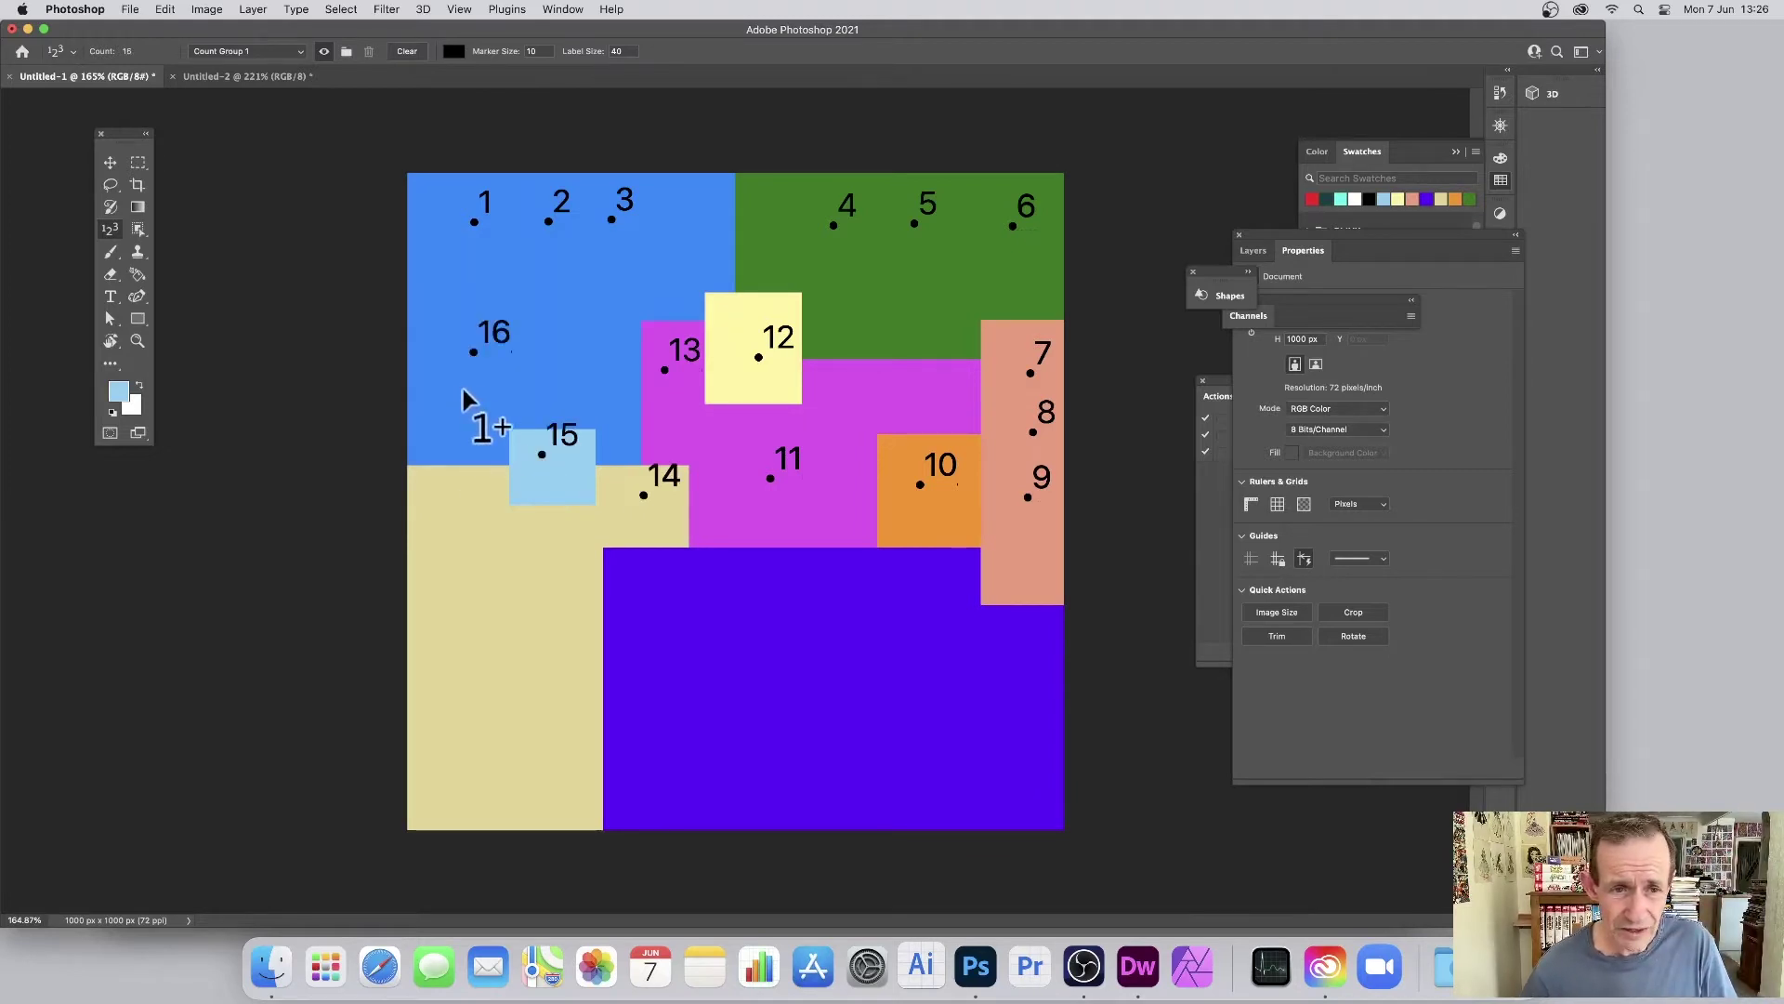
{"action": "left_click", "coordinate": [464, 497]}
{"action": "left_click", "coordinate": [535, 548]}
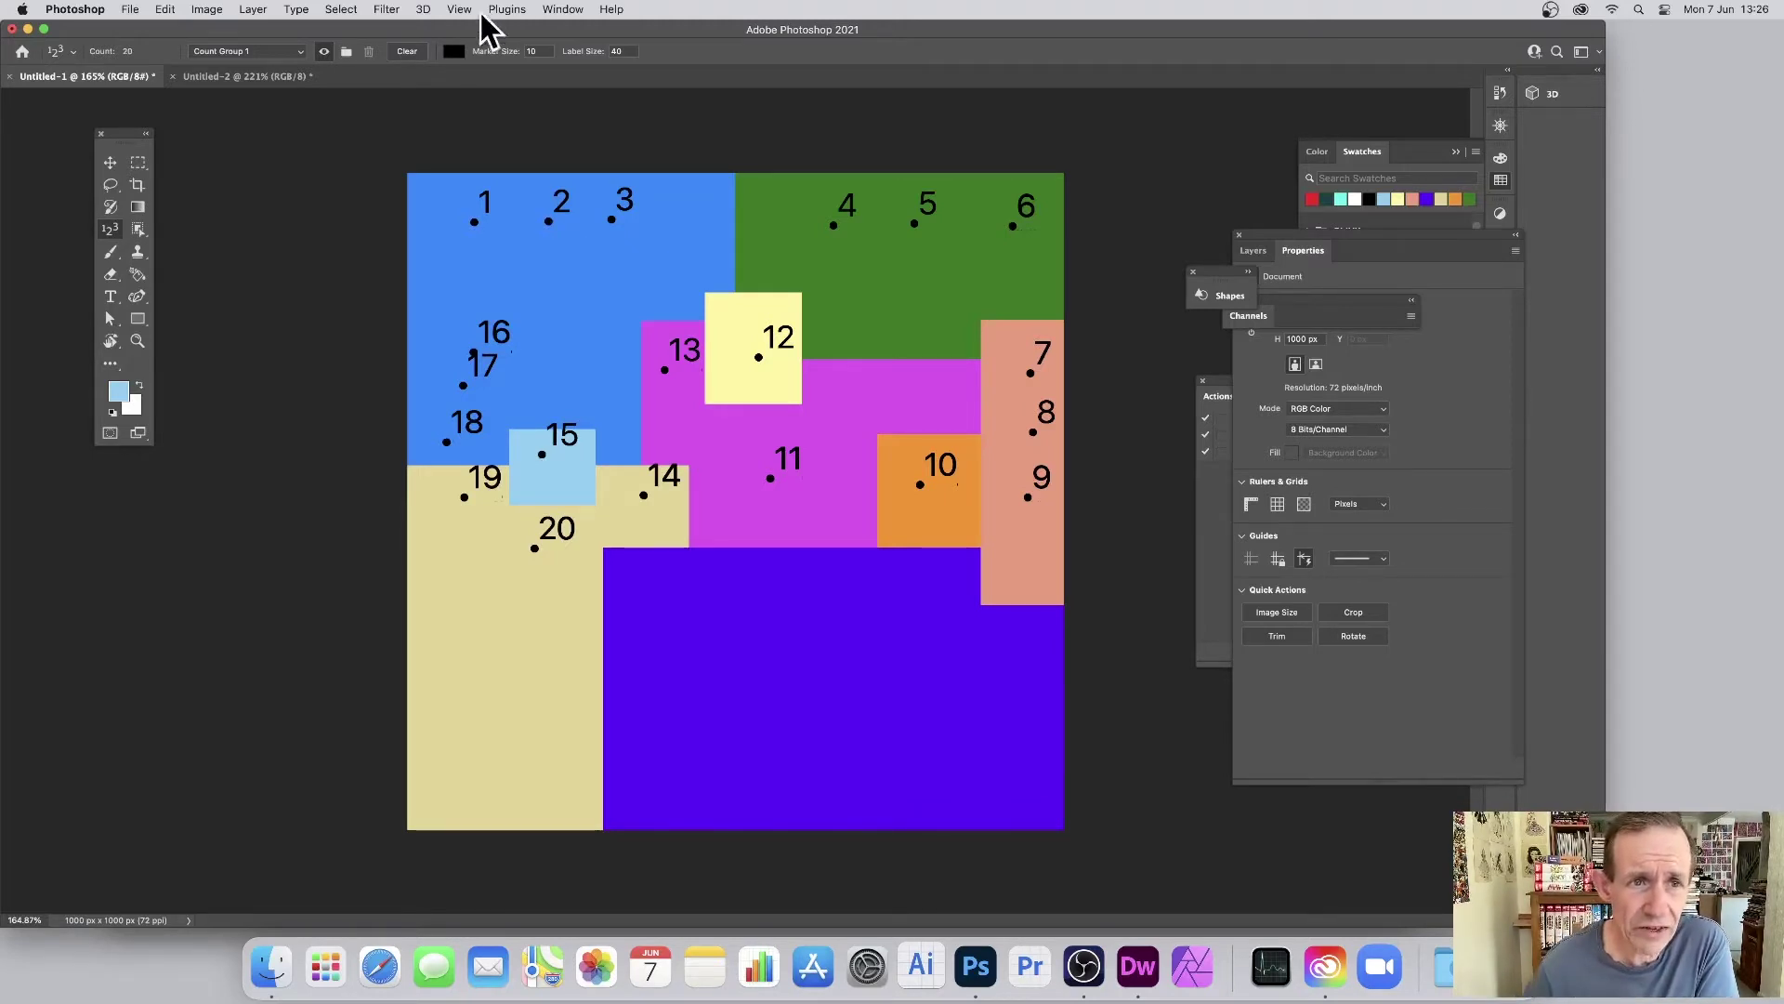
Change the count group's colour to pure red (ff0000).
{"action": "left_click", "coordinate": [455, 52]}
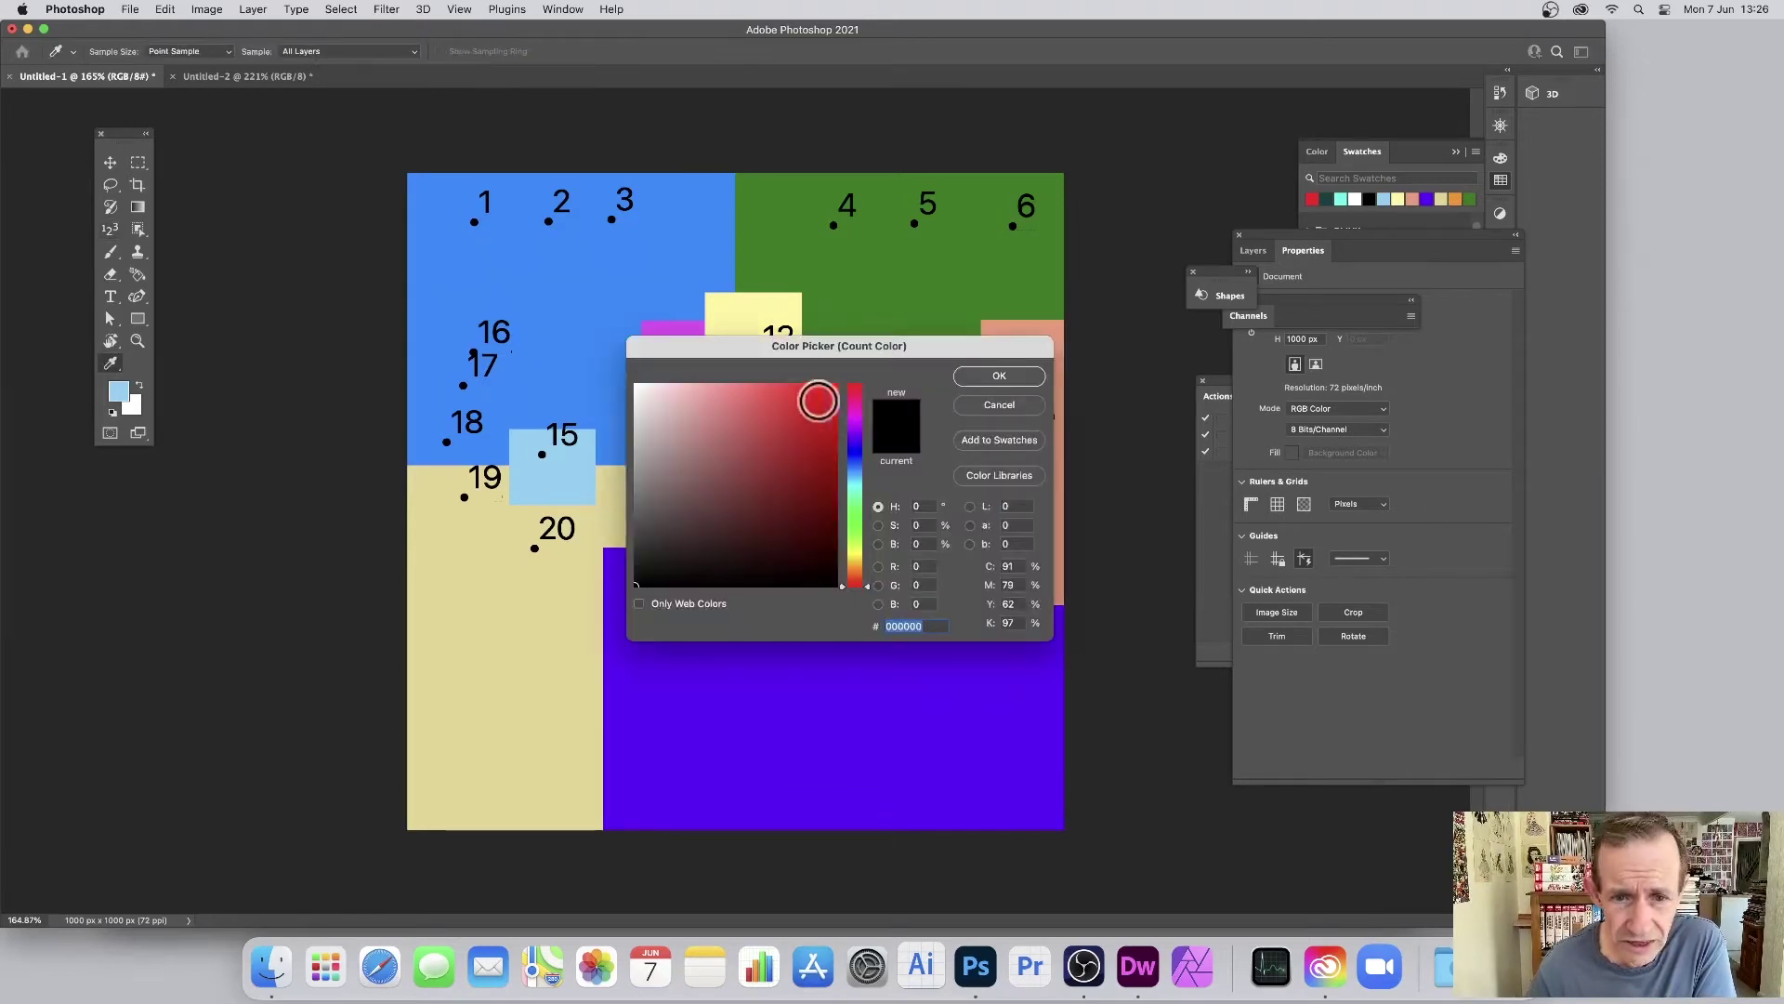
{"action": "left_click", "coordinate": [779, 413]}
{"action": "left_click_drag", "start_coordinate": [834, 374], "coordinate": [871, 364]}
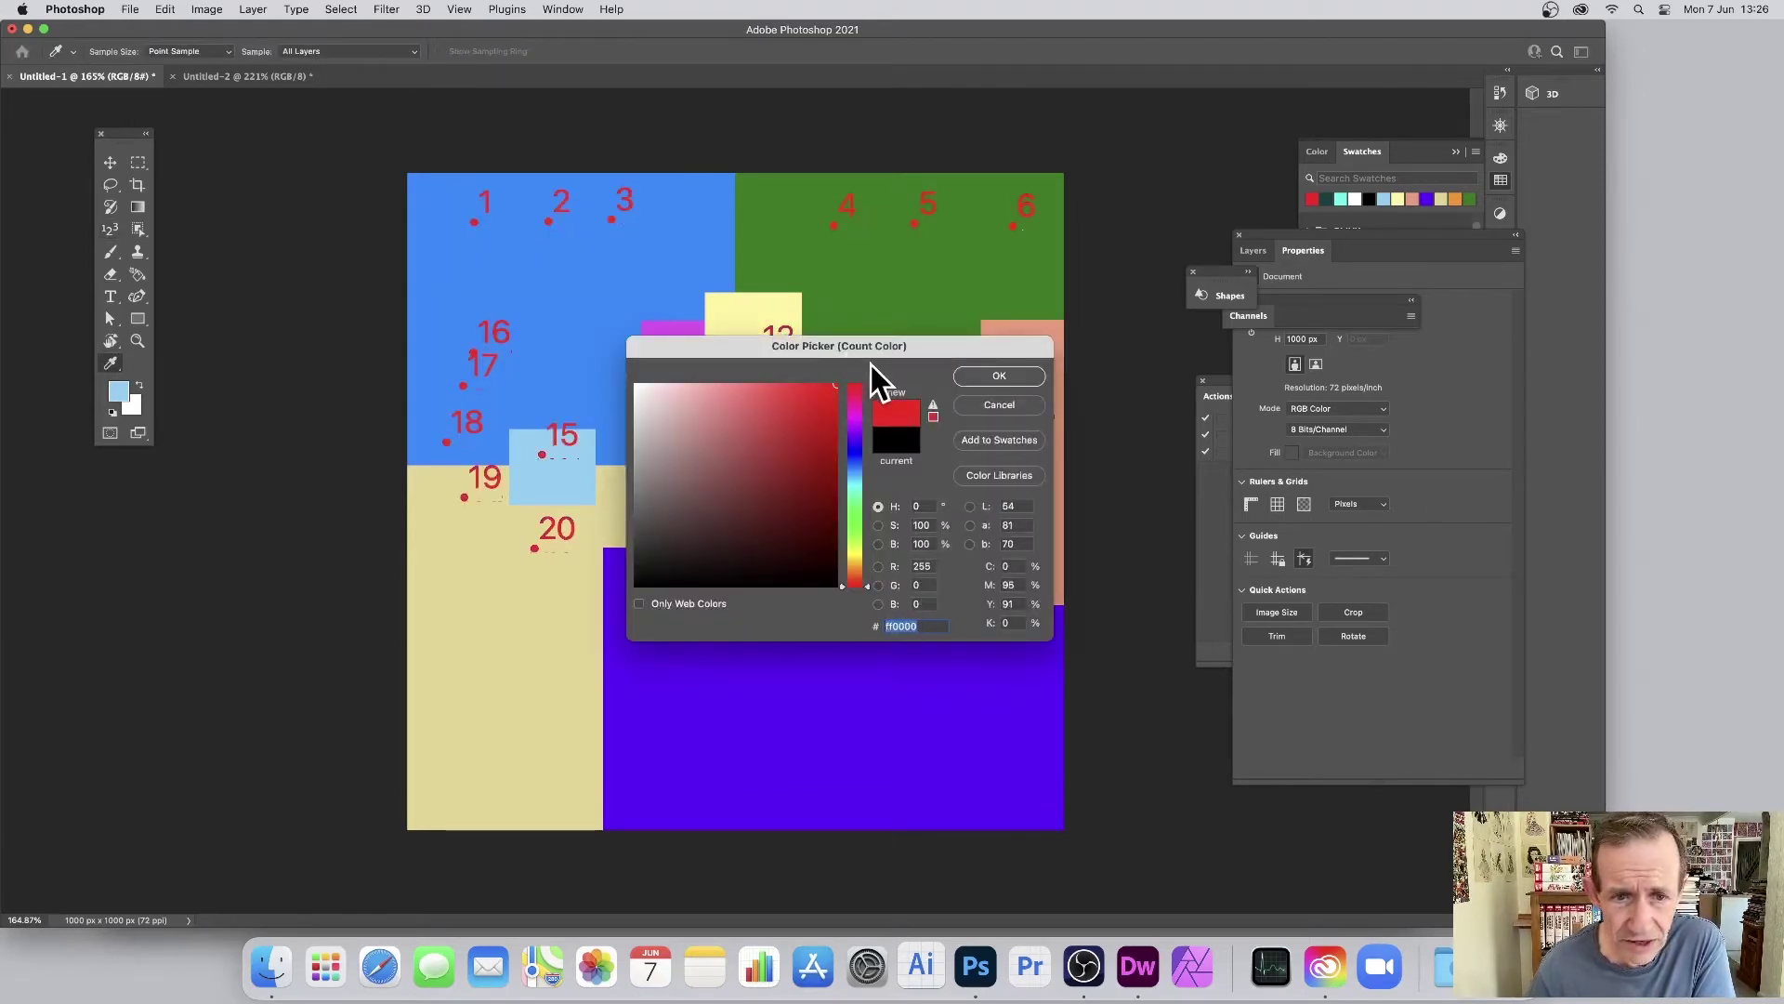
{"action": "left_click", "coordinate": [994, 374]}
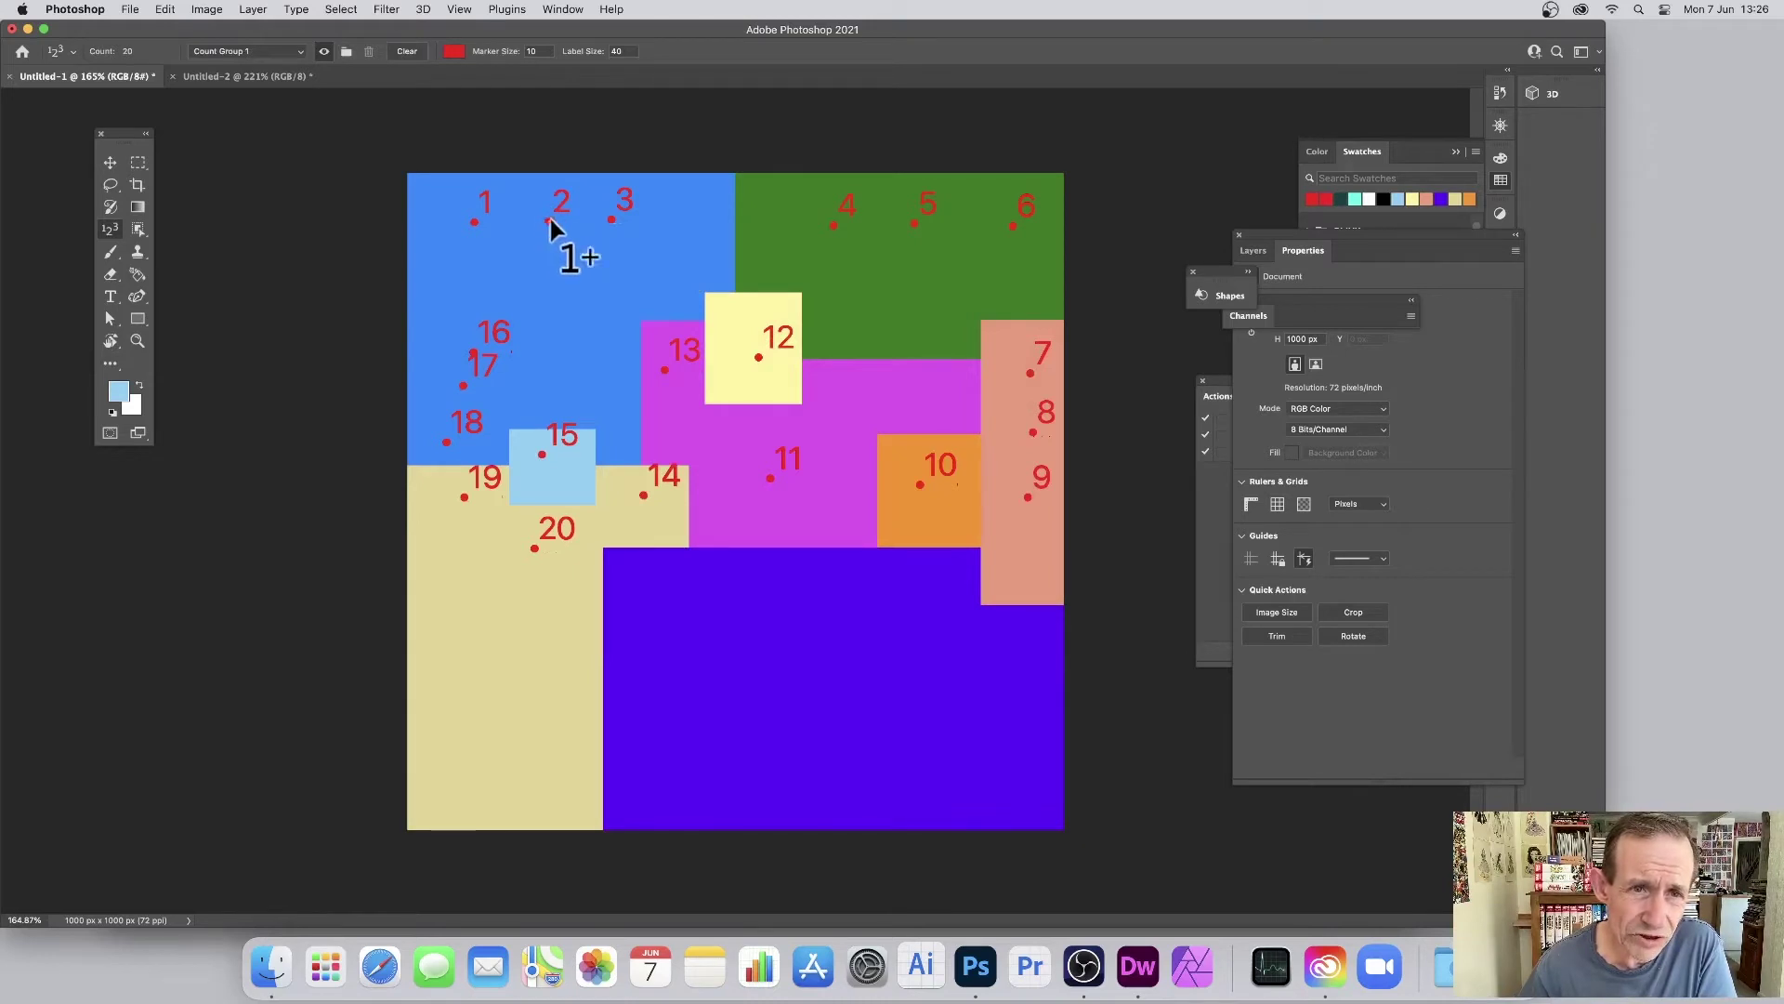
Set the marker size of the count group to 4.
{"action": "left_click", "coordinate": [465, 51]}
{"action": "type", "text": "4"}
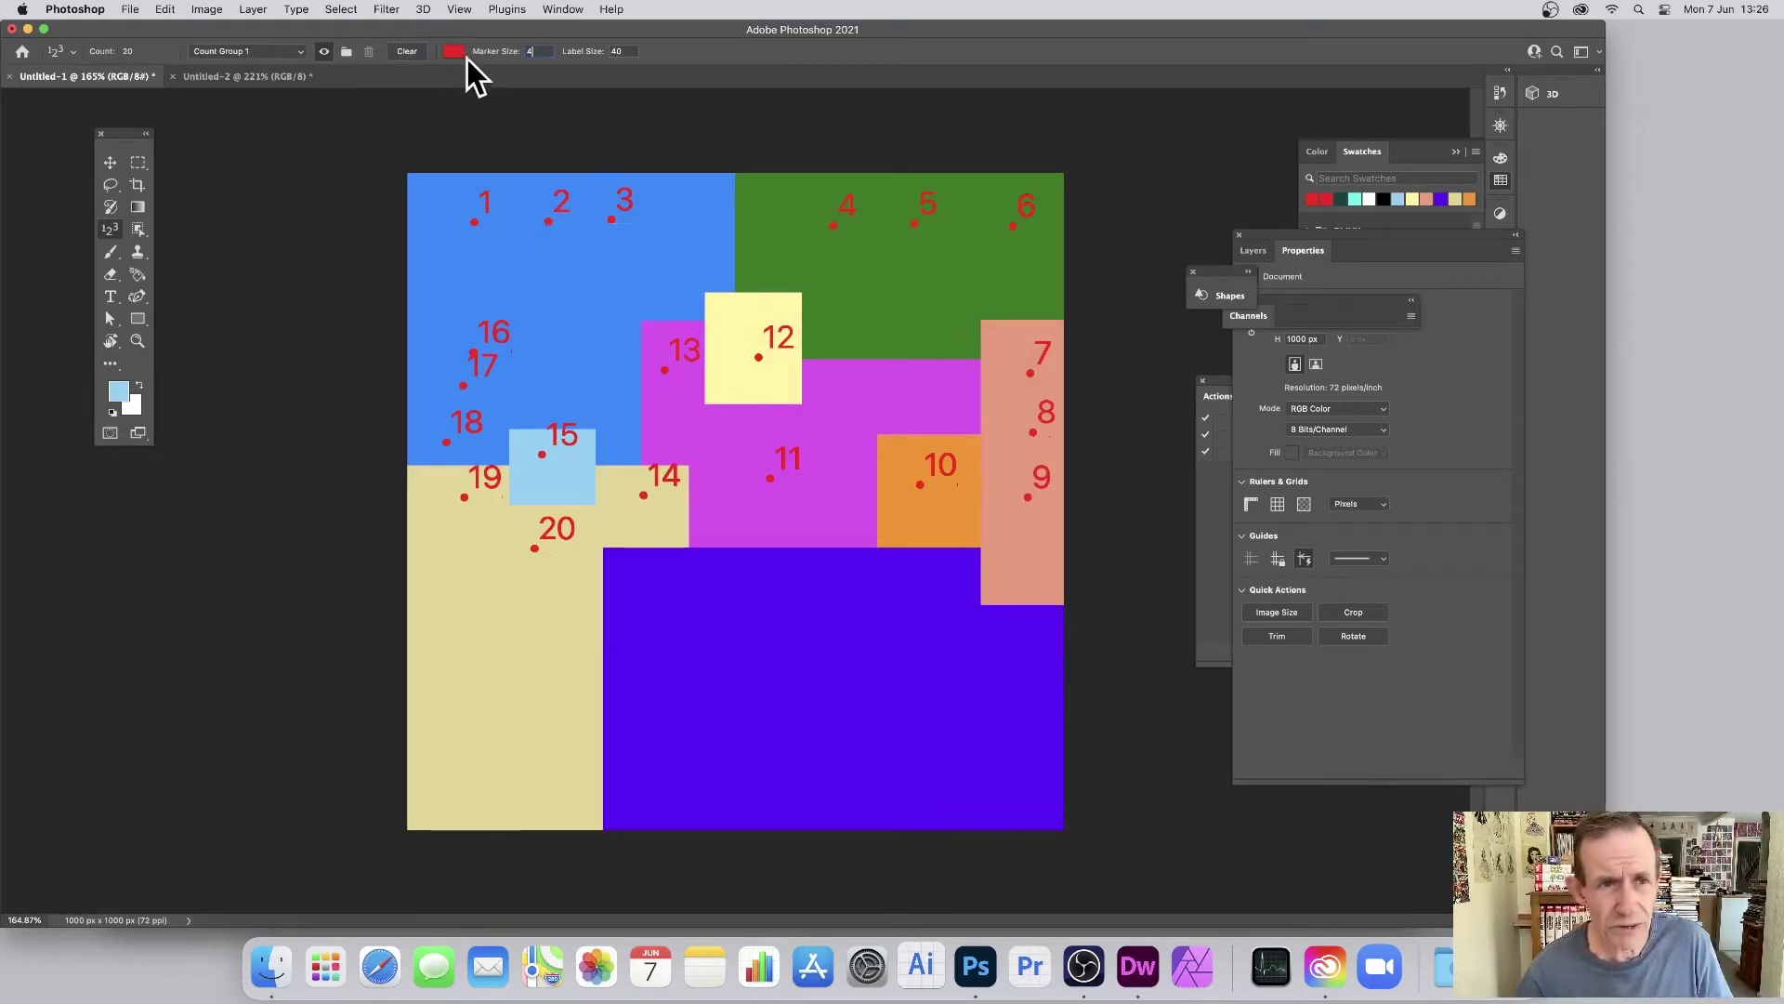
{"action": "key", "text": "Tab"}
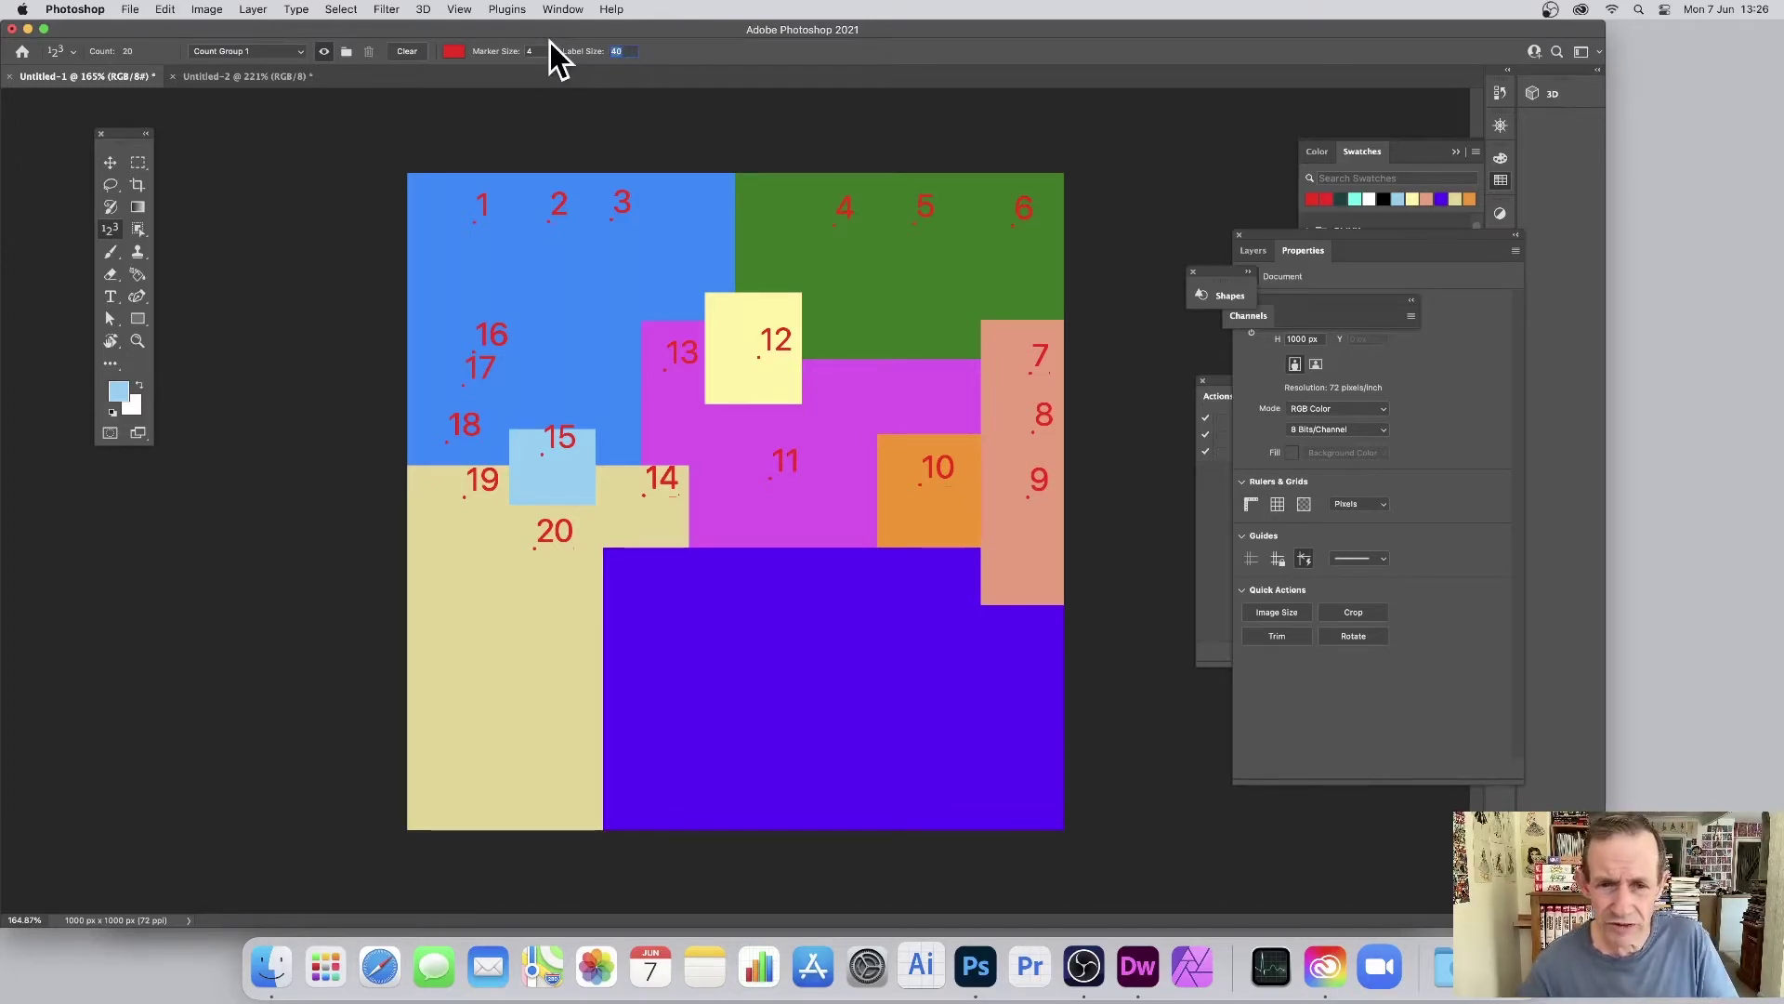
Try a label size of 10 for the count numbers and restore it to 40.
{"action": "type", "text": "10"}
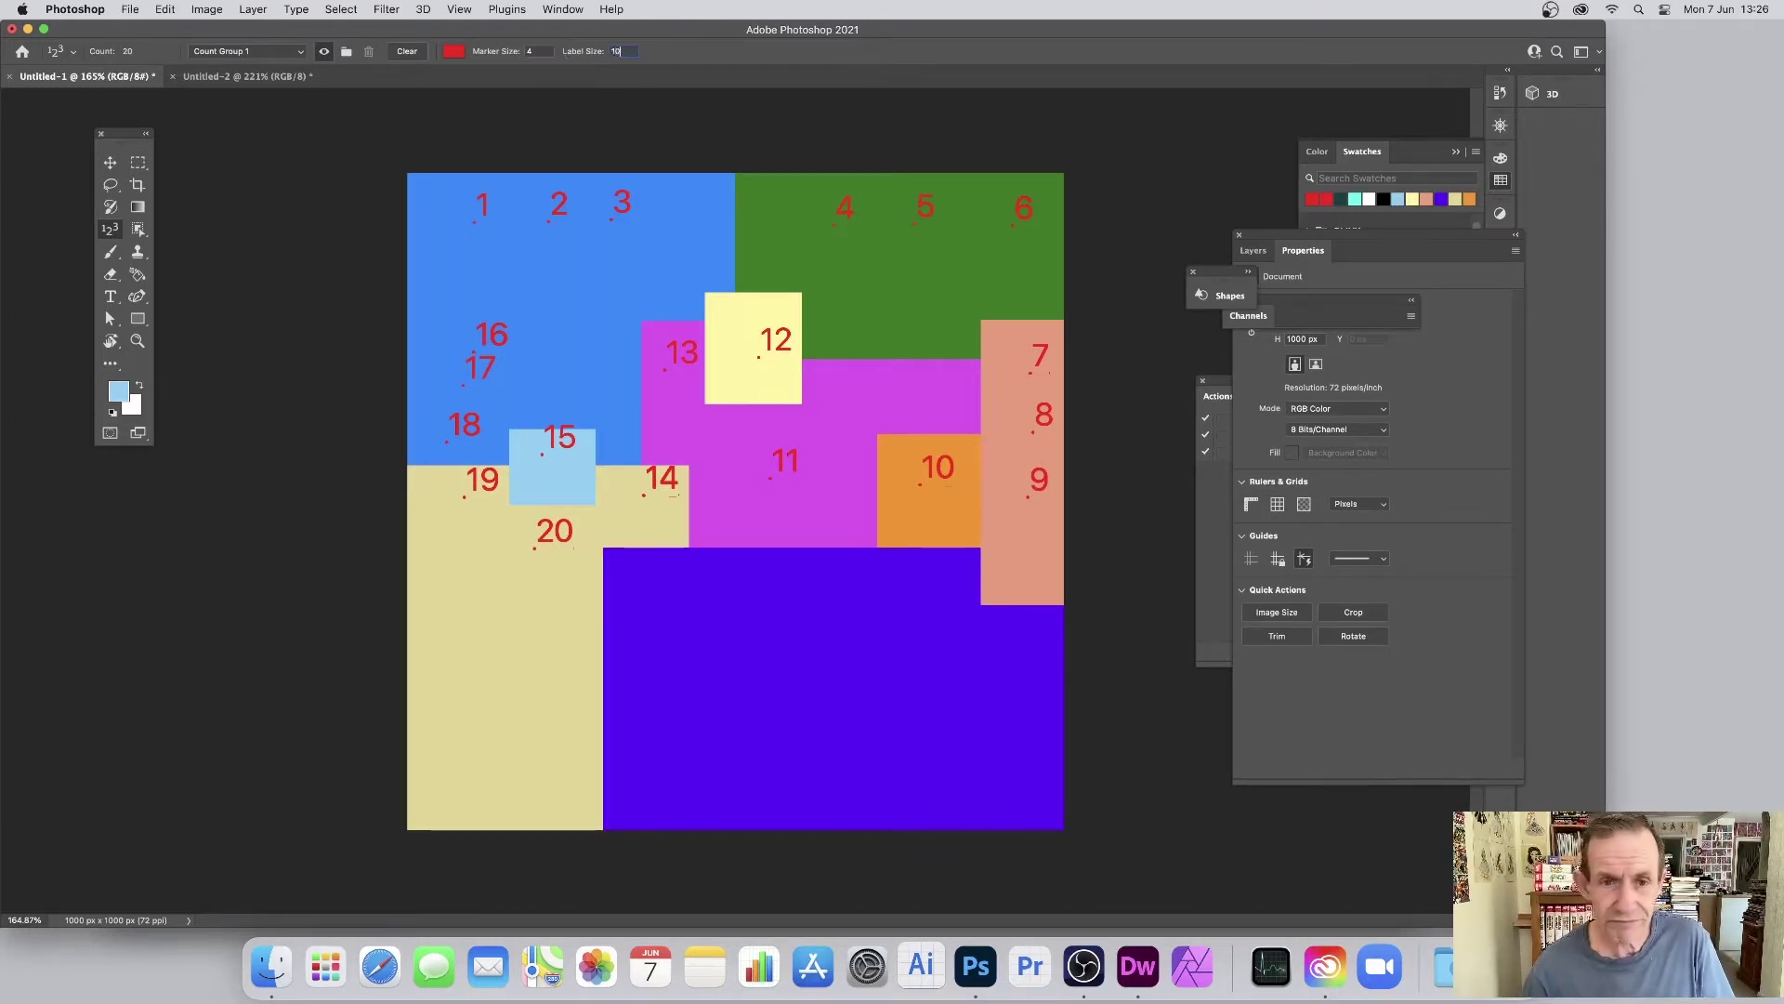
{"action": "key", "text": "Tab"}
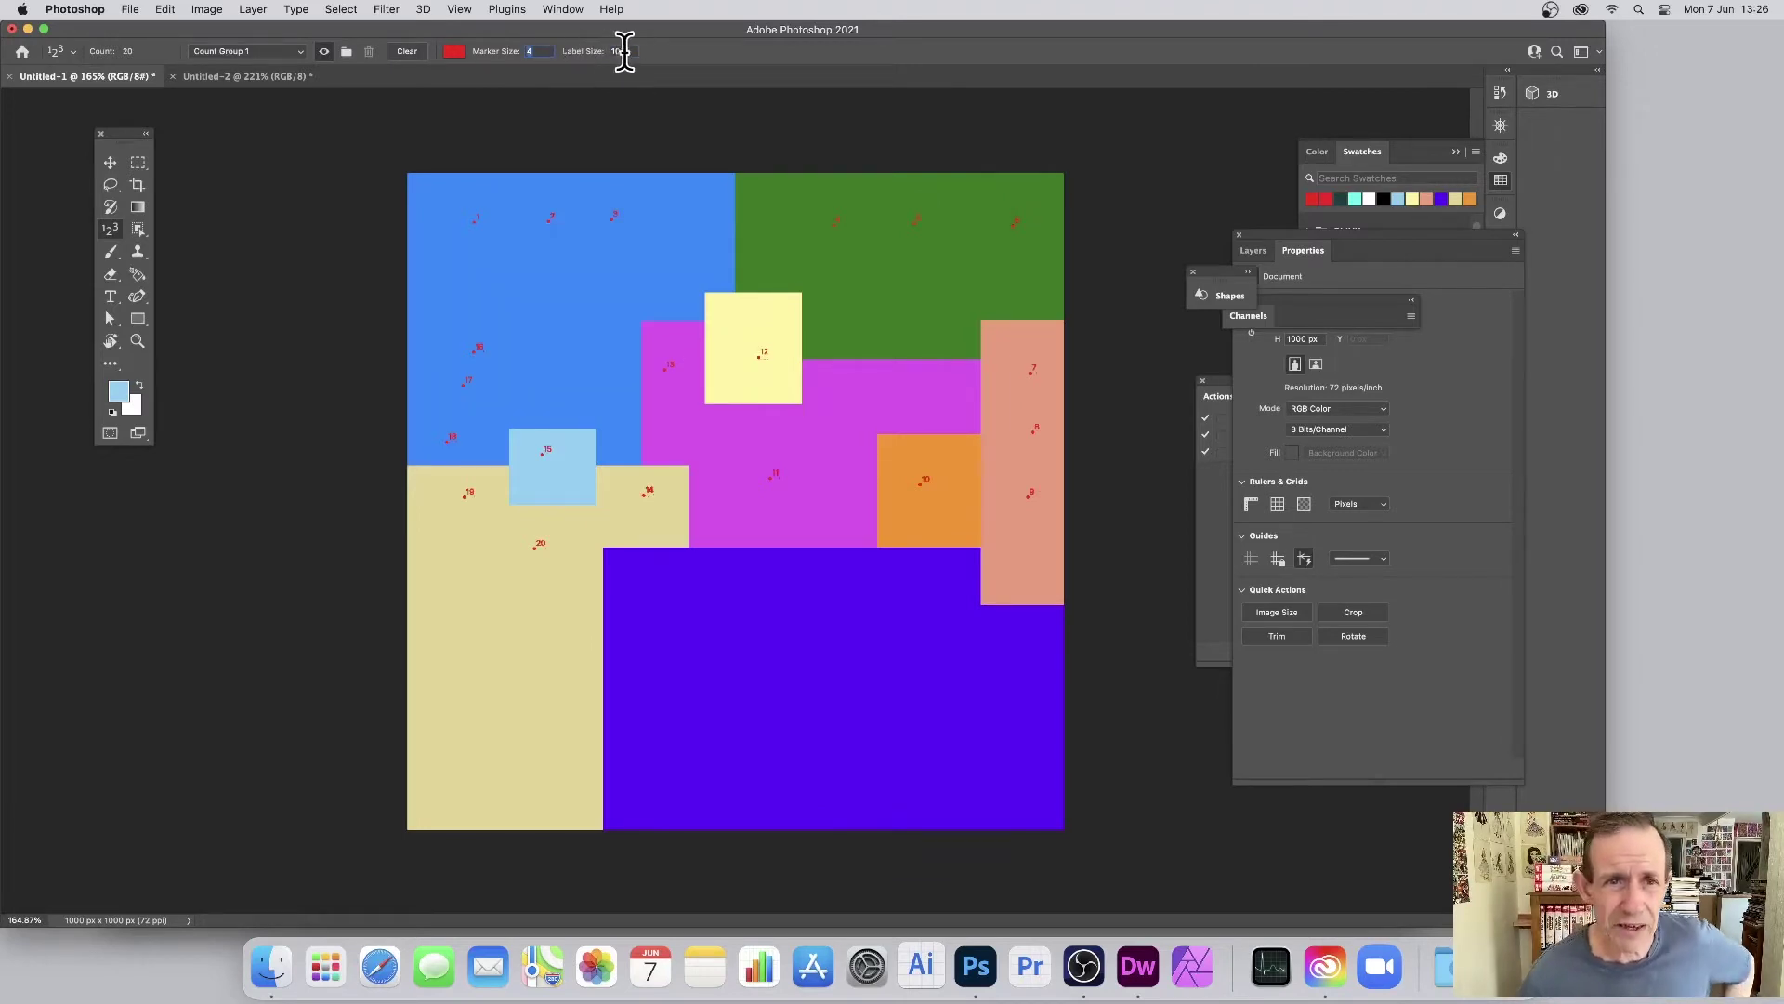
{"action": "left_click", "coordinate": [576, 56]}
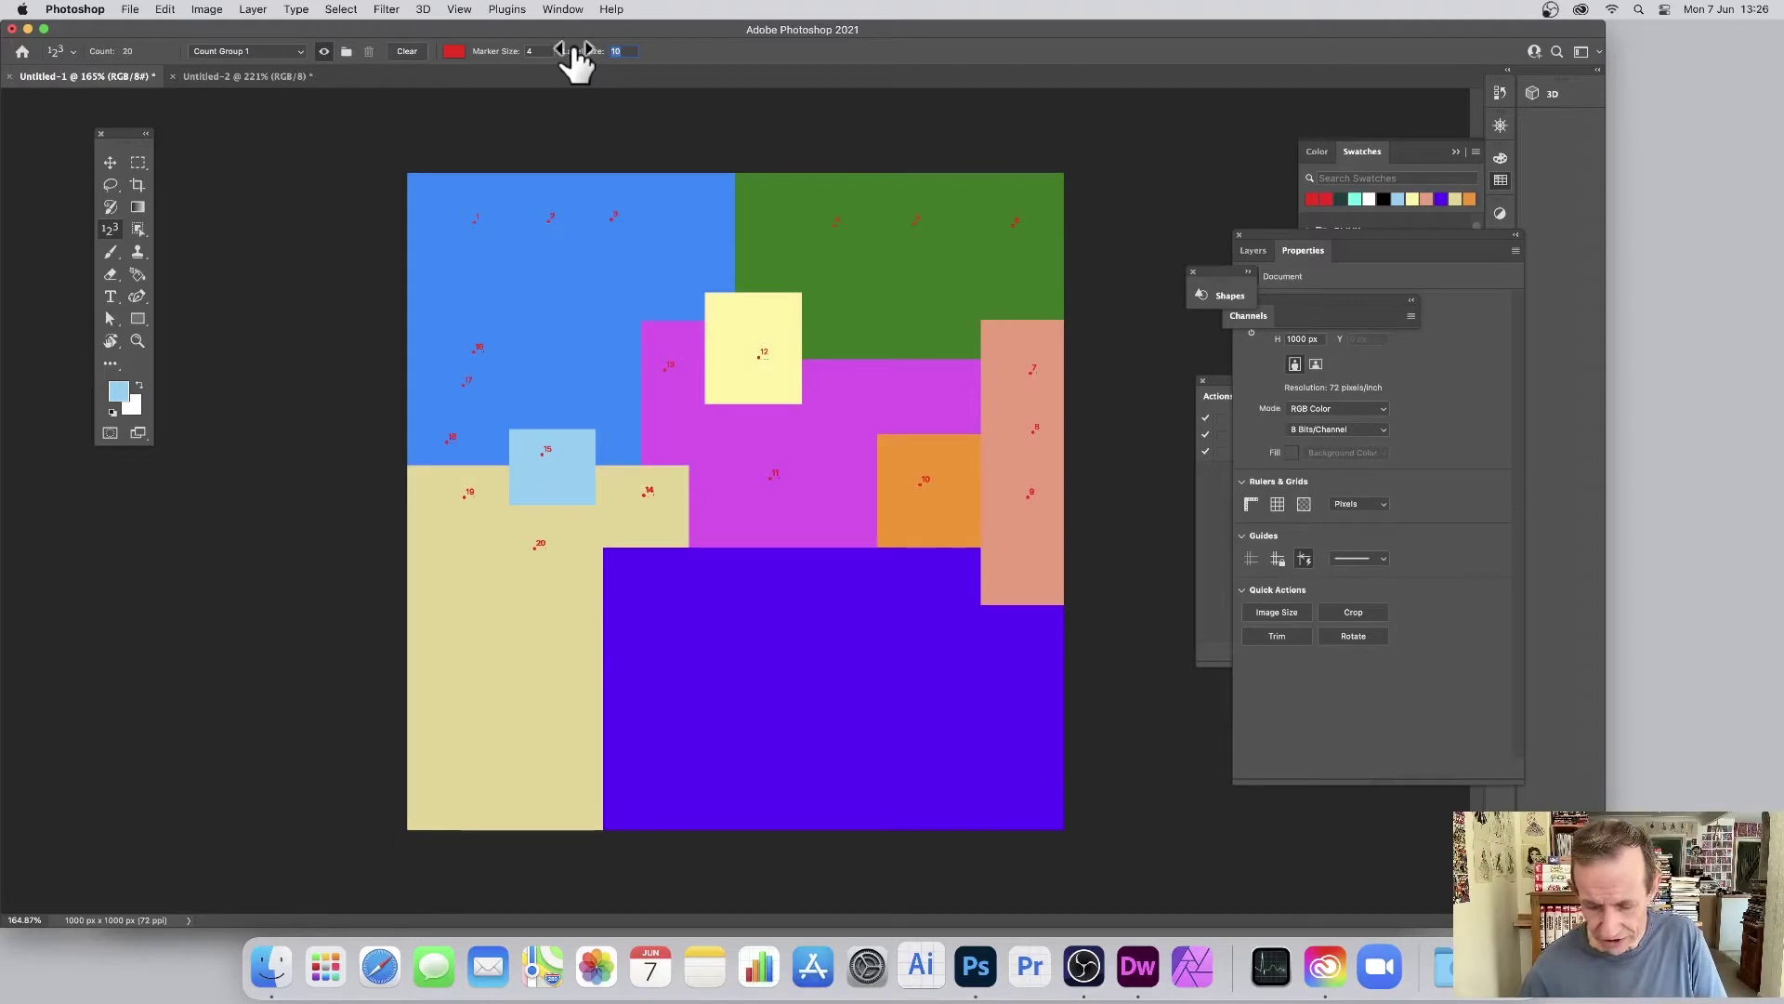
{"action": "type", "text": "40"}
{"action": "key", "text": "Tab"}
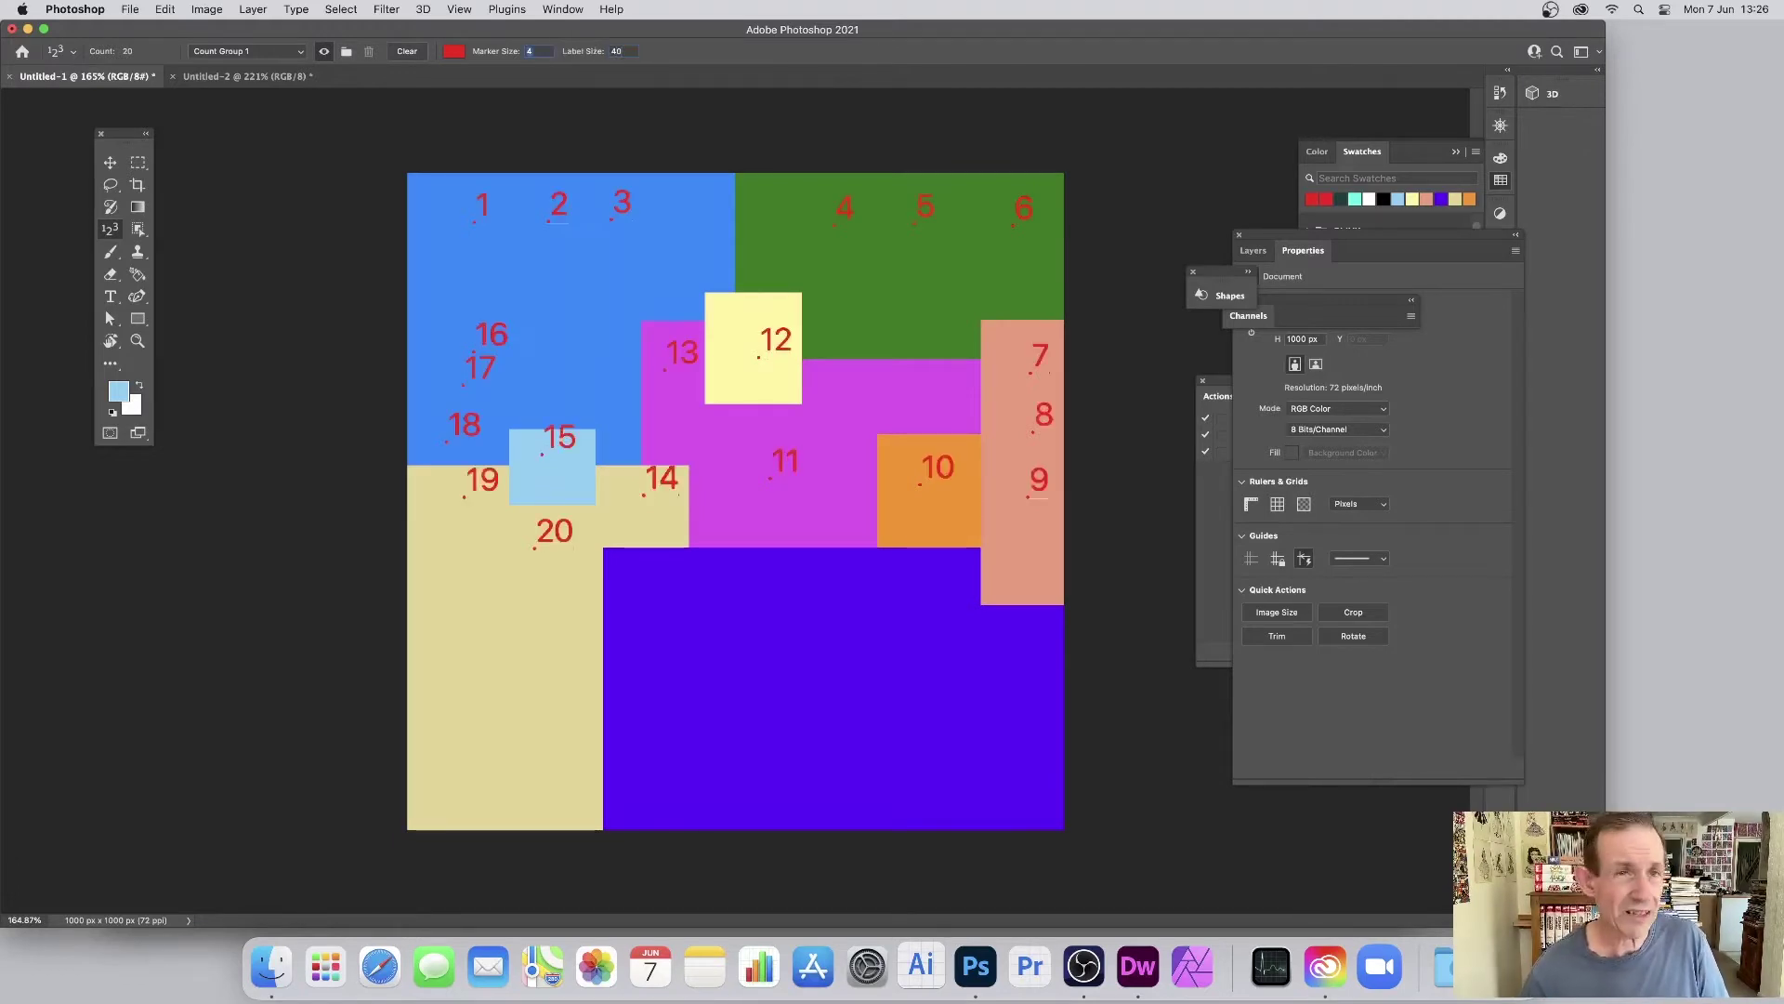
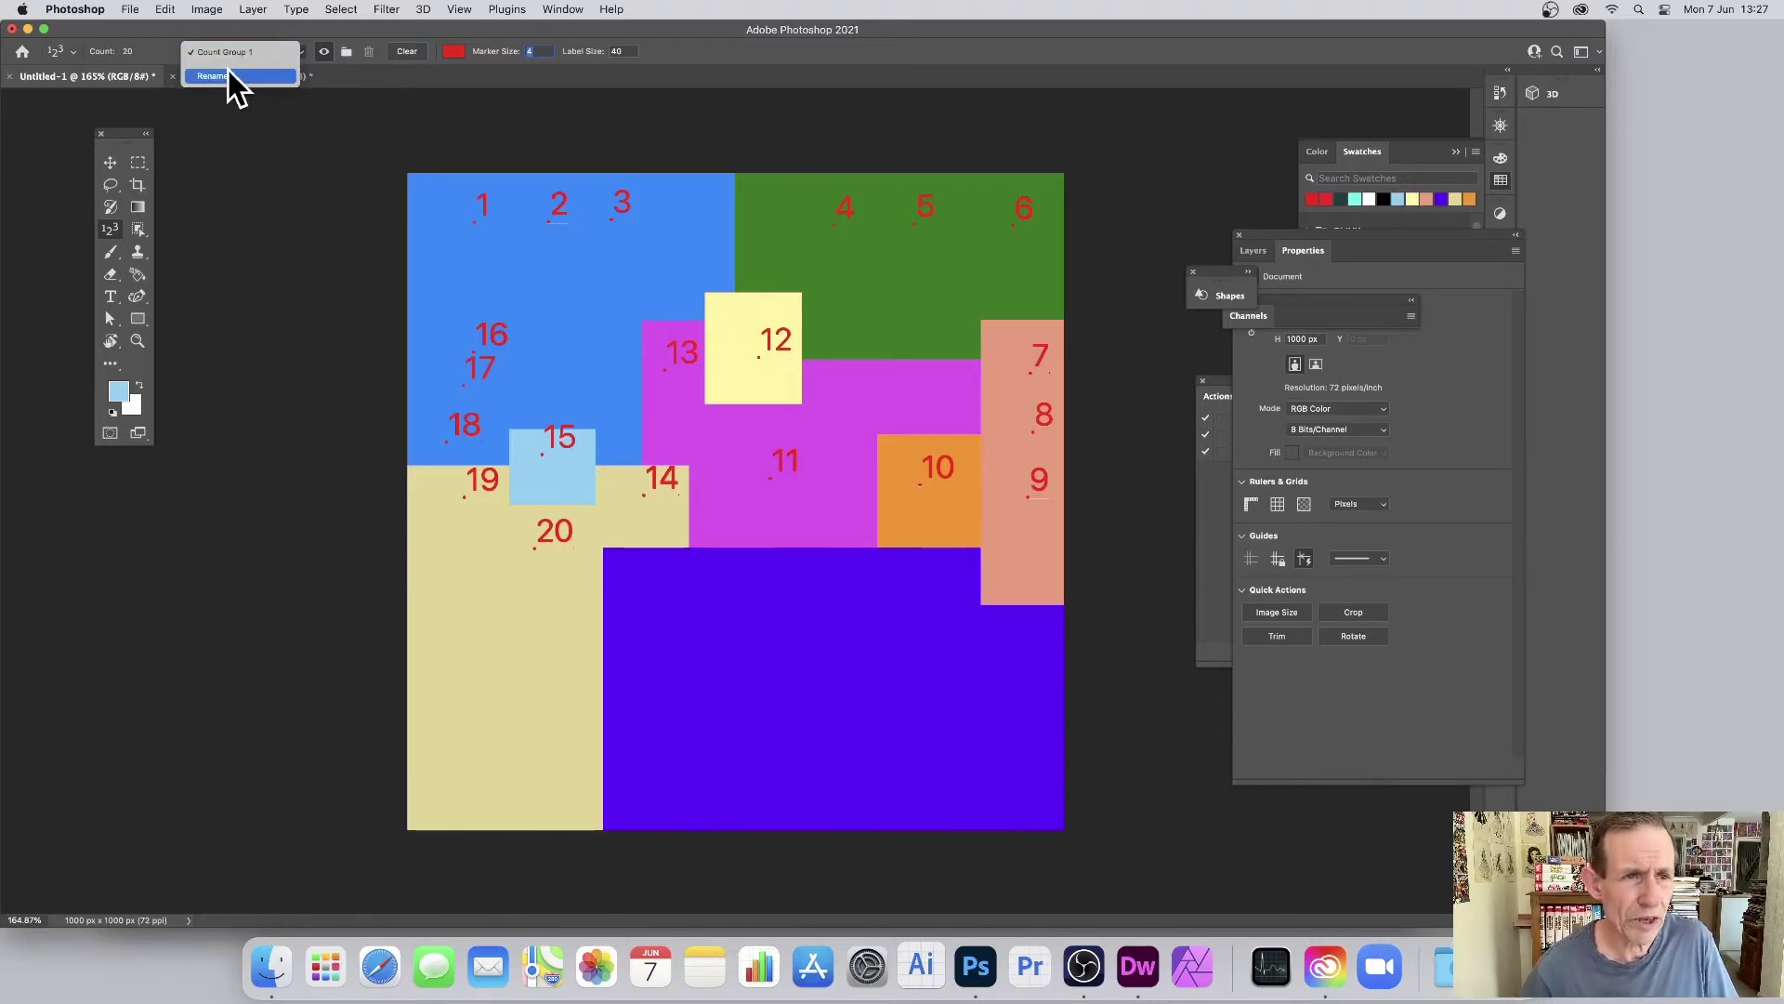
Rename the count group as "Cat group".
{"action": "left_click", "coordinate": [230, 75]}
{"action": "type", "text": "Cat gro"}
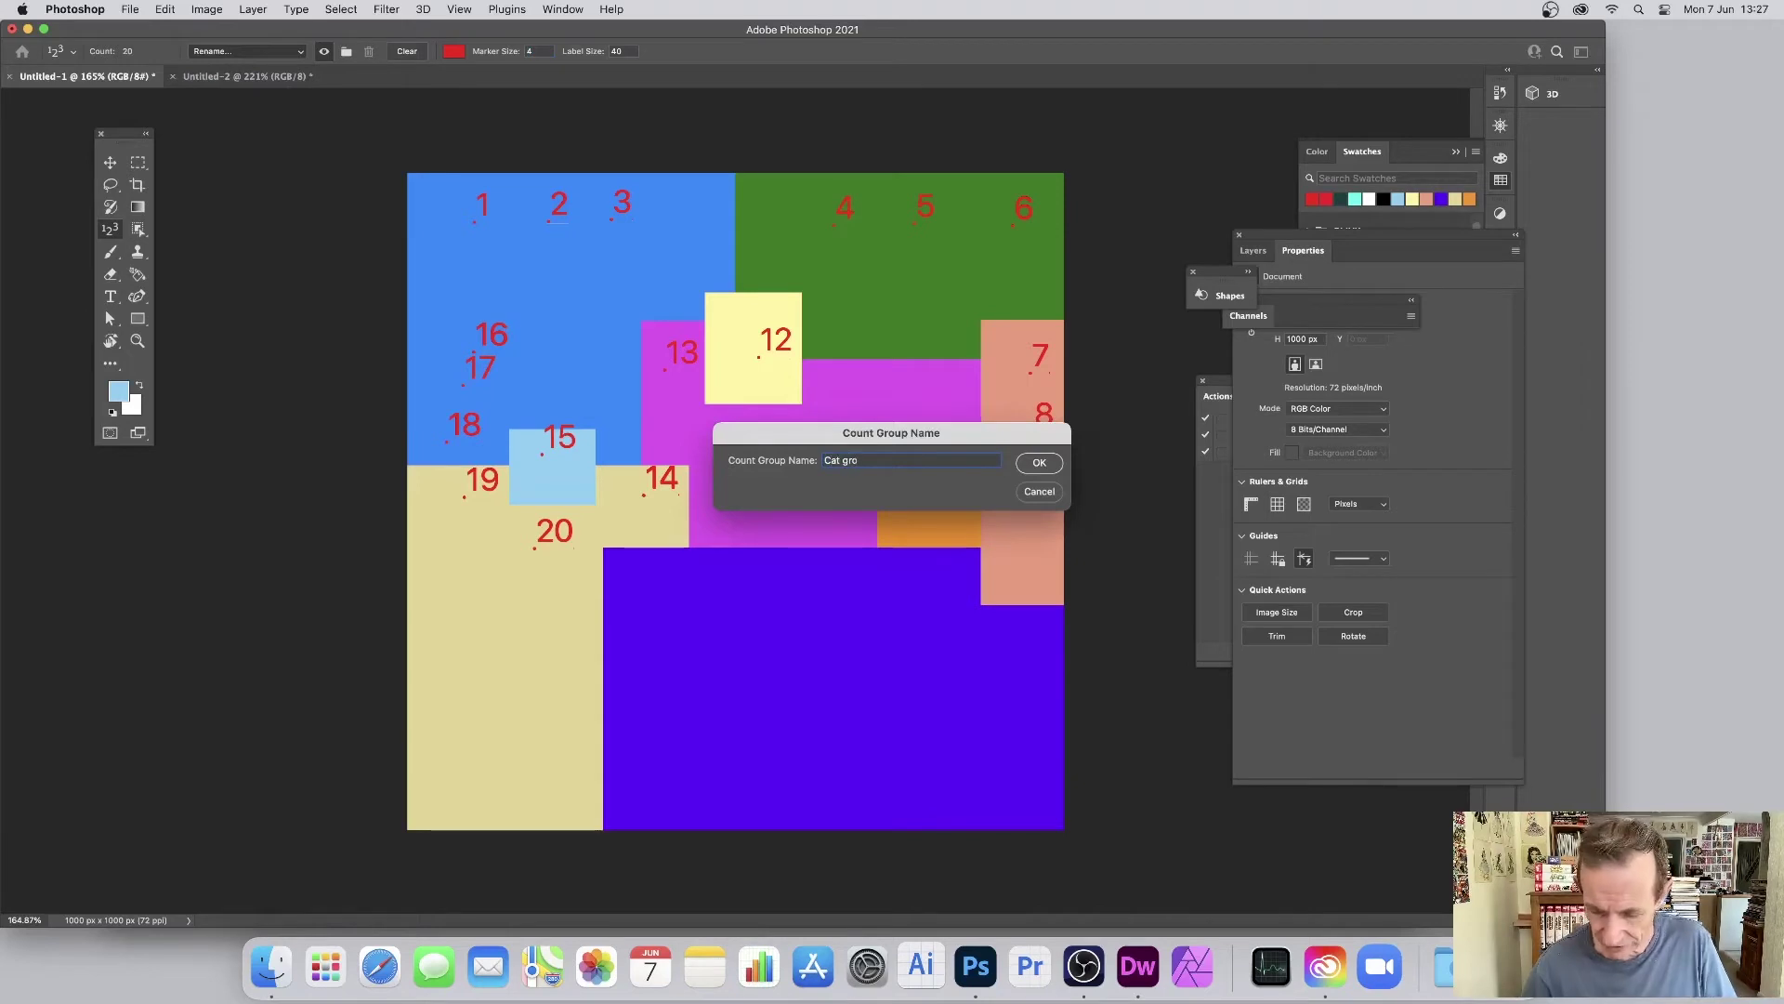
{"action": "type", "text": "up"}
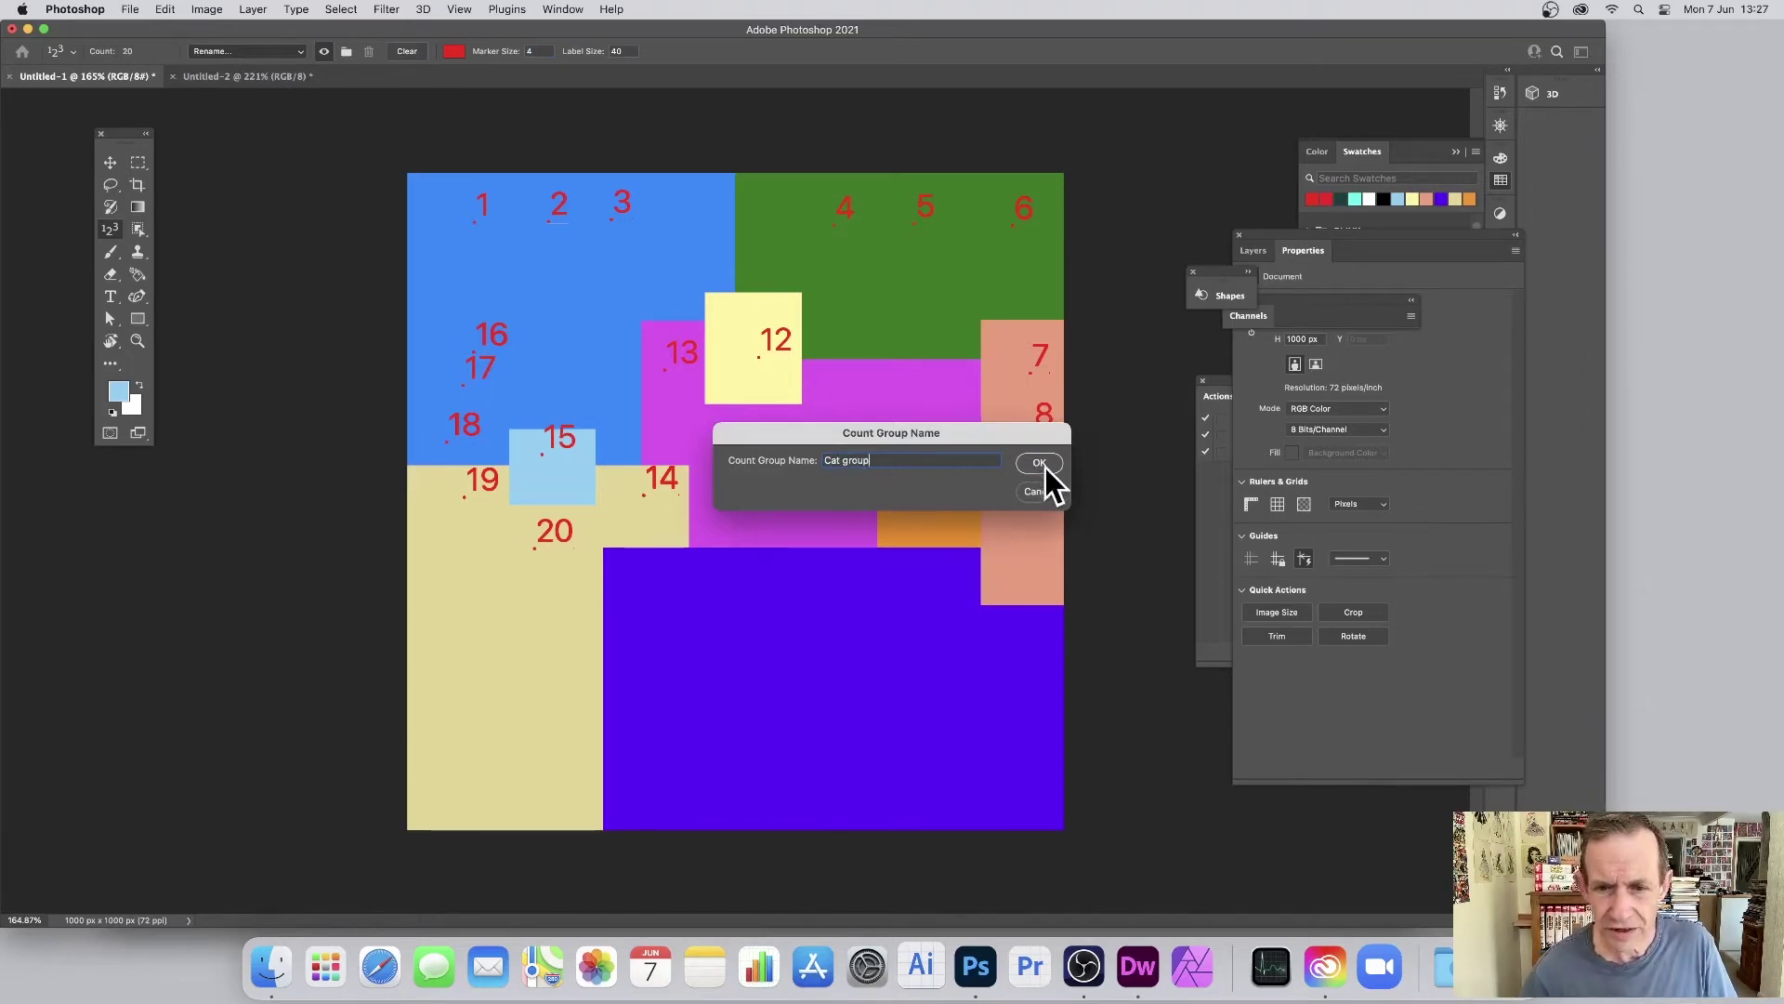
{"action": "left_click", "coordinate": [1040, 463]}
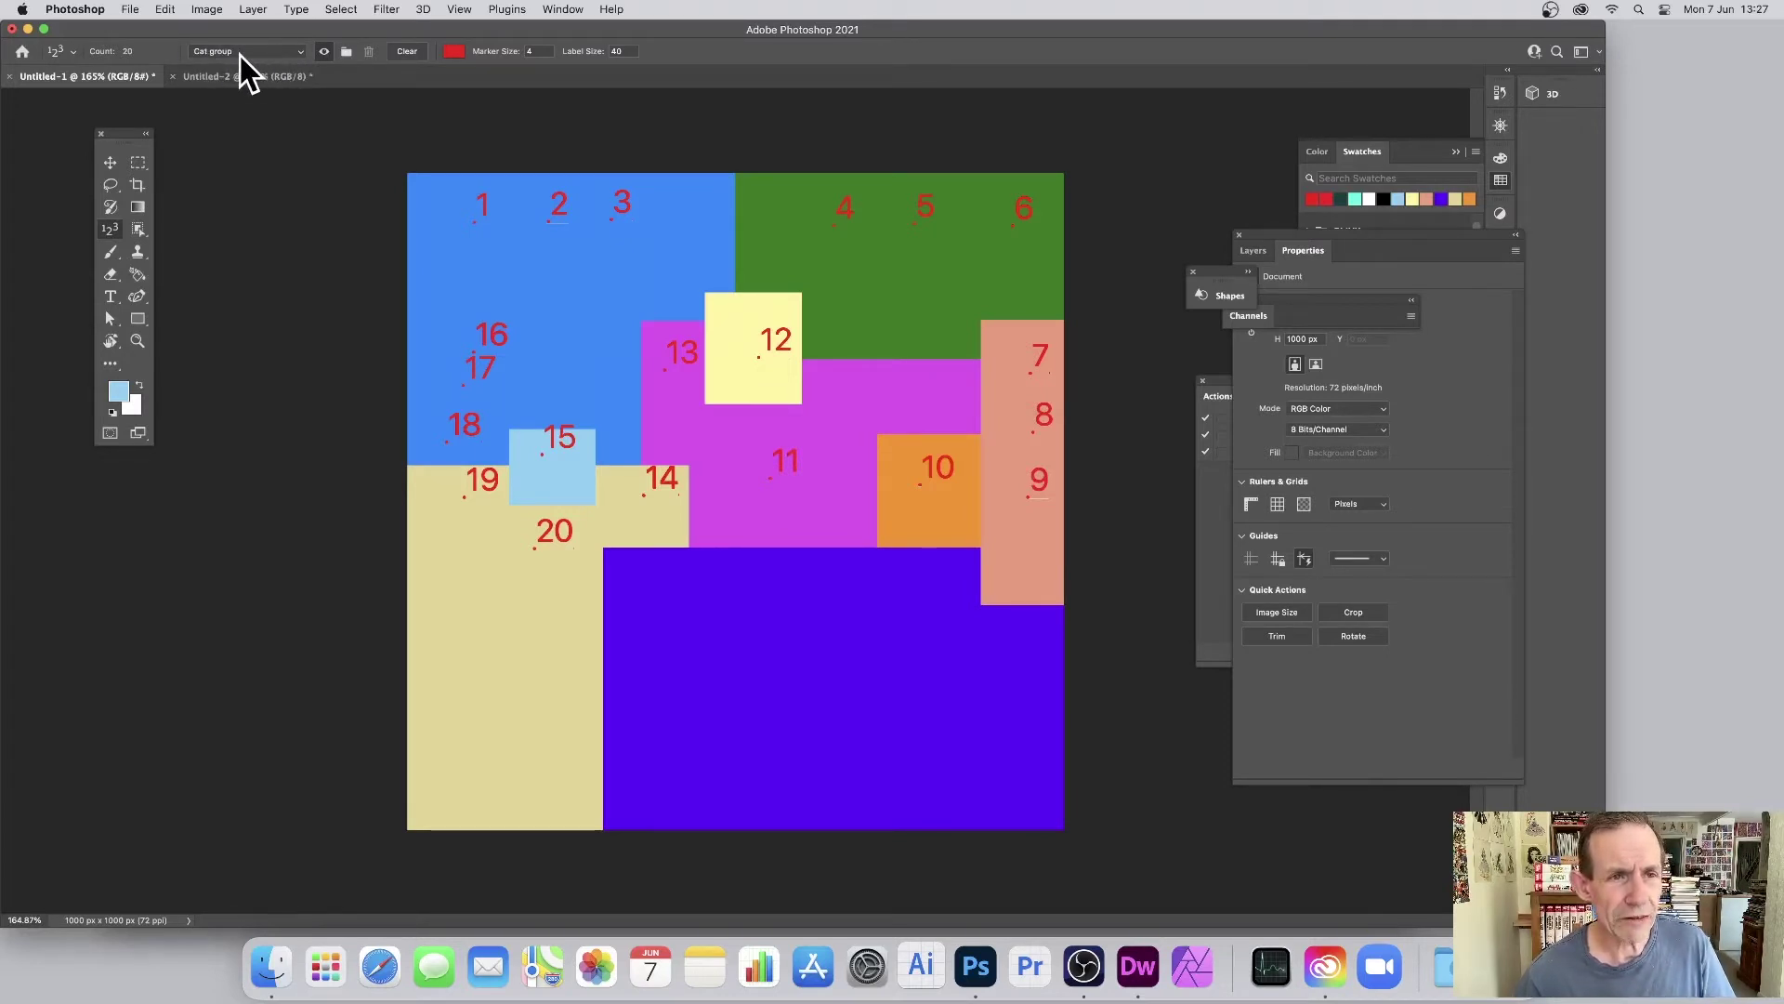
Hide the Cat group's count markers and show them again.
{"action": "left_click", "coordinate": [325, 52]}
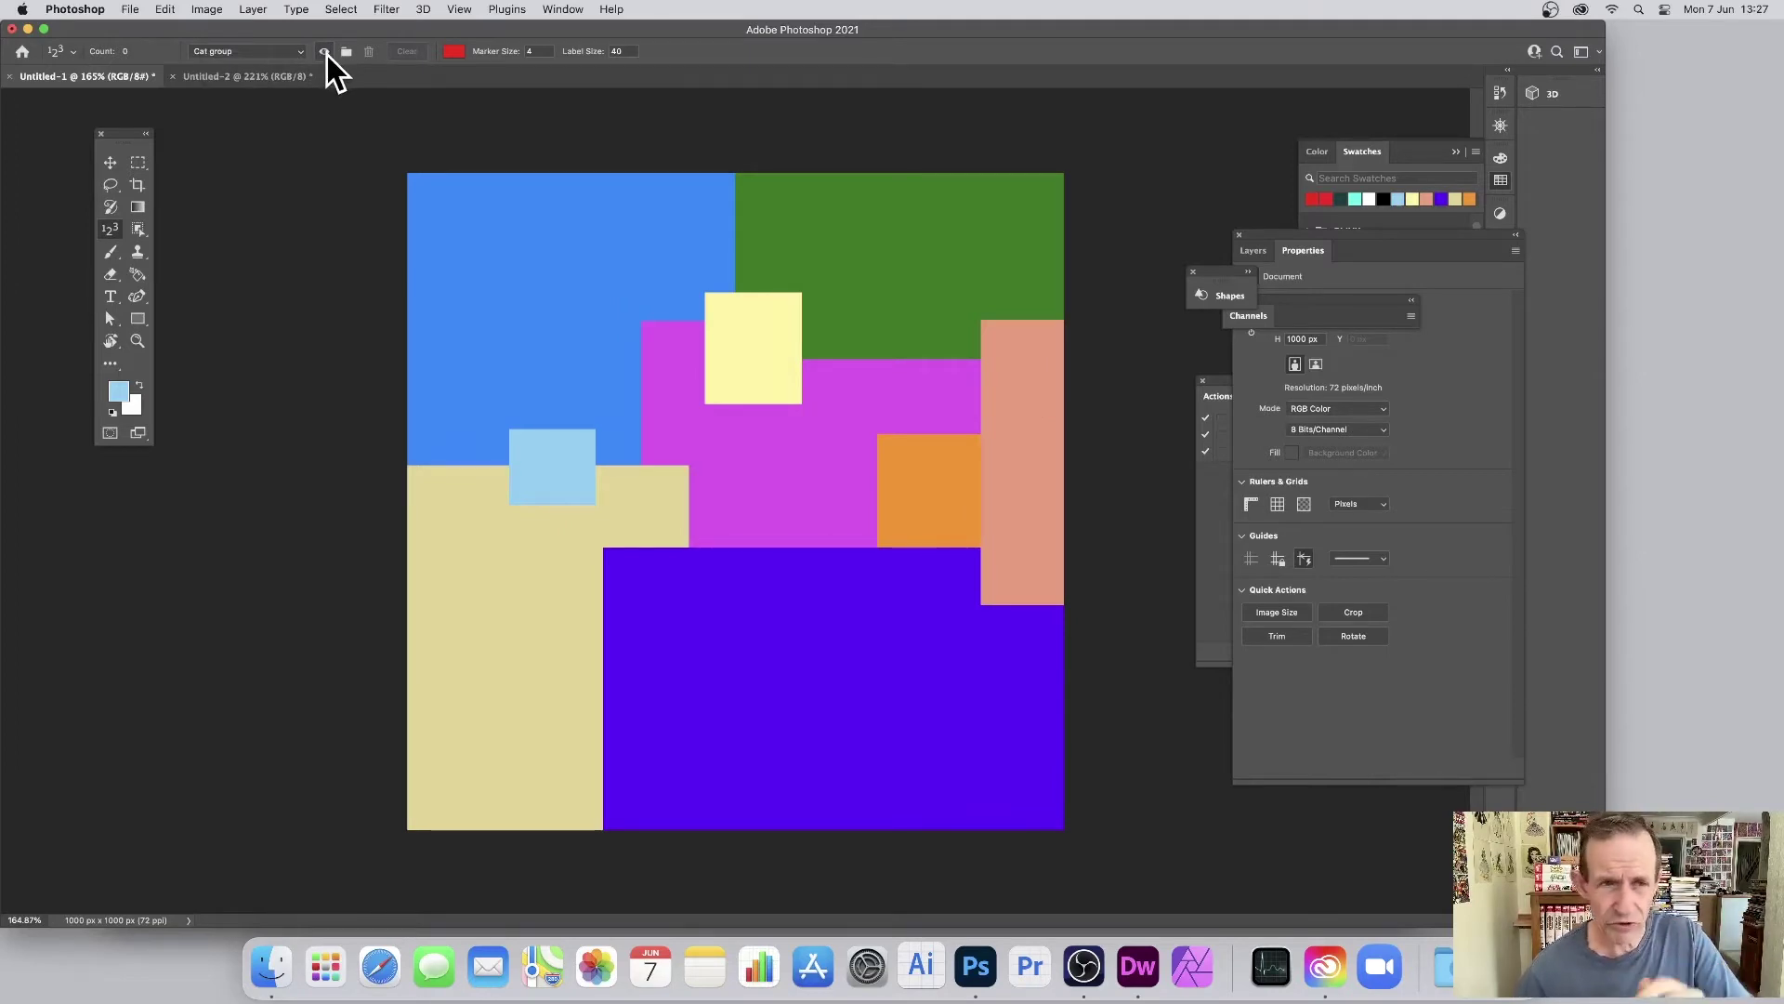
{"action": "left_click", "coordinate": [325, 52]}
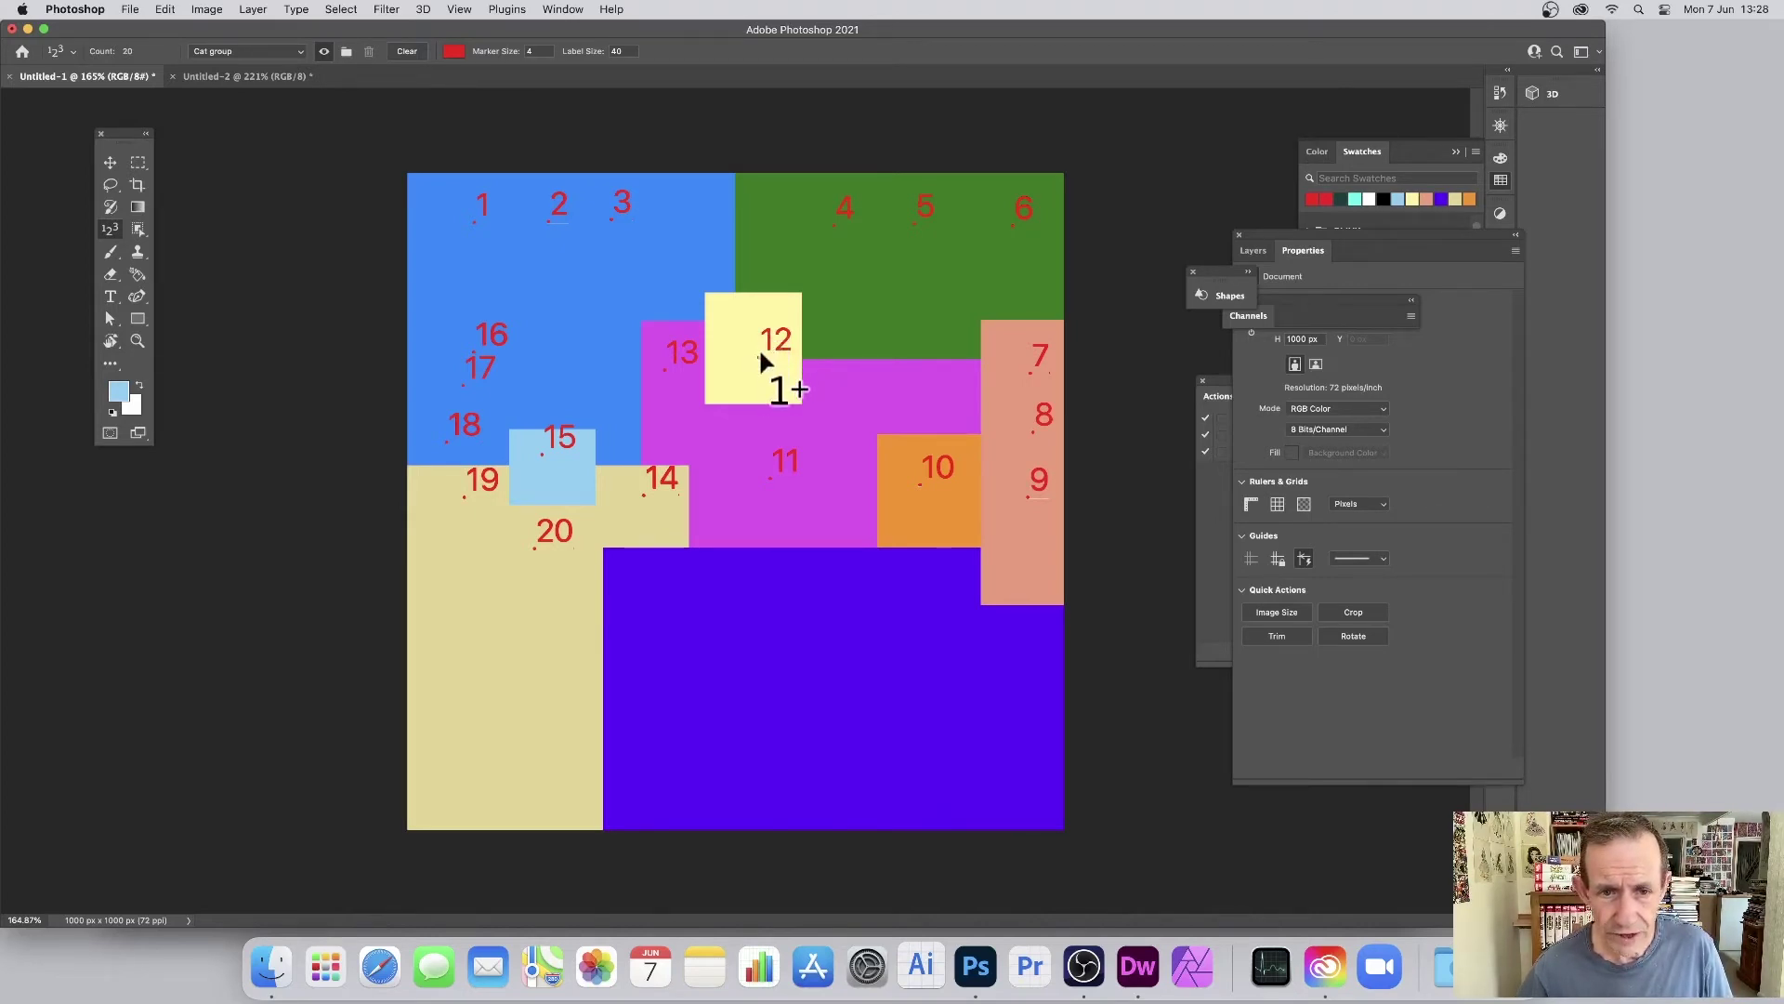
Delete the count marker in the yellow square and the two markers in the magenta area.
{"action": "key", "text": "alt"}
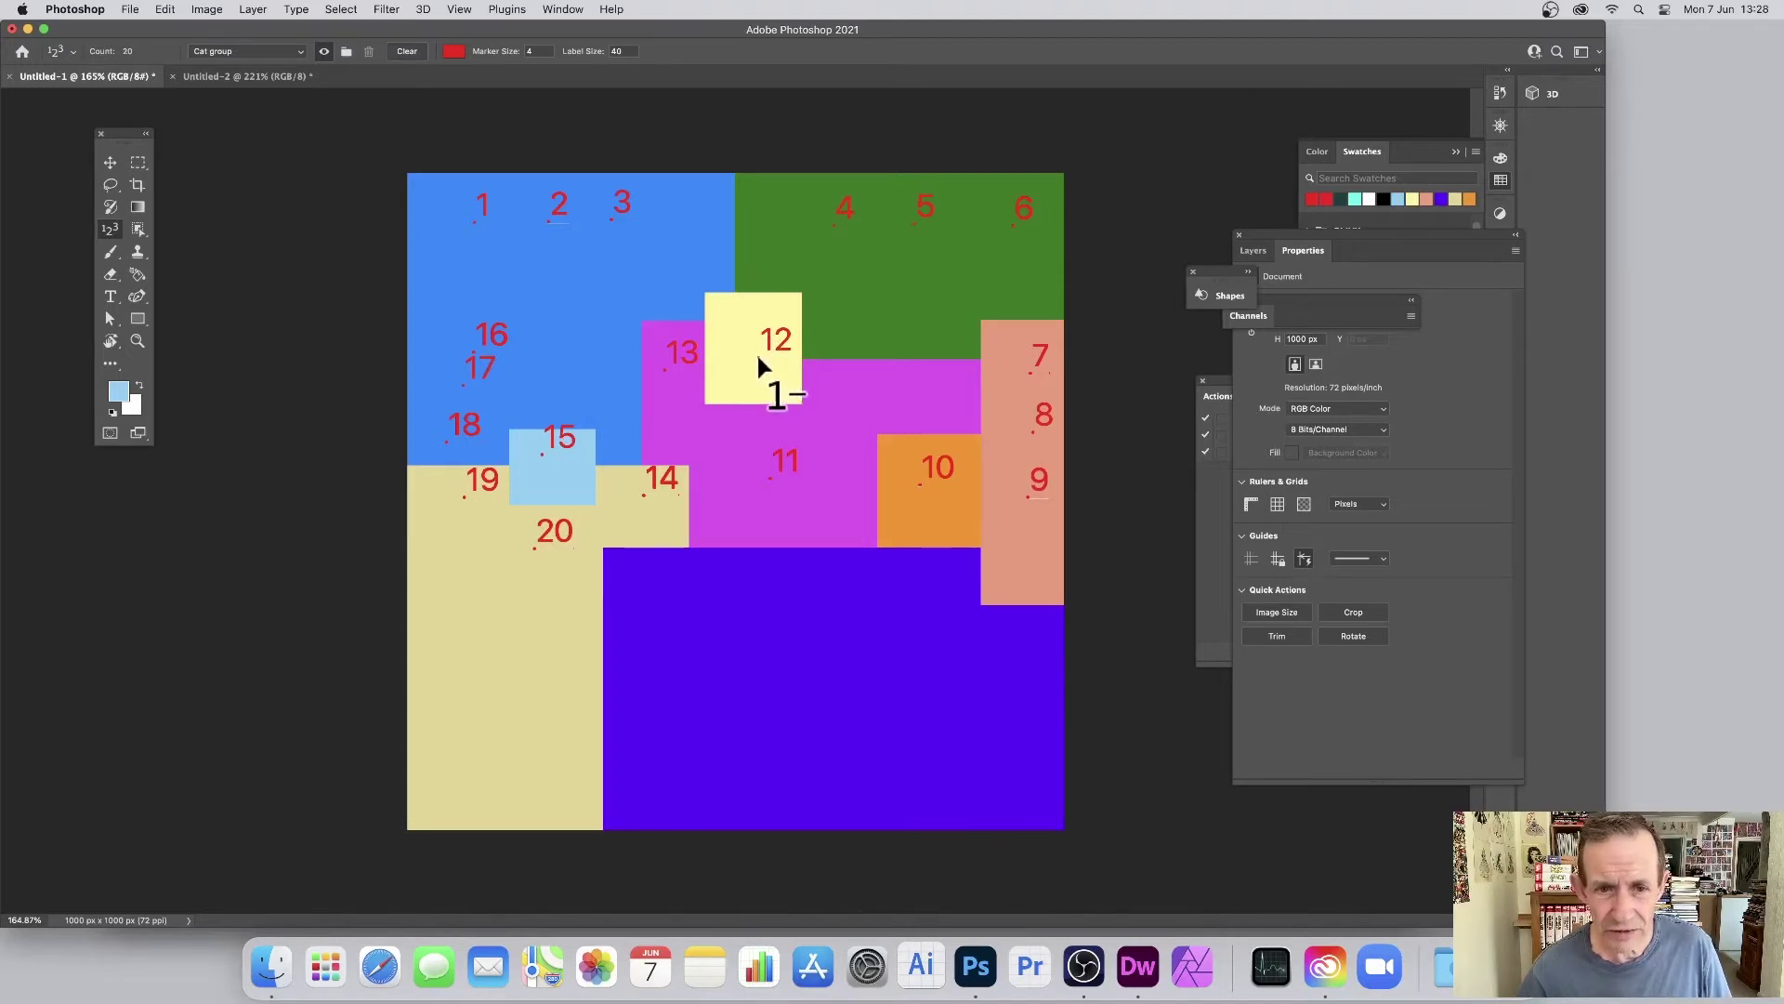
{"action": "left_click", "coordinate": [758, 358], "text": "alt"}
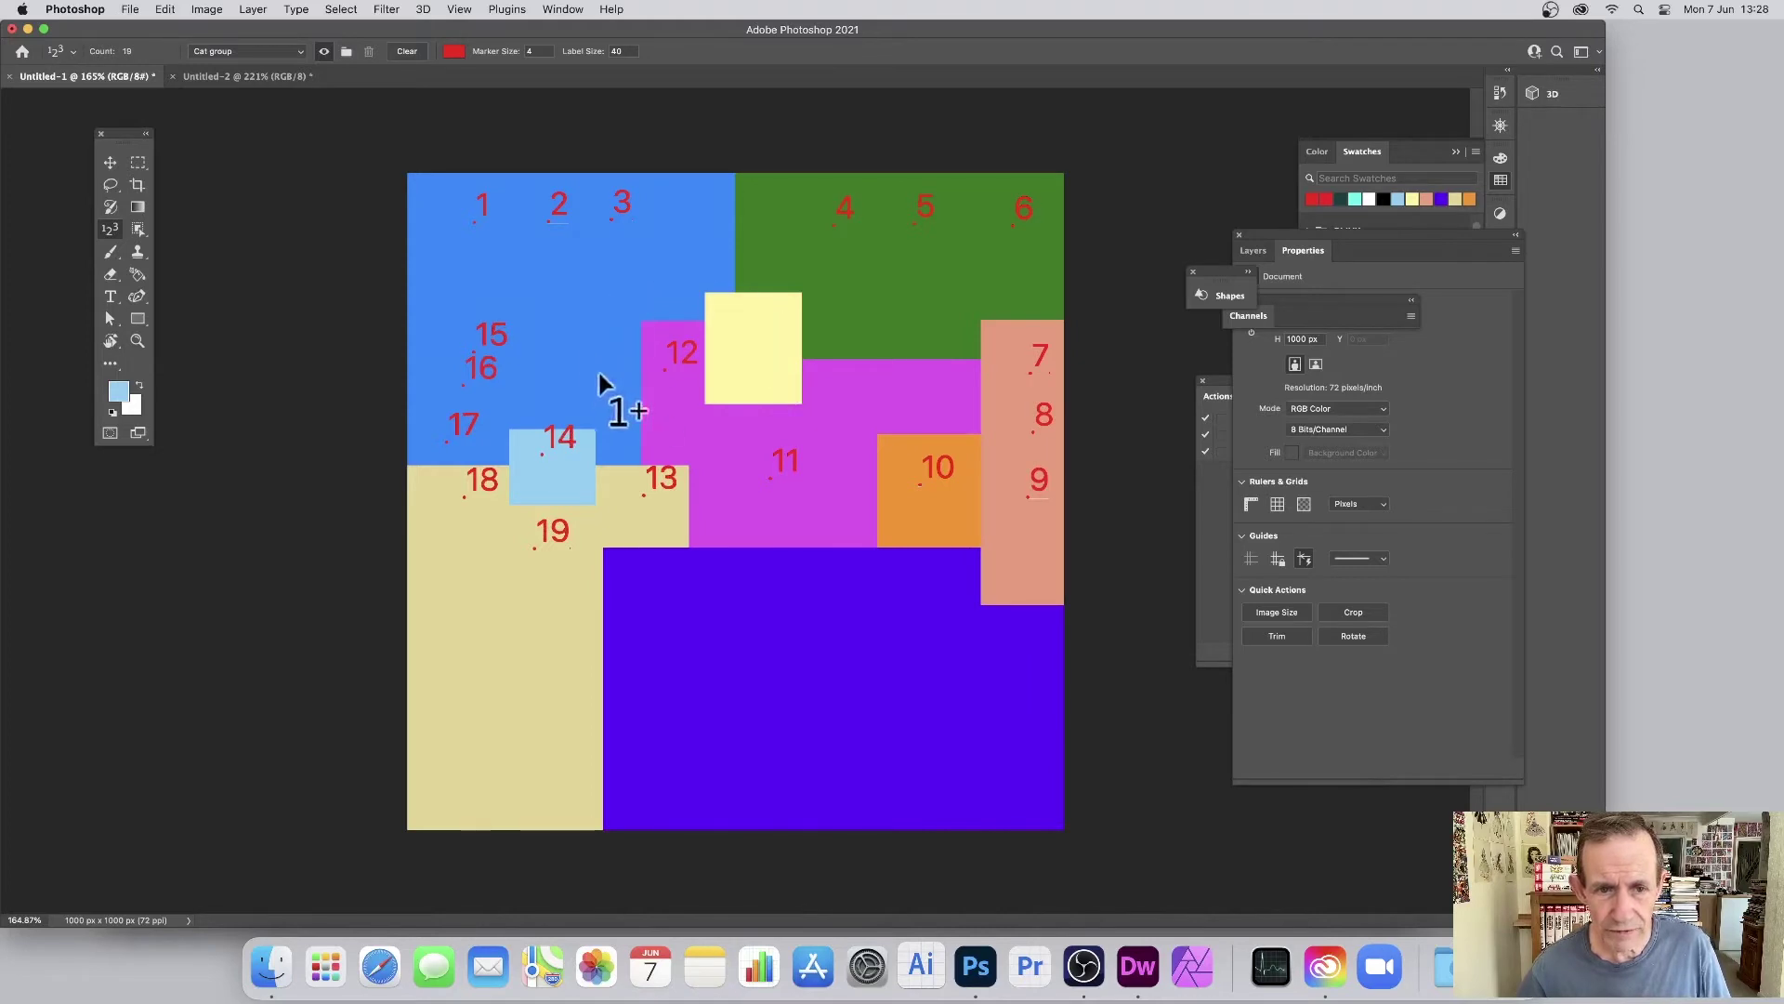
{"action": "left_click", "coordinate": [667, 371], "text": "alt"}
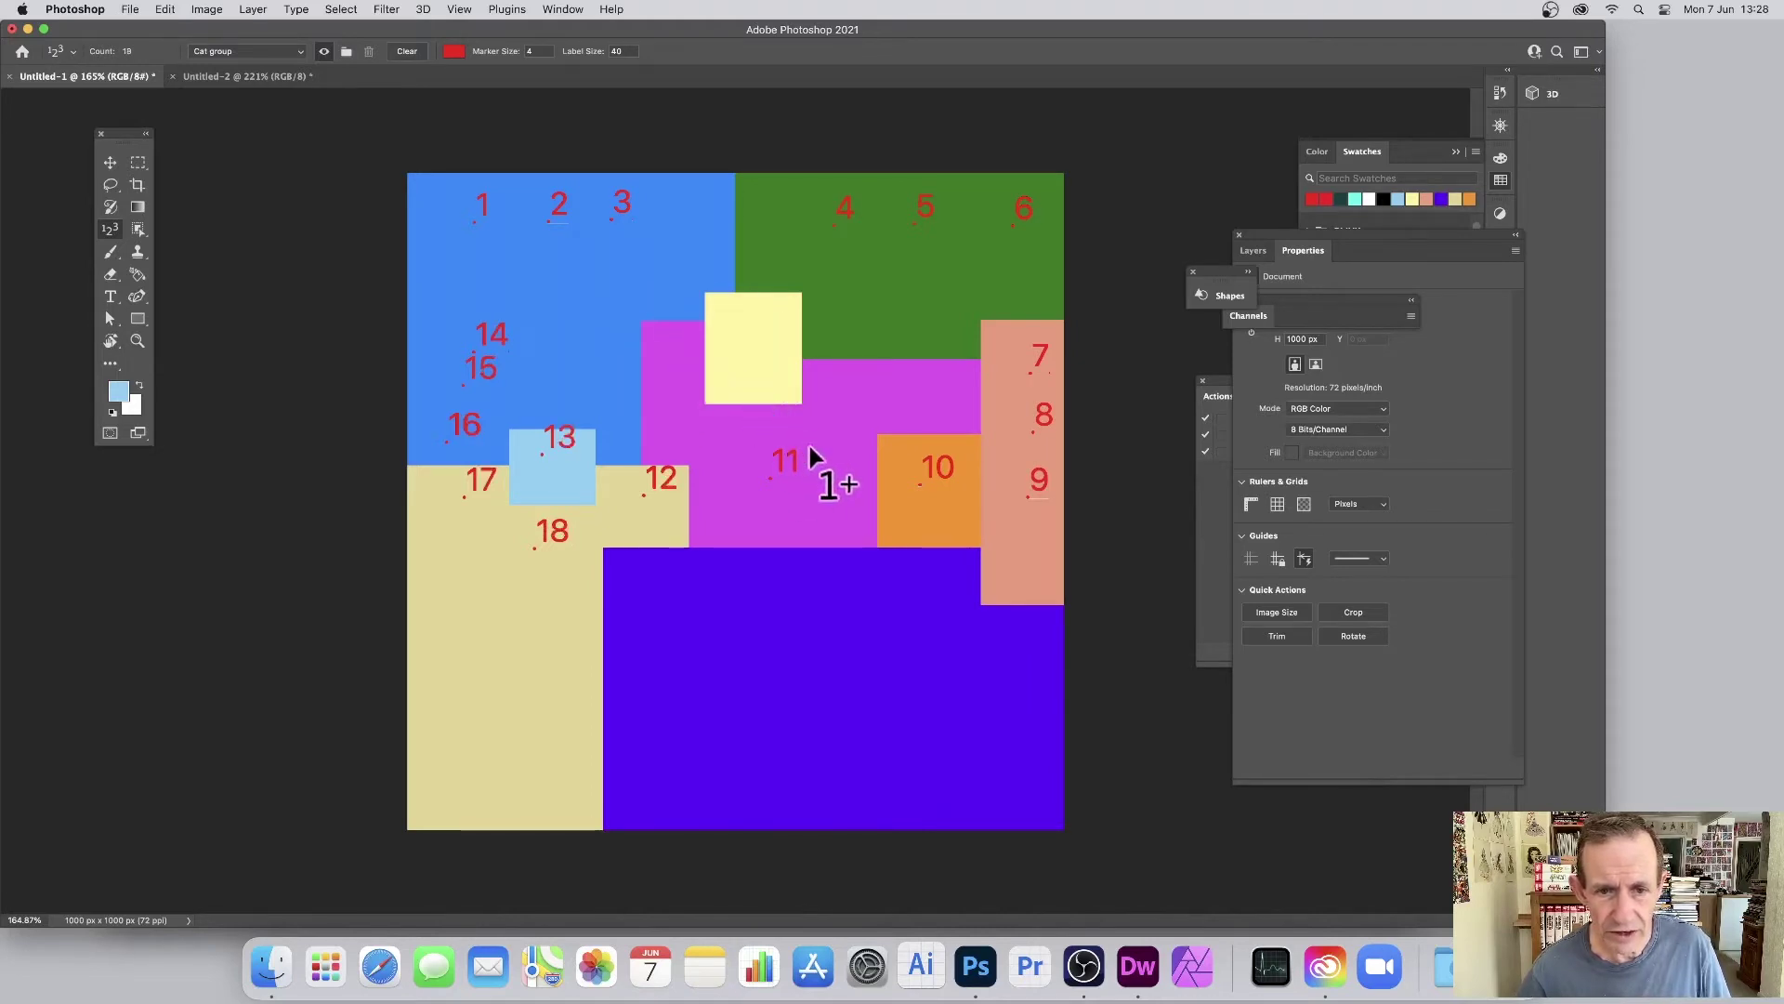
{"action": "left_click", "coordinate": [780, 470], "text": "alt"}
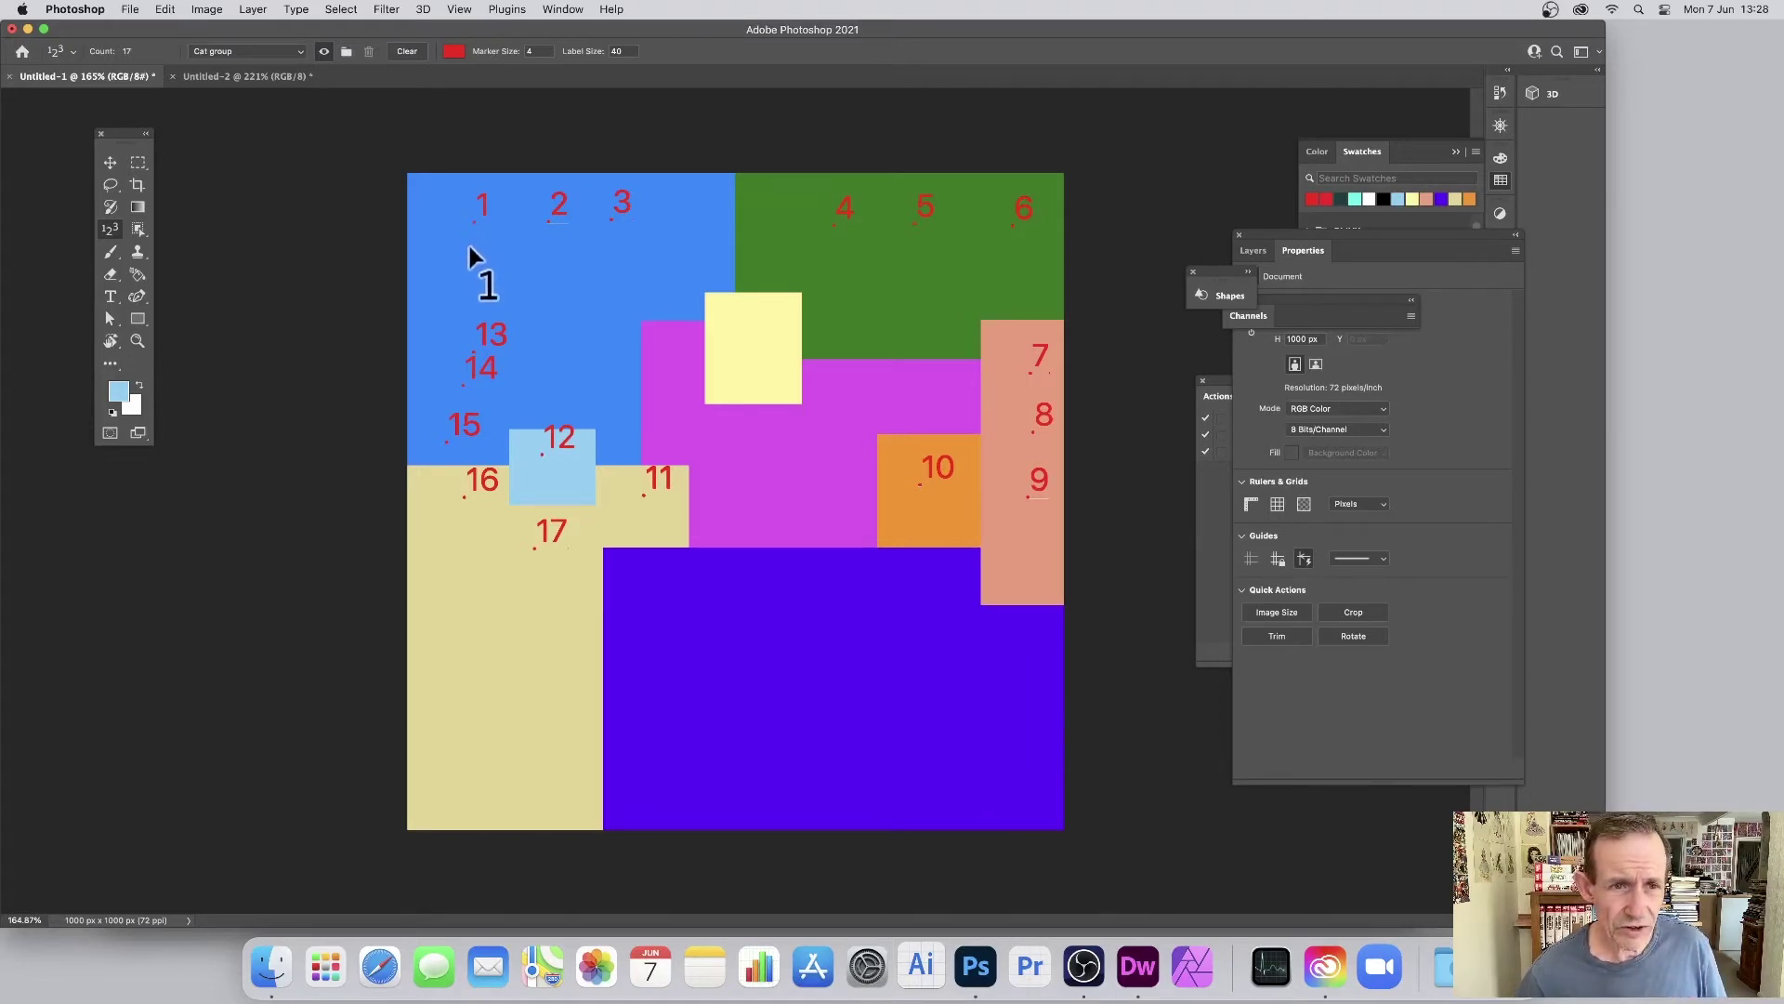
Move count marker 1 down and to the right within the blue rectangle, below marker 2.
{"action": "left_click_drag", "start_coordinate": [476, 219], "coordinate": [476, 222]}
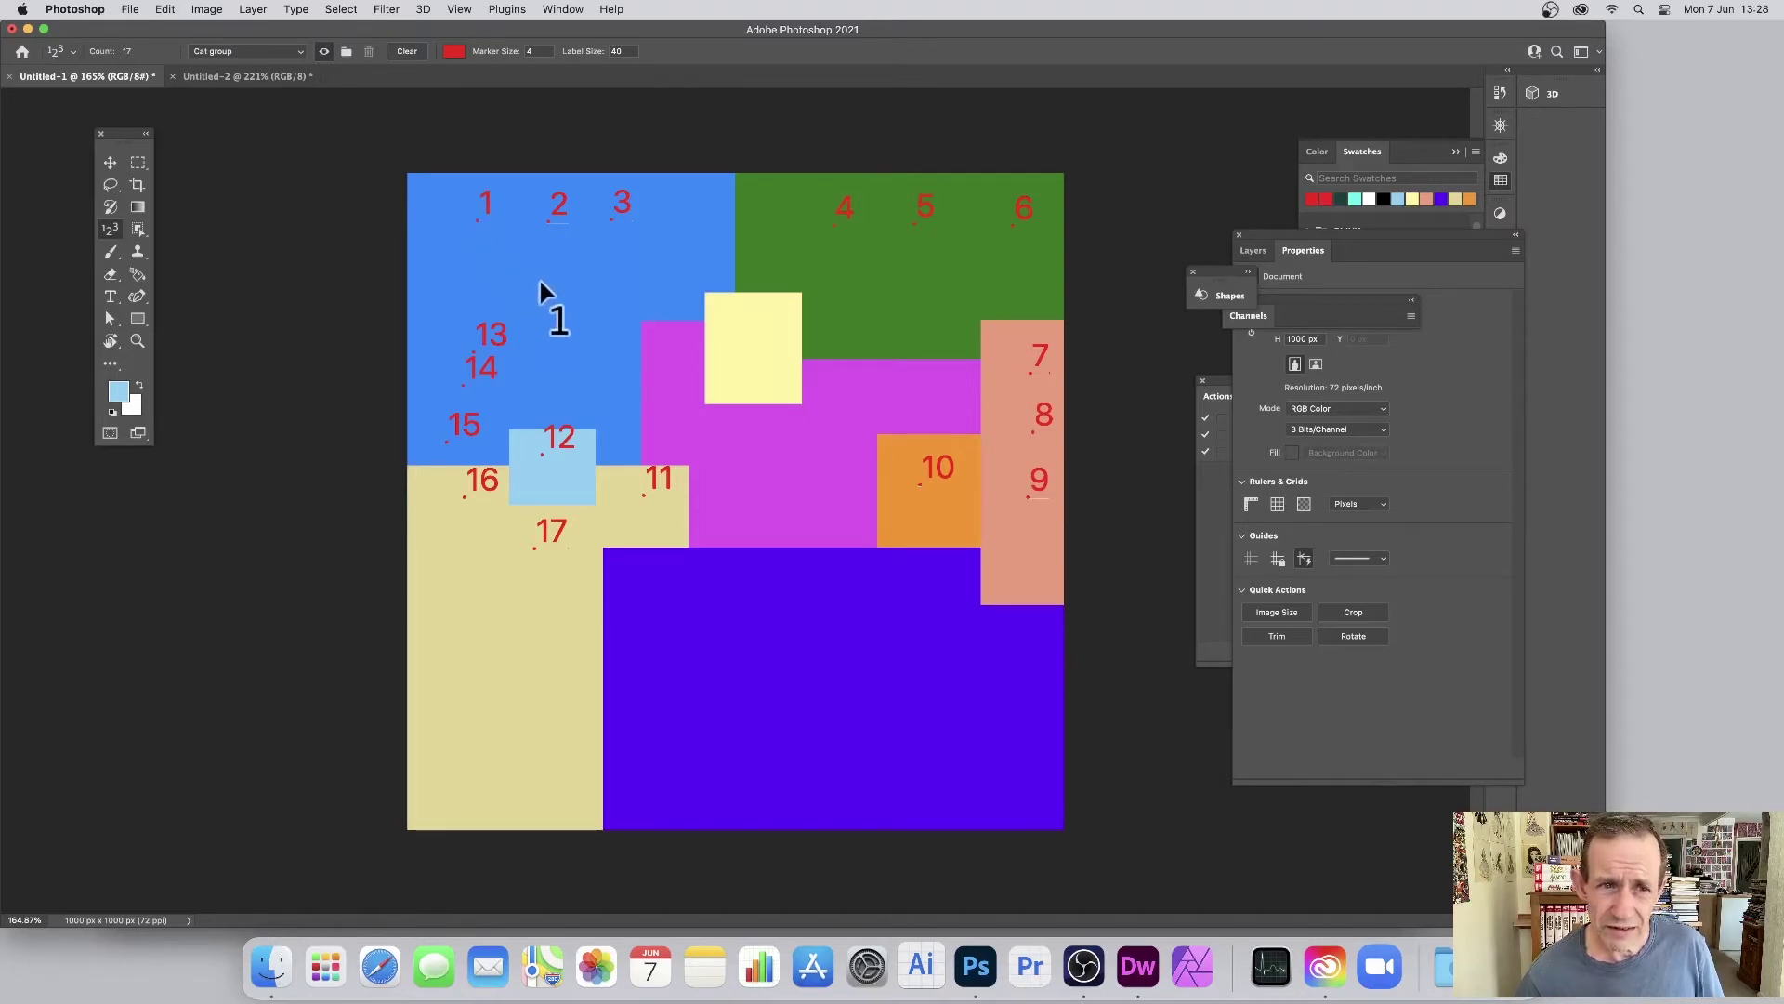
{"action": "left_click_drag", "start_coordinate": [539, 281], "coordinate": [540, 280]}
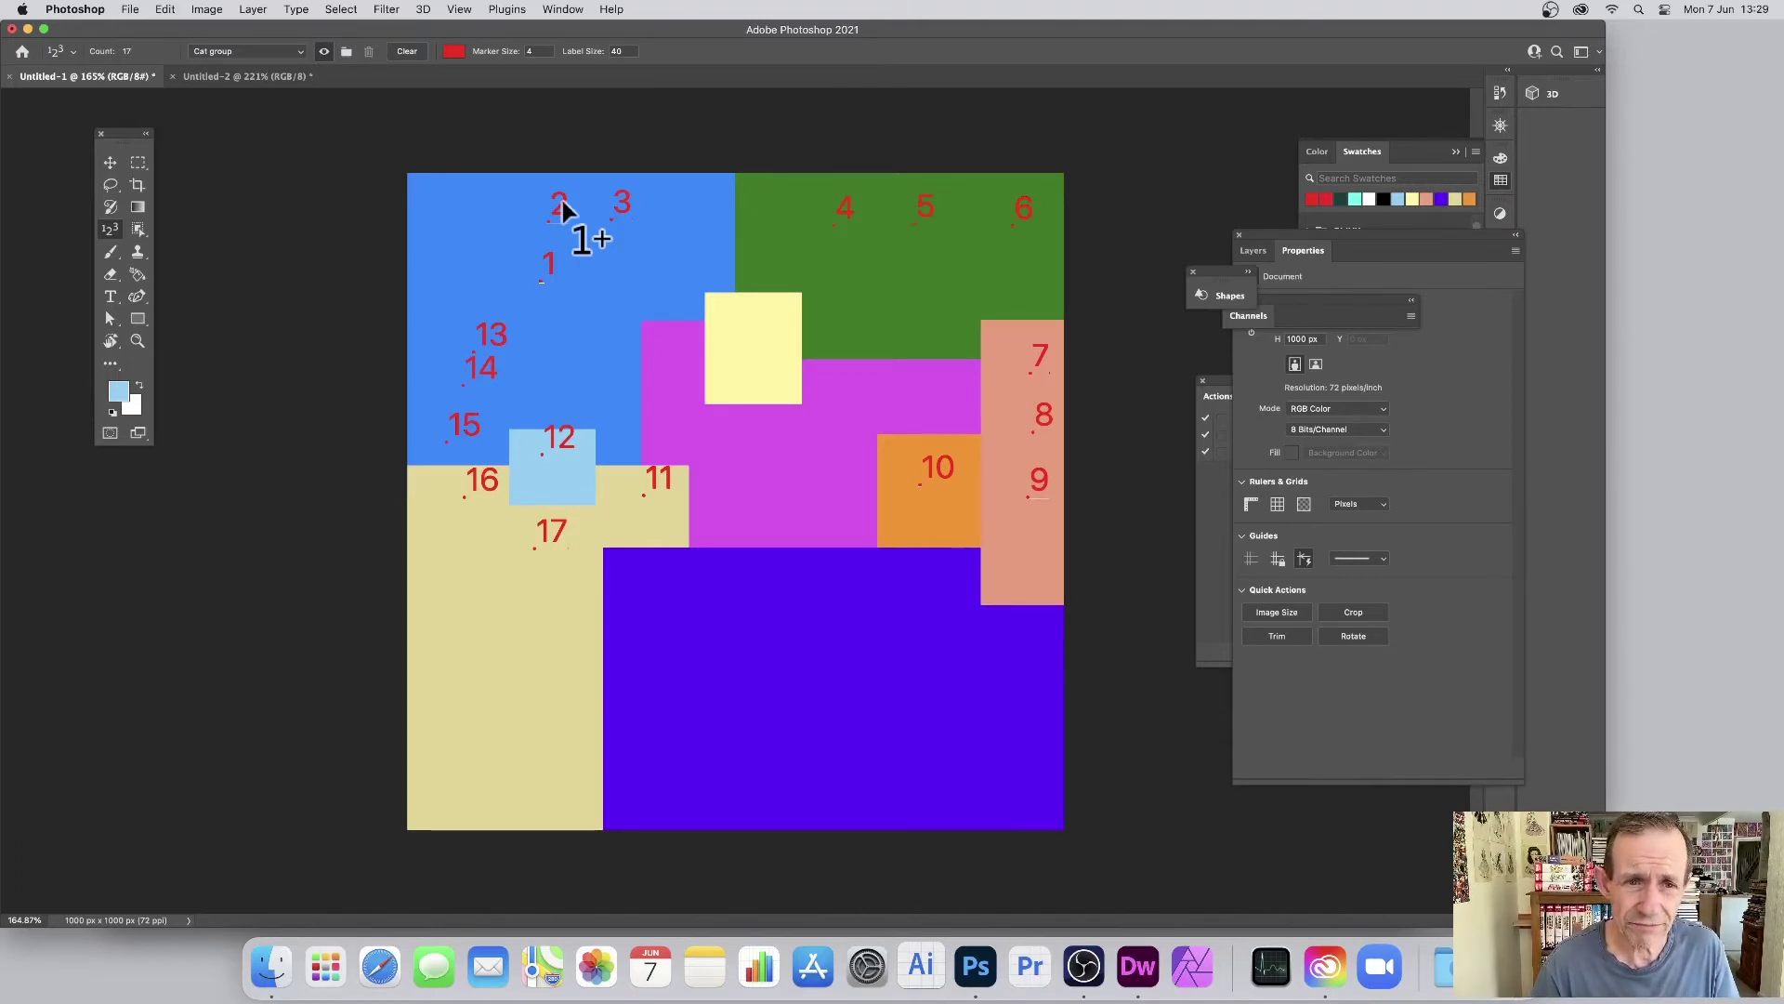
Create a second count group named "Dog group".
{"action": "left_click", "coordinate": [347, 52]}
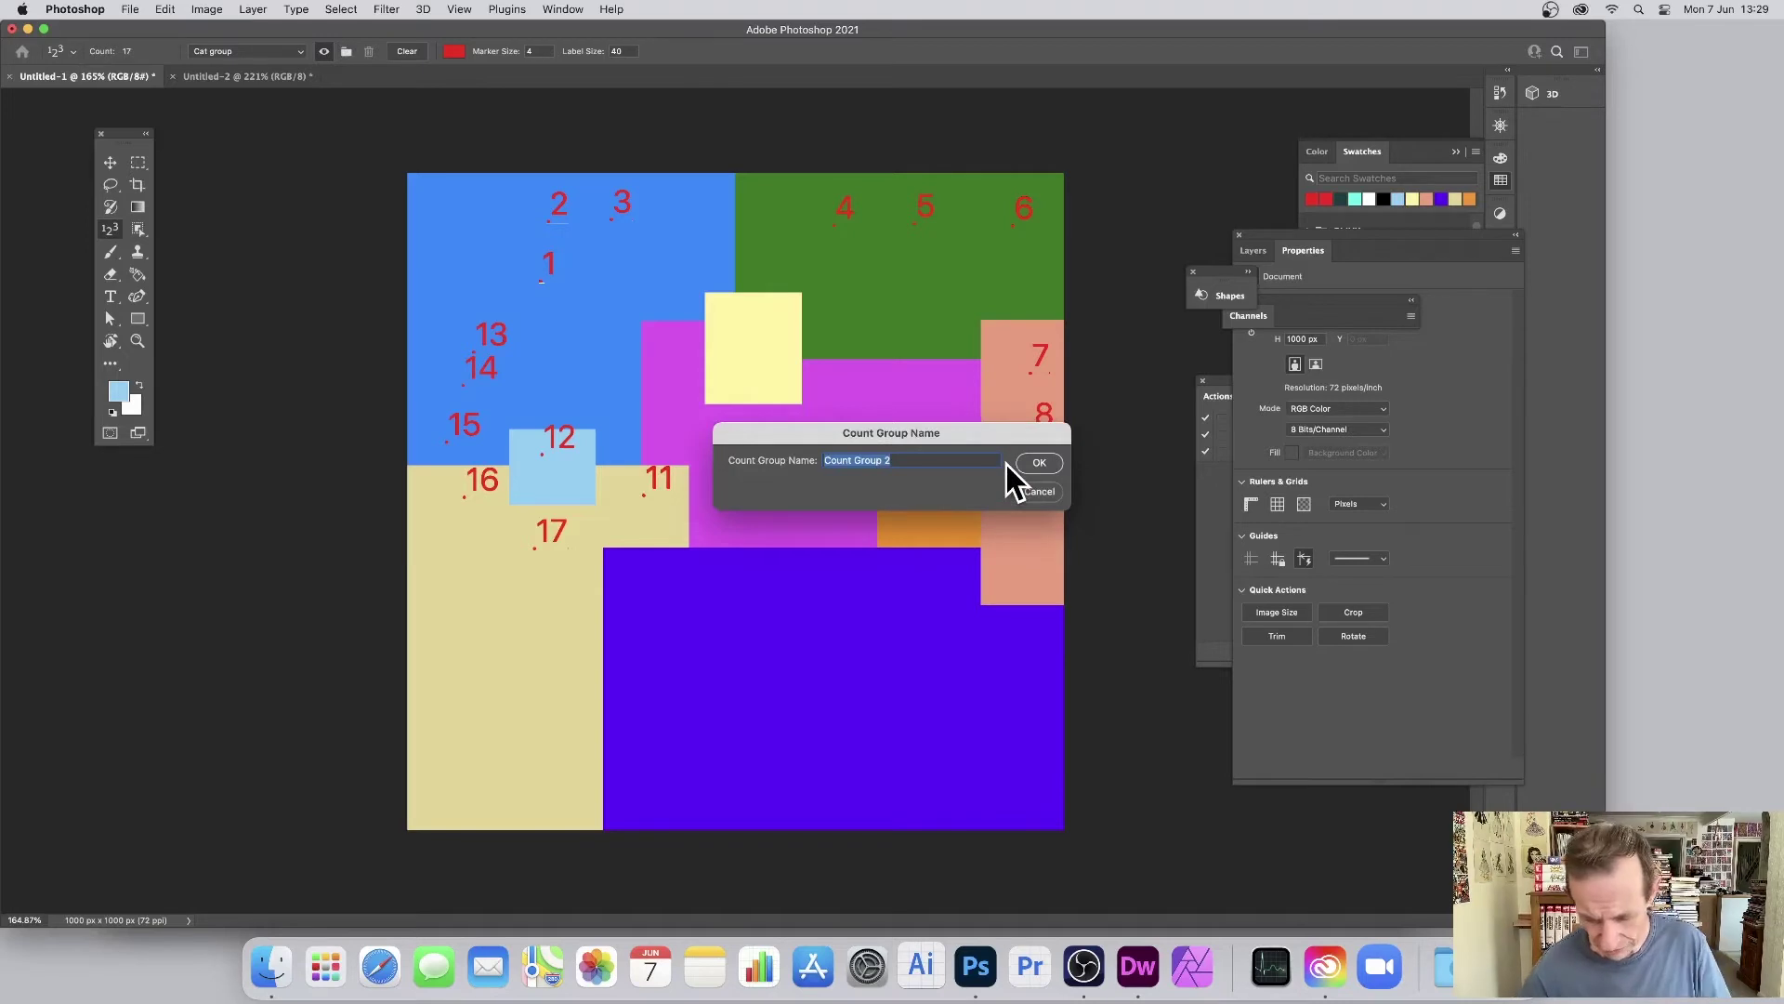
{"action": "type", "text": "Dog group"}
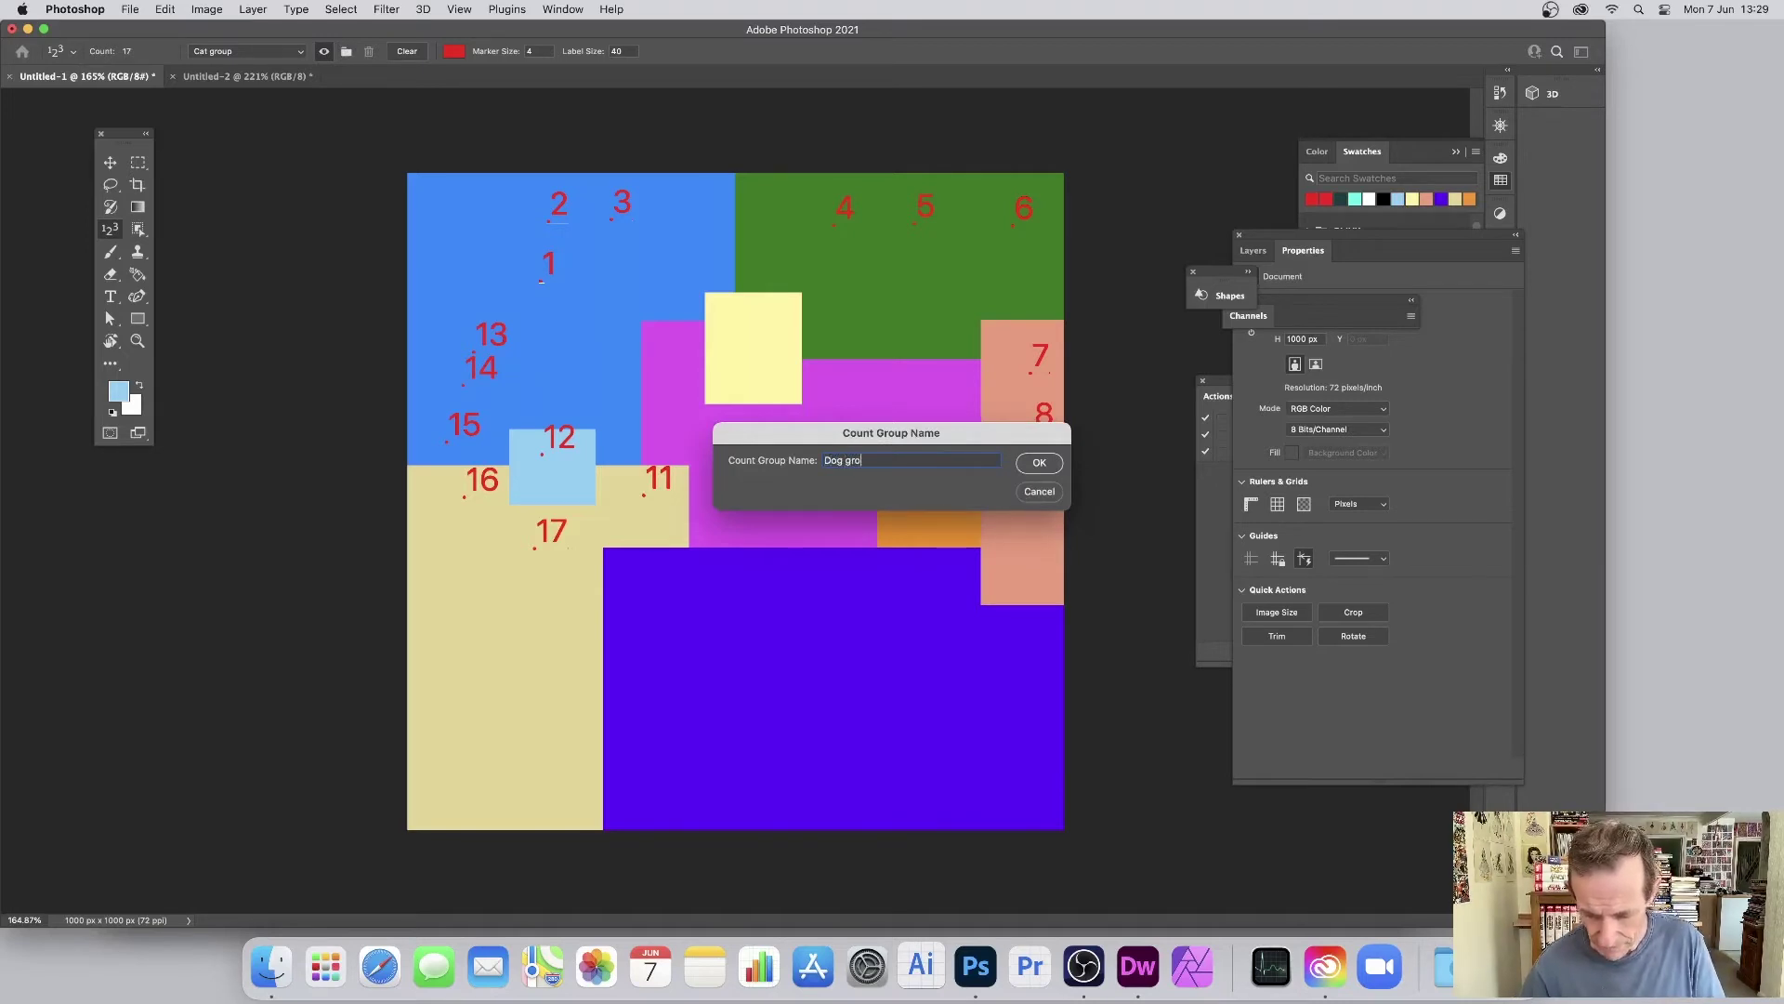
{"action": "left_click", "coordinate": [1045, 463]}
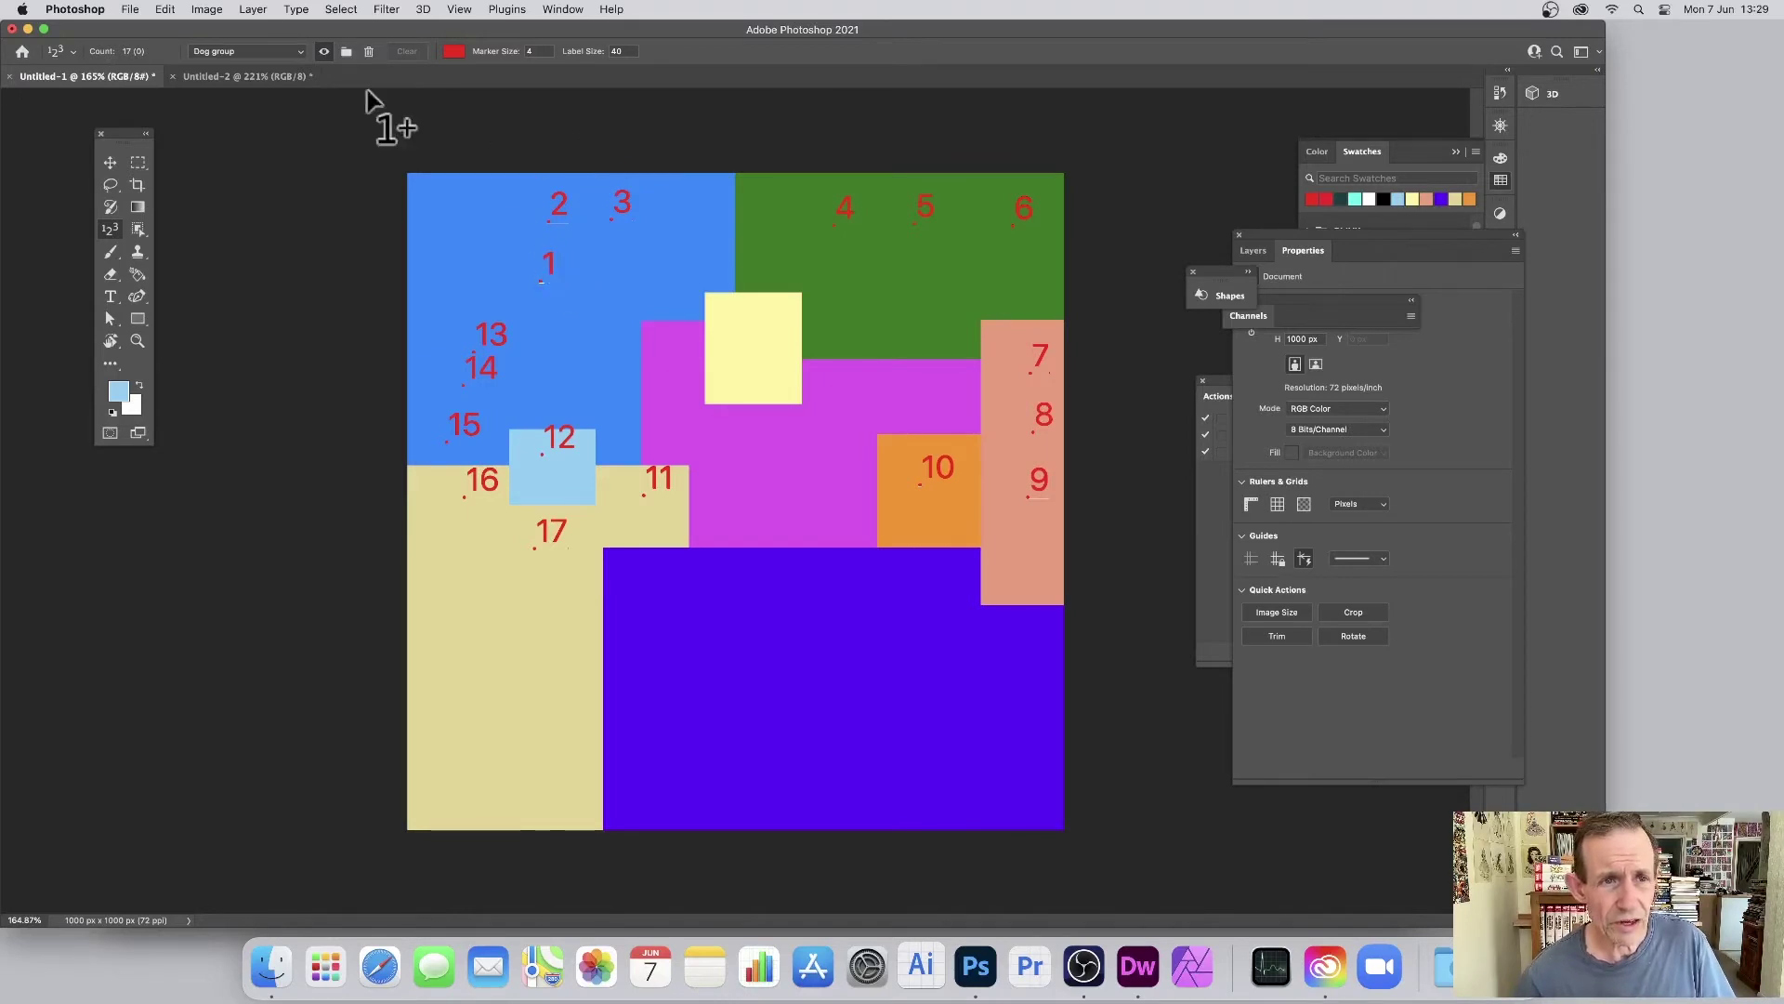
Change the Dog group's count colour to near-black.
{"action": "left_click", "coordinate": [453, 52]}
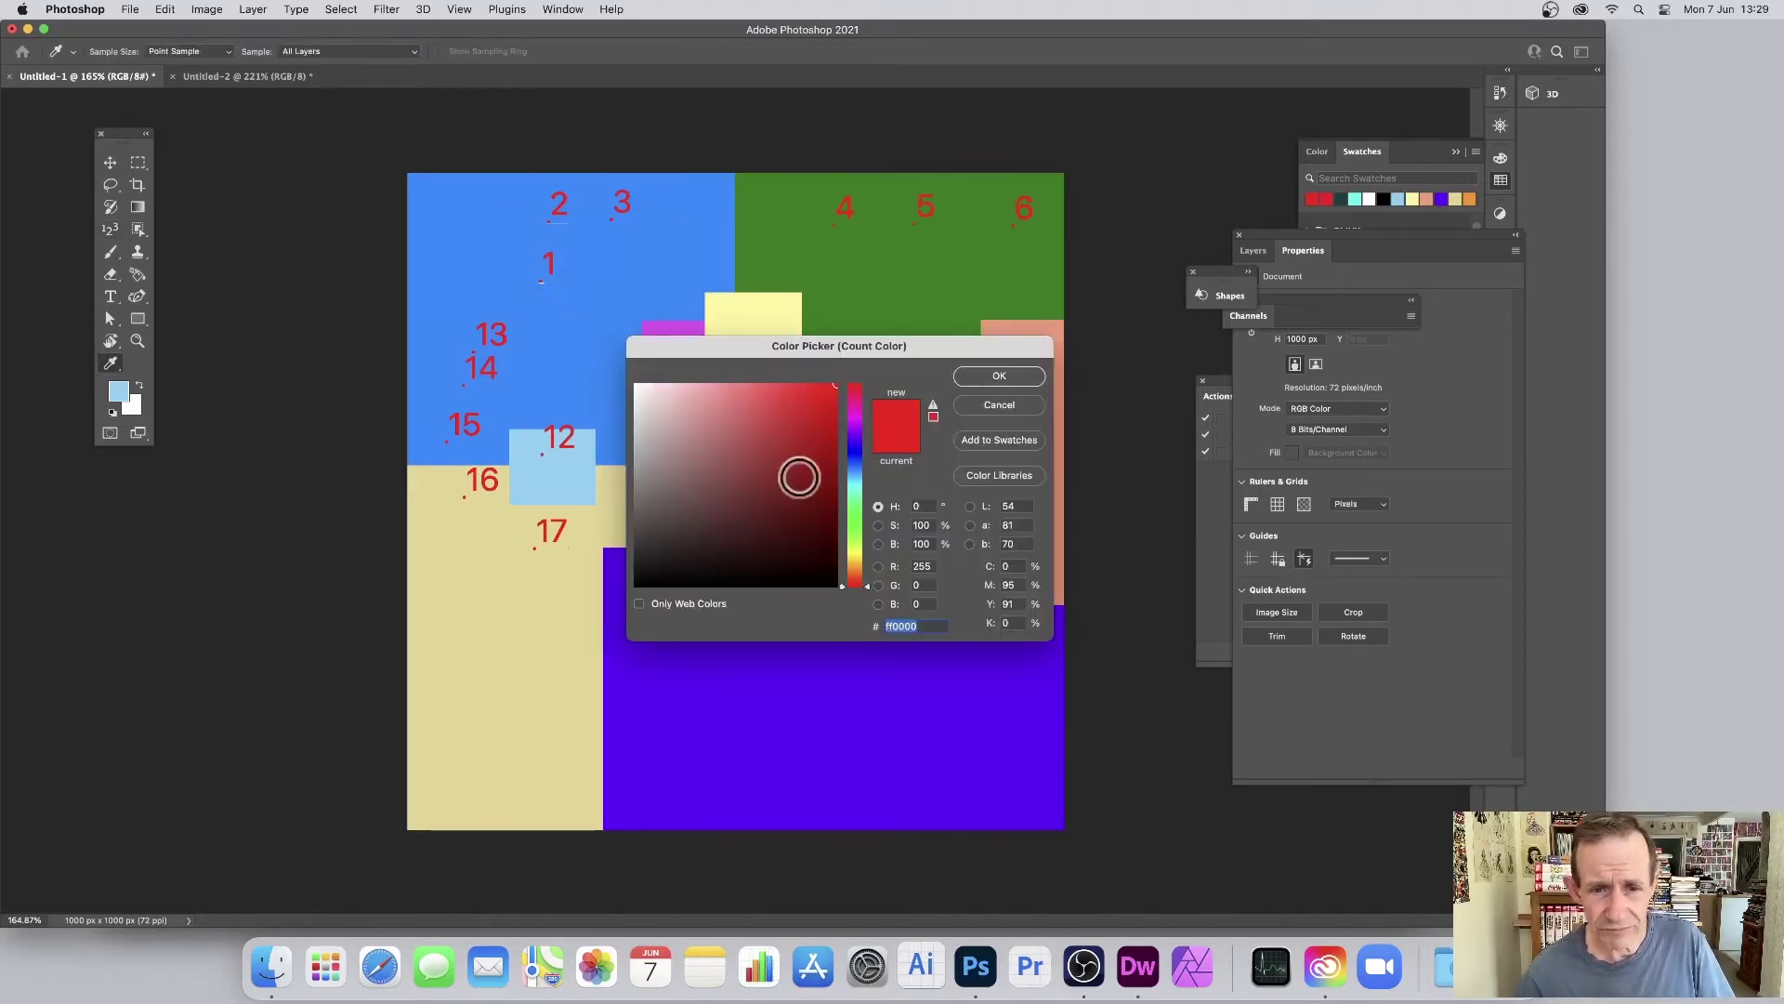
{"action": "left_click_drag", "start_coordinate": [799, 476], "coordinate": [715, 581]}
{"action": "left_click", "coordinate": [999, 375]}
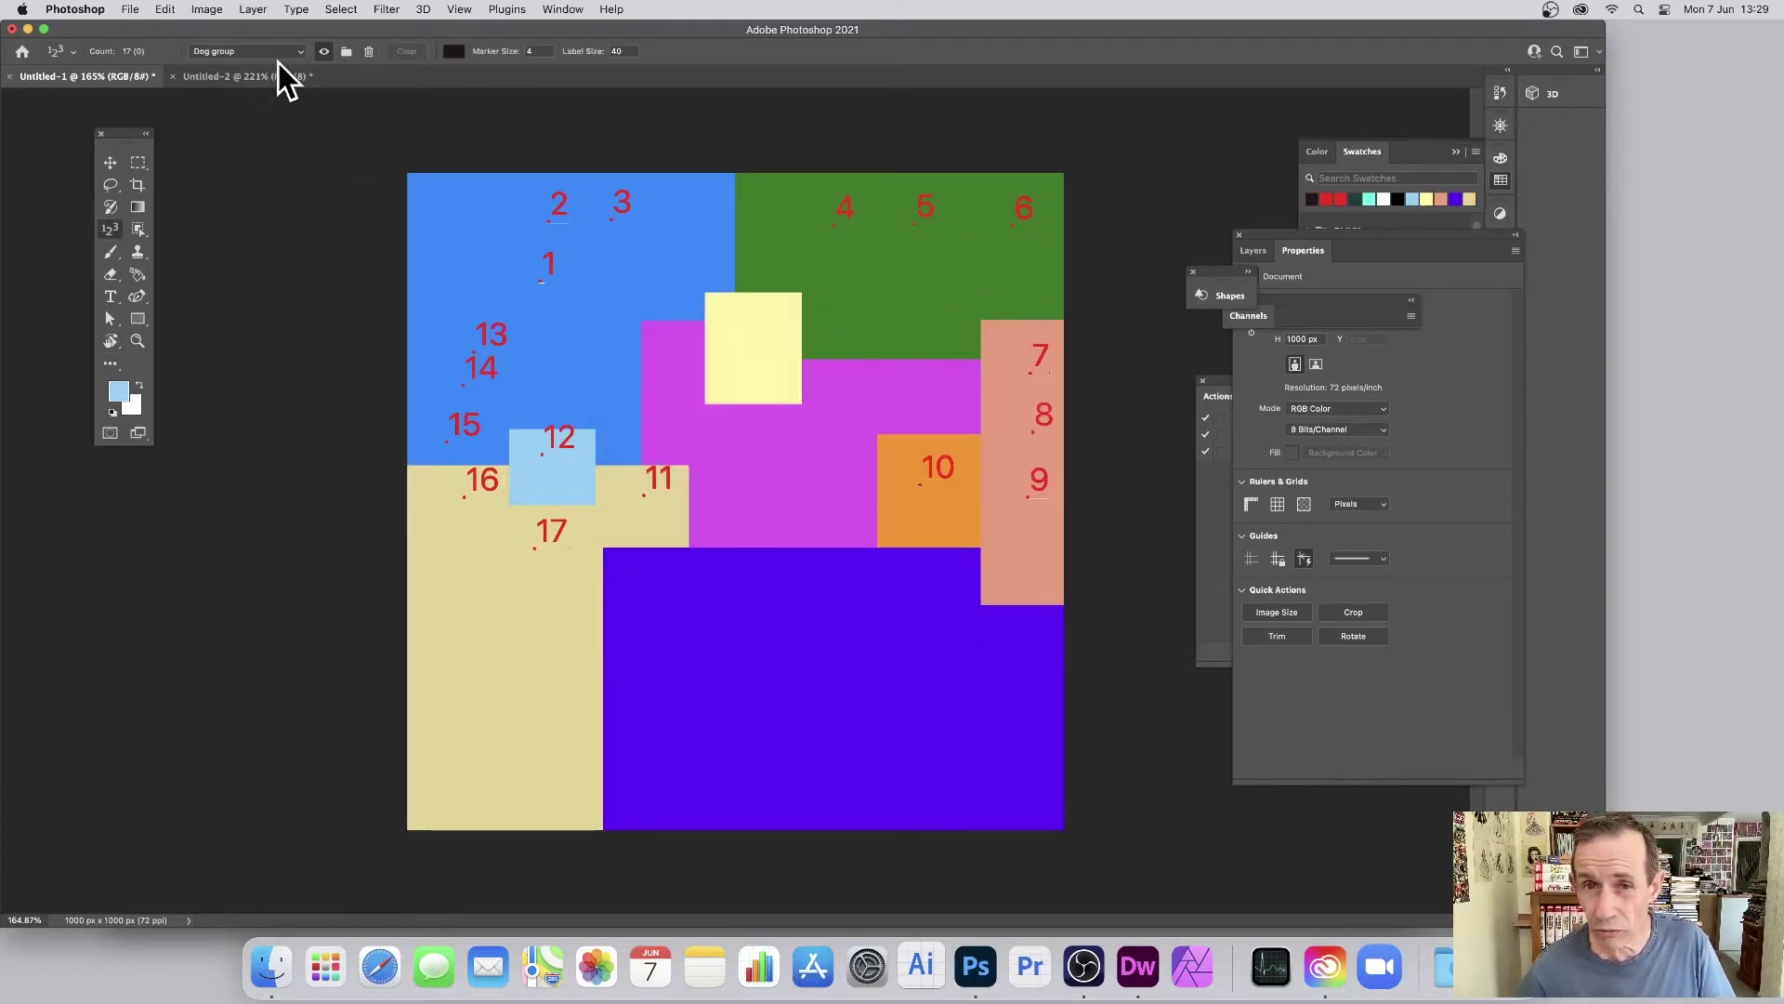
Set the Dog group's marker size to 10 and label size to 35.
{"action": "left_click", "coordinate": [537, 51]}
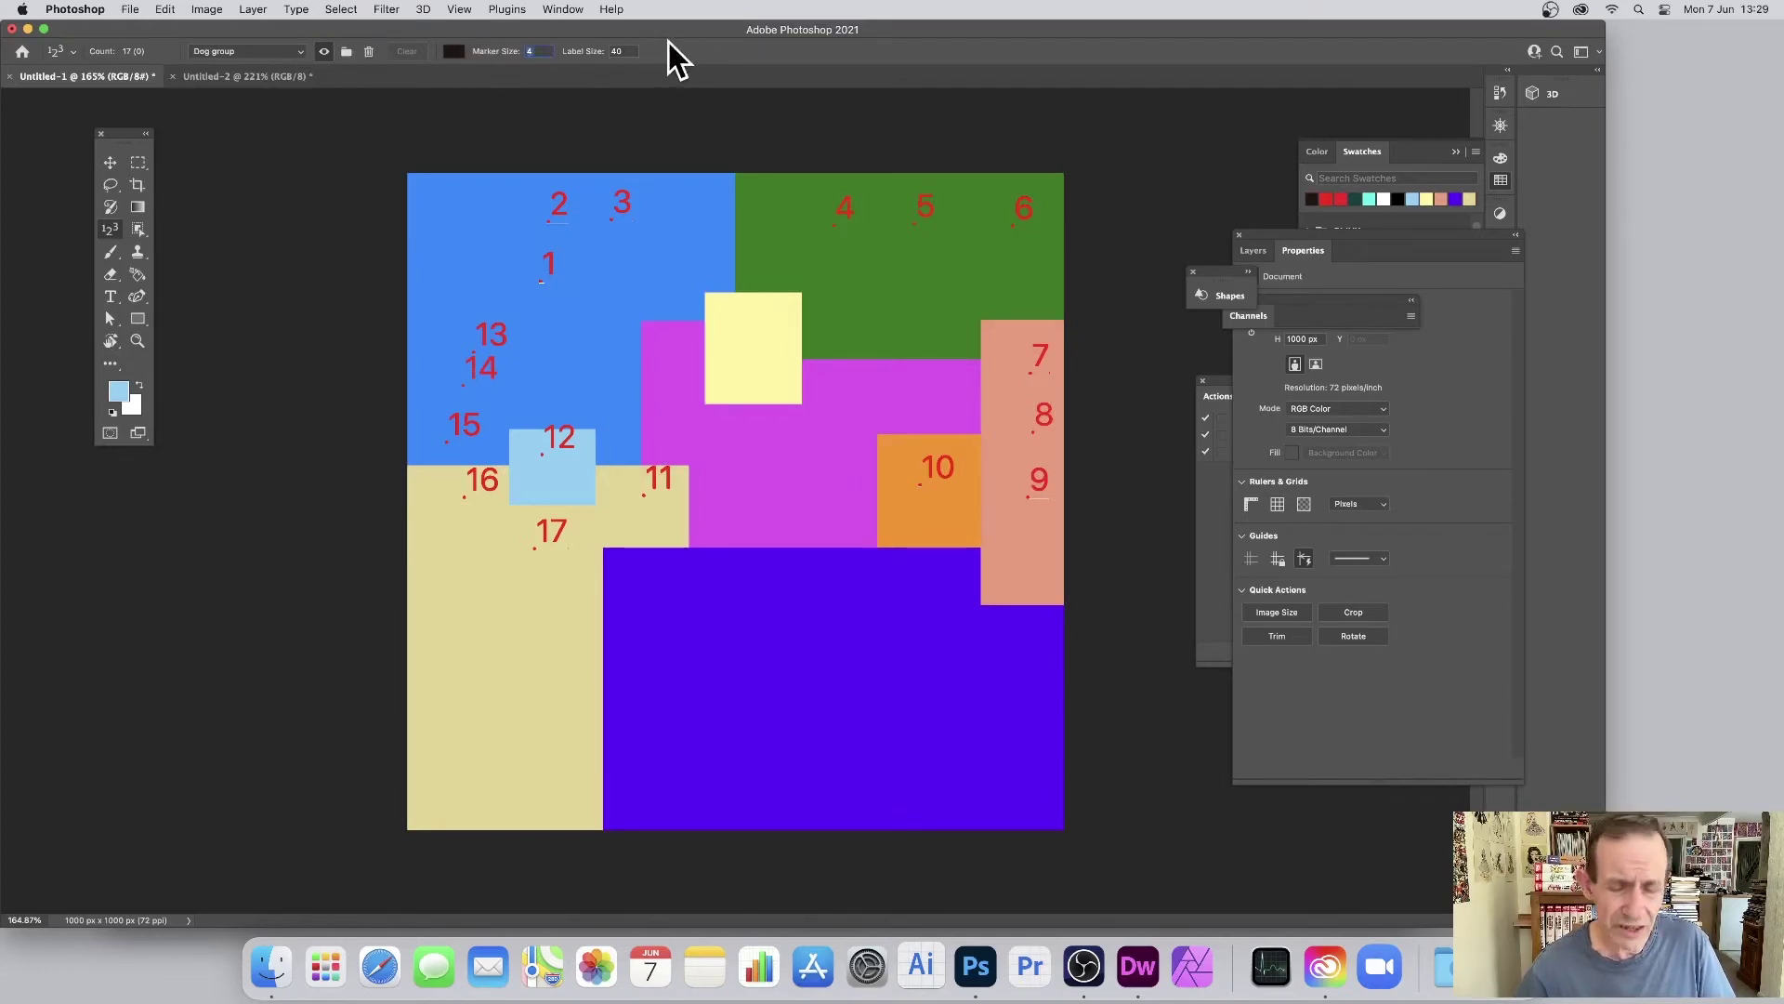
{"action": "type", "text": "10"}
{"action": "key", "text": "Tab"}
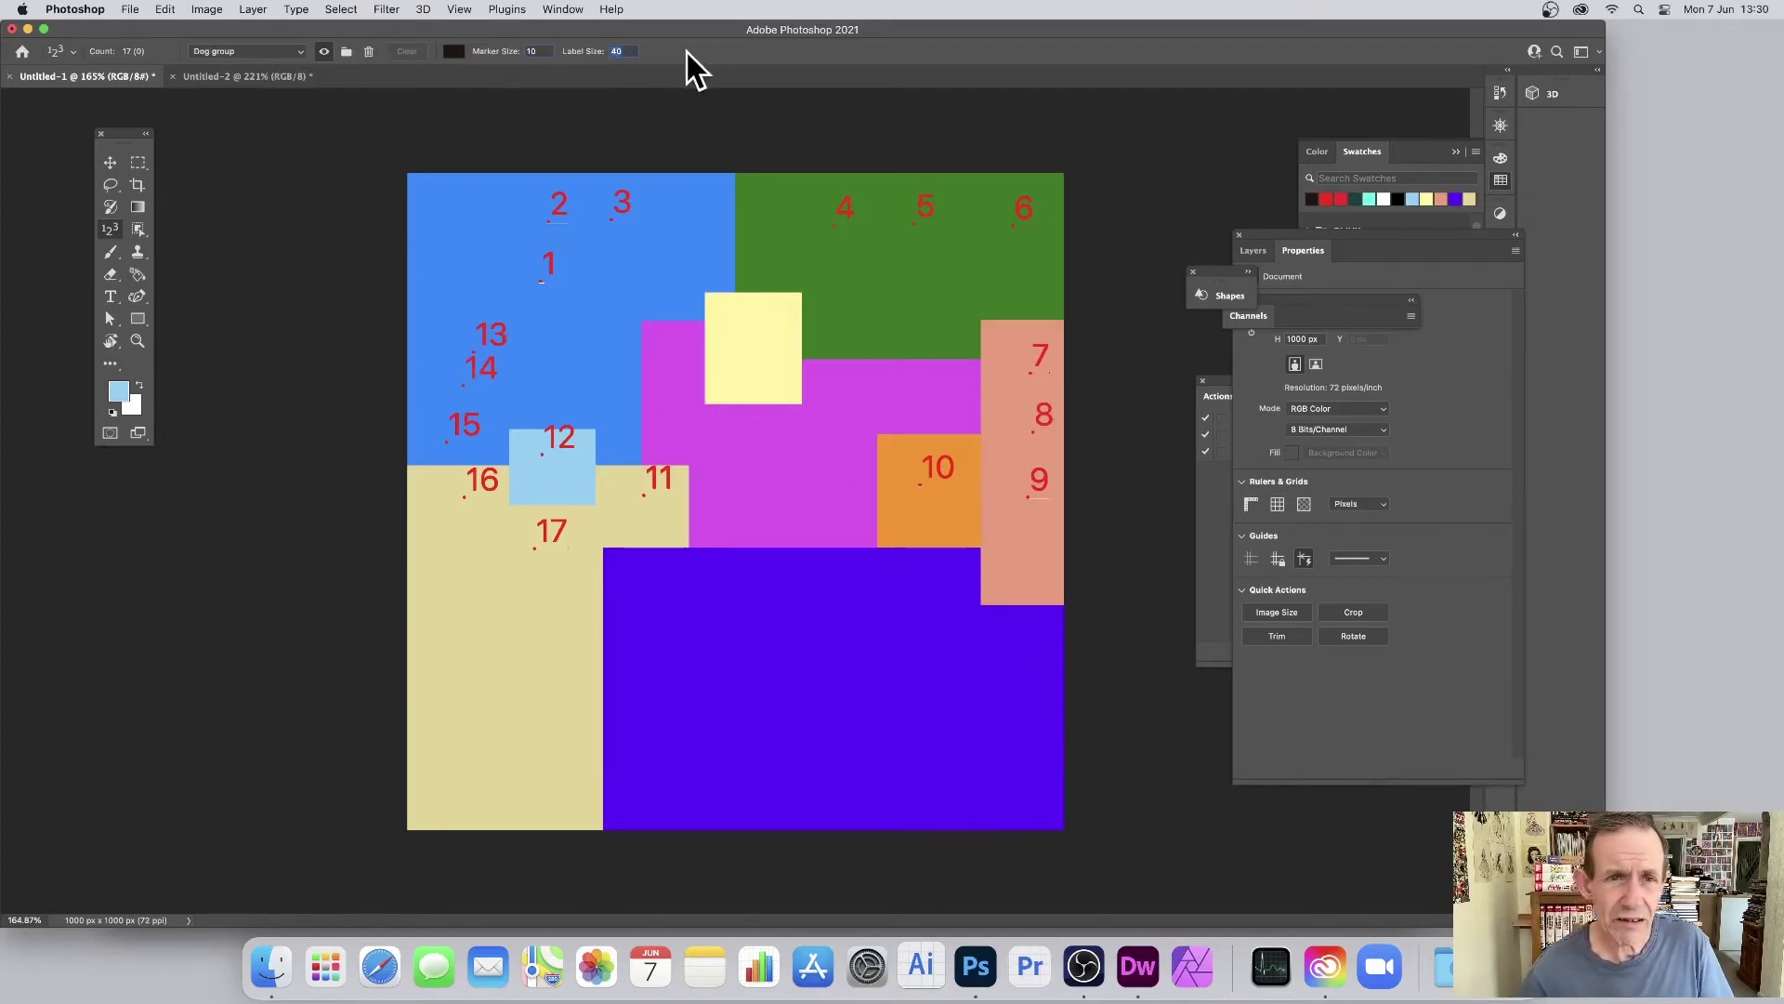
{"action": "type", "text": "35"}
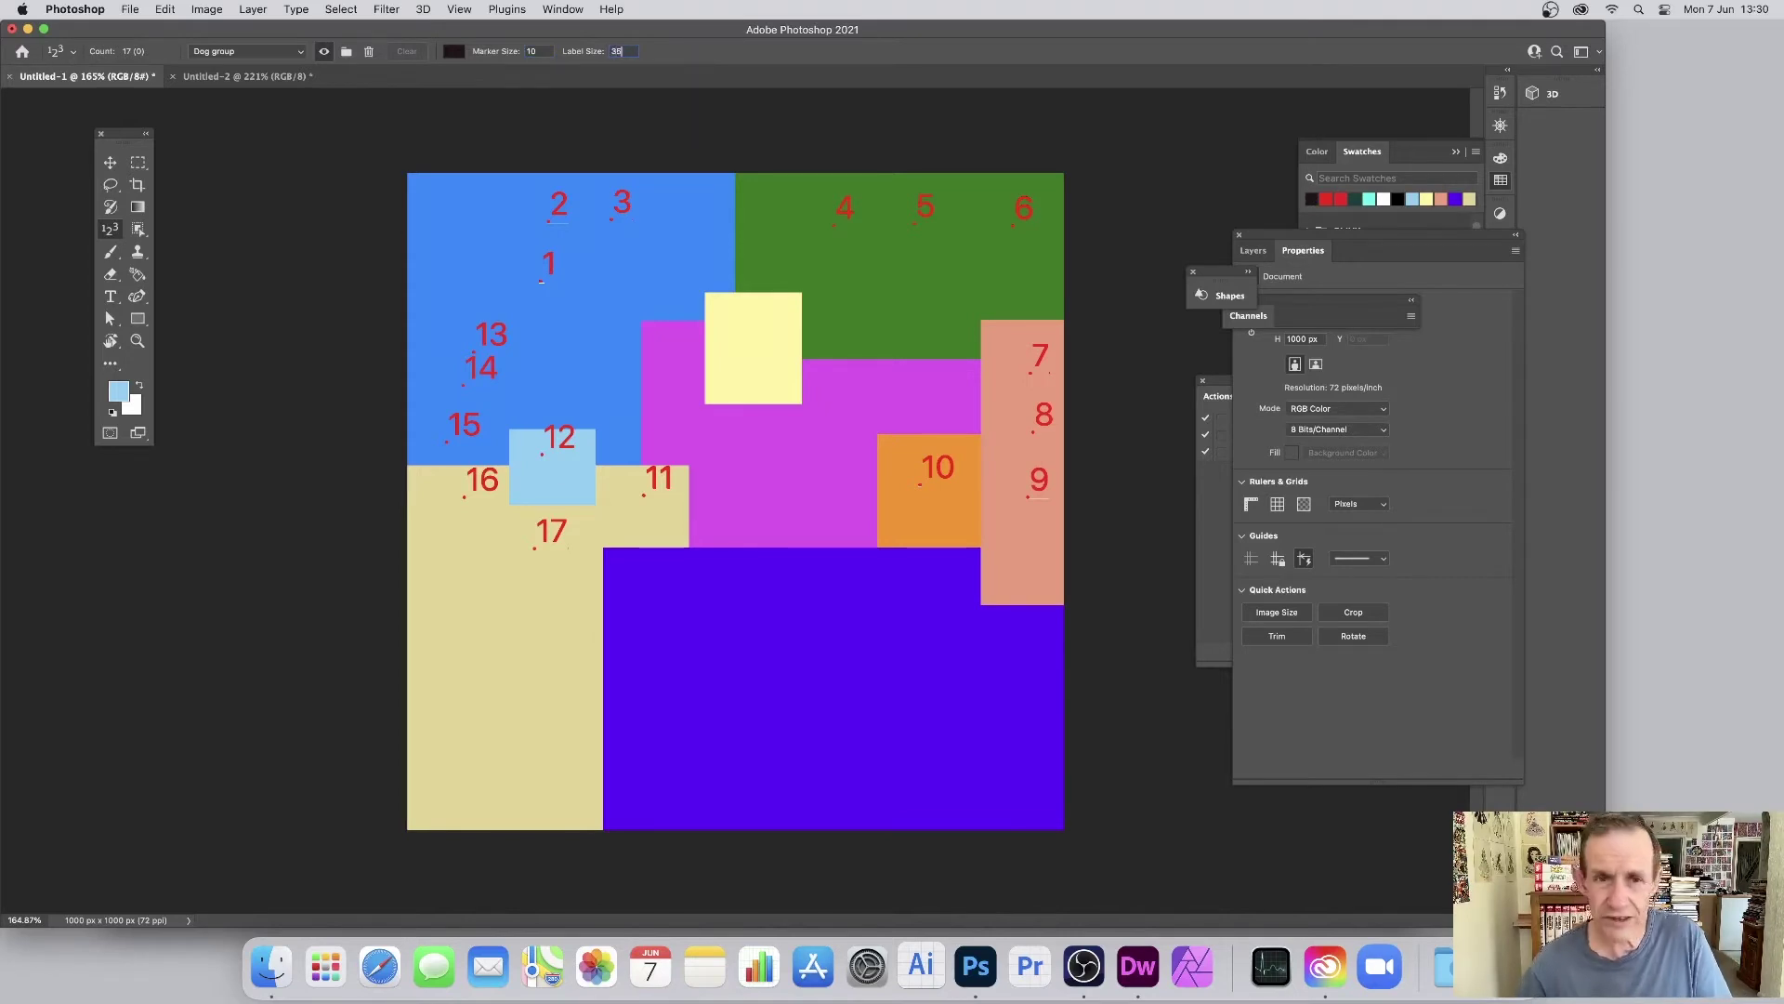
{"action": "key", "text": "Tab"}
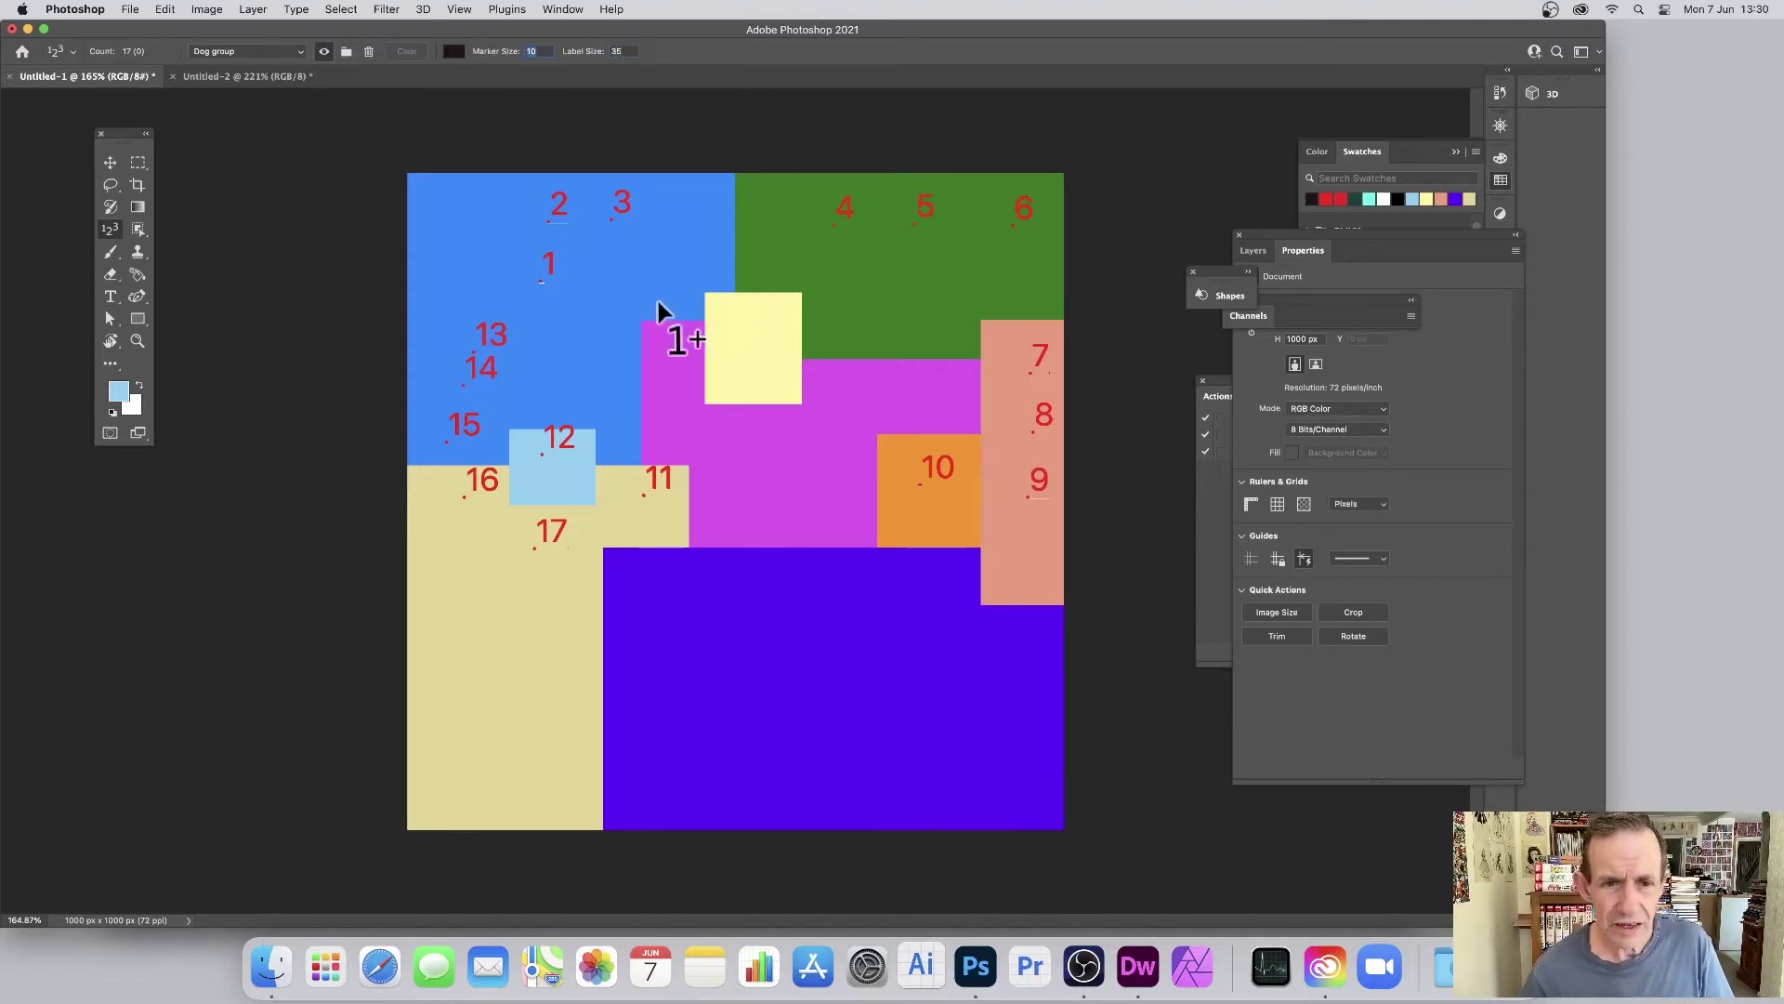
Place 21 Dog group count markers in and around the yellow square, across the neighbouring blue, green and magenta areas.
{"action": "left_click", "coordinate": [656, 288]}
{"action": "left_click", "coordinate": [663, 344]}
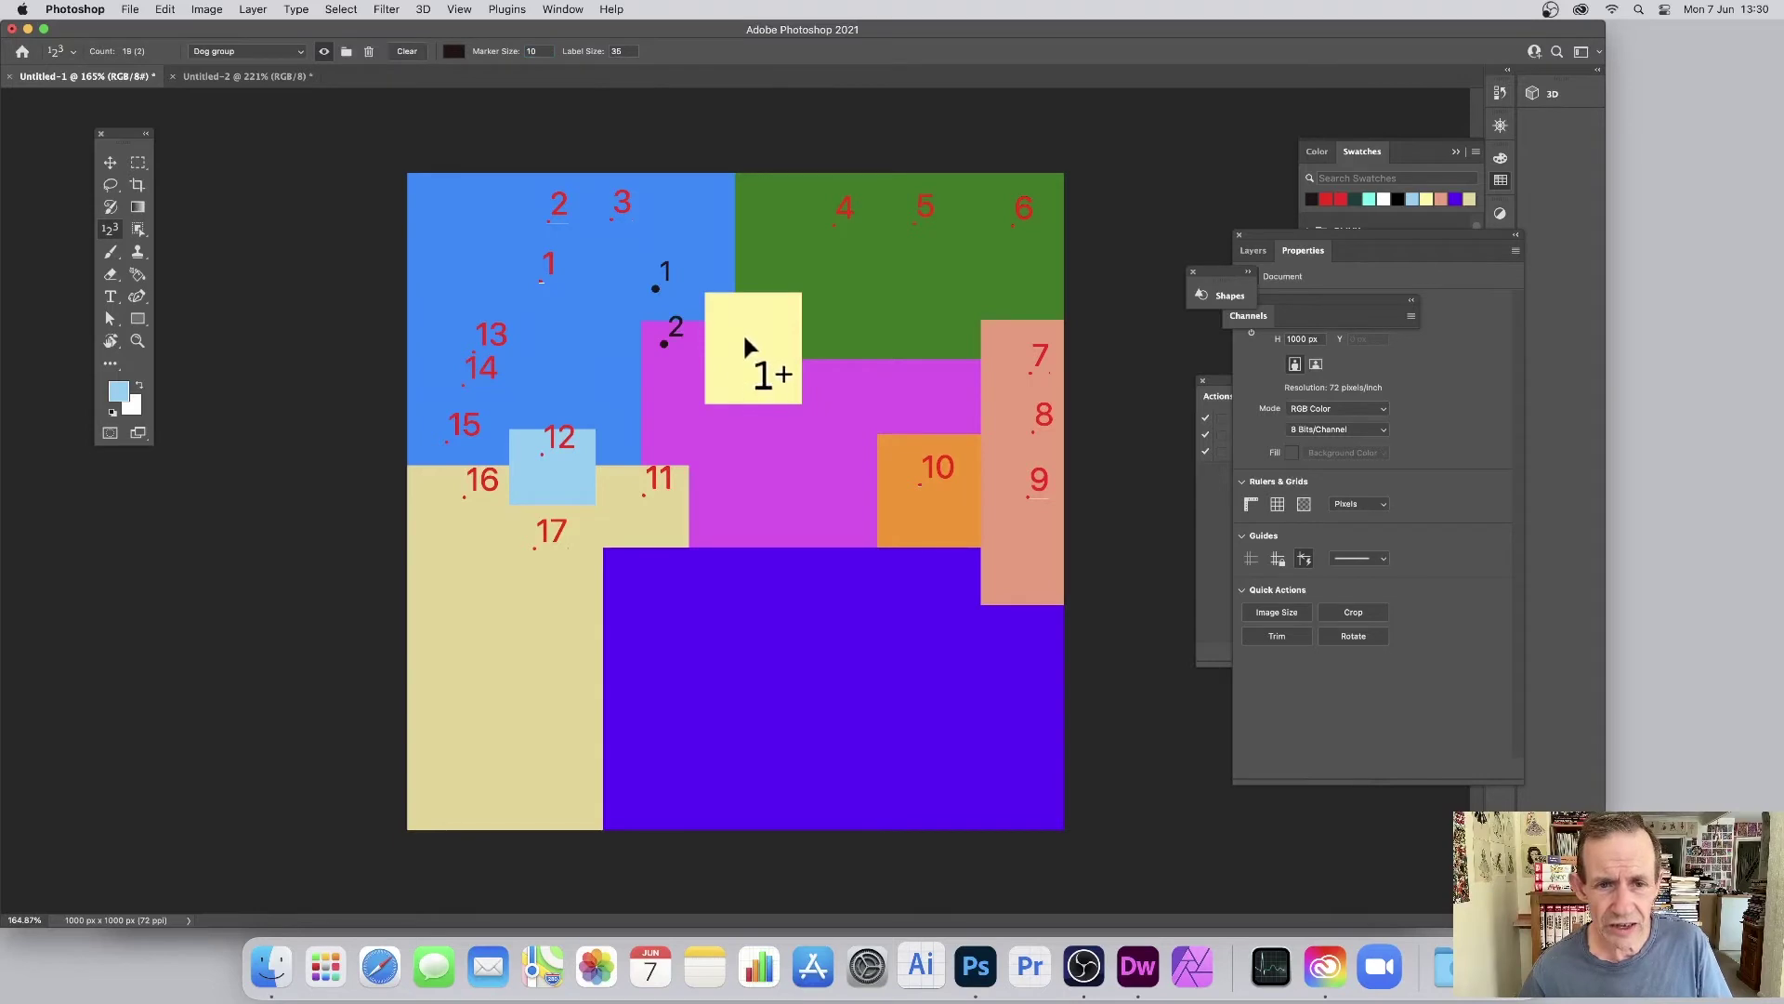
{"action": "left_click", "coordinate": [743, 336]}
{"action": "left_click", "coordinate": [714, 291]}
{"action": "left_click", "coordinate": [745, 246]}
{"action": "left_click", "coordinate": [707, 312]}
{"action": "left_click", "coordinate": [783, 275]}
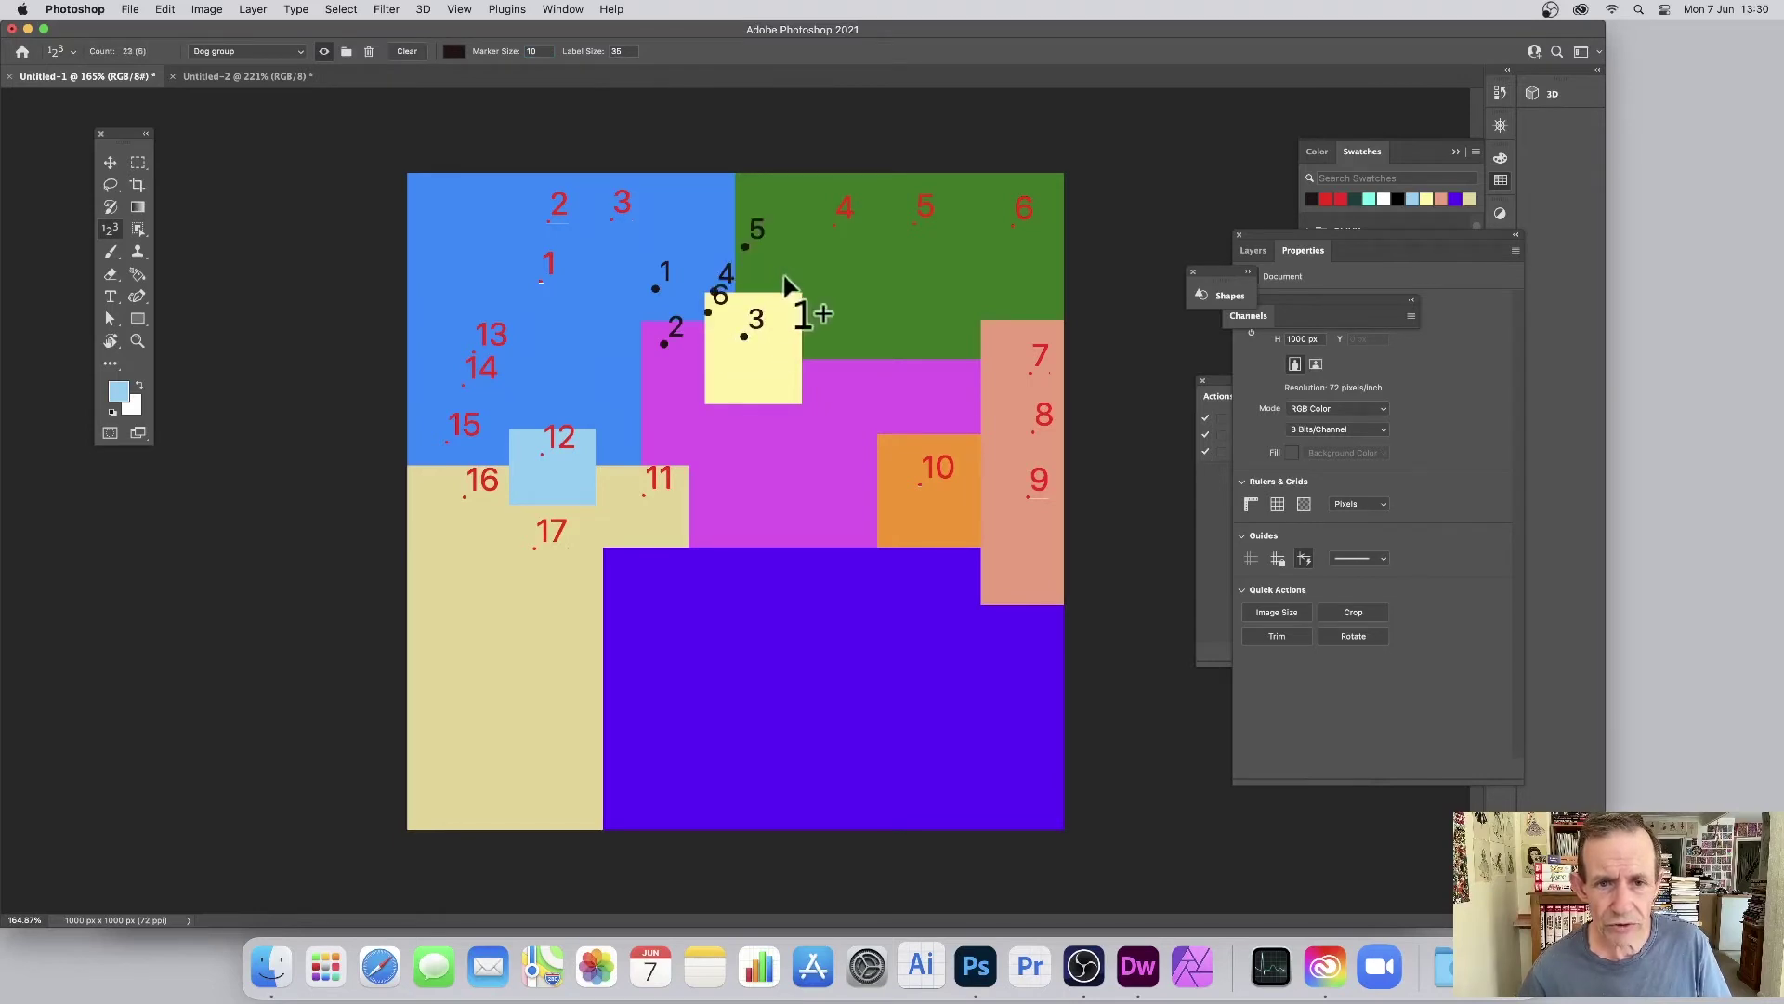
{"action": "left_click", "coordinate": [797, 320]}
{"action": "left_click", "coordinate": [769, 346]}
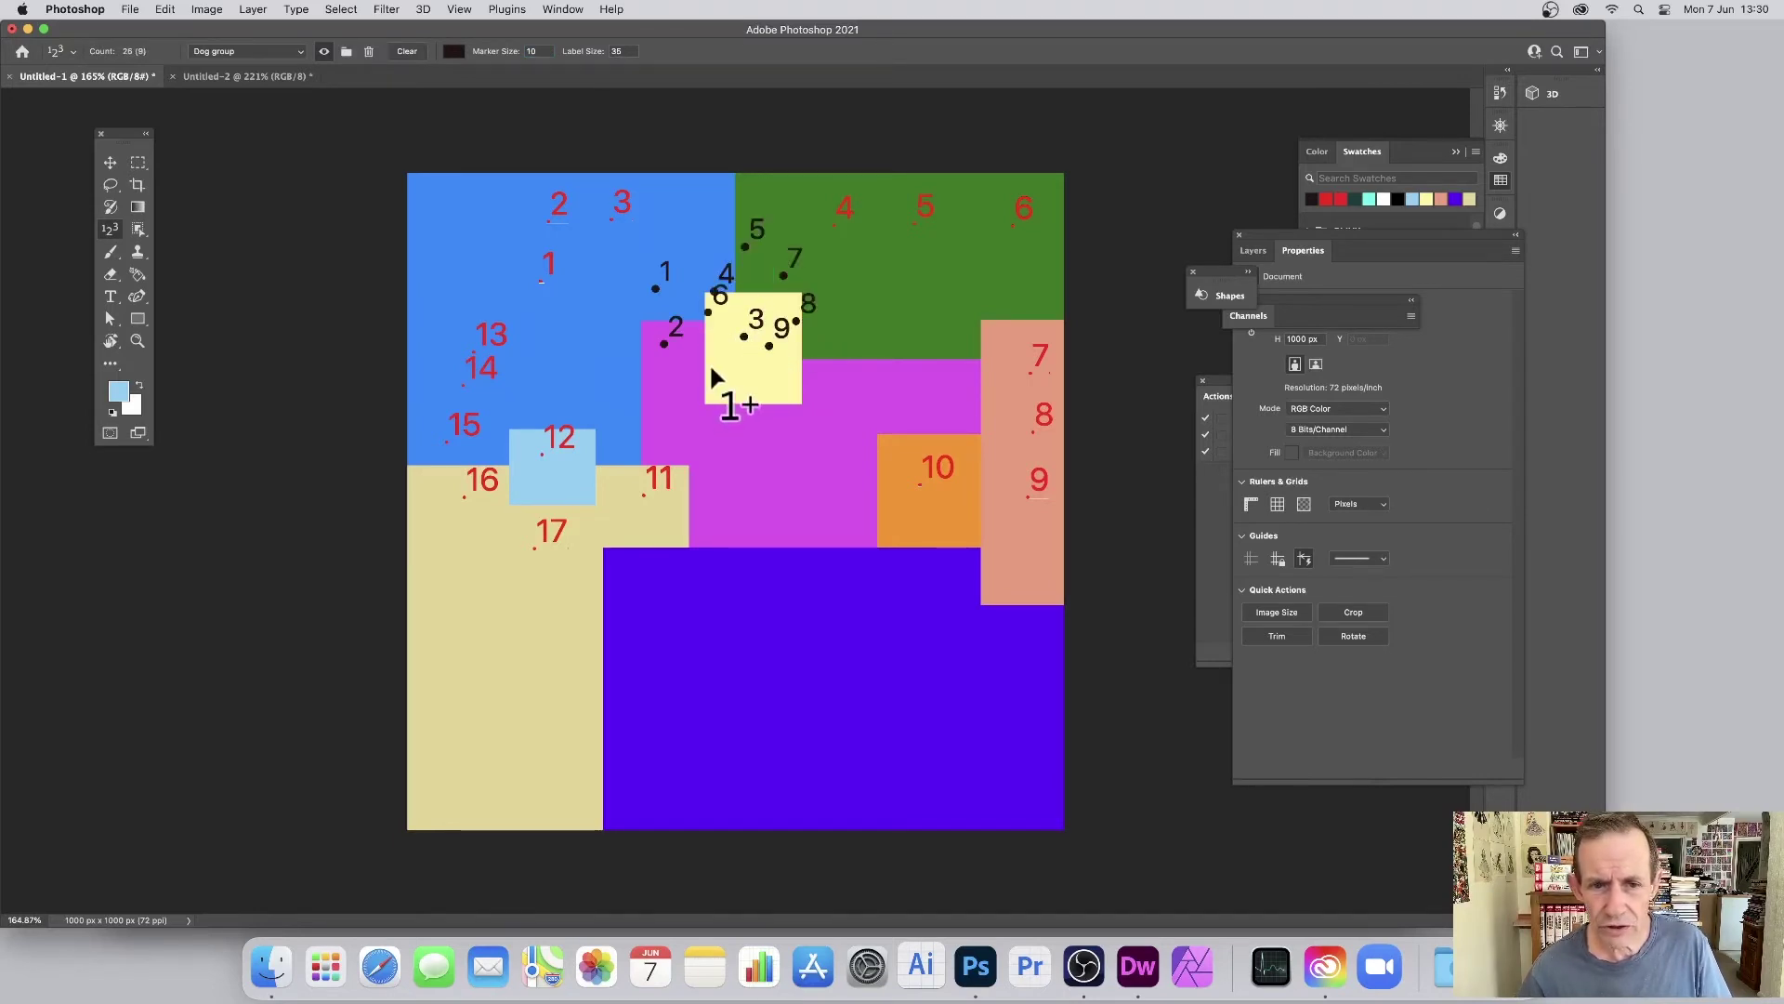
{"action": "left_click", "coordinate": [717, 366]}
{"action": "left_click", "coordinate": [688, 351]}
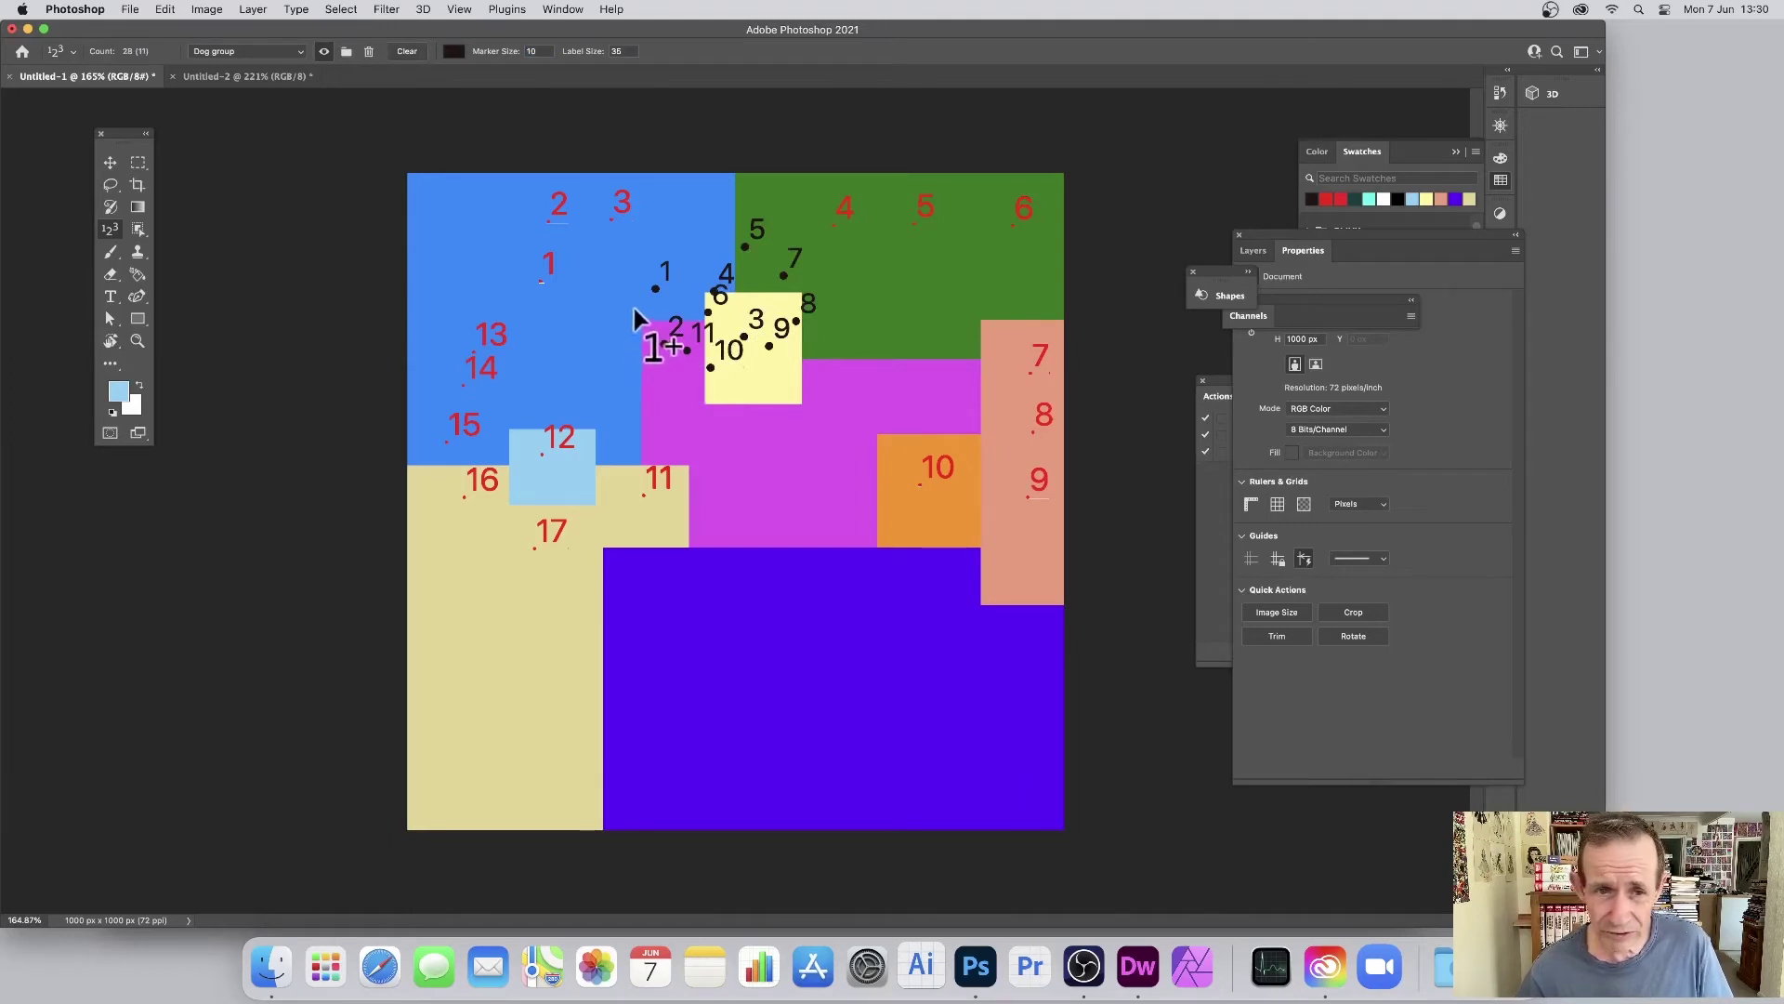
{"action": "left_click", "coordinate": [634, 309]}
{"action": "left_click", "coordinate": [692, 268]}
{"action": "left_click", "coordinate": [672, 221]}
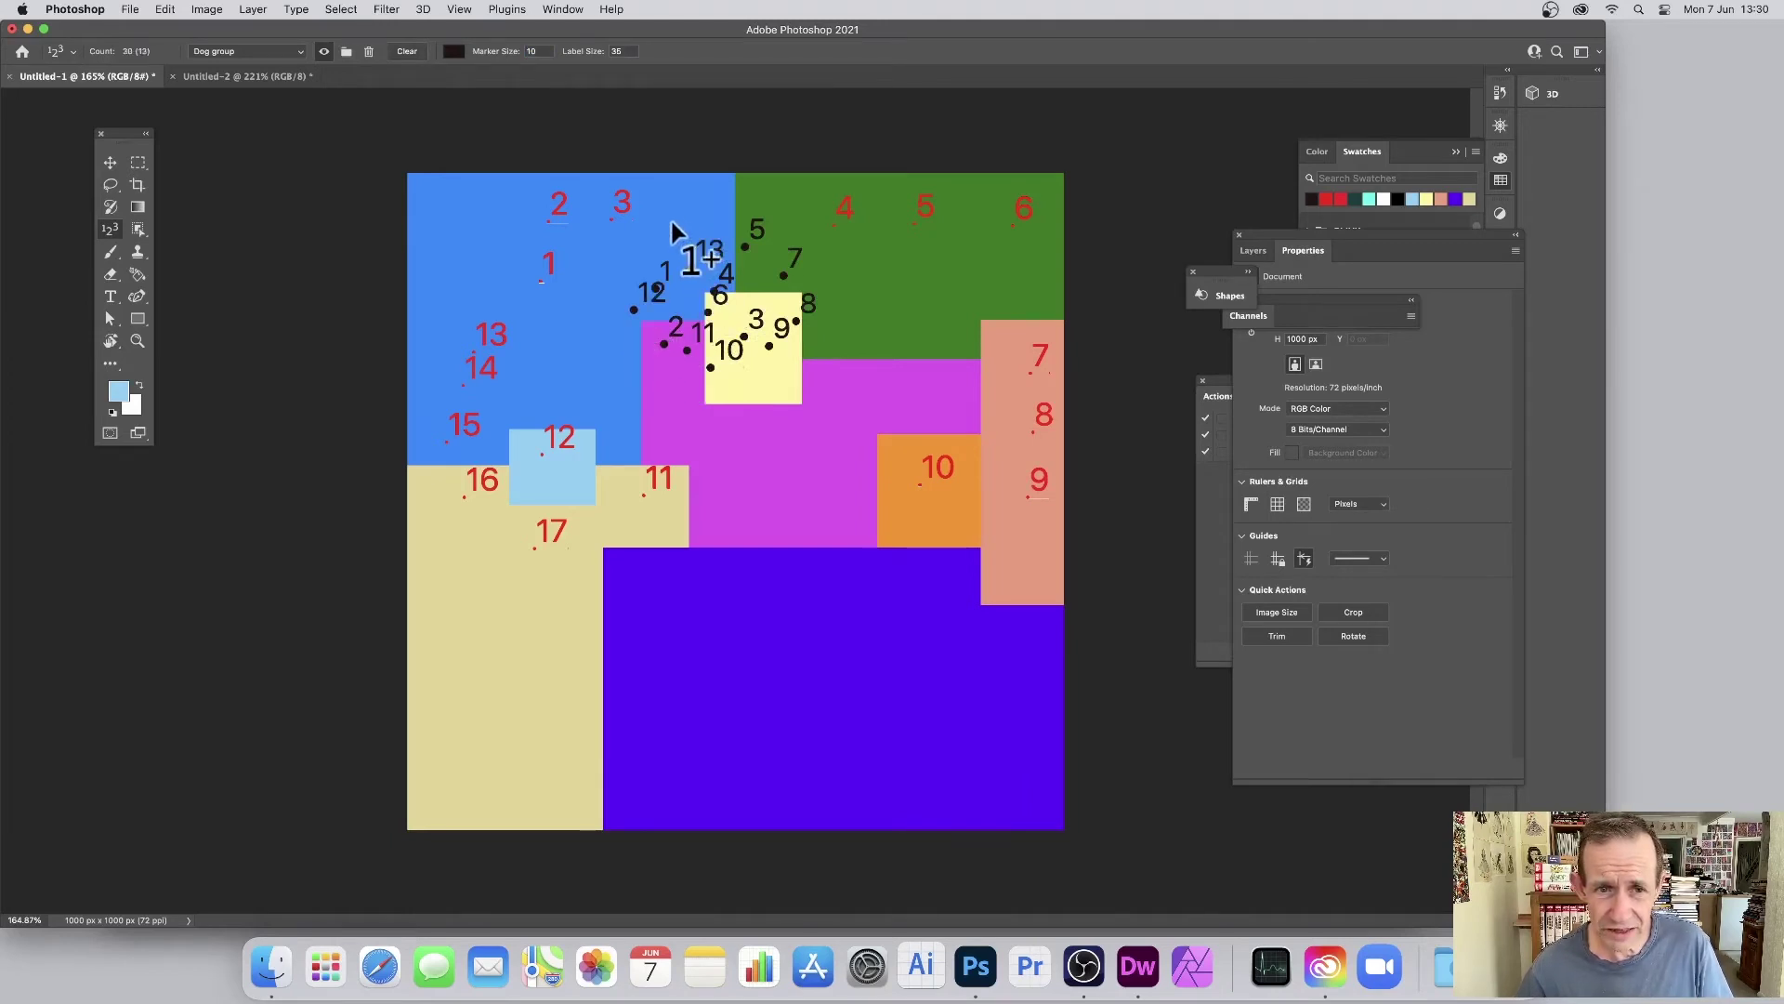
{"action": "left_click", "coordinate": [731, 211]}
{"action": "left_click", "coordinate": [777, 204]}
{"action": "left_click", "coordinate": [789, 226]}
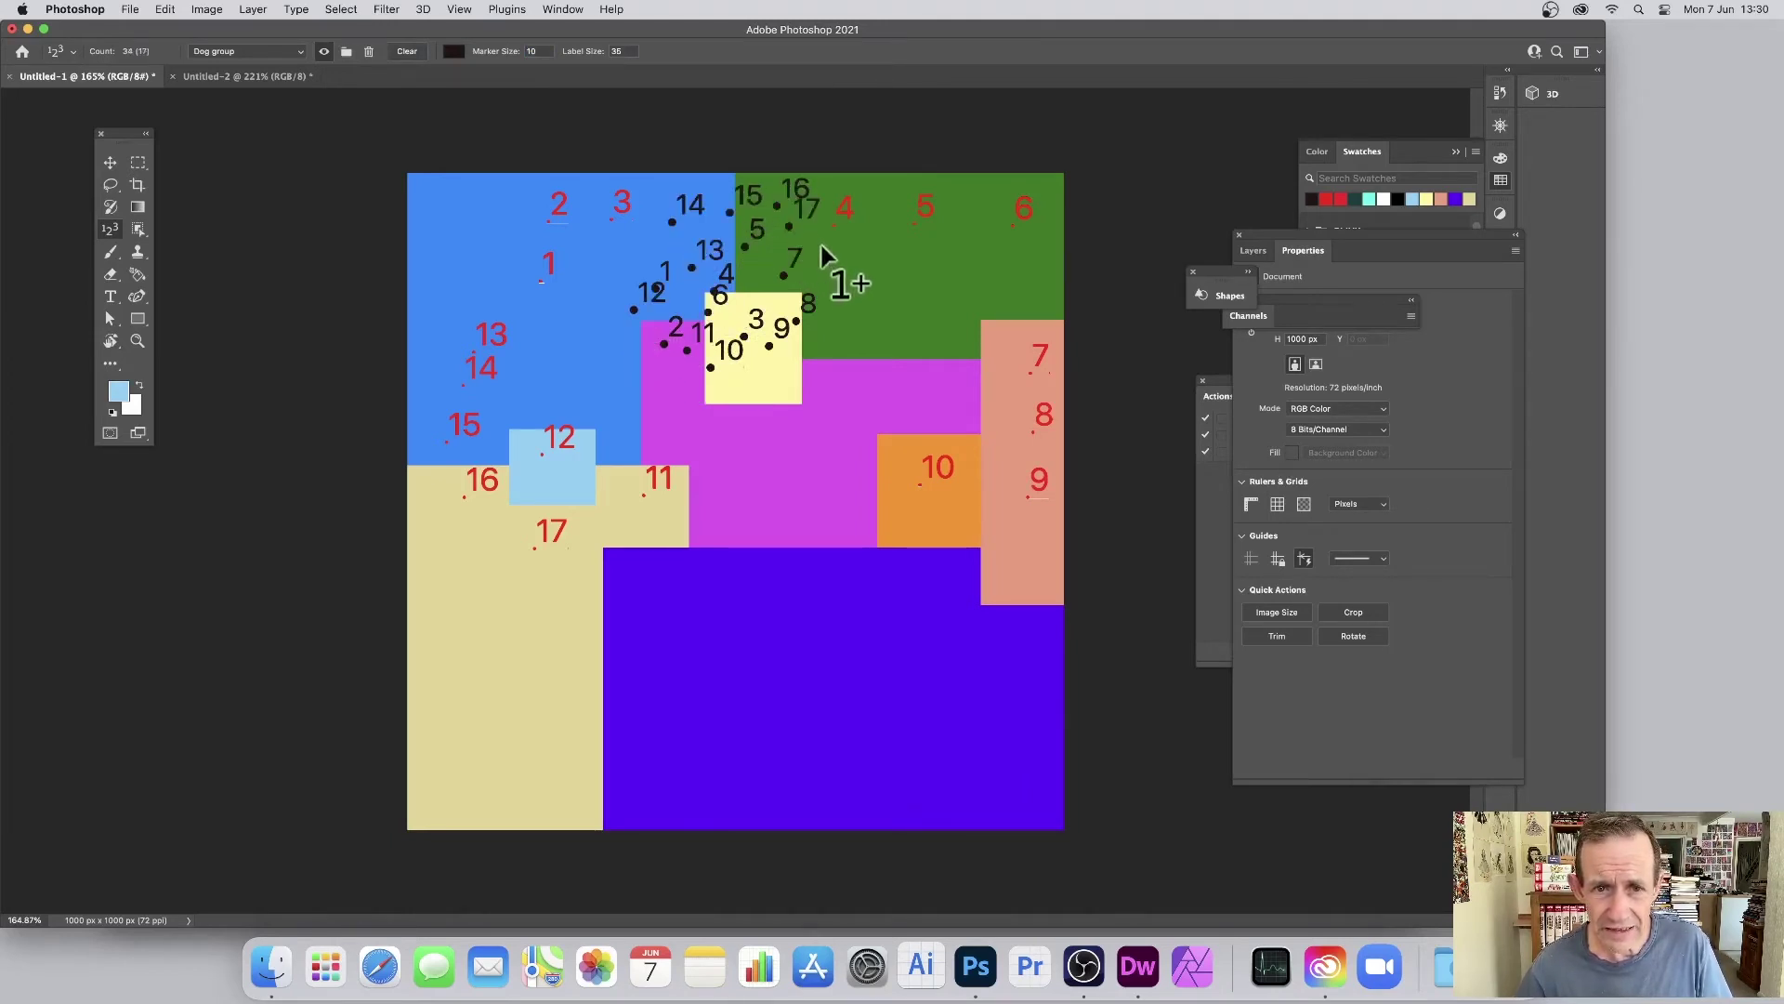
{"action": "left_click", "coordinate": [831, 261]}
{"action": "left_click", "coordinate": [809, 352]}
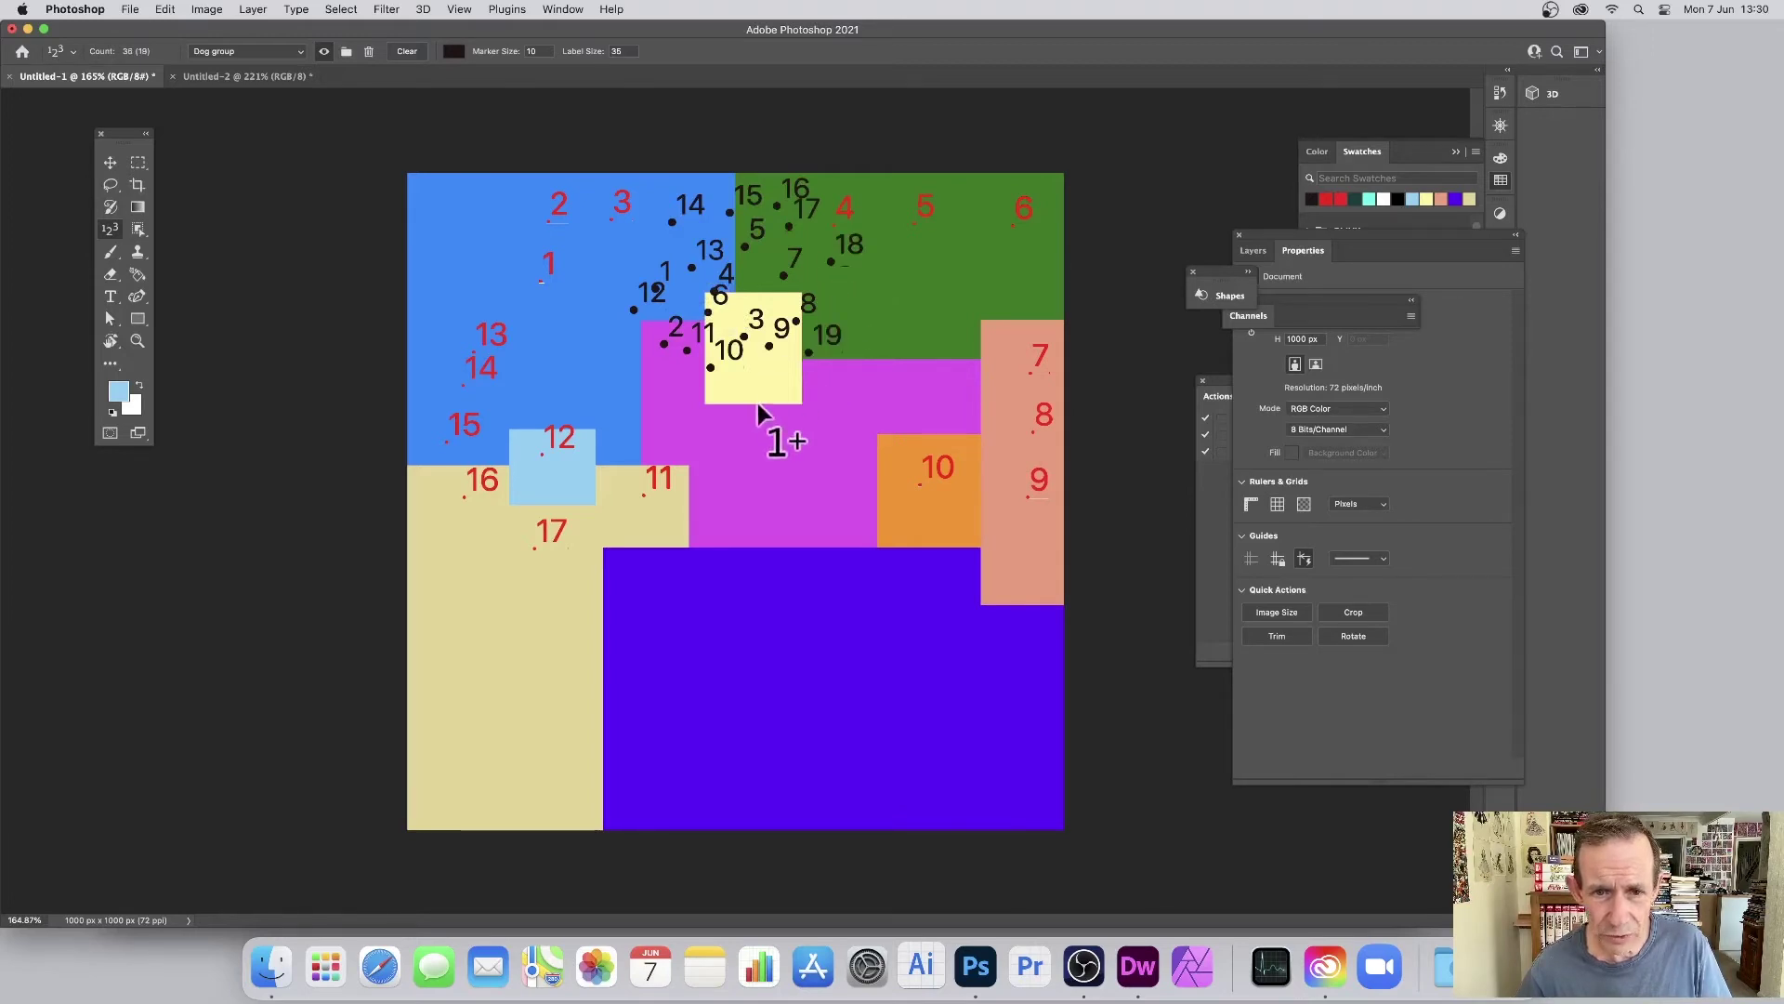
{"action": "left_click", "coordinate": [759, 403]}
{"action": "left_click", "coordinate": [711, 368]}
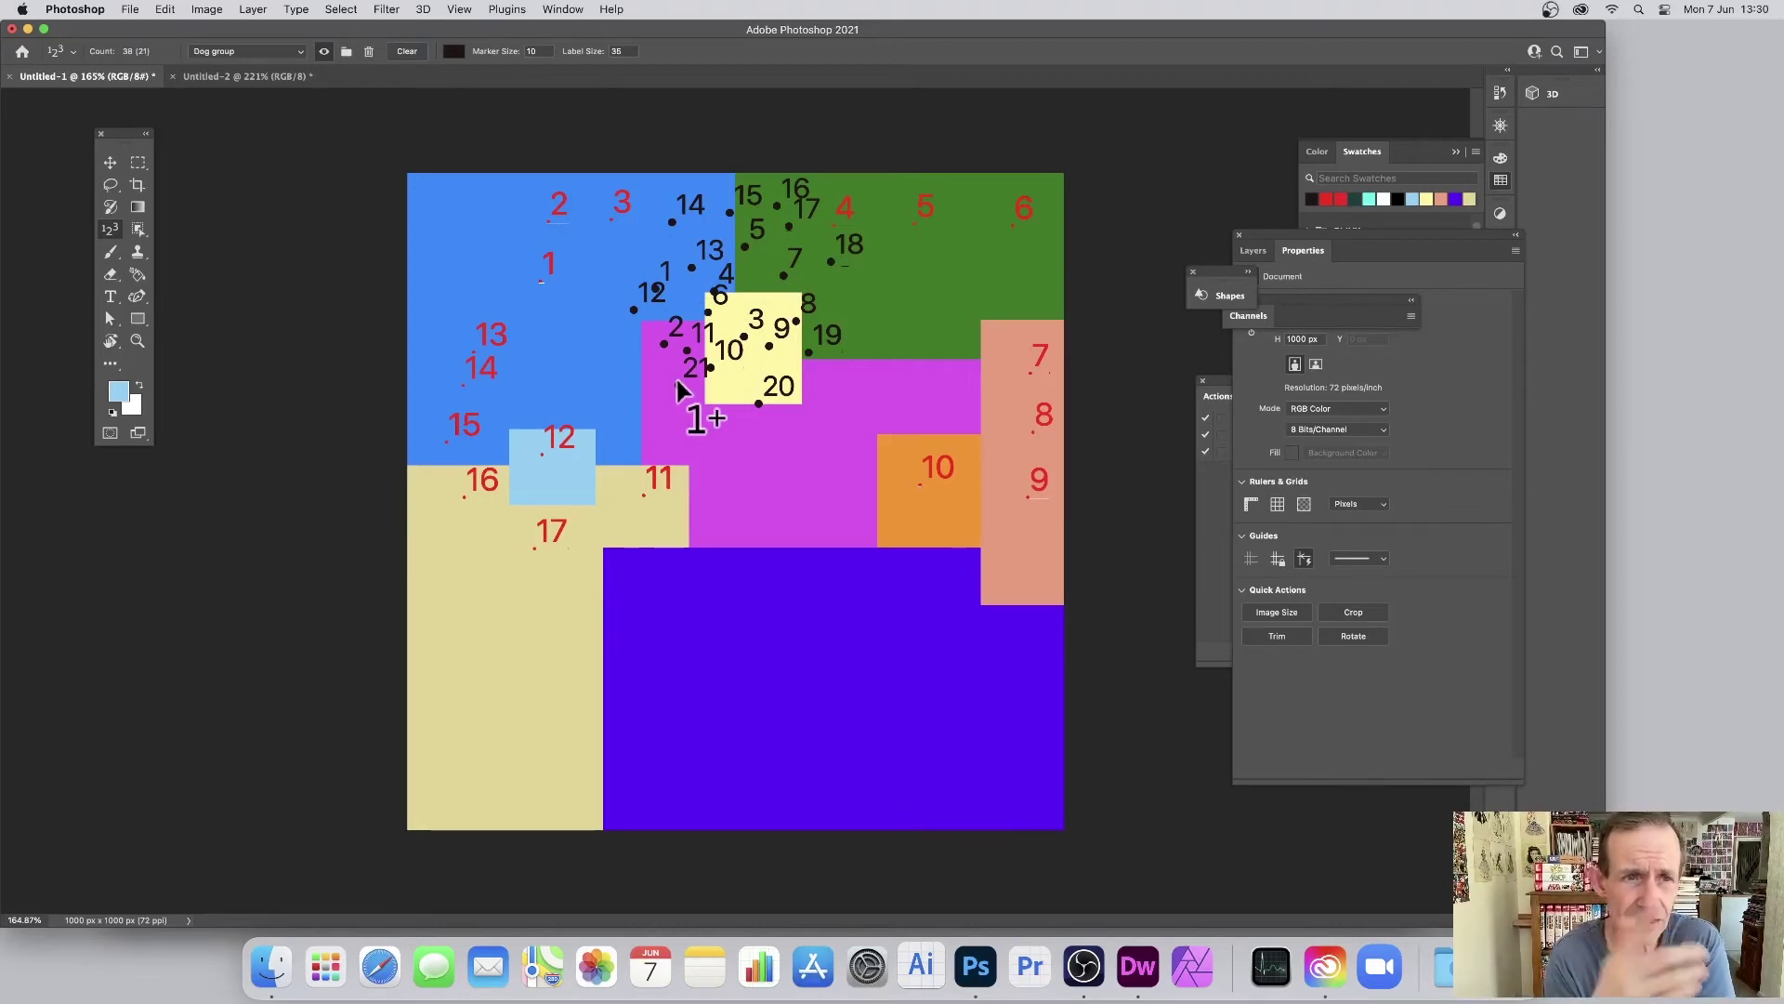
Clear all Dog group markers and place five new ones in and around the yellow square.
{"action": "left_click", "coordinate": [409, 54]}
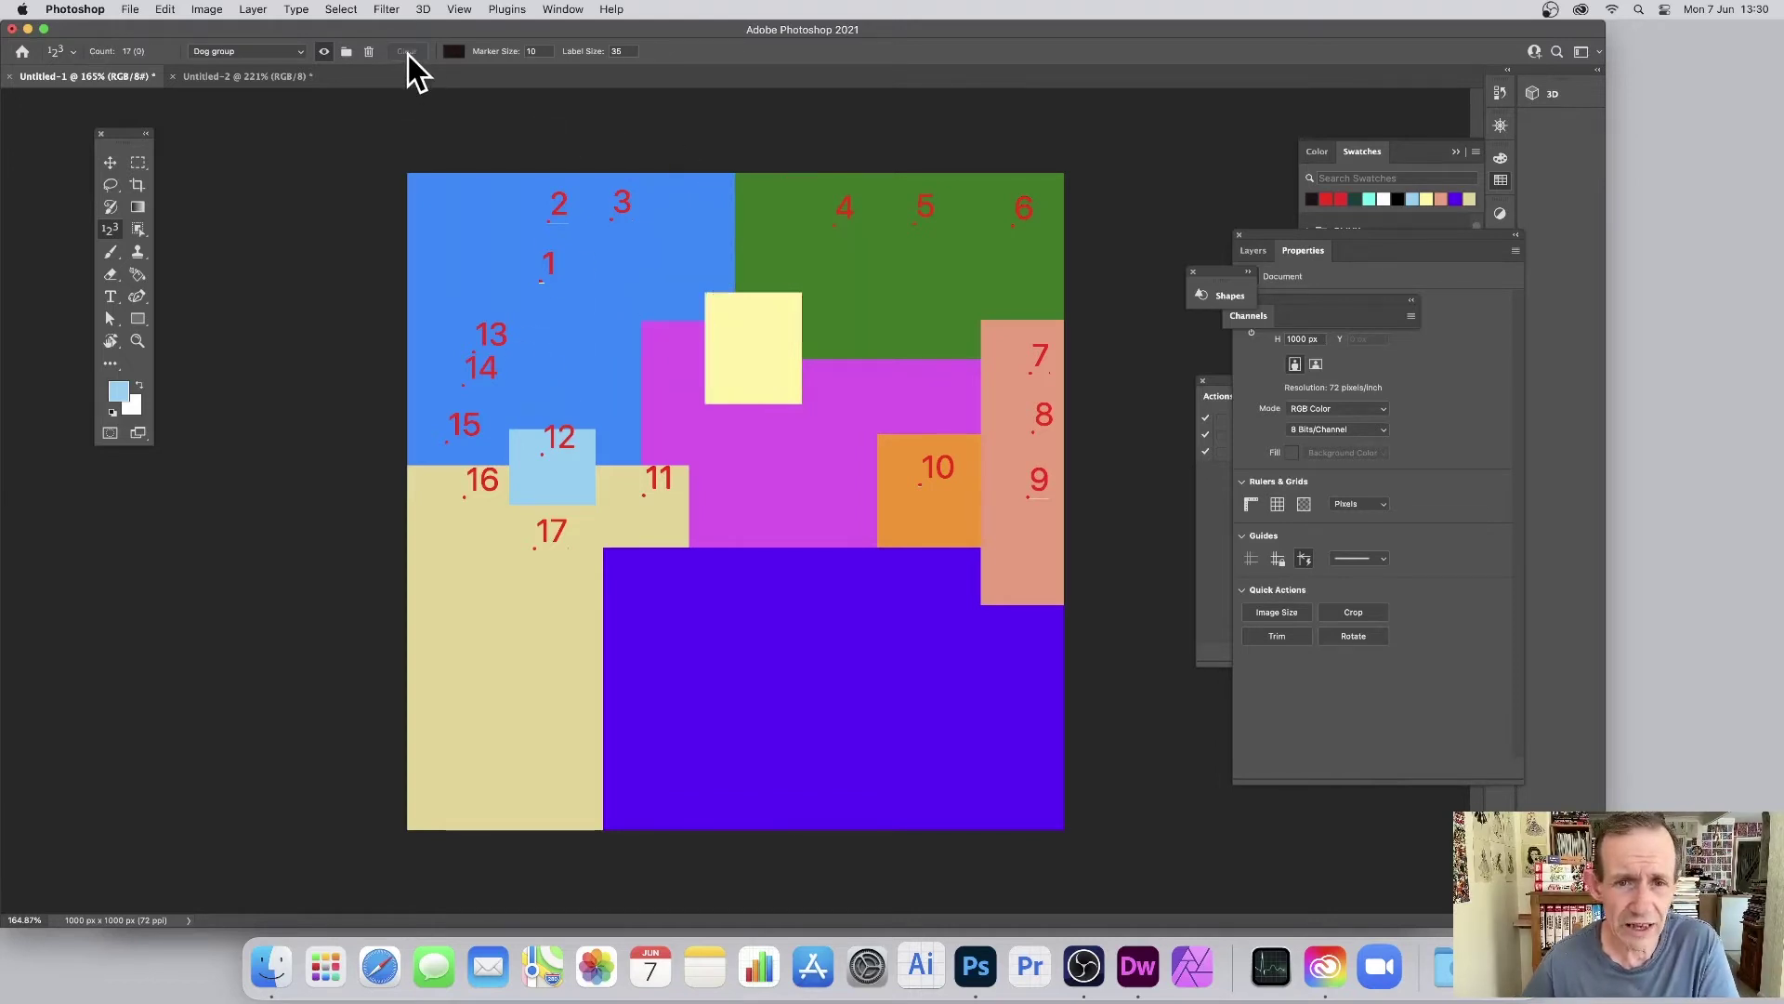
{"action": "left_click", "coordinate": [638, 288]}
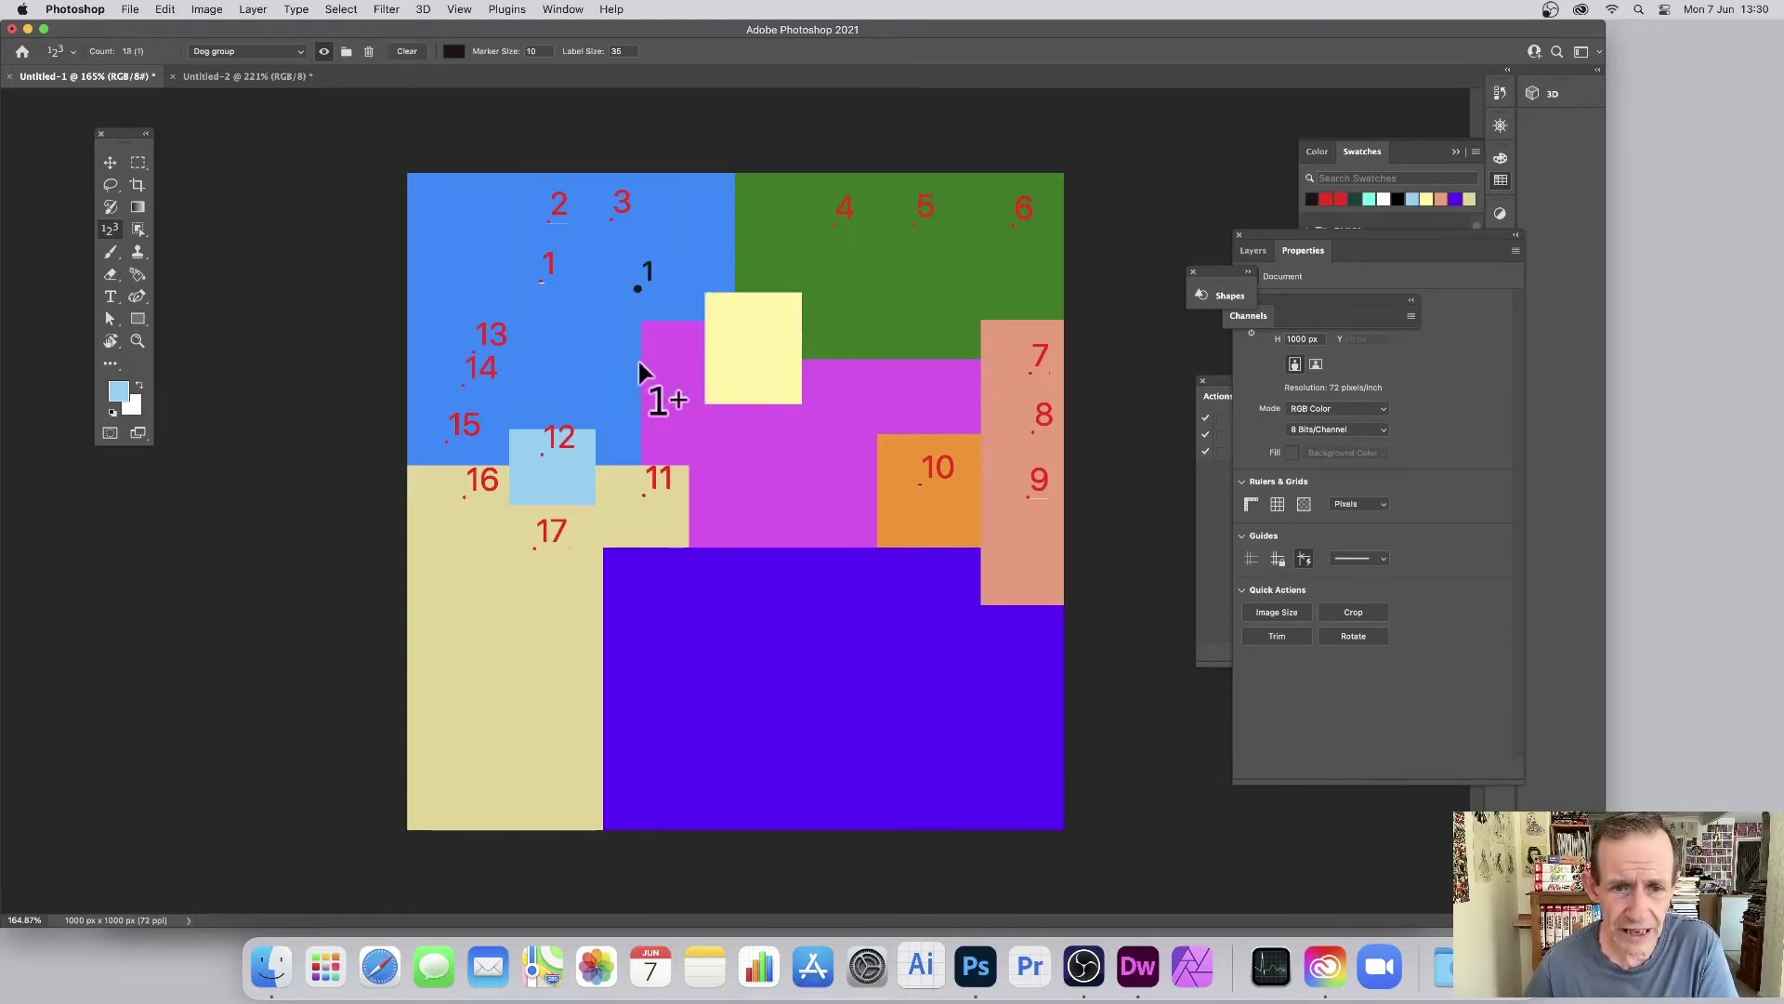
{"action": "left_click", "coordinate": [763, 411]}
{"action": "left_click", "coordinate": [769, 345]}
{"action": "left_click", "coordinate": [731, 313]}
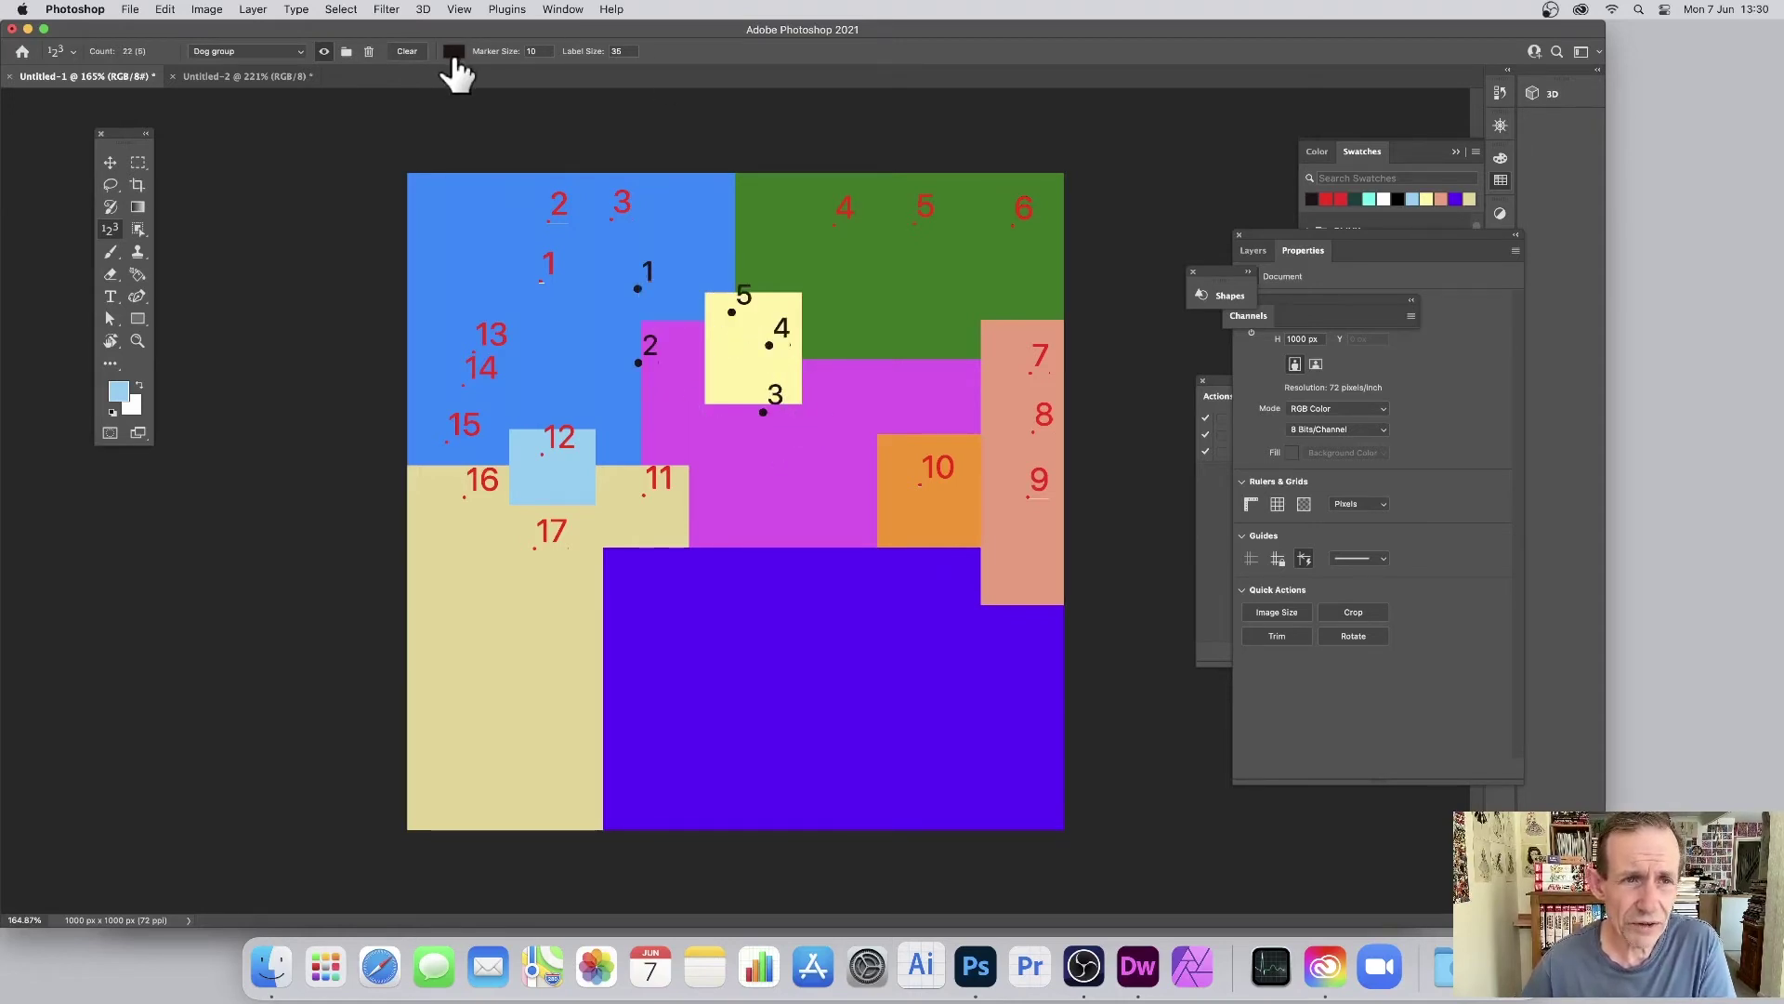
Delete the Dog group and add two Cat group markers, one in the yellow square and one just below it.
{"action": "left_click", "coordinate": [370, 58]}
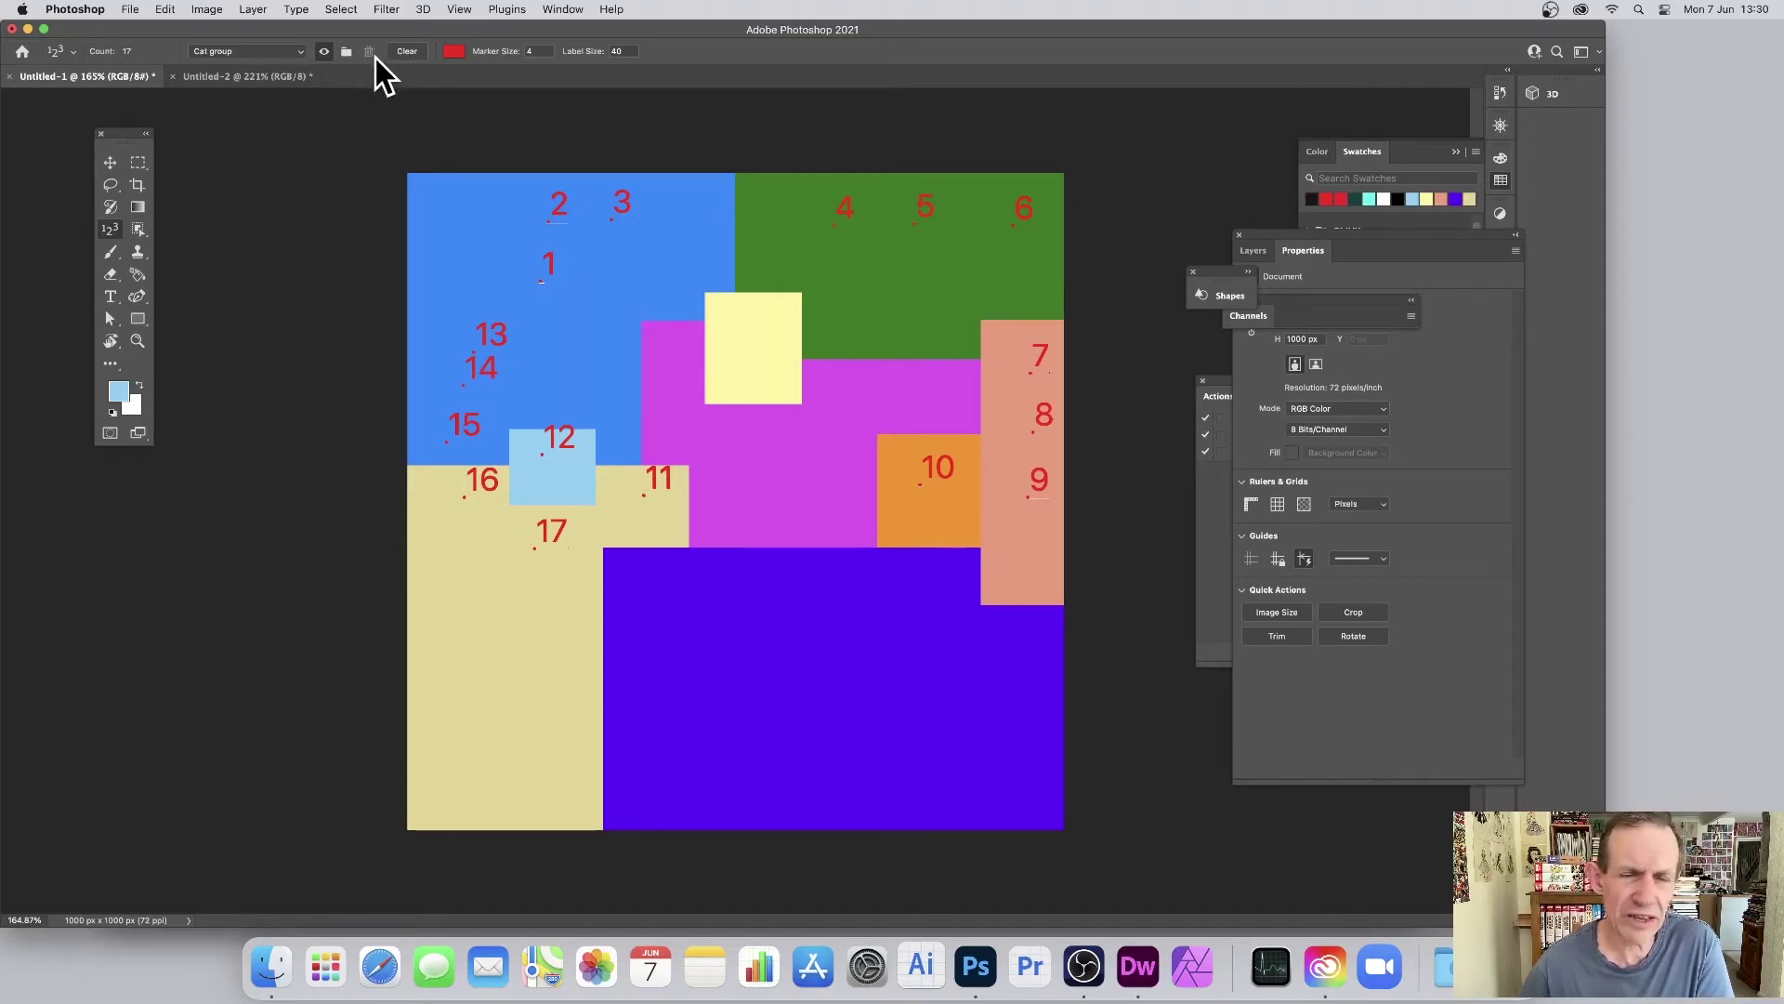
{"action": "left_click", "coordinate": [720, 353]}
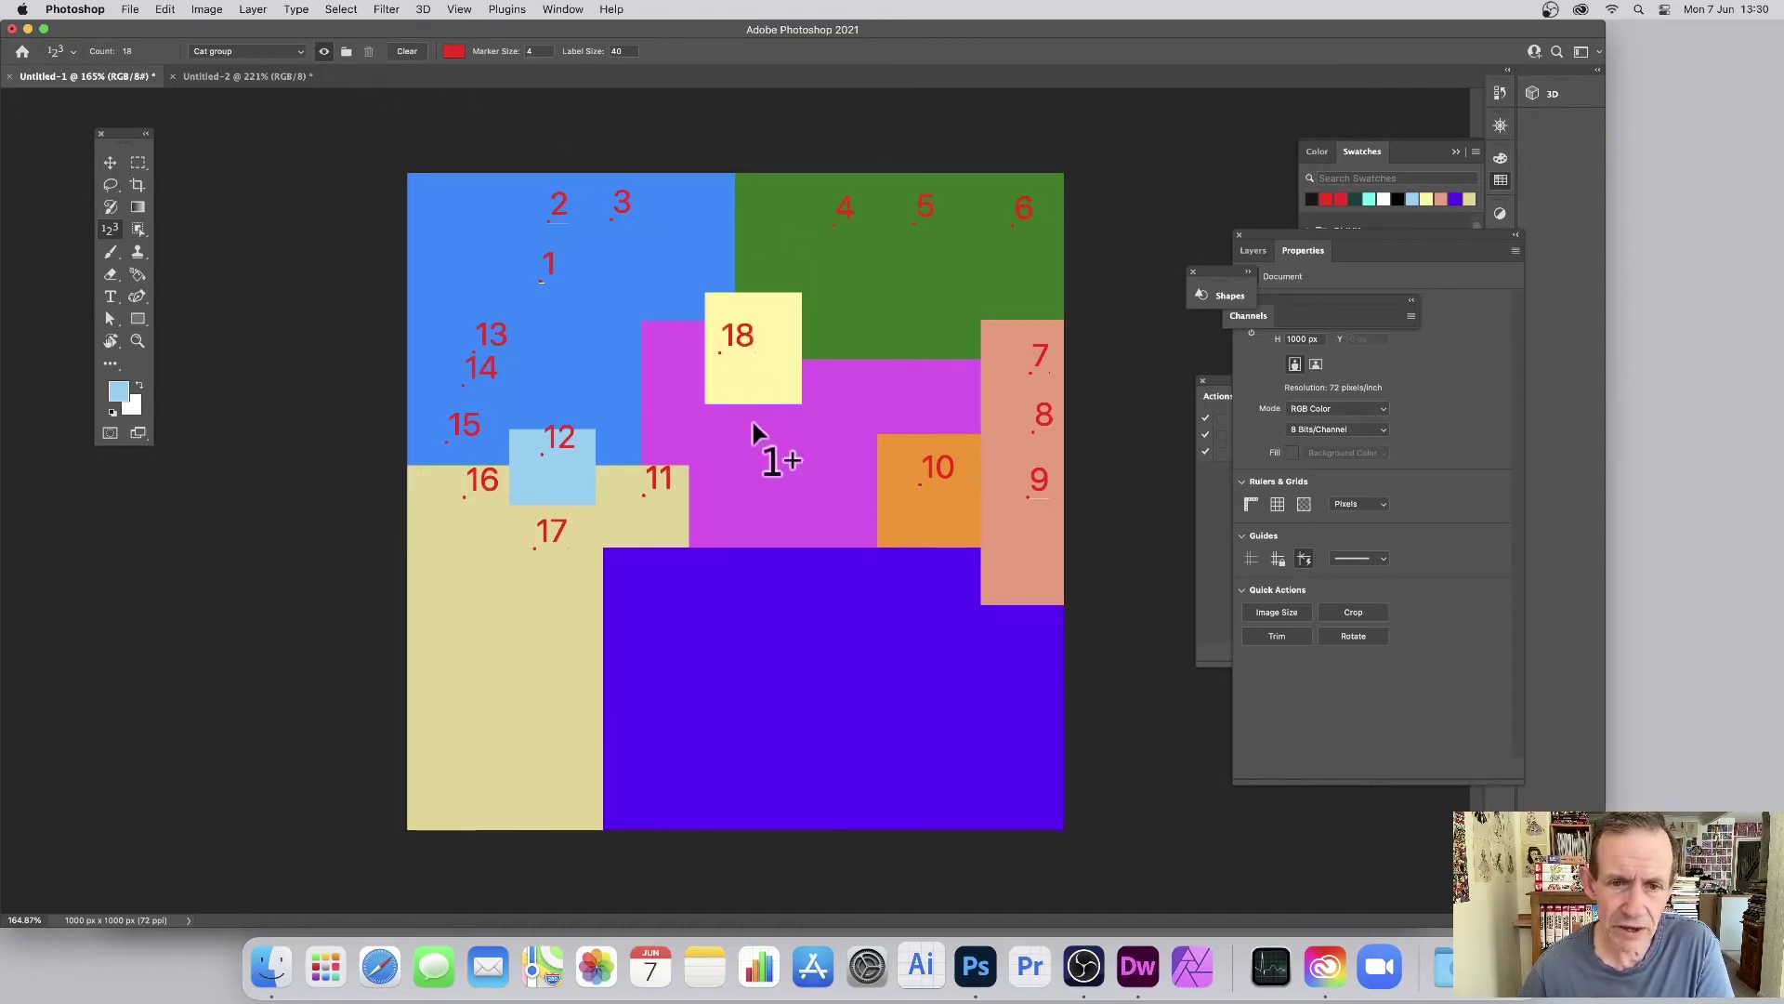
{"action": "left_click", "coordinate": [754, 421]}
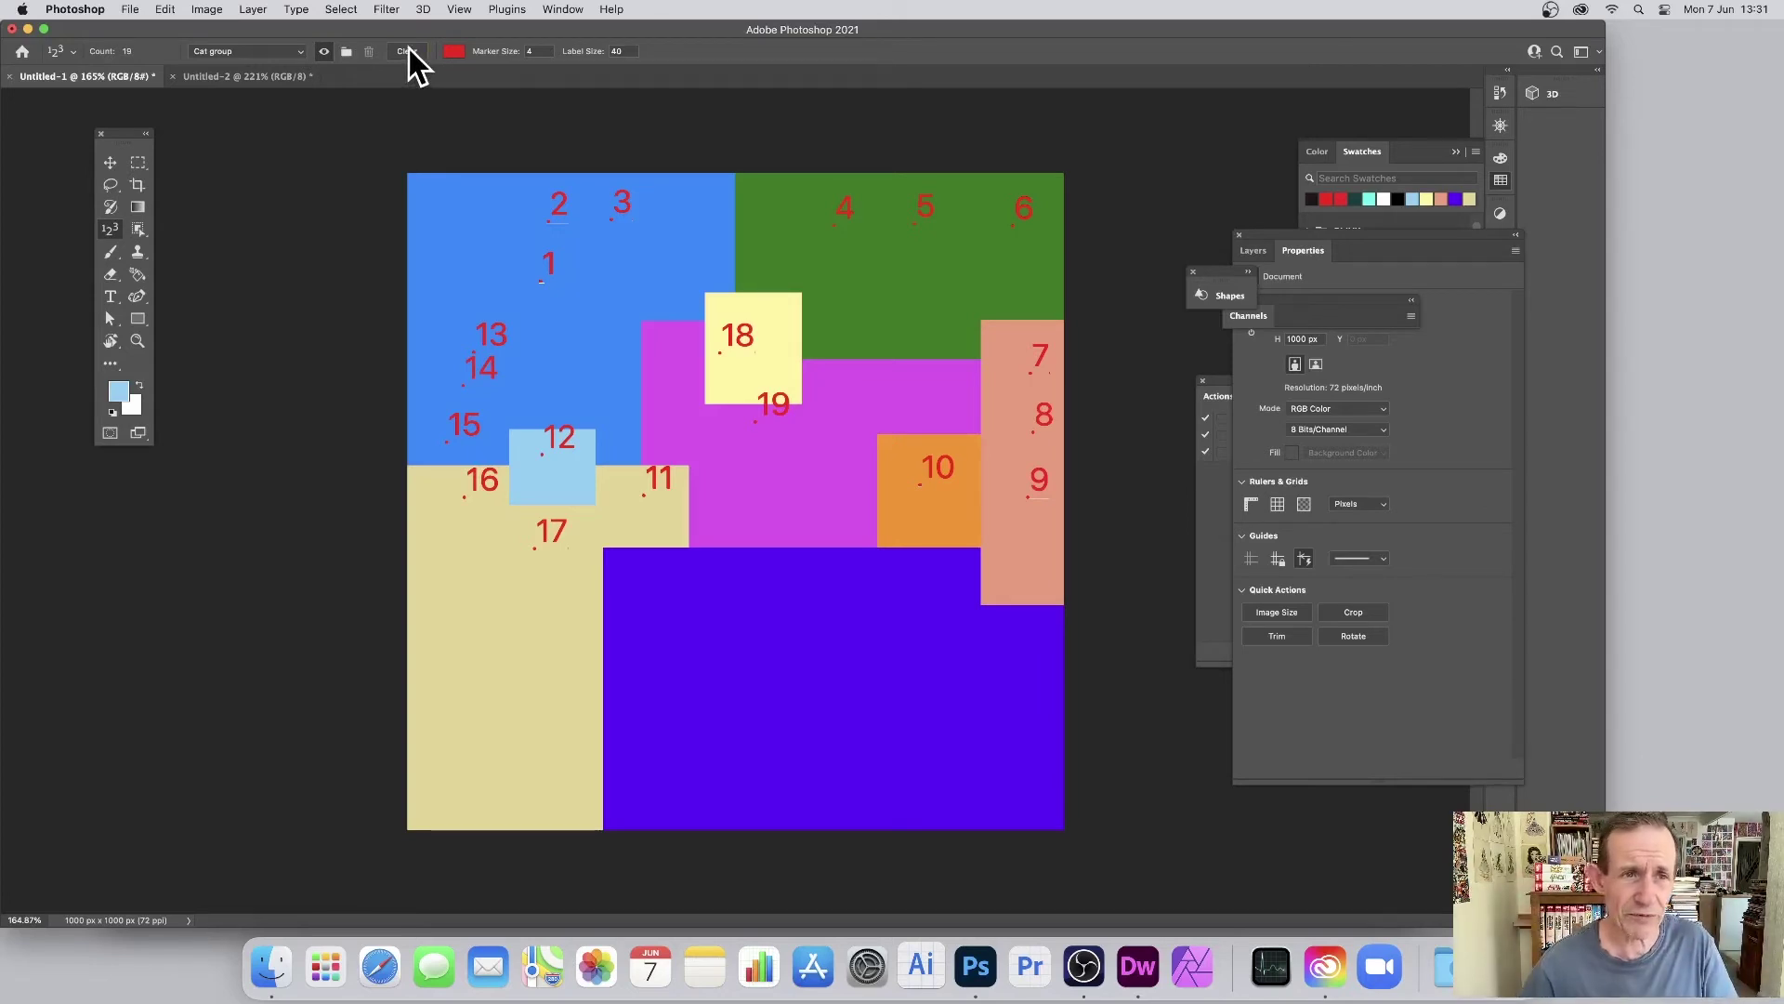
Create a new count group named "Dog group" and place its first marker in the lower right part of the blue rectangle.
{"action": "left_click", "coordinate": [347, 52]}
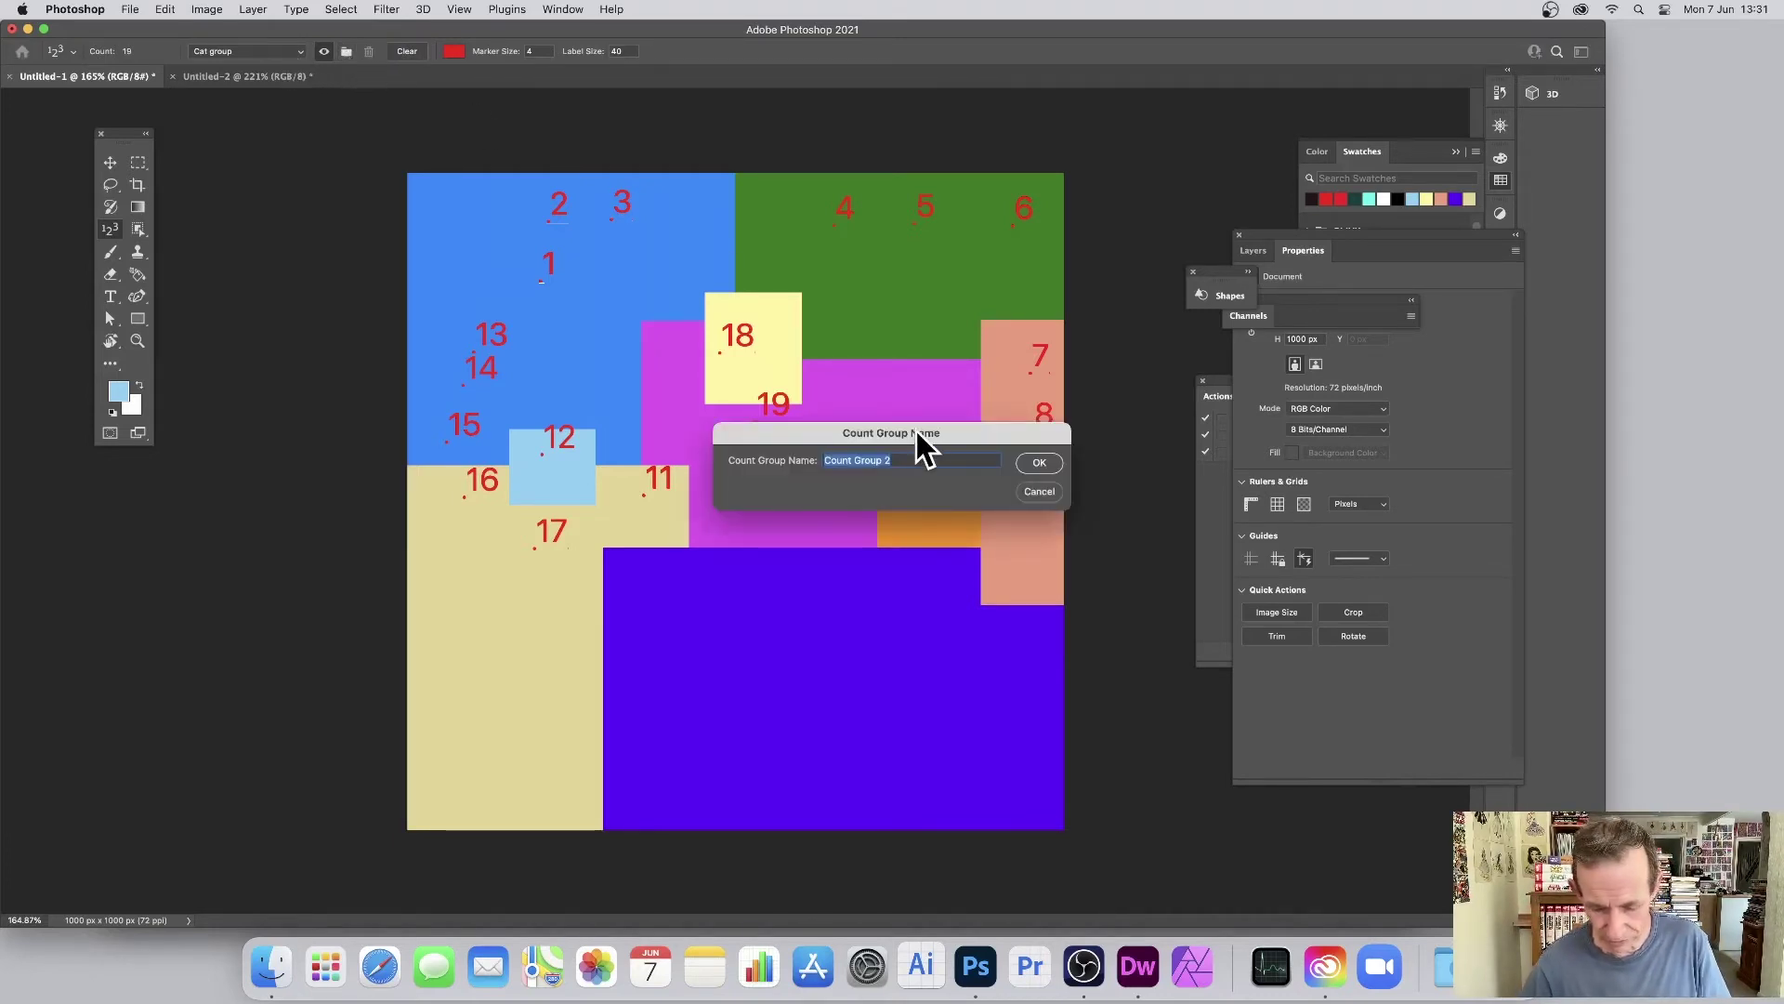
{"action": "type", "text": "Dog group"}
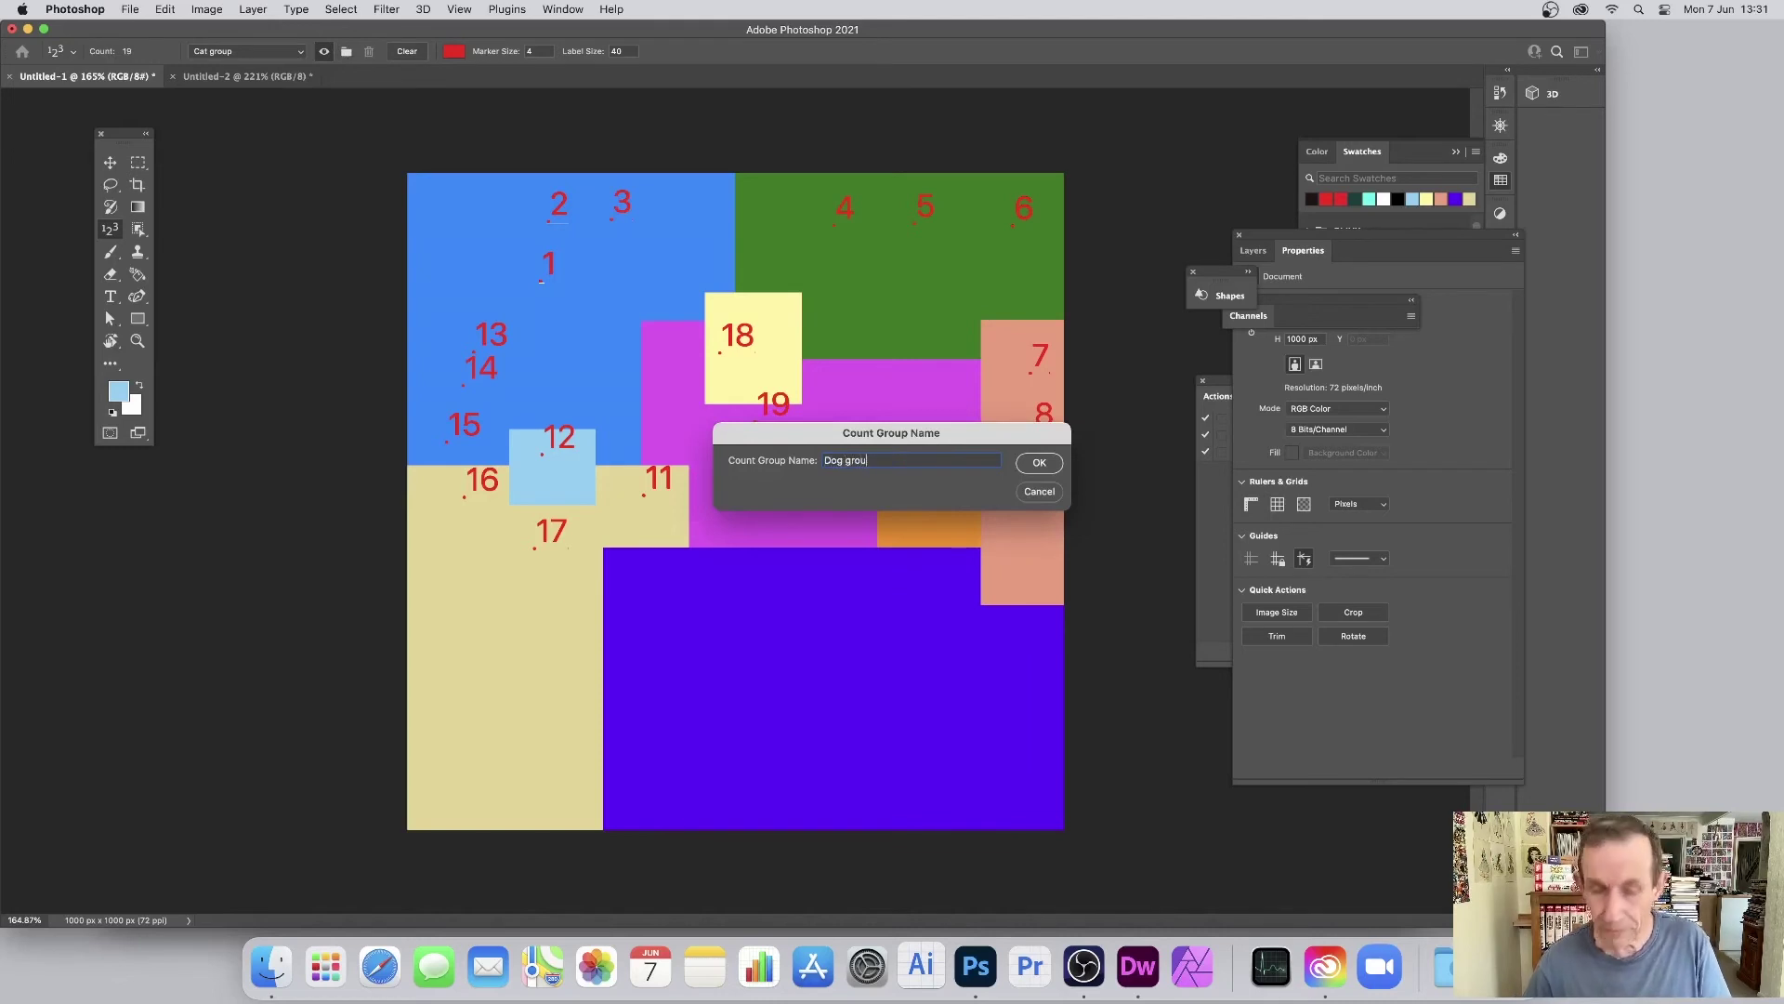
{"action": "left_click", "coordinate": [1052, 465]}
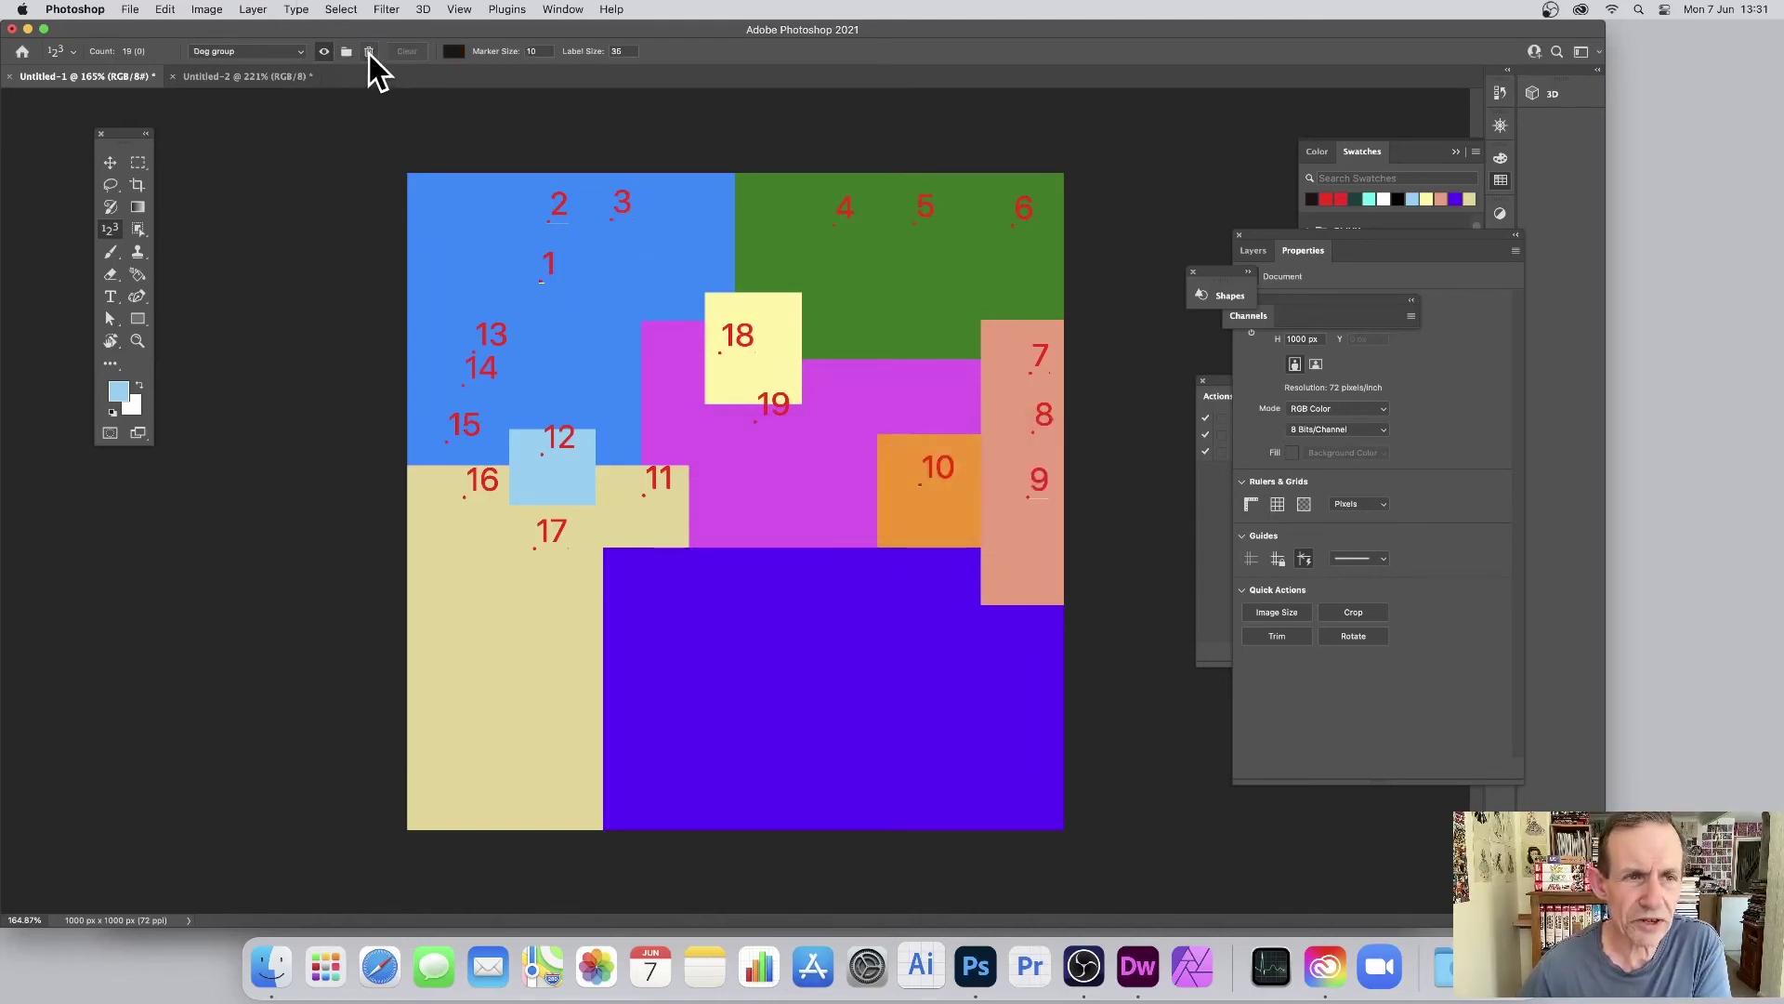
{"action": "left_click", "coordinate": [606, 306]}
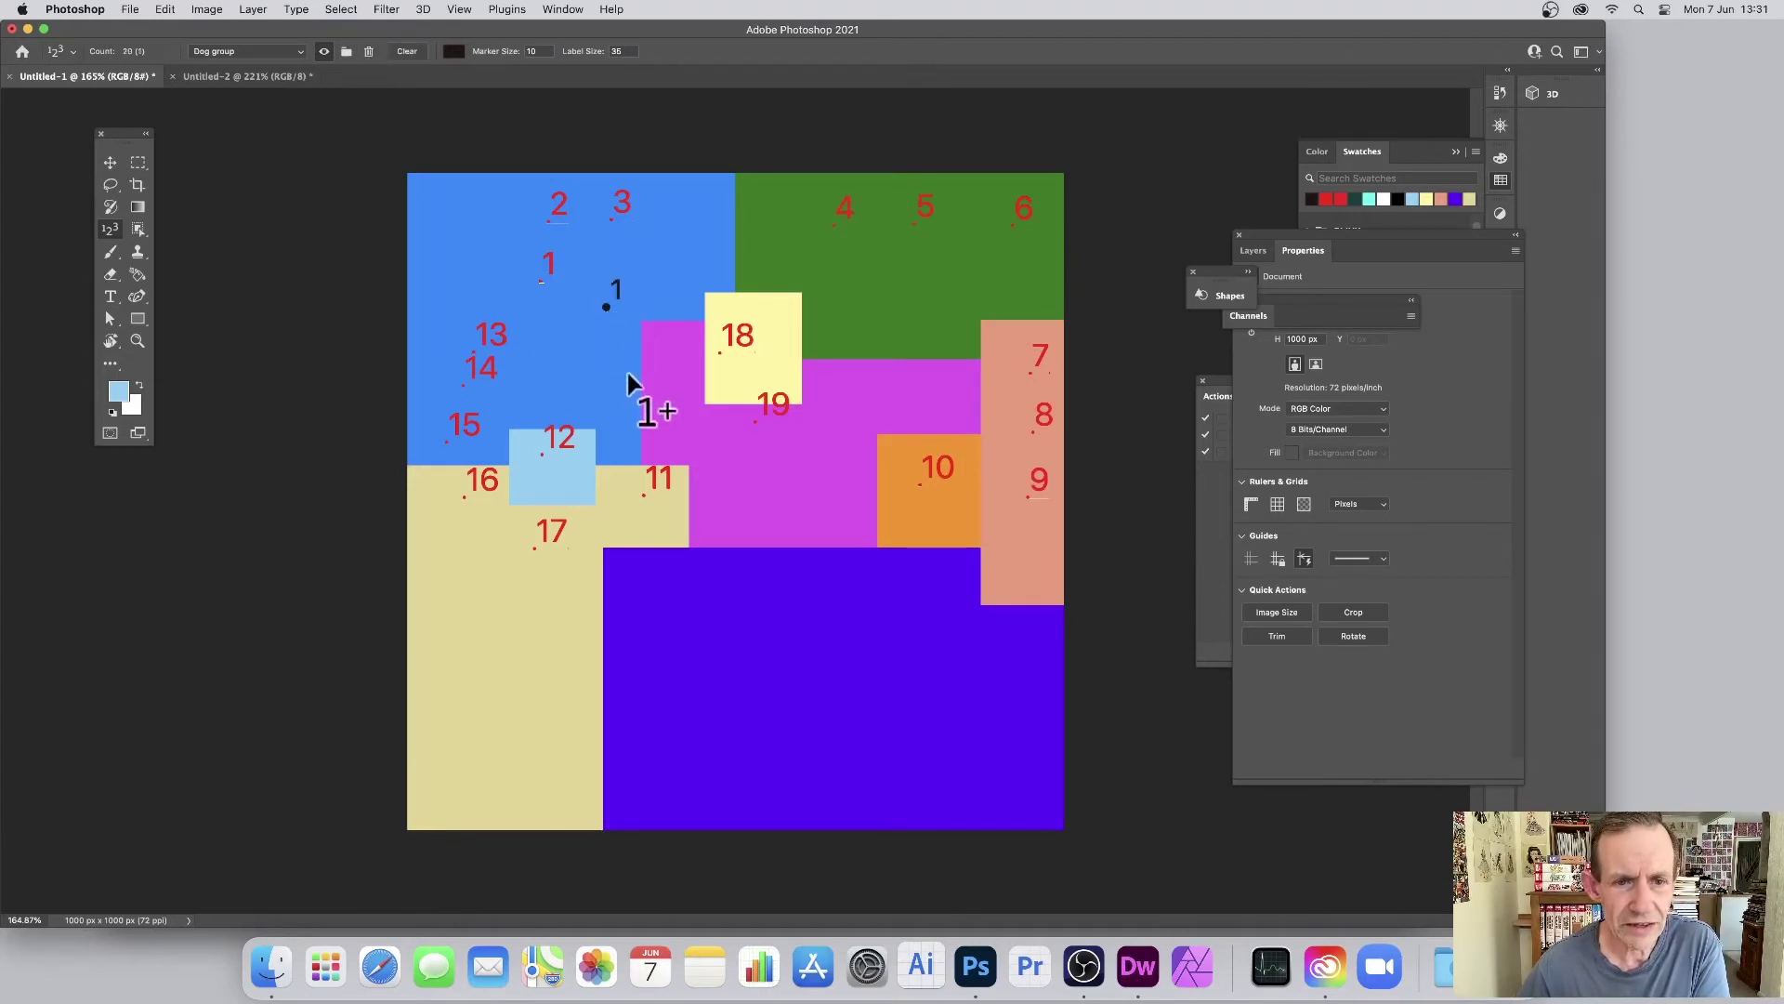
Add five more Dog group markers around the border between the blue and magenta areas, up to the yellow square's upper edge.
{"action": "left_click", "coordinate": [588, 360]}
{"action": "left_click", "coordinate": [648, 335]}
{"action": "left_click", "coordinate": [675, 261]}
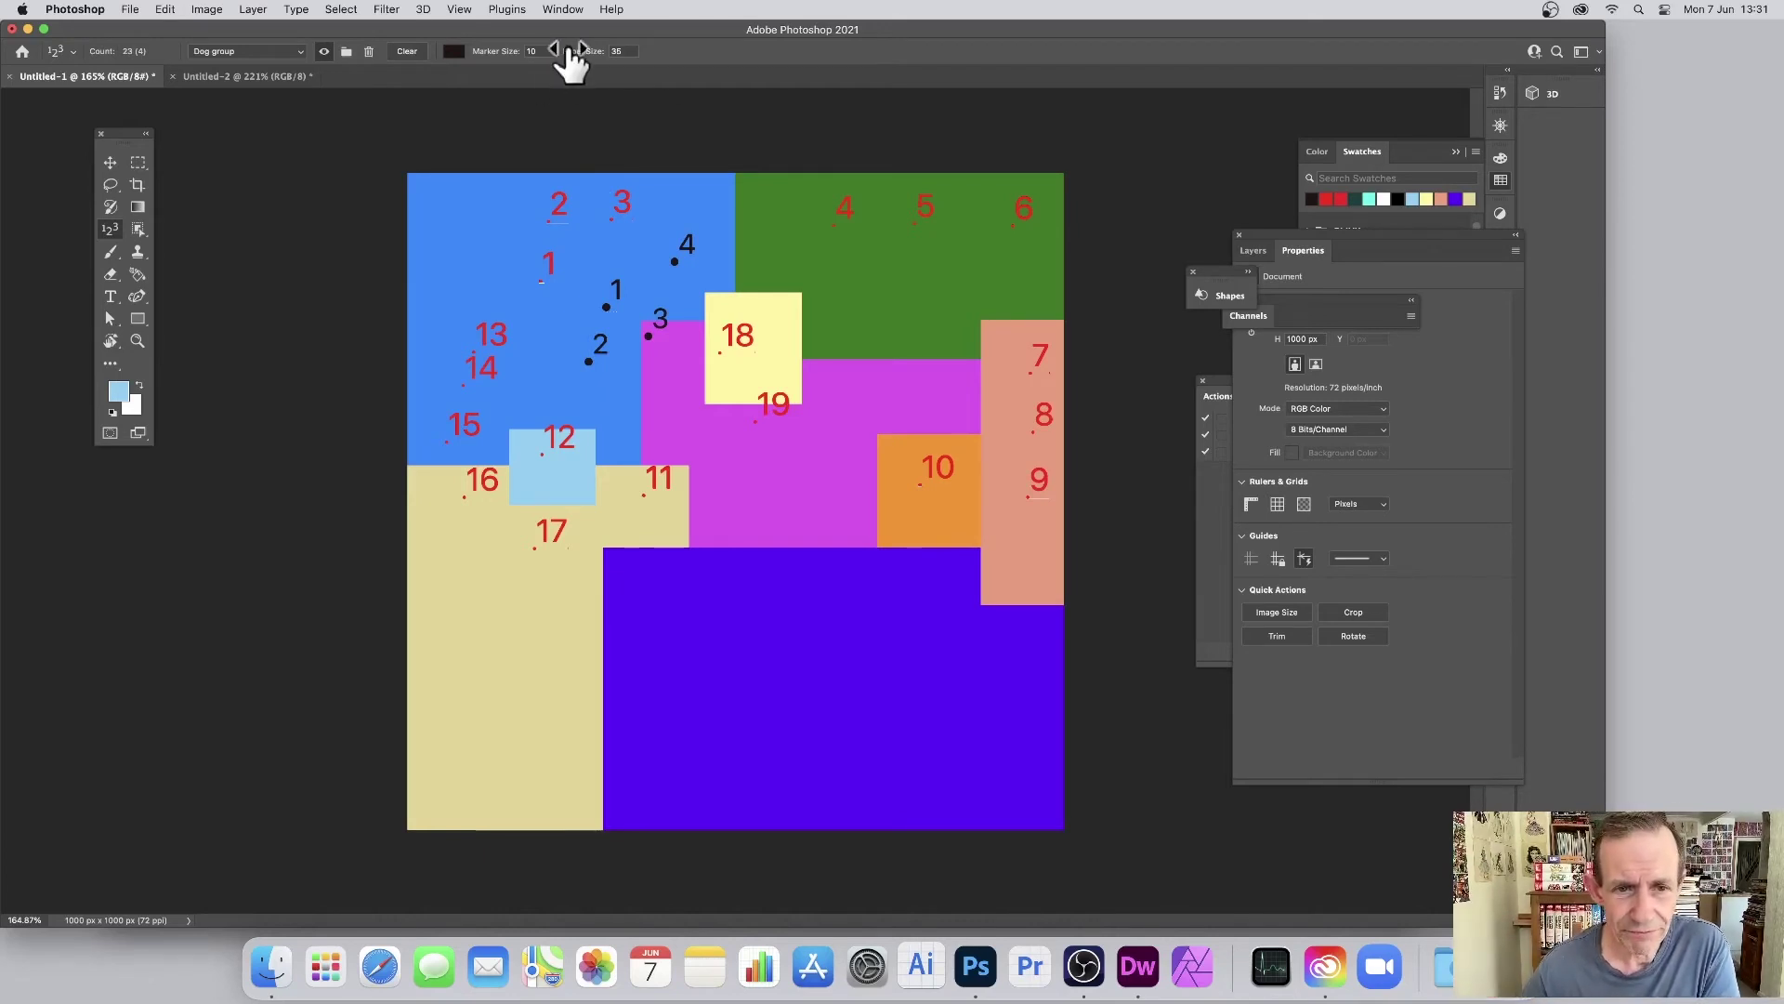
{"action": "left_click", "coordinate": [669, 377]}
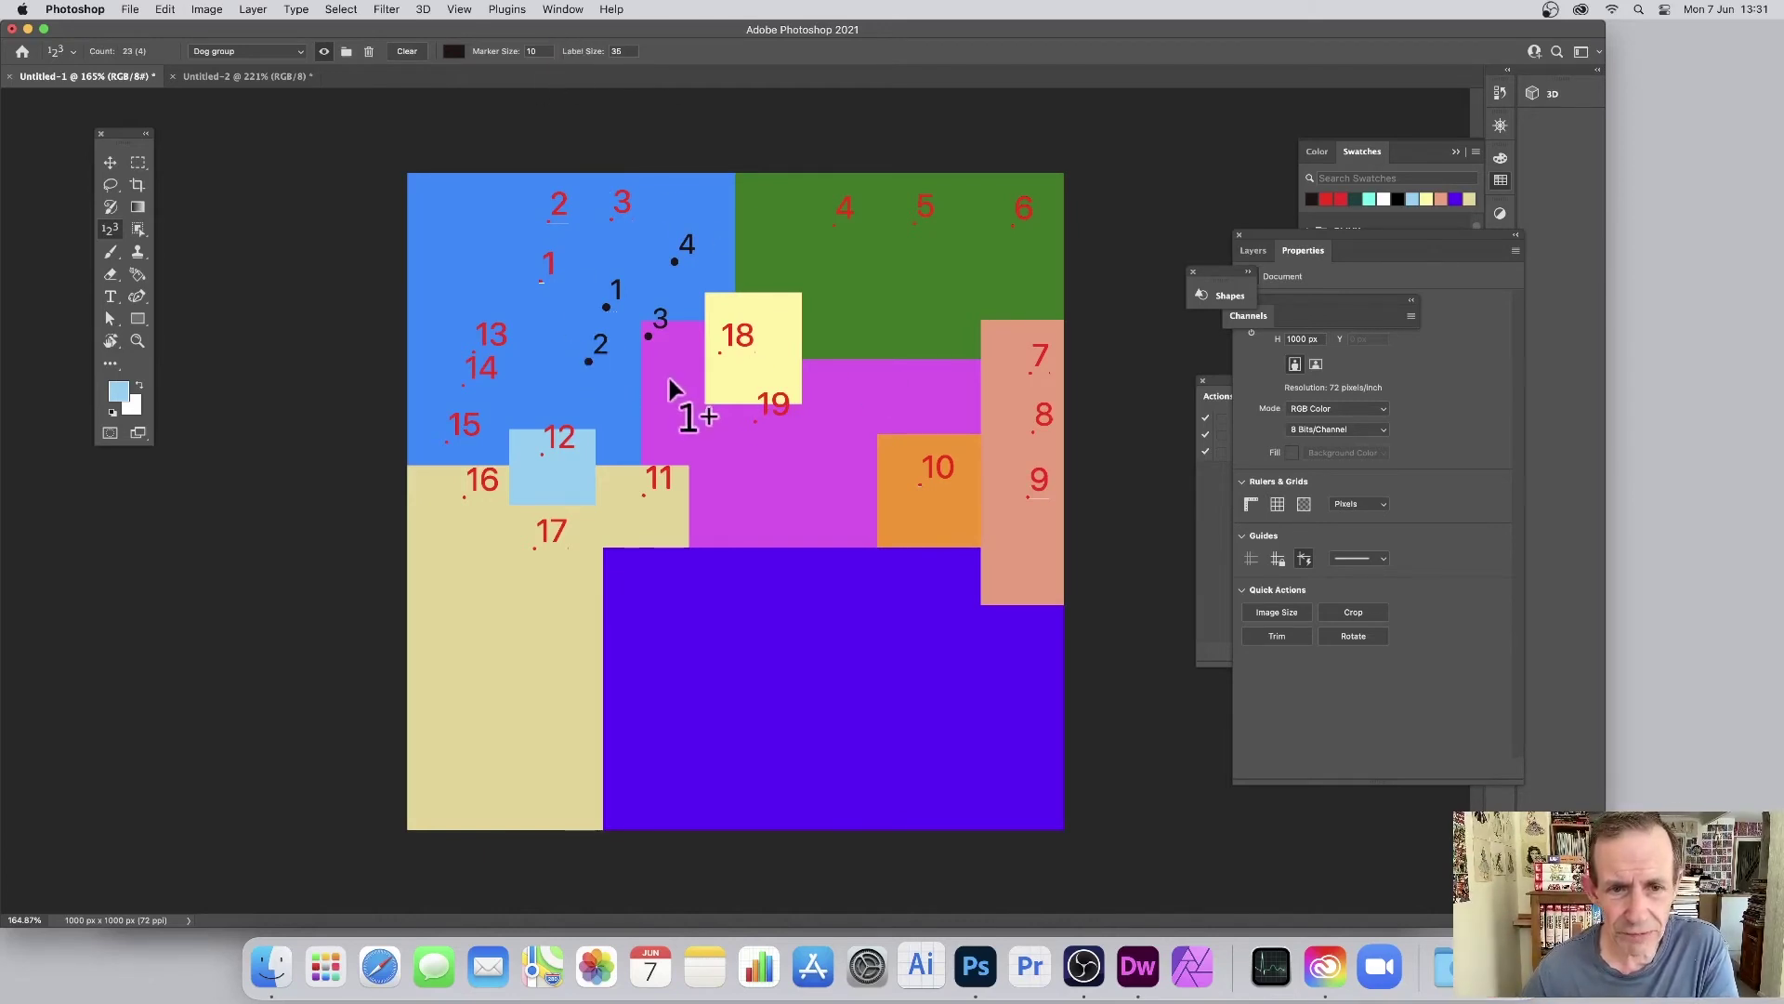
{"action": "left_click", "coordinate": [728, 279]}
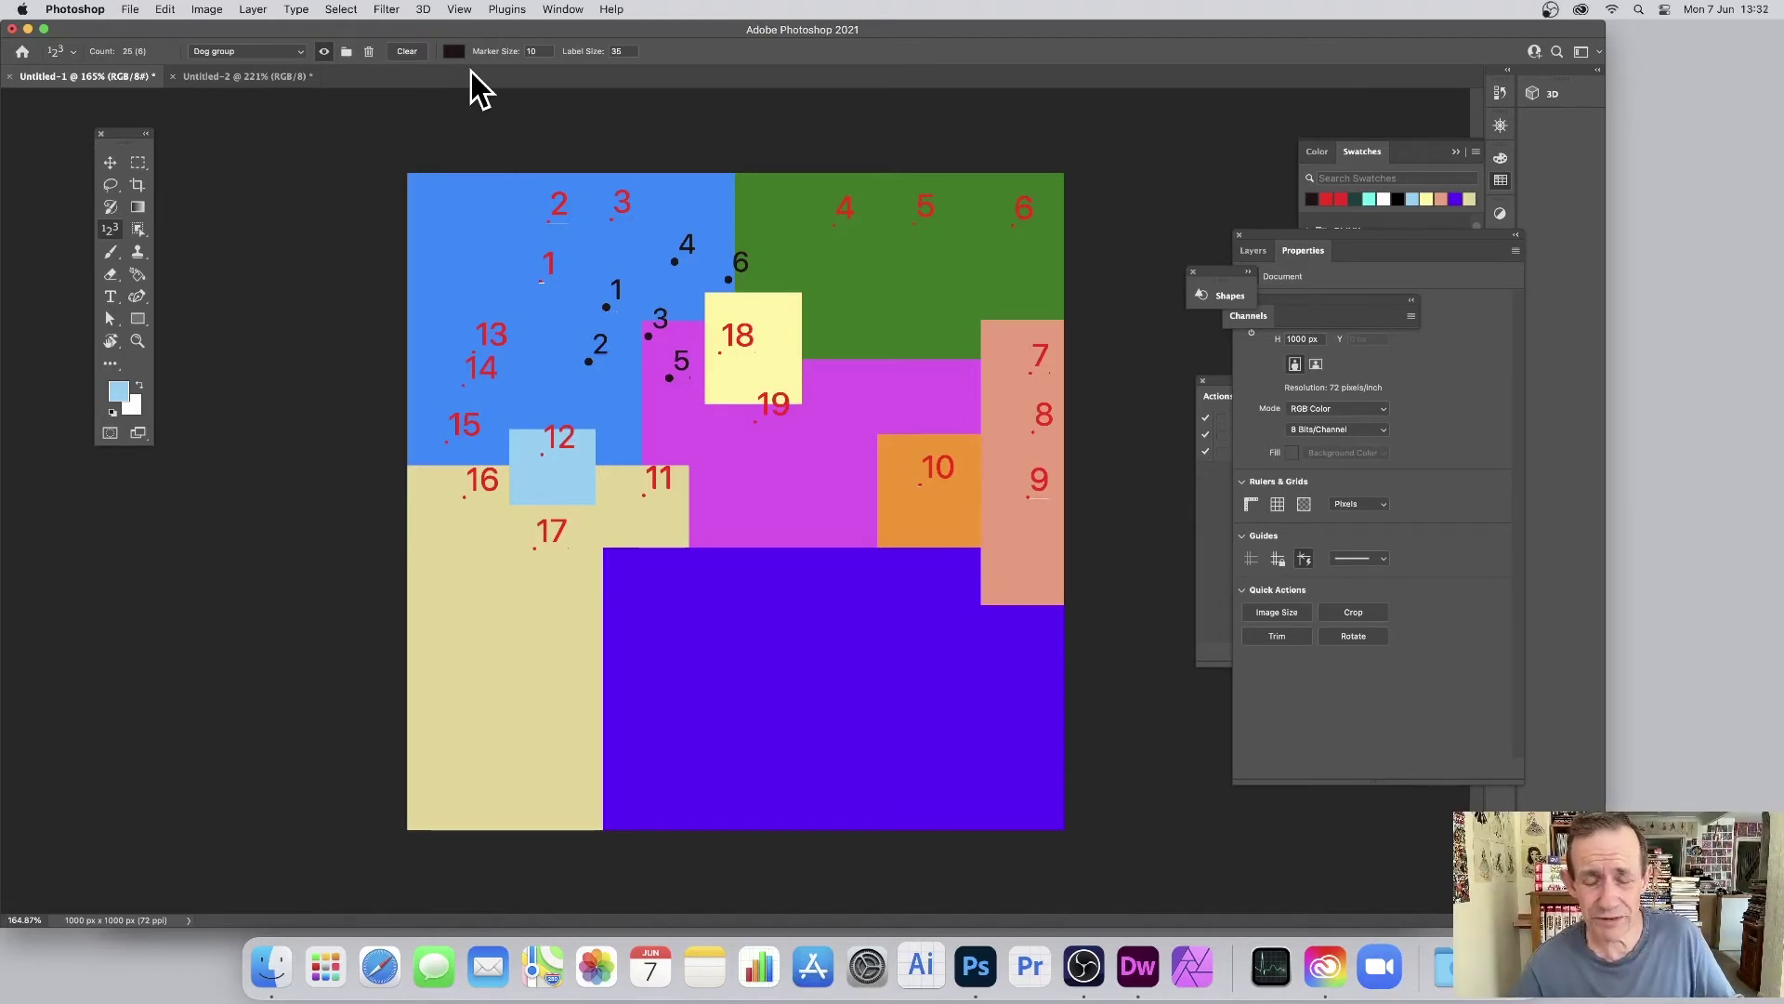
Clear all Dog group markers, switch to the Cat group and clear all its markers.
{"action": "left_click", "coordinate": [401, 52]}
{"action": "left_click", "coordinate": [215, 50]}
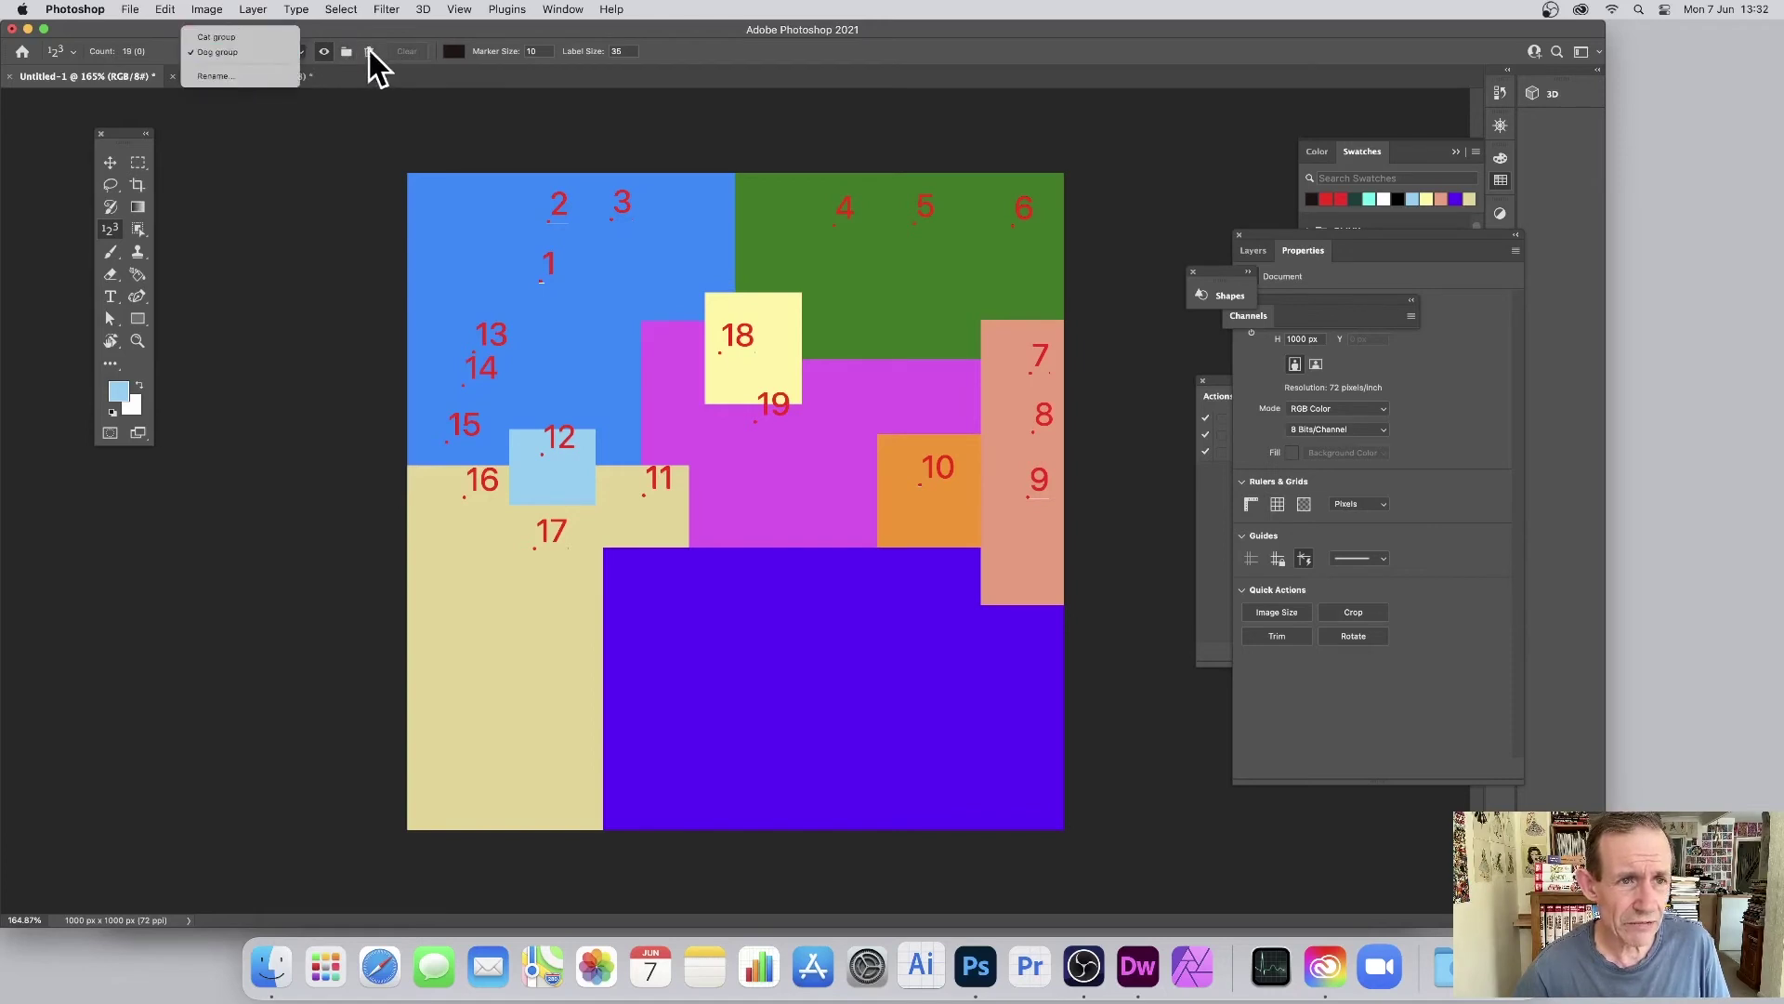
{"action": "key", "text": "Up"}
{"action": "key", "text": "Return"}
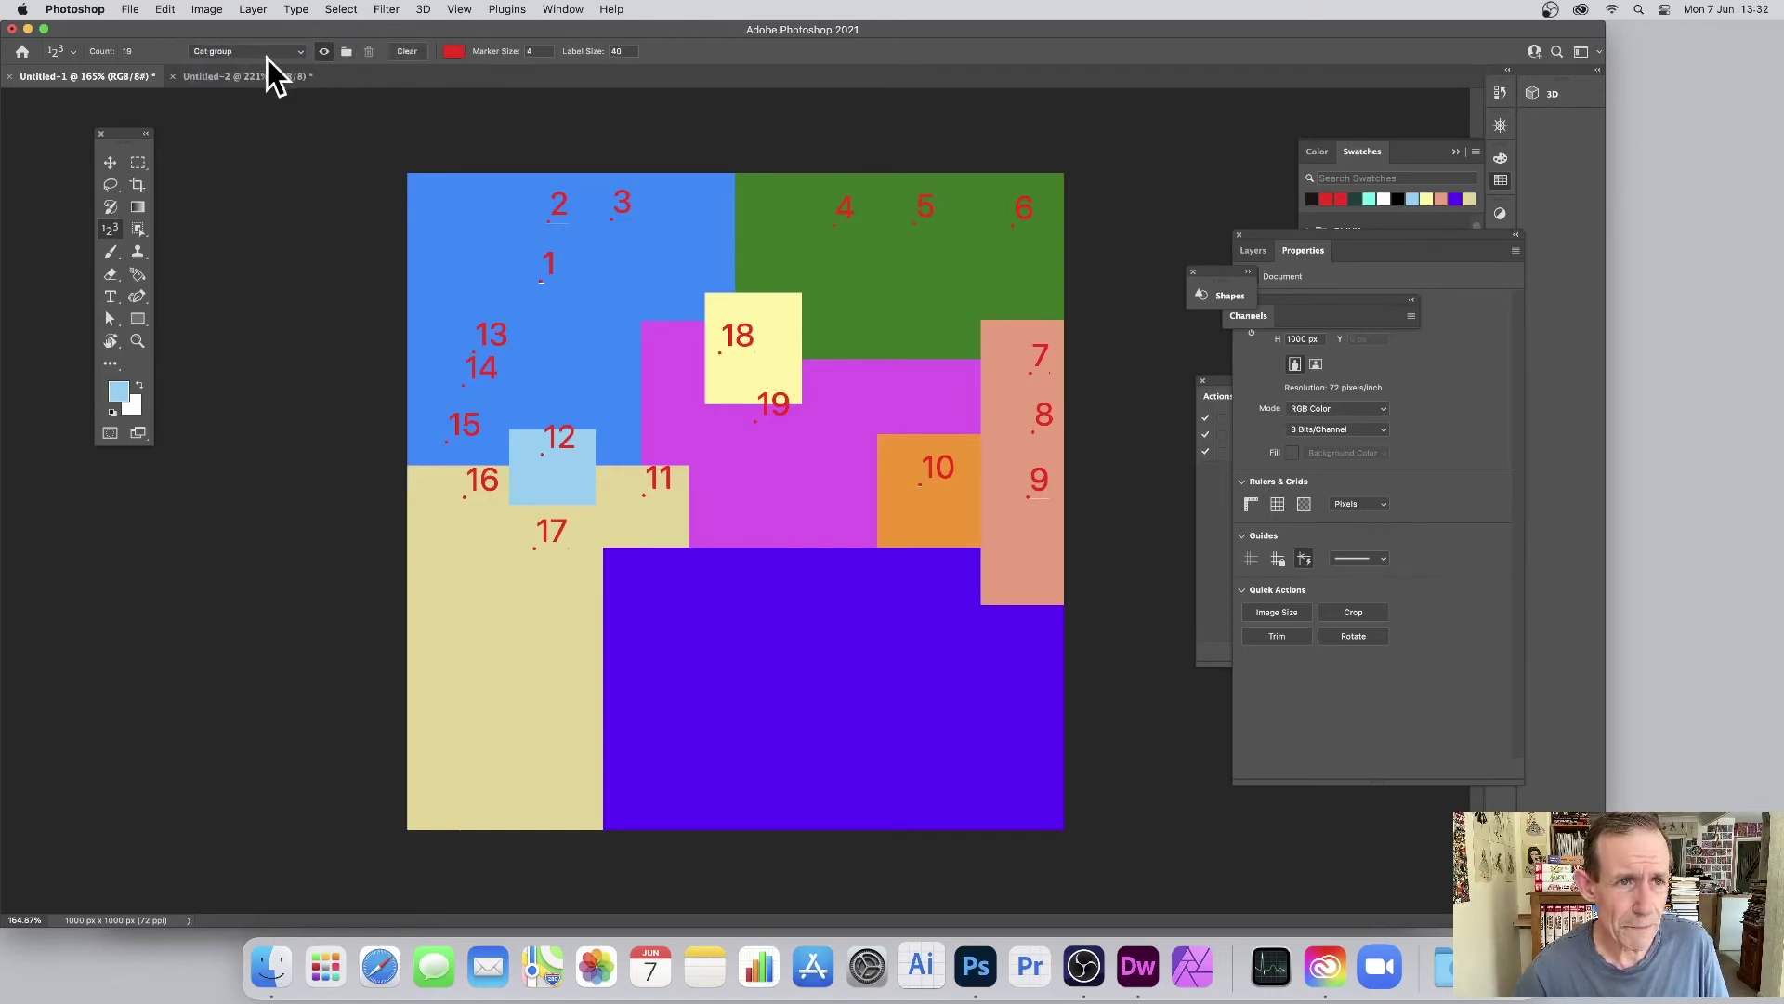
{"action": "left_click", "coordinate": [407, 52]}
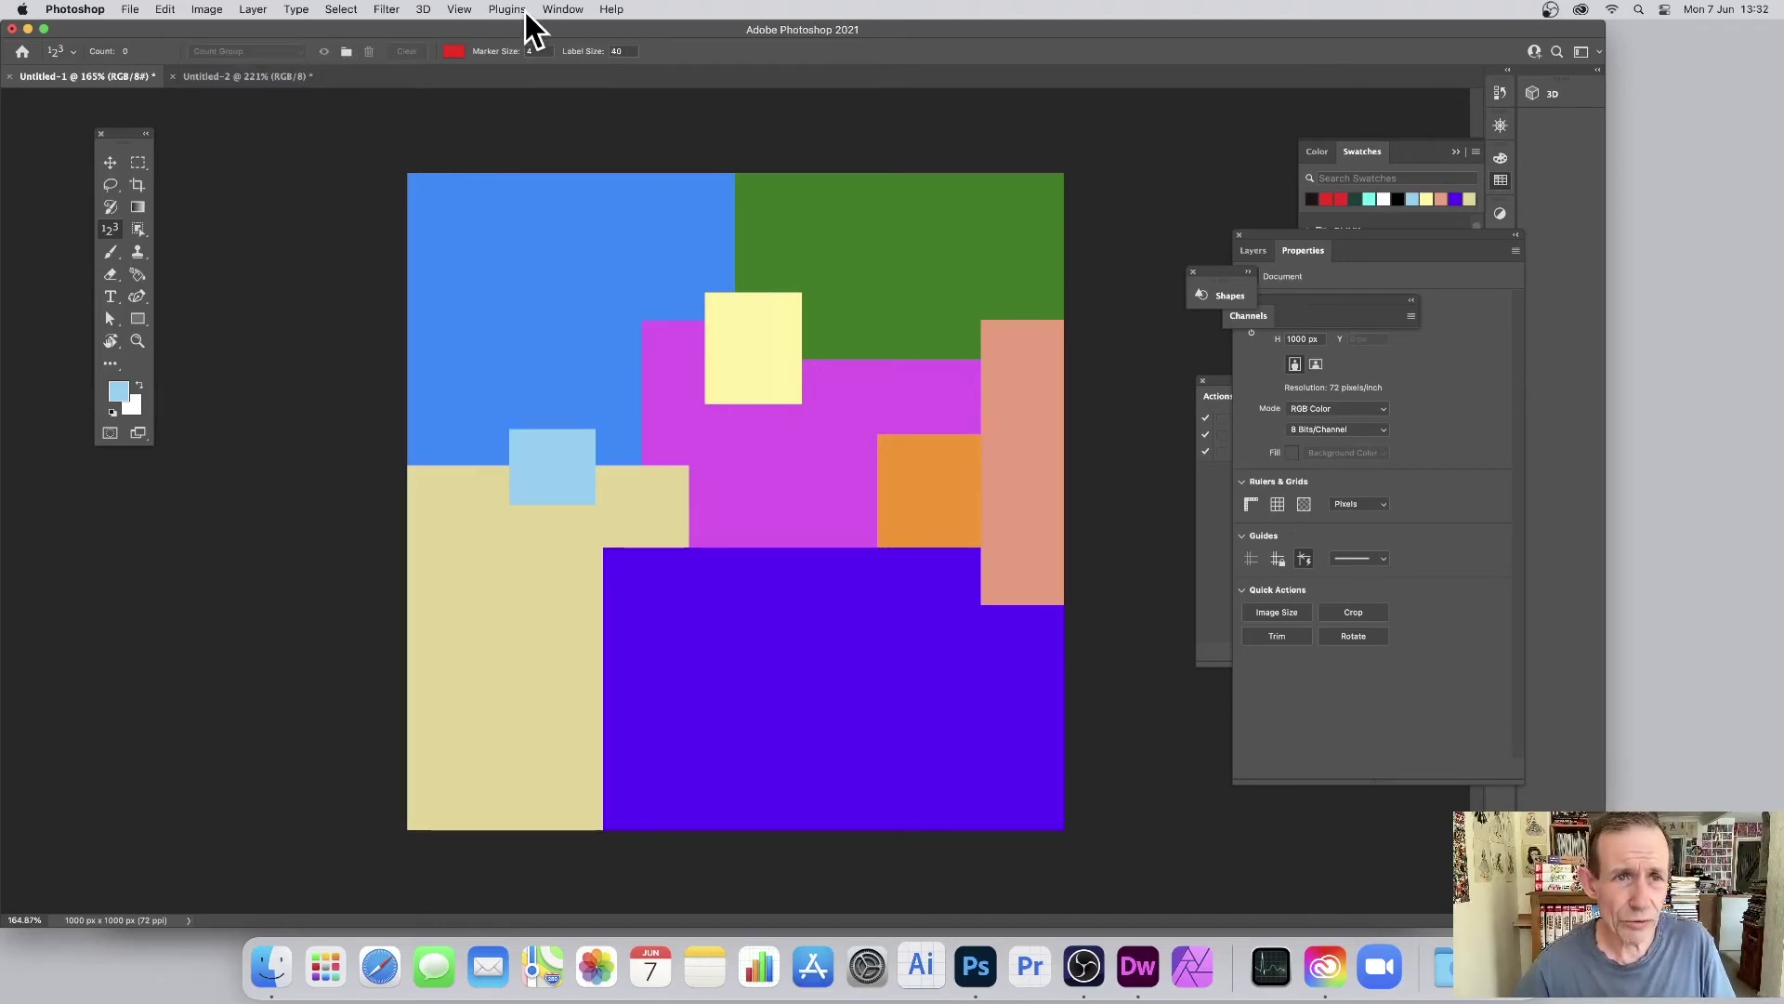
Create a new guide layout with 10 columns and 10 rows on the canvas.
{"action": "left_click", "coordinate": [459, 10]}
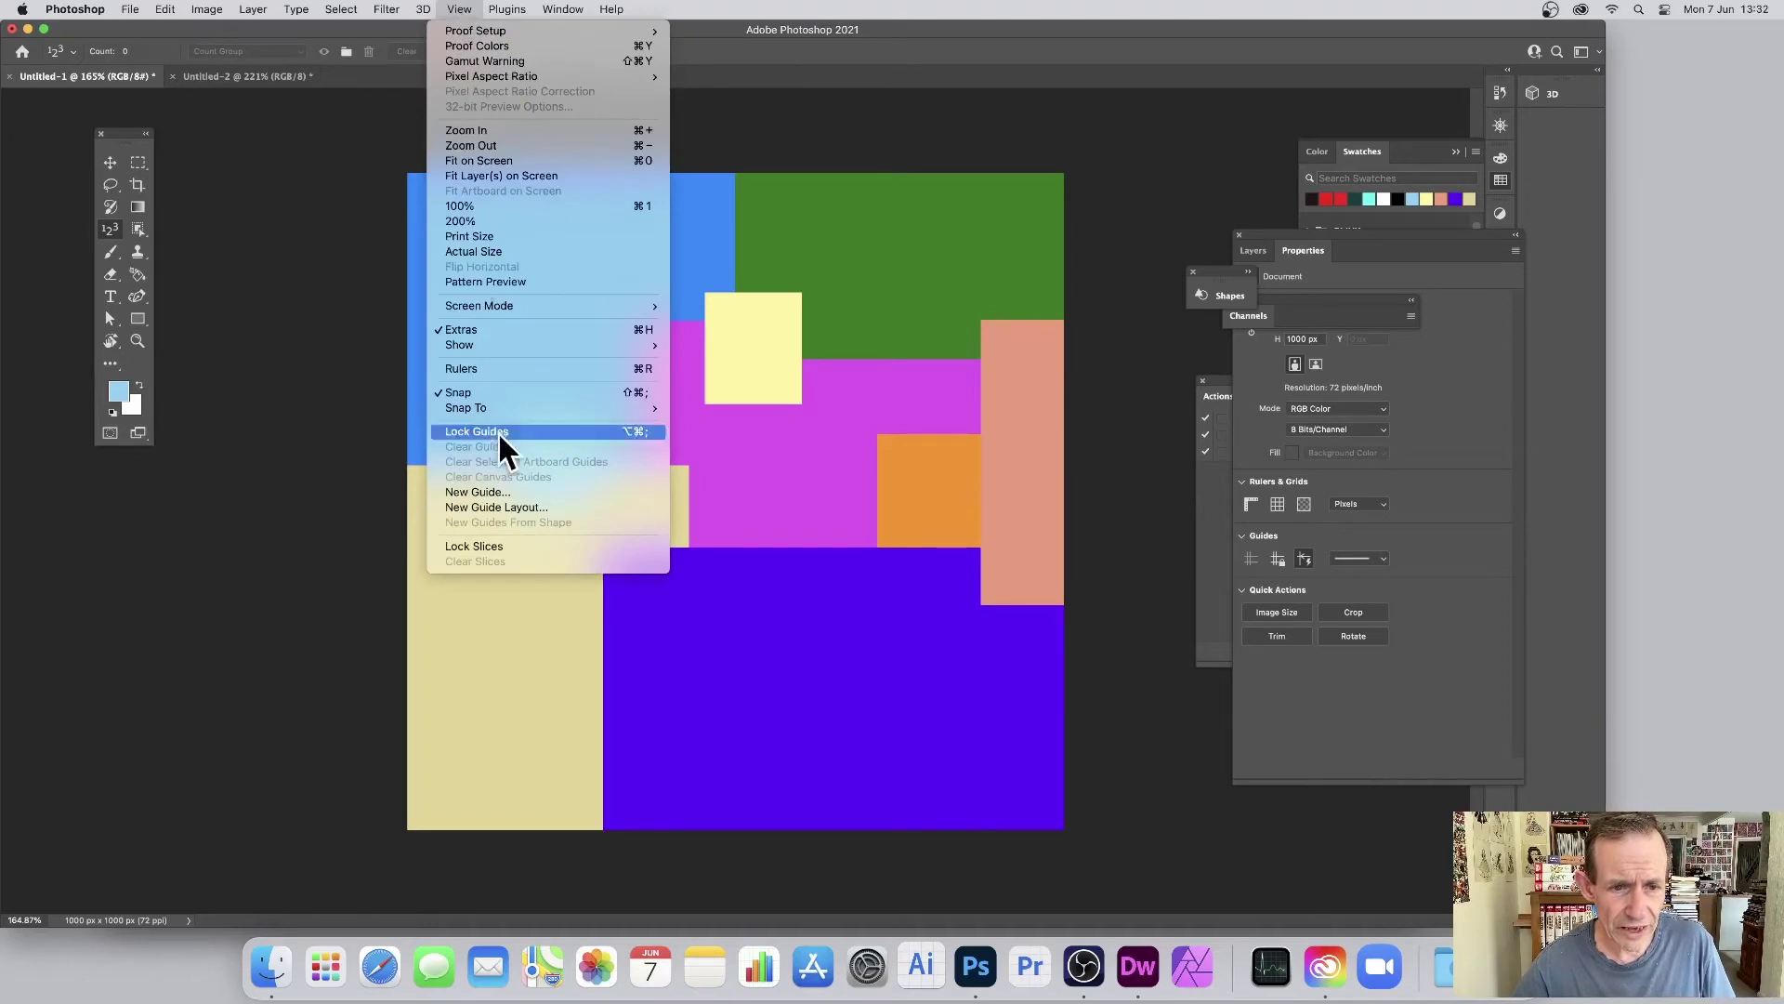
{"action": "left_click", "coordinate": [507, 505]}
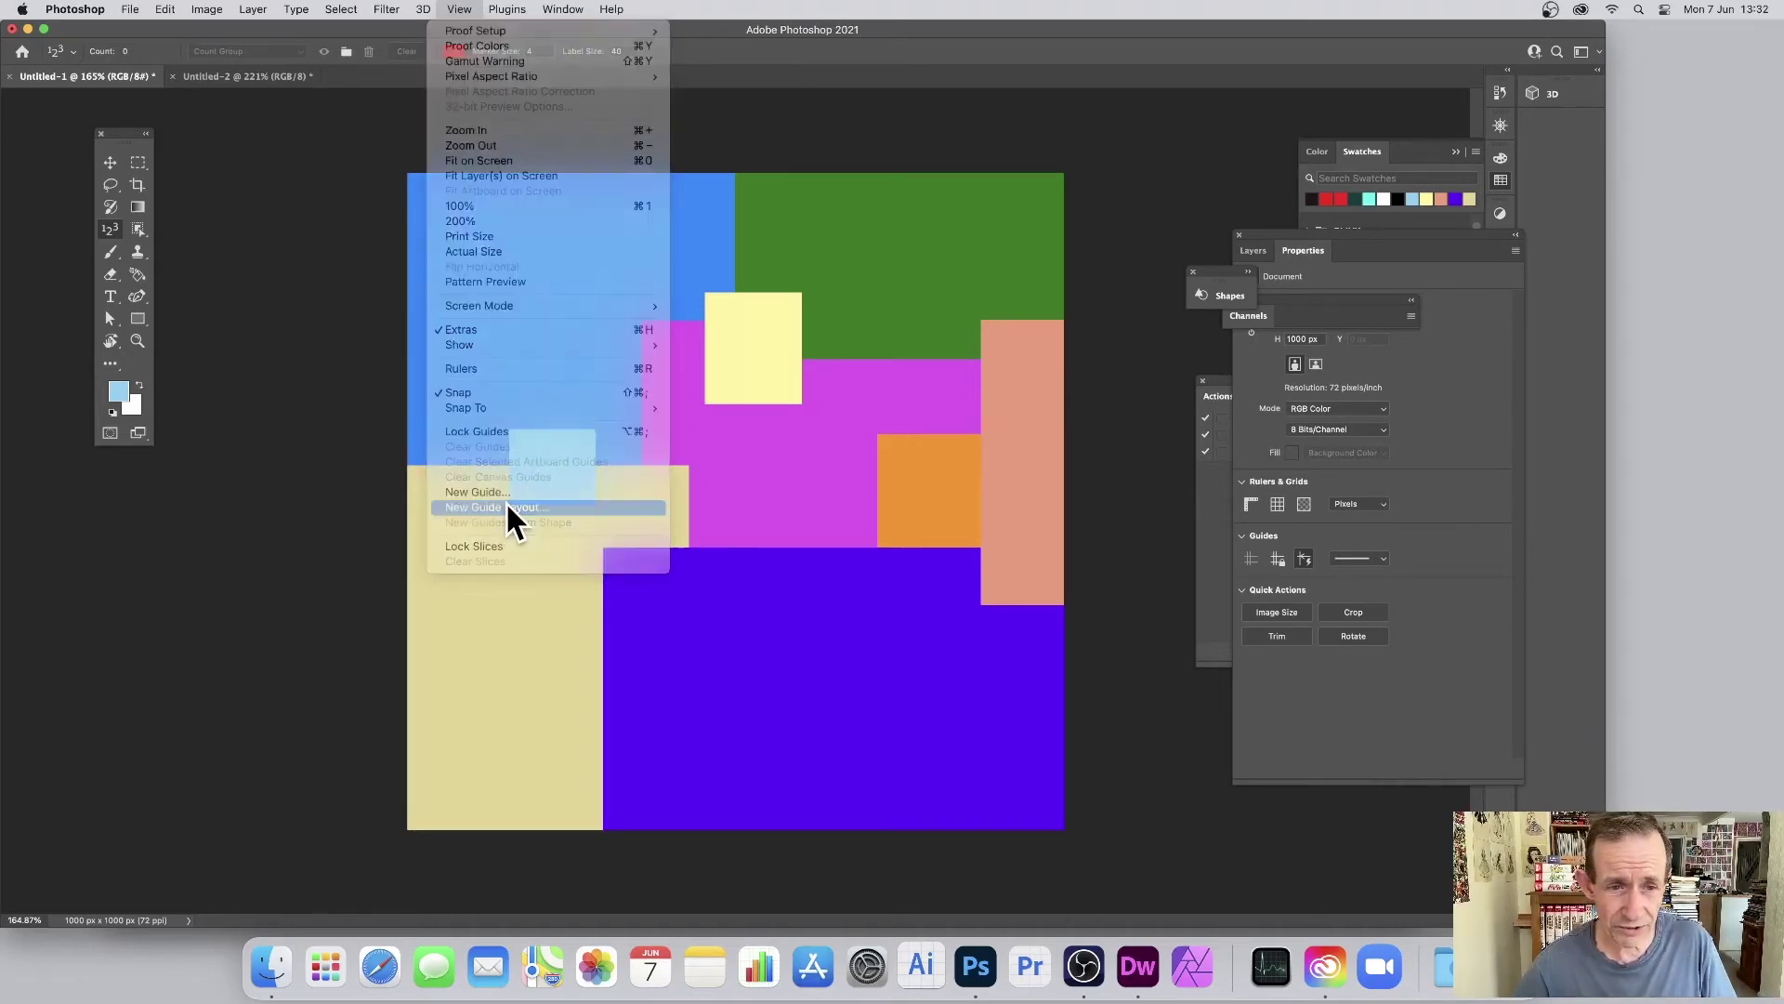
{"action": "left_click_drag", "start_coordinate": [823, 346], "coordinate": [941, 299]}
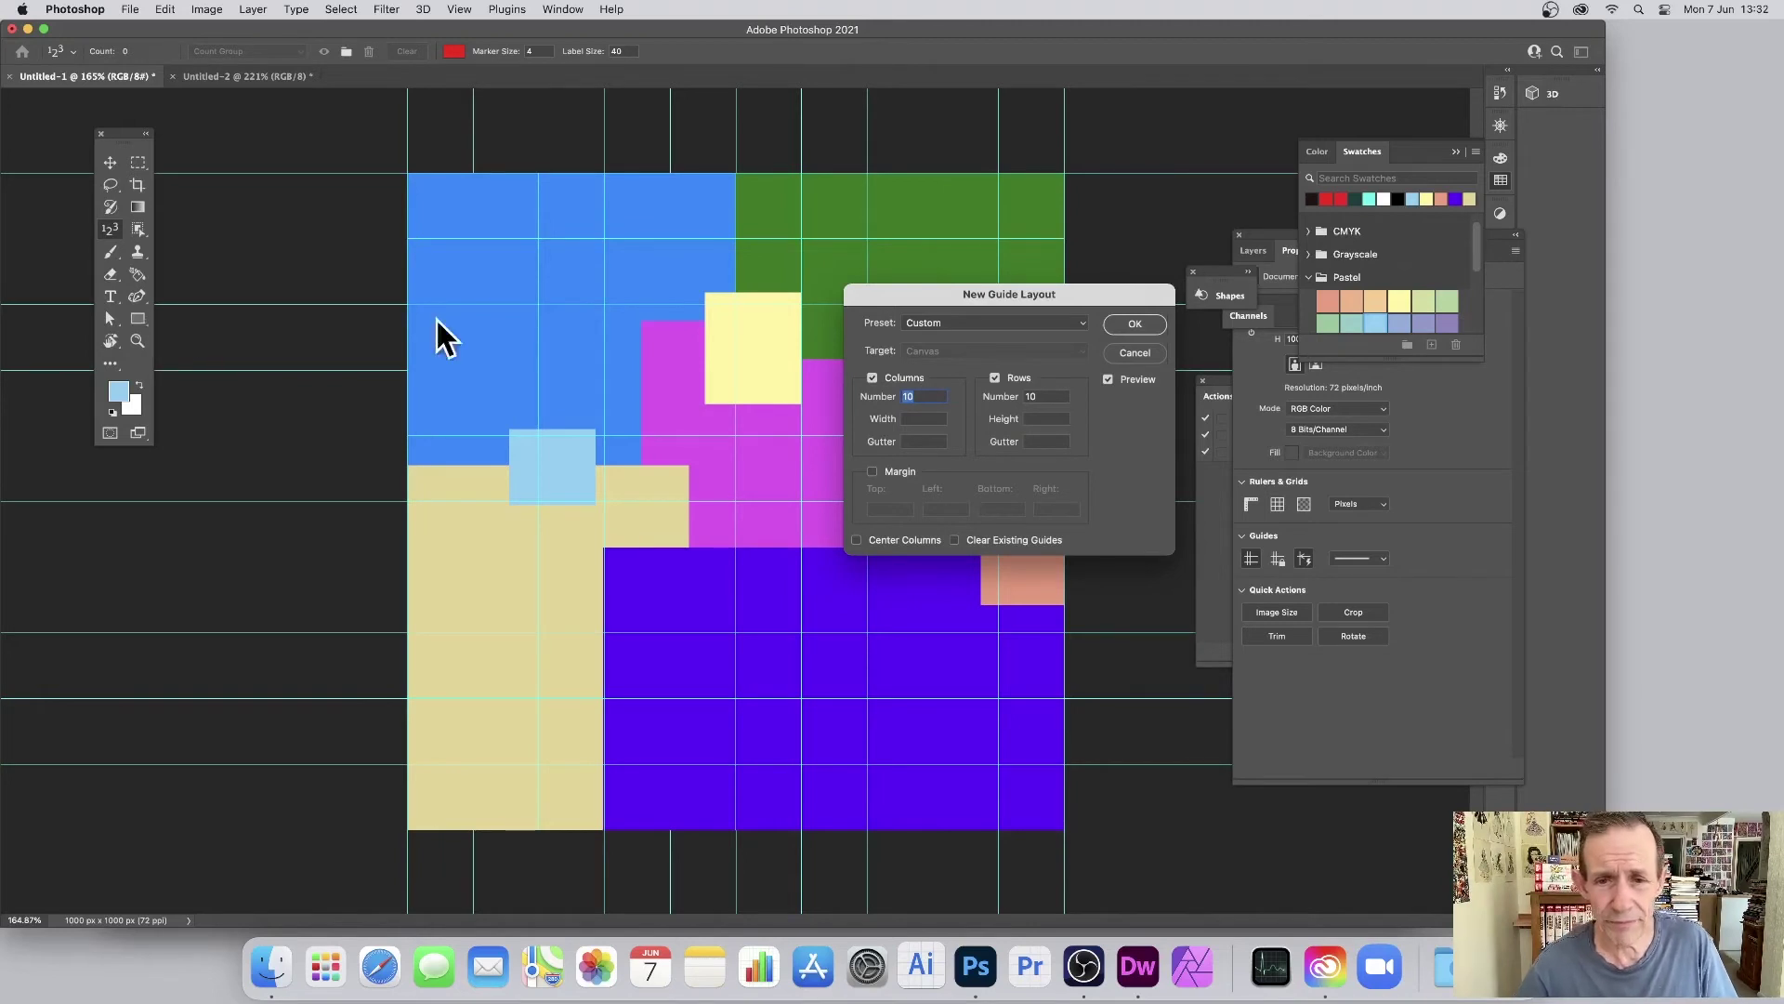
{"action": "left_click", "coordinate": [1132, 325]}
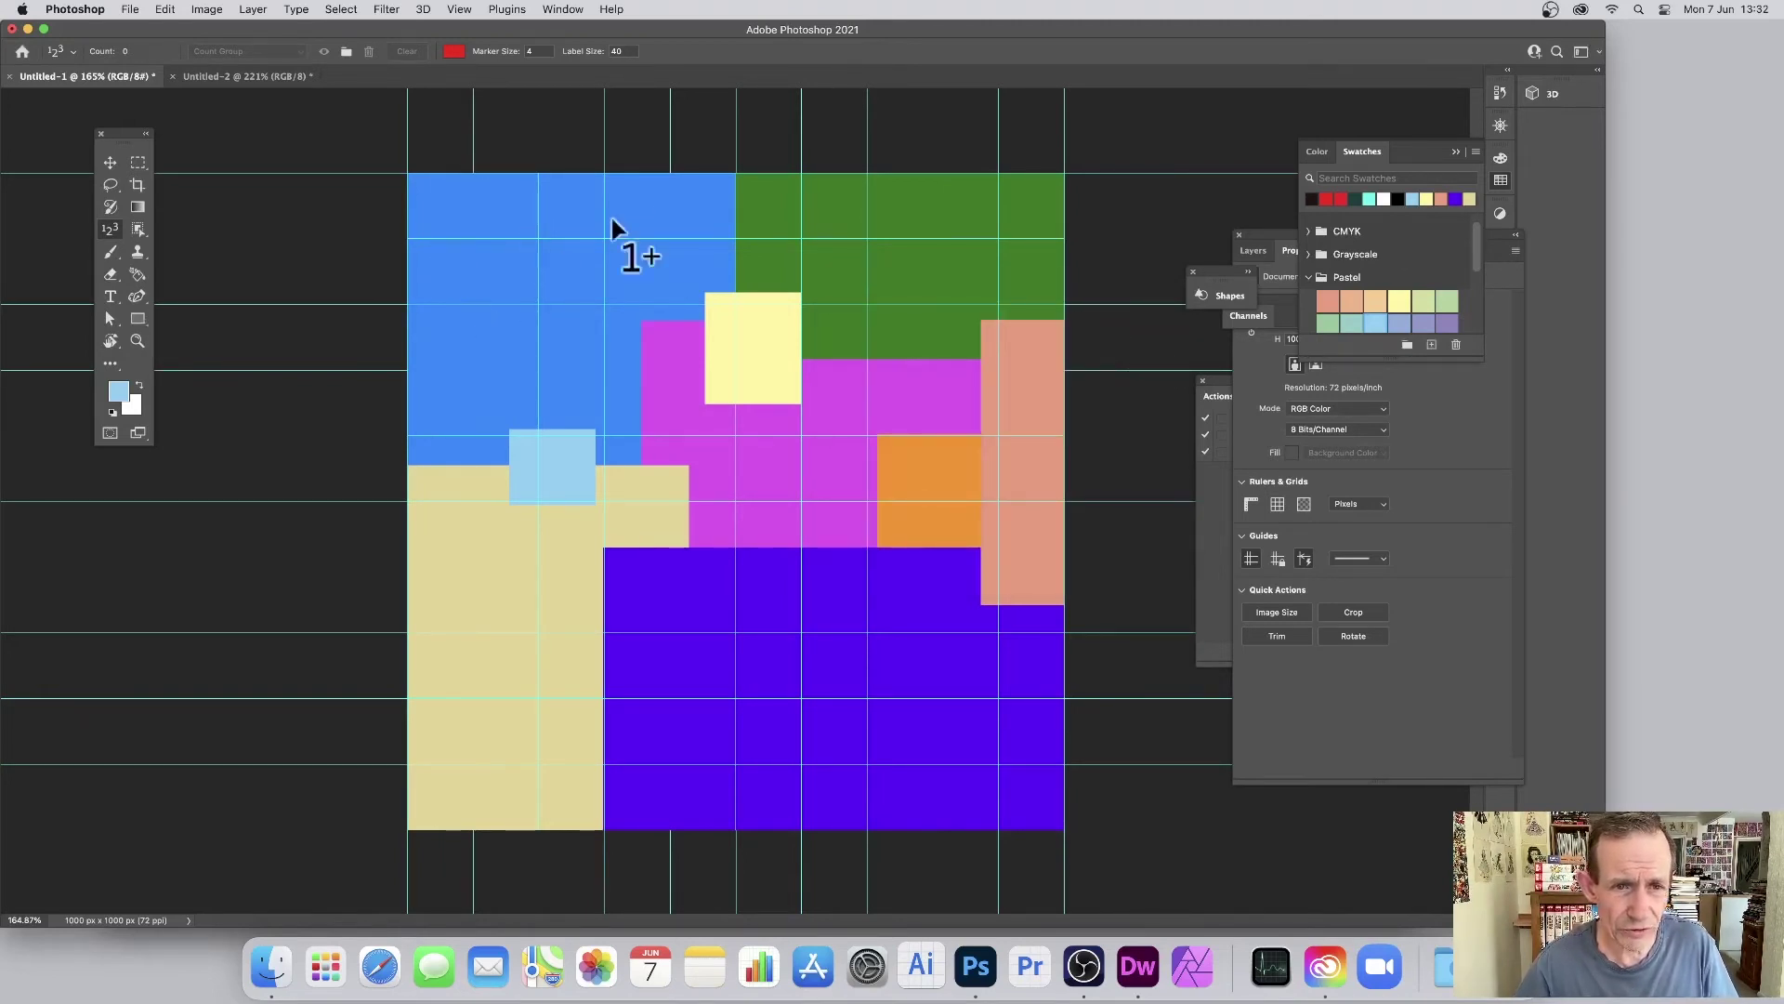
Place nine Cat group markers on the vertical guide intersections along the first horizontal guide below the canvas's upper edge.
{"action": "left_click", "coordinate": [473, 237]}
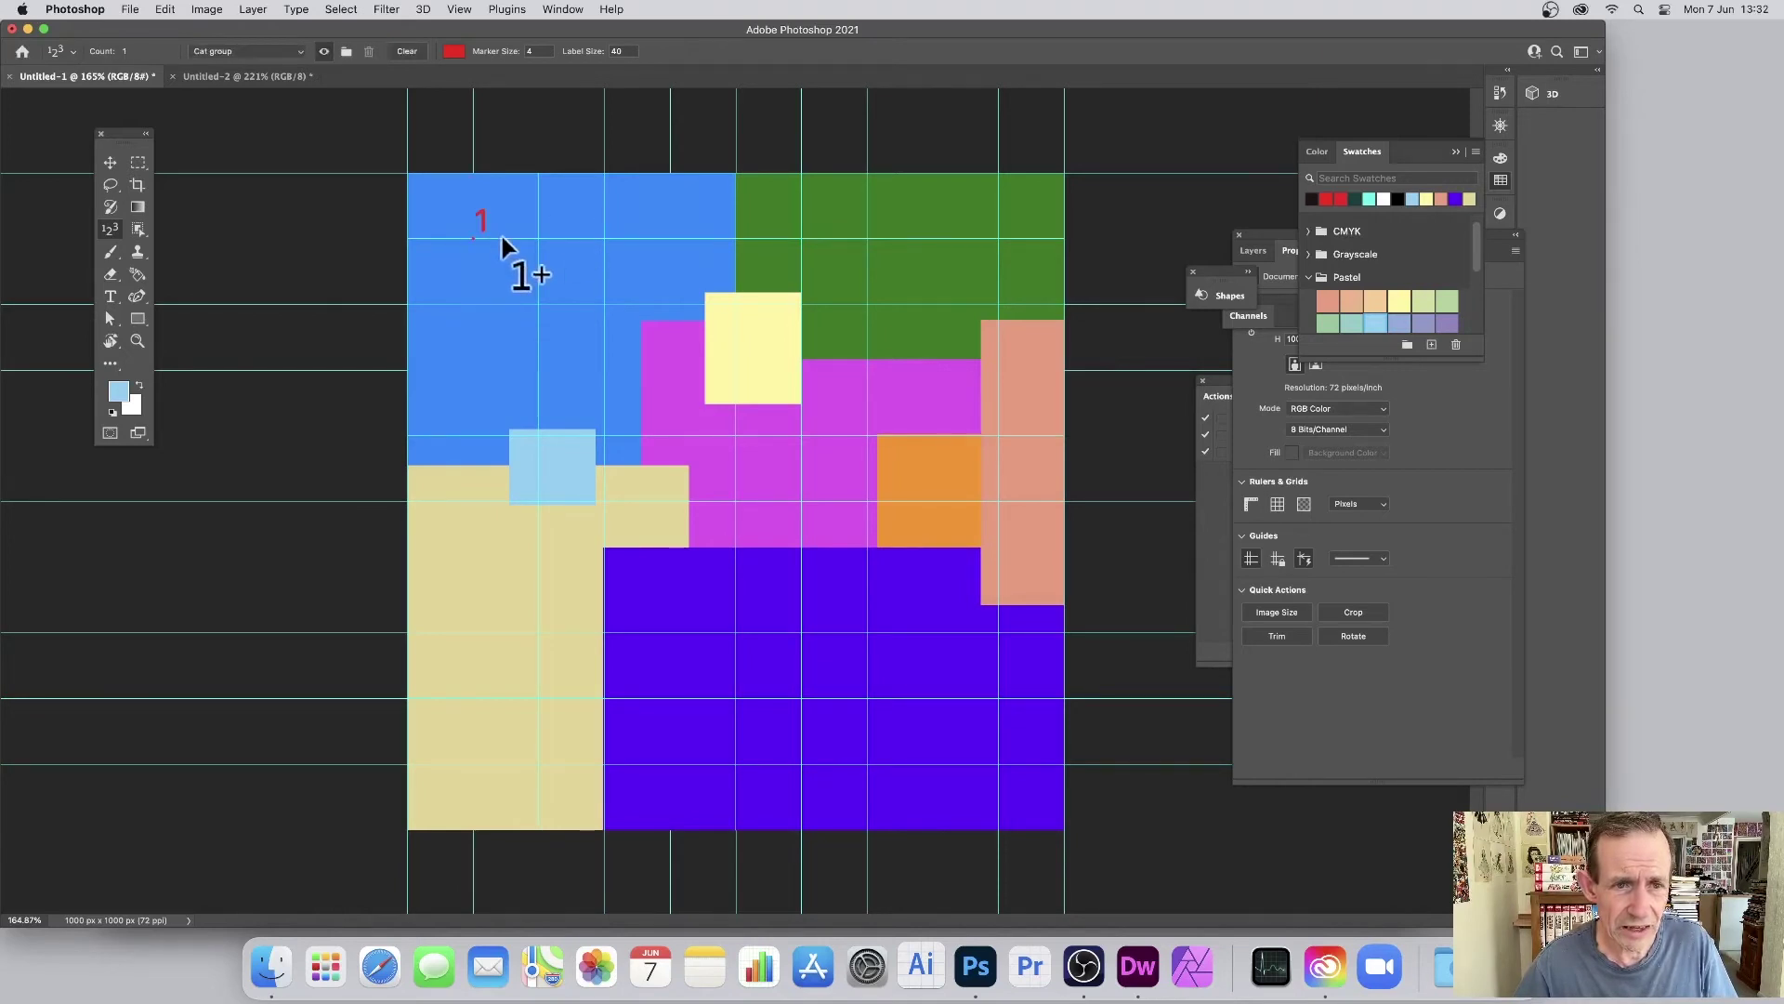
{"action": "left_click", "coordinate": [539, 238]}
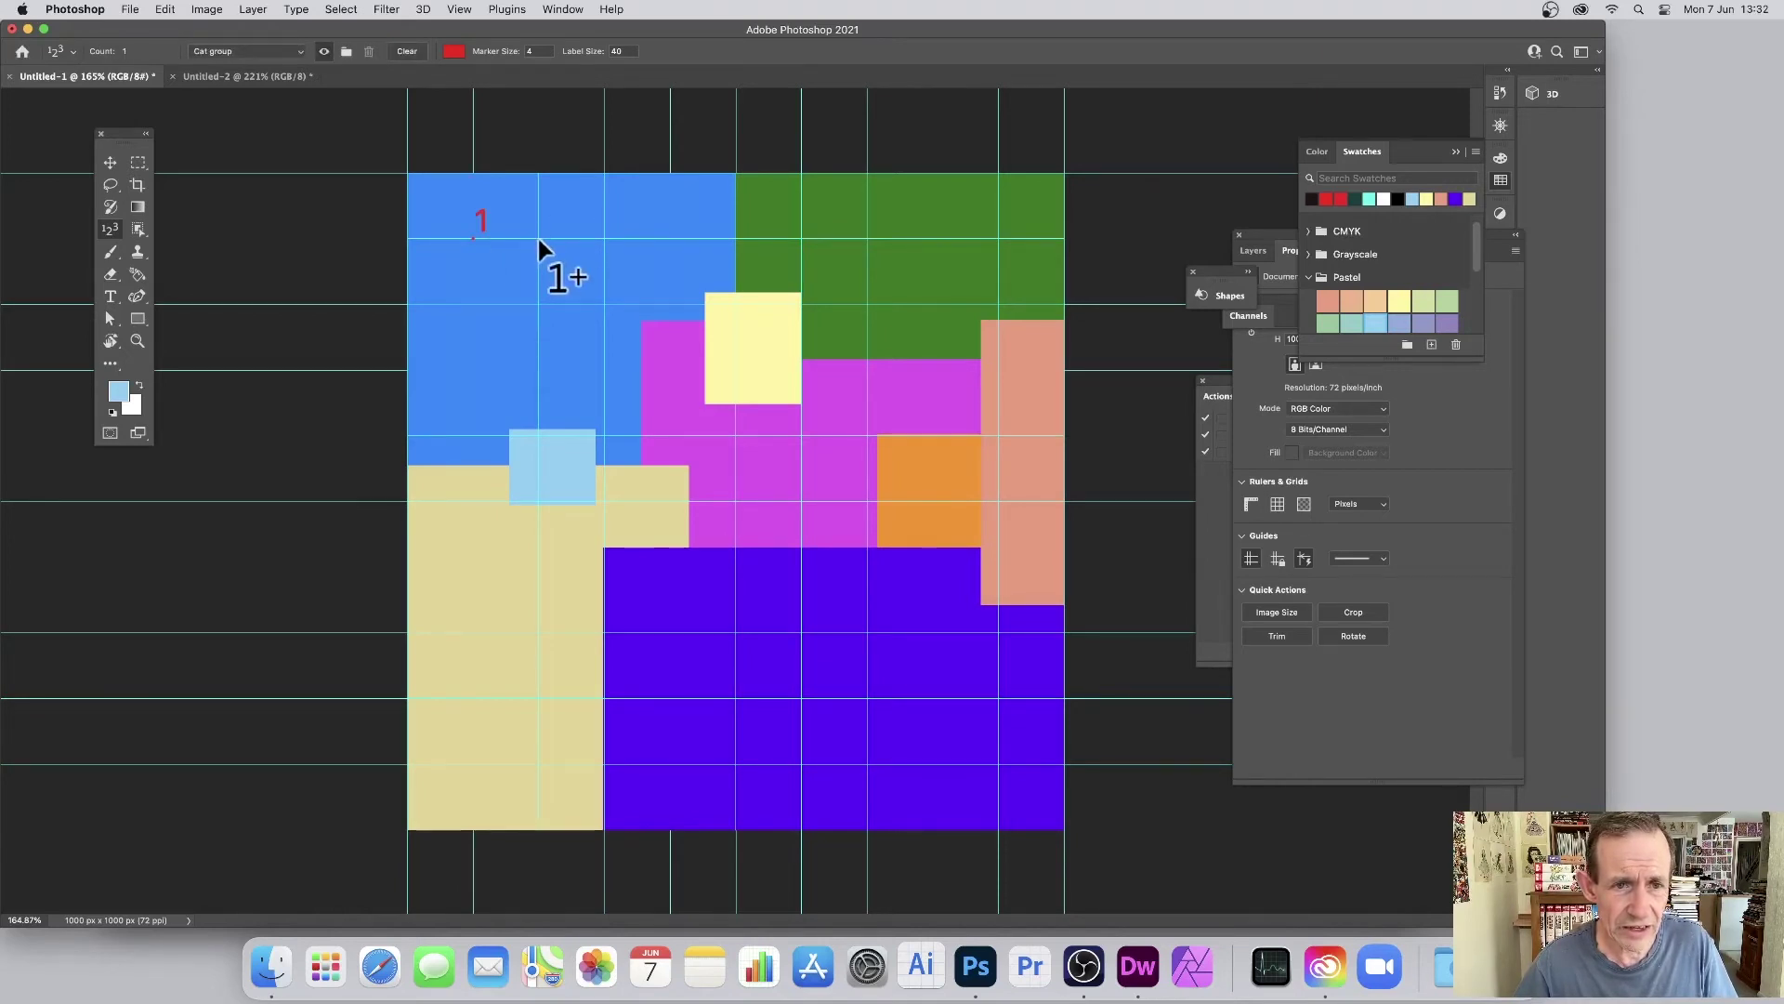
{"action": "left_click", "coordinate": [604, 238]}
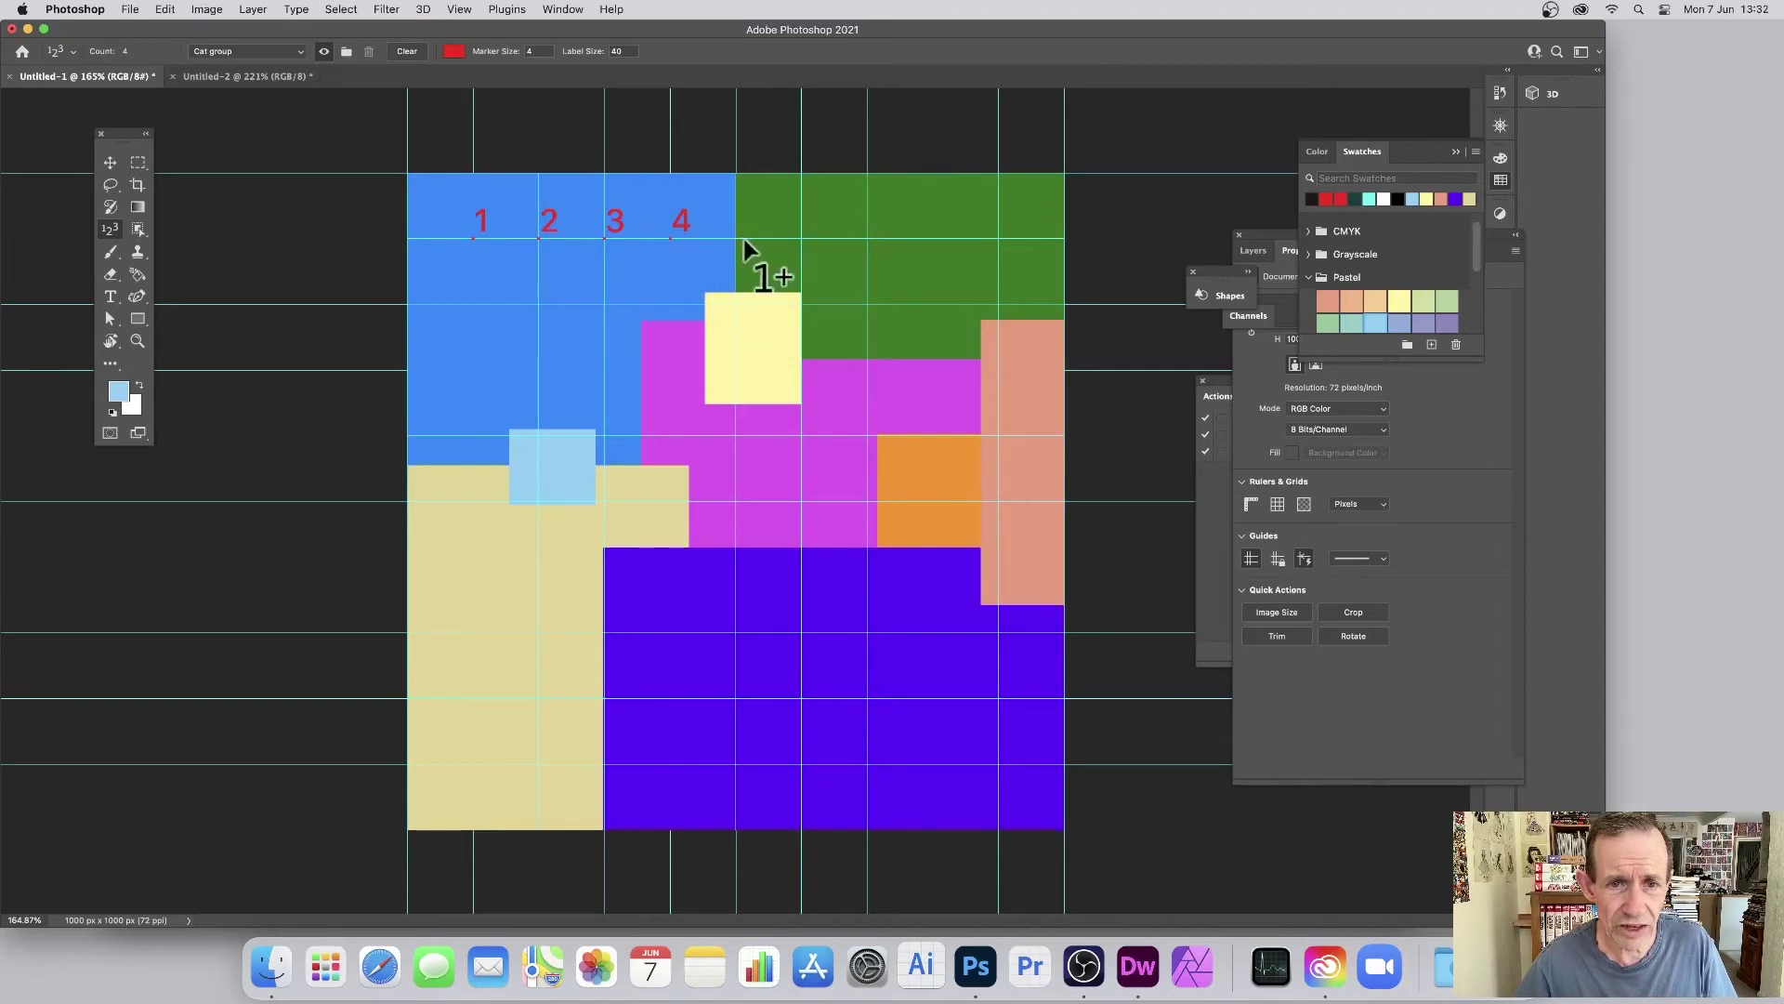
{"action": "left_click", "coordinate": [800, 238]}
{"action": "left_click", "coordinate": [867, 238]}
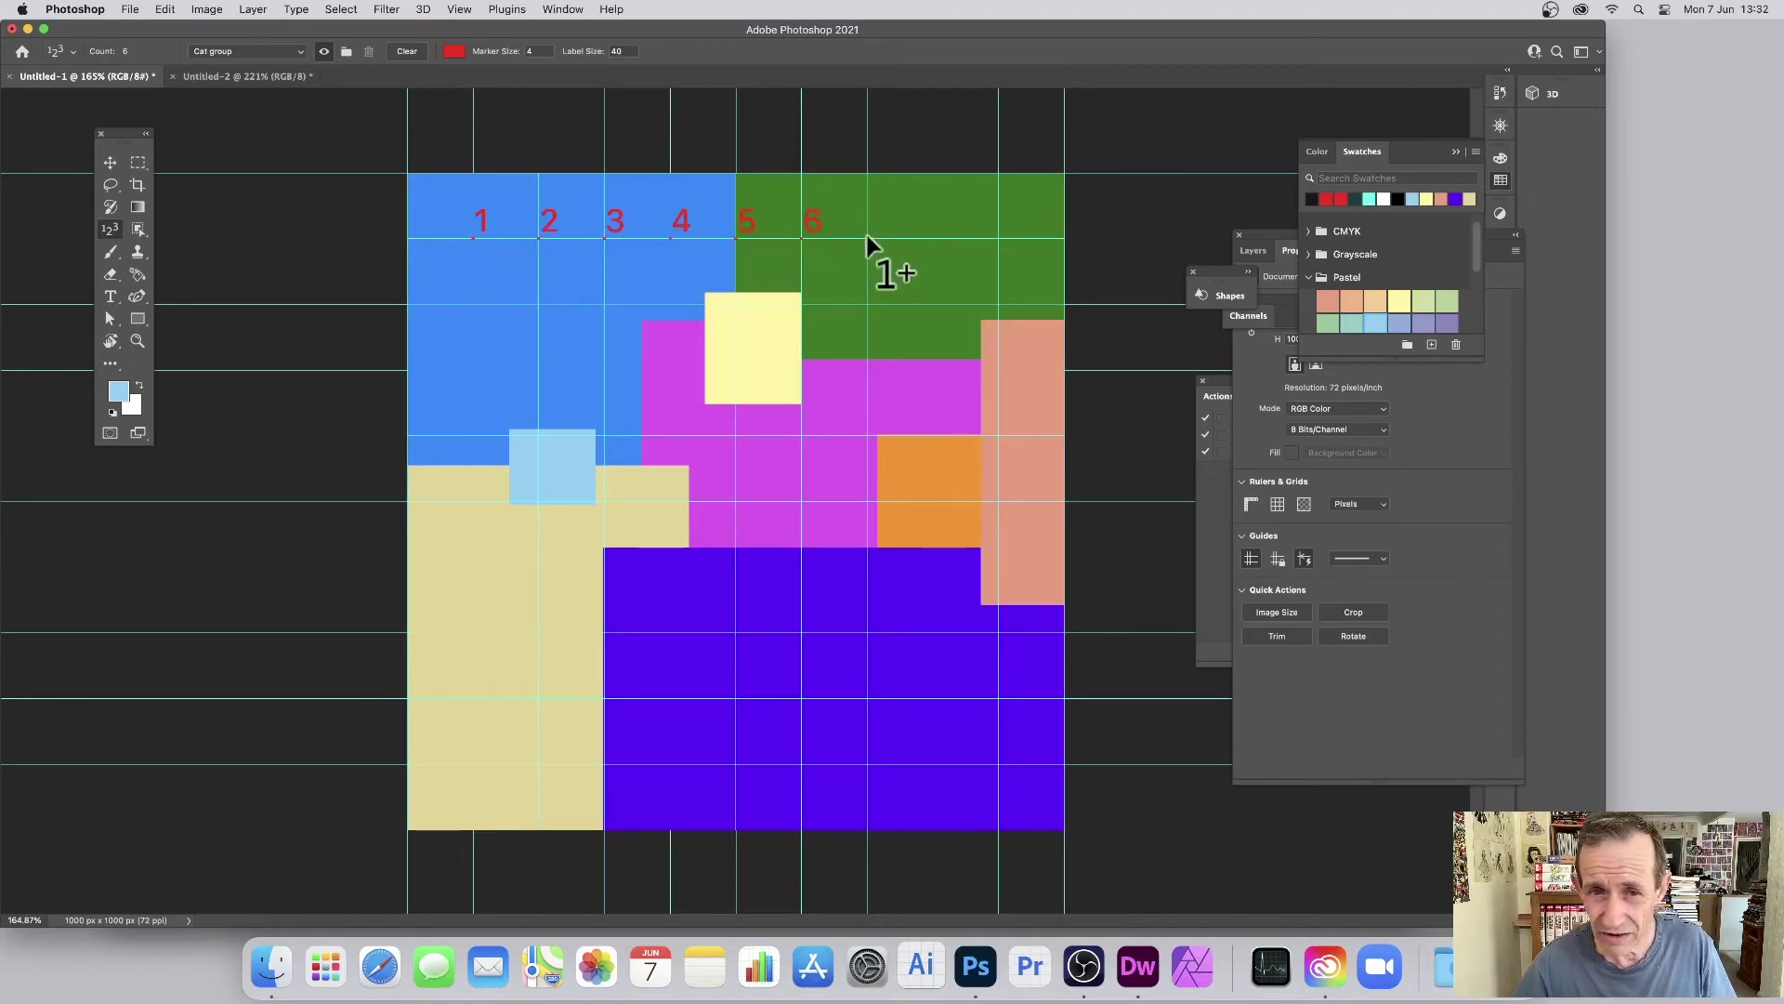
{"action": "left_click", "coordinate": [932, 238]}
{"action": "left_click", "coordinate": [998, 238]}
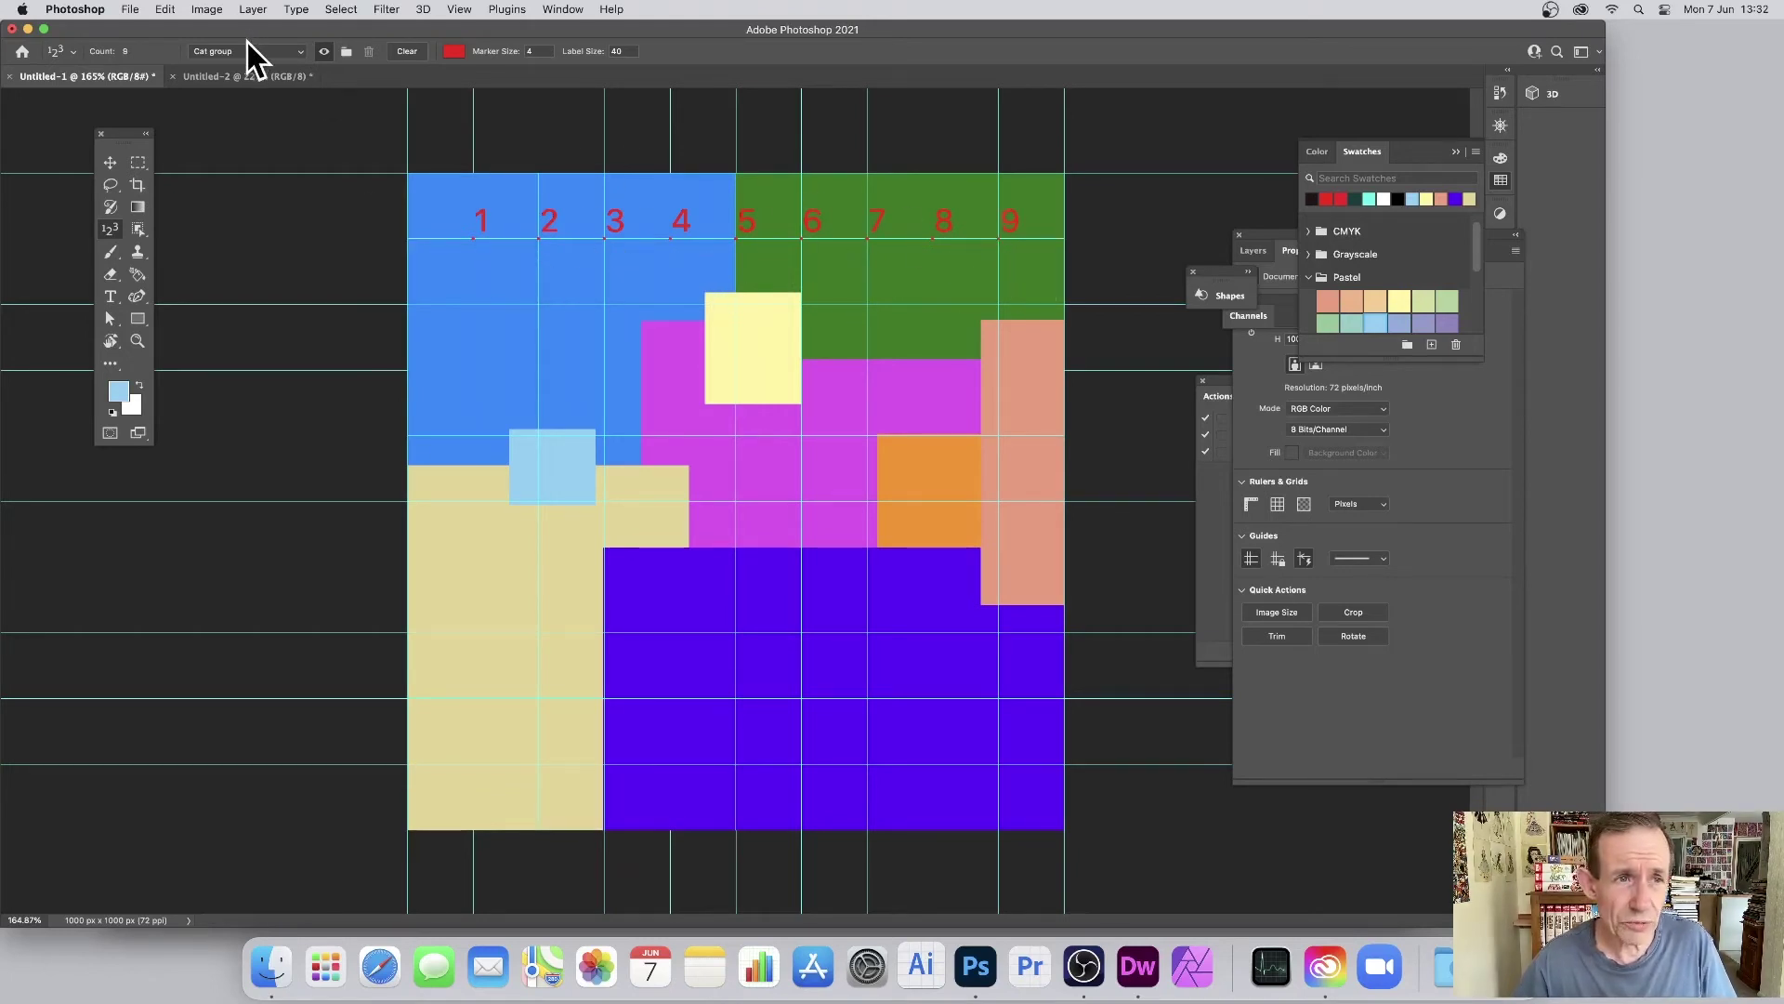
Create a count group with the default name Count Group 2 and place nine markers on the intersections along the second interior horizontal guide.
{"action": "left_click", "coordinate": [347, 53]}
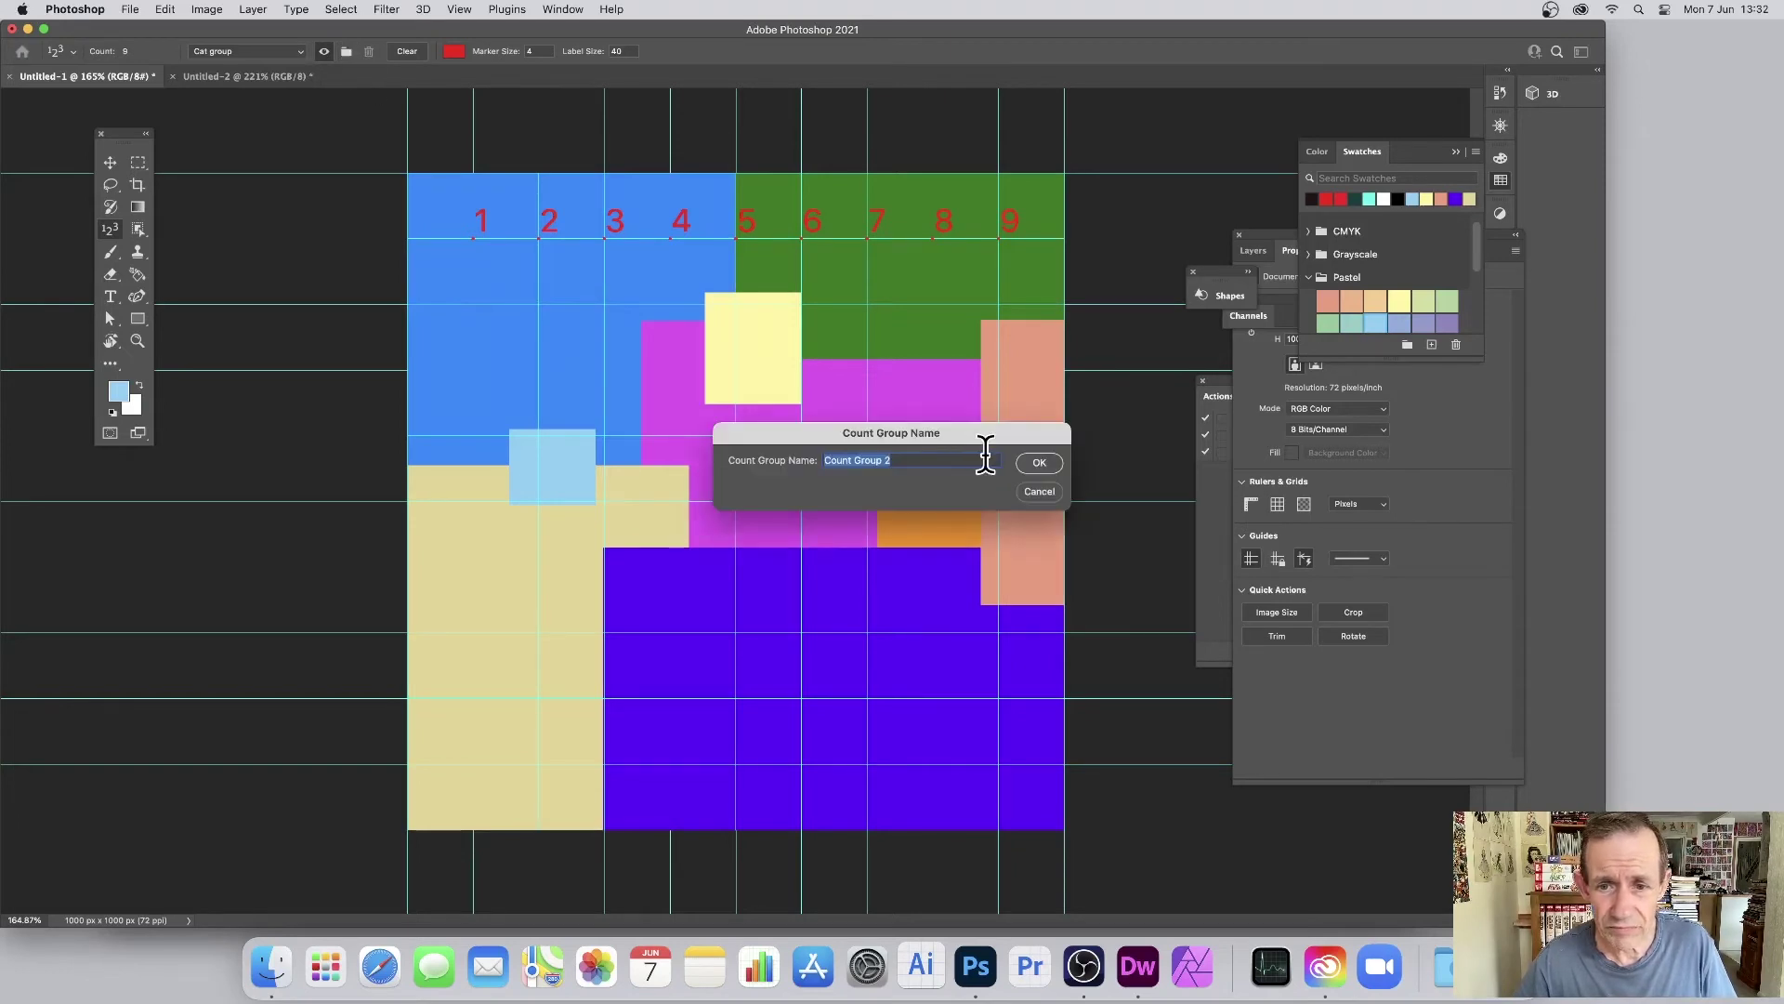
{"action": "left_click", "coordinate": [1035, 461]}
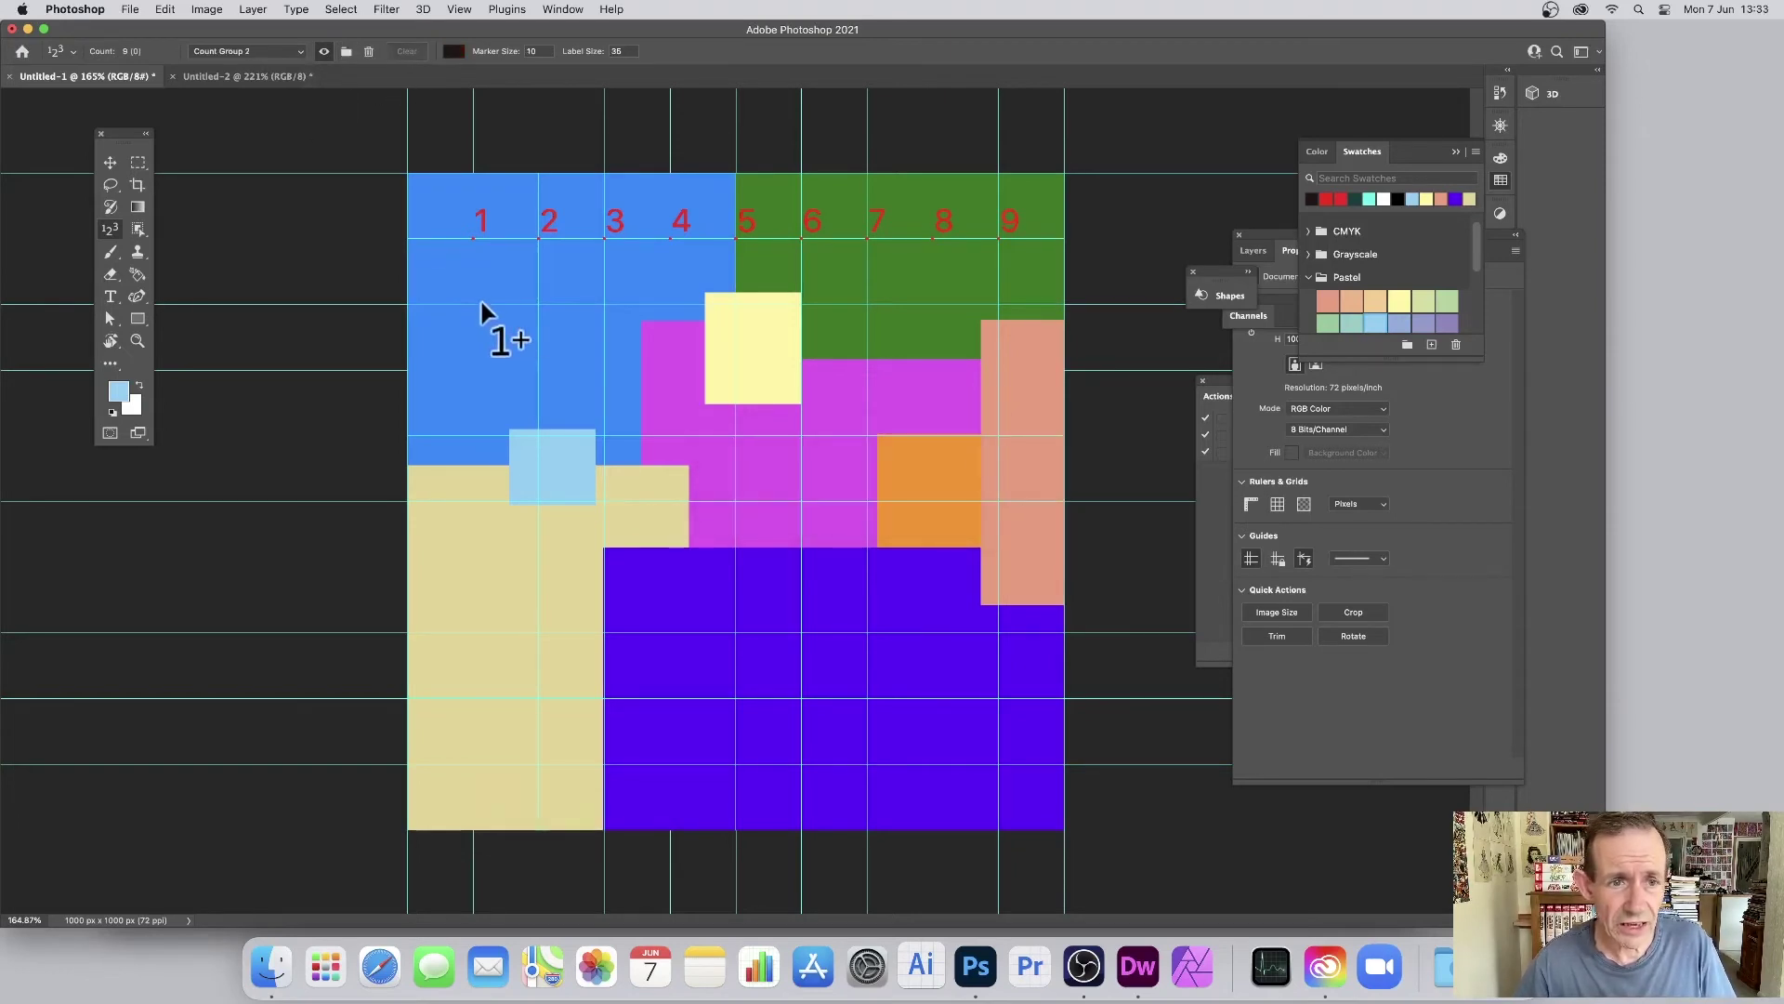
{"action": "left_click", "coordinate": [473, 304]}
{"action": "left_click", "coordinate": [539, 304]}
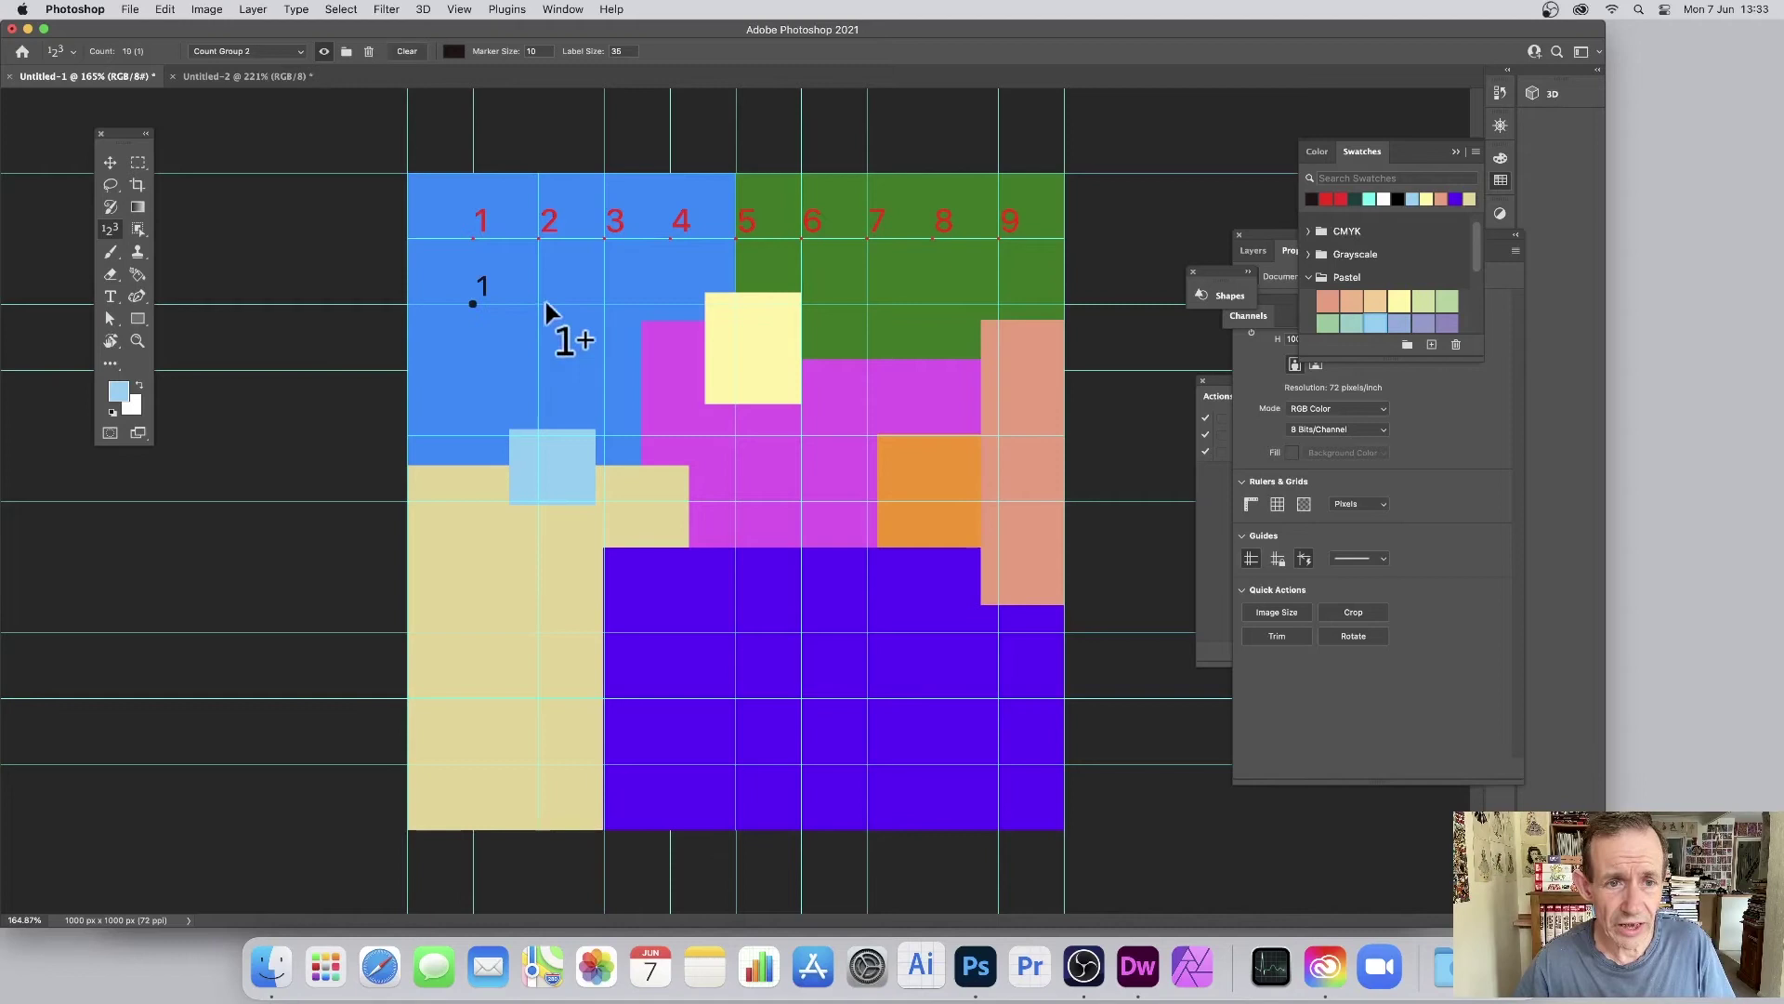
{"action": "left_click", "coordinate": [605, 303]}
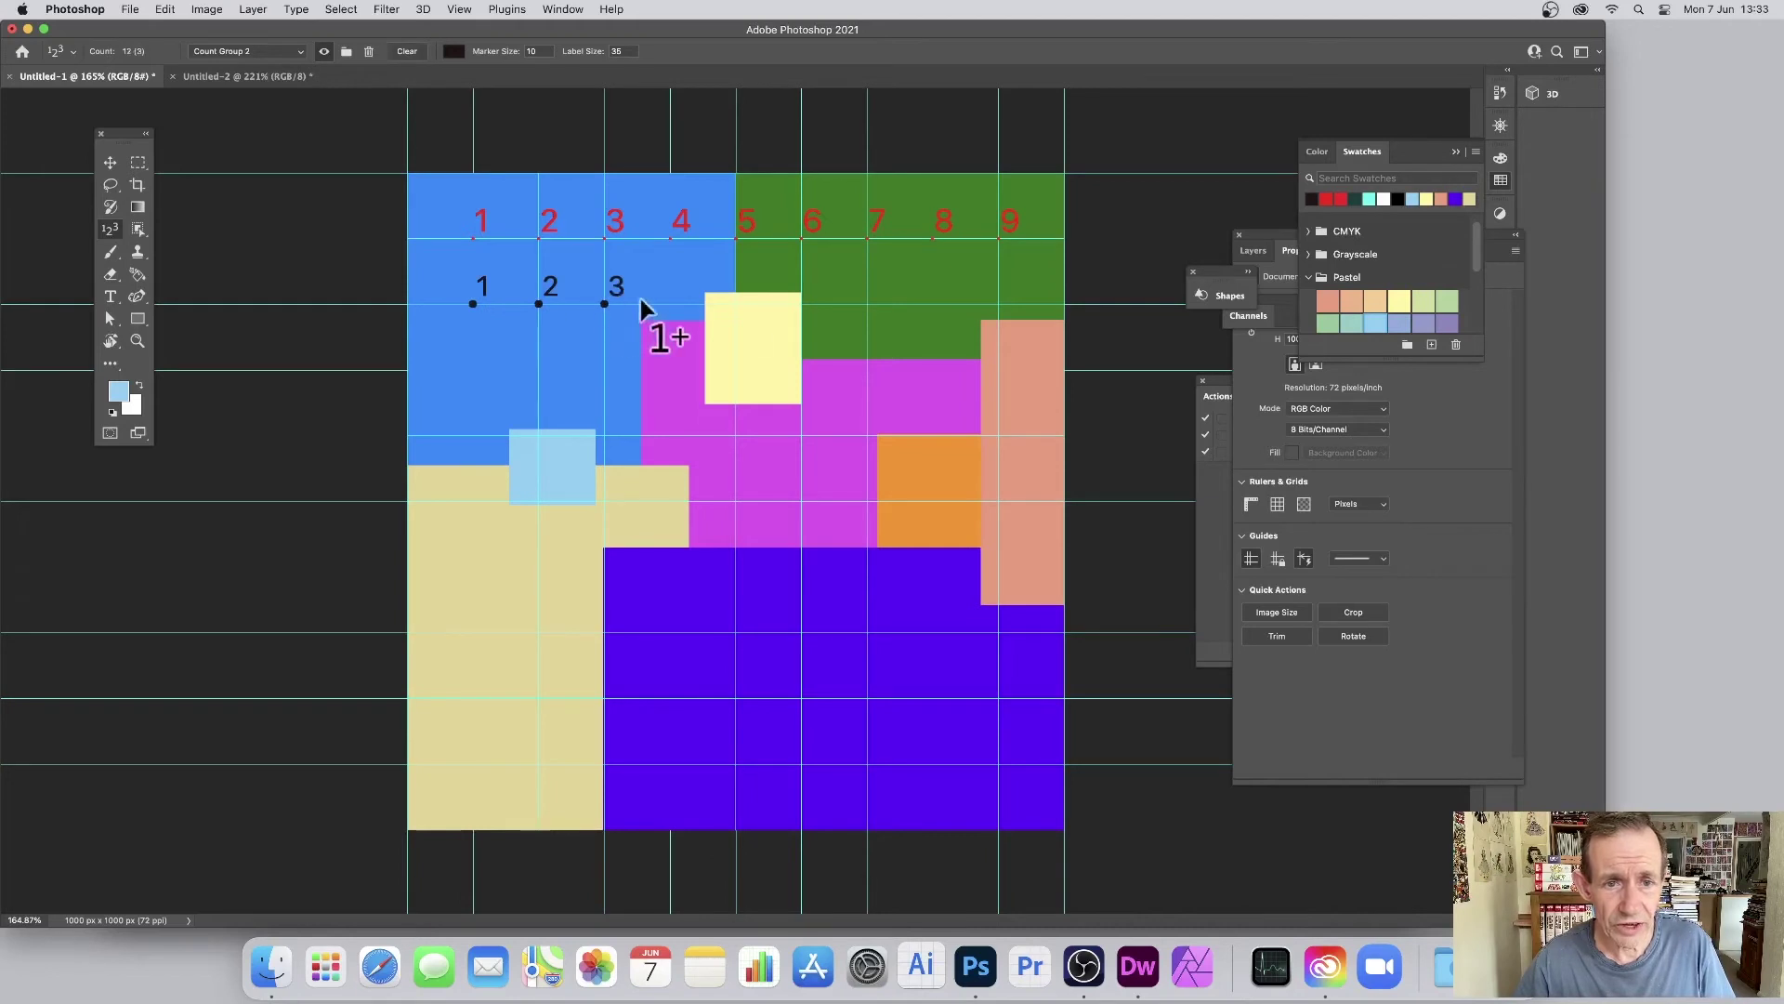
{"action": "left_click", "coordinate": [736, 304]}
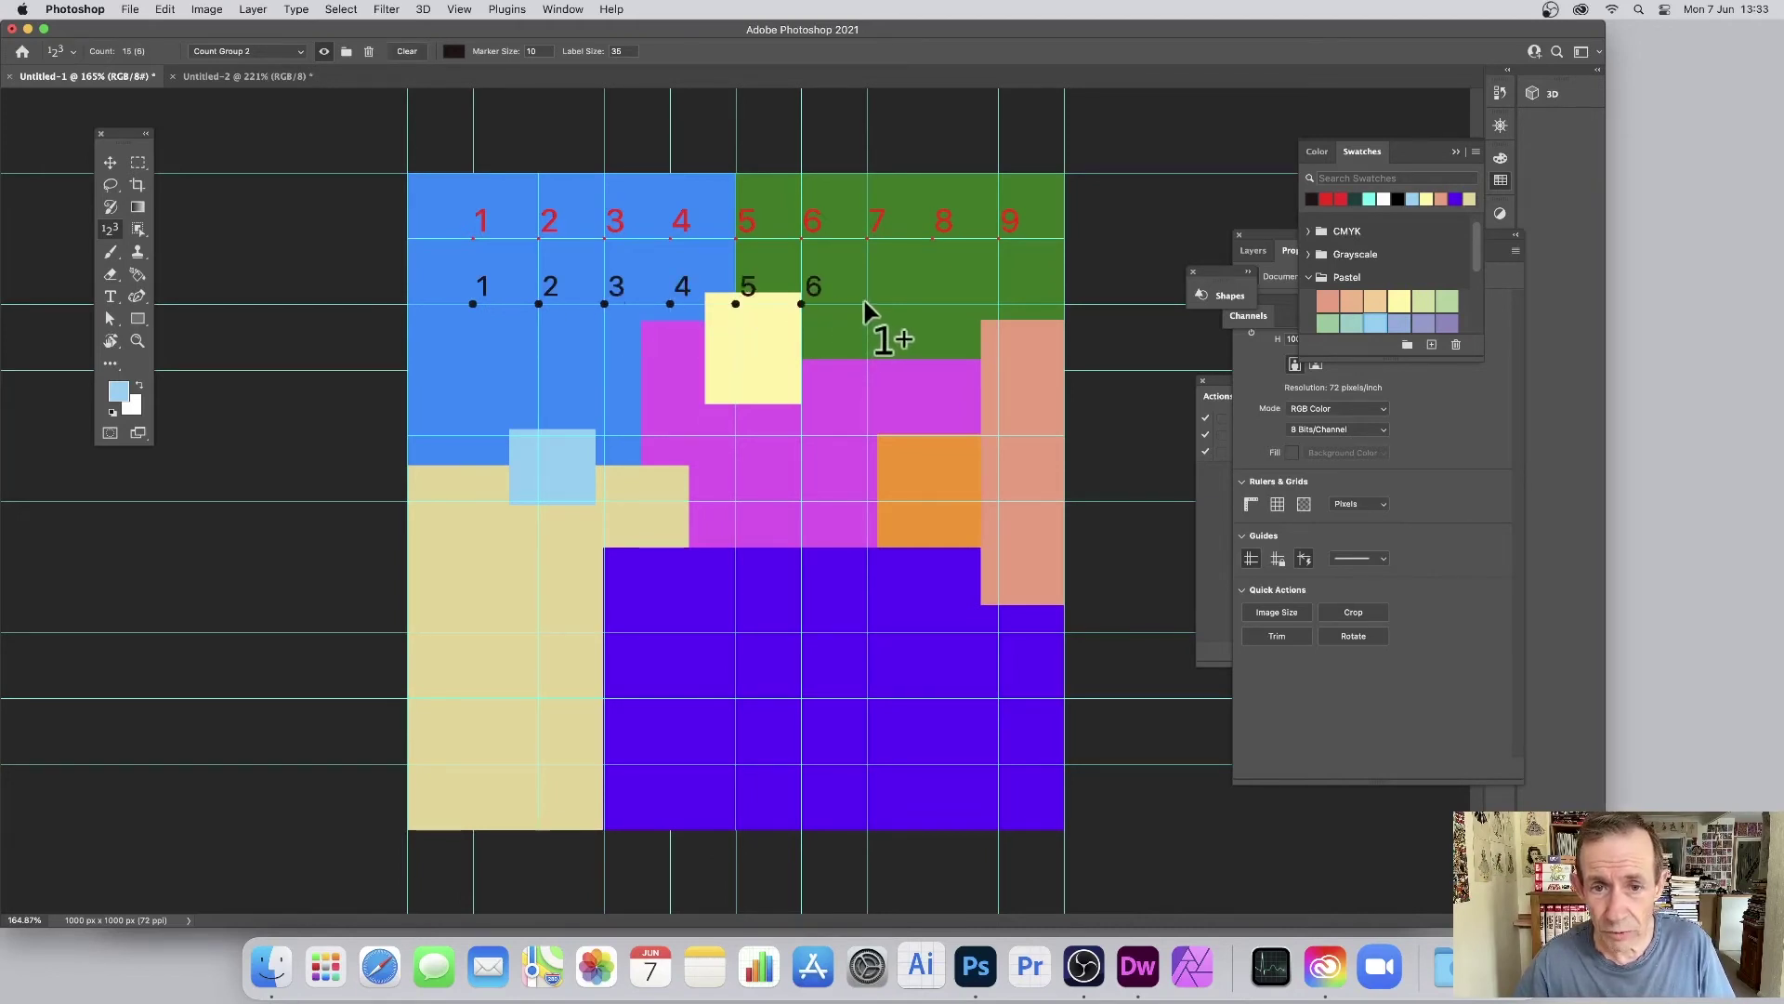
{"action": "left_click", "coordinate": [933, 304]}
{"action": "left_click", "coordinate": [999, 303]}
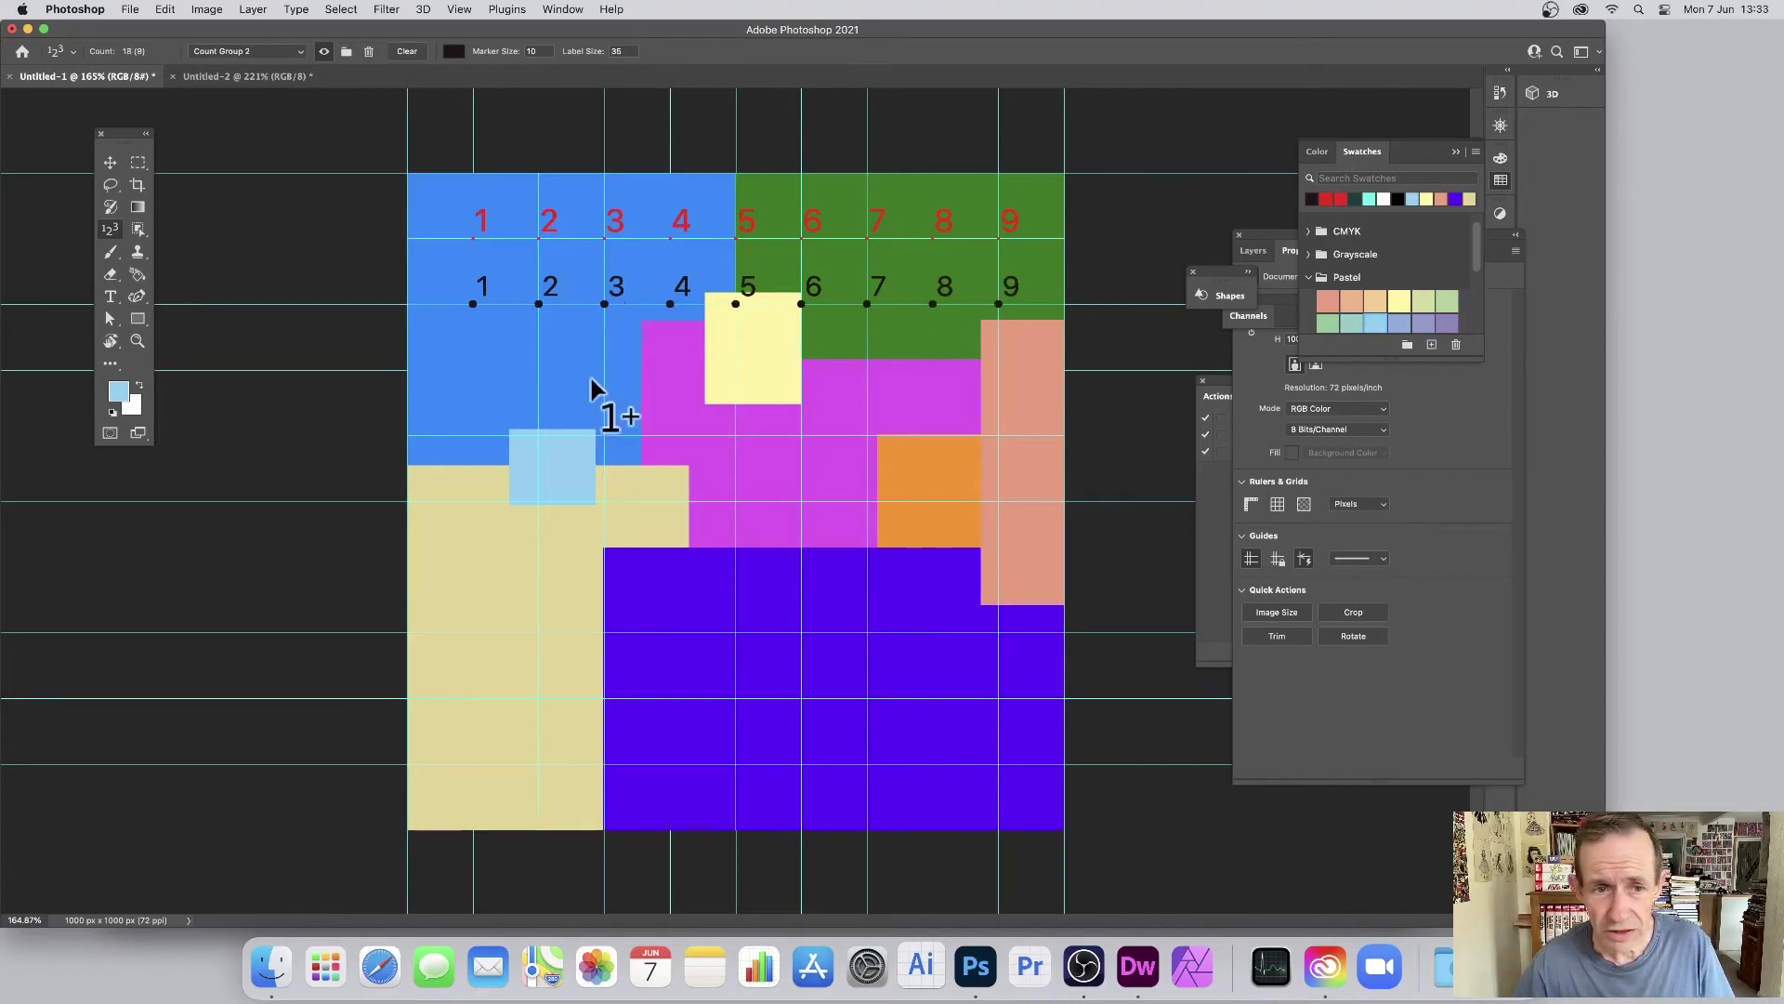
Place Count Group 2 markers 10 to 15 on the first six intersections along the third interior horizontal guide.
{"action": "left_click", "coordinate": [539, 370]}
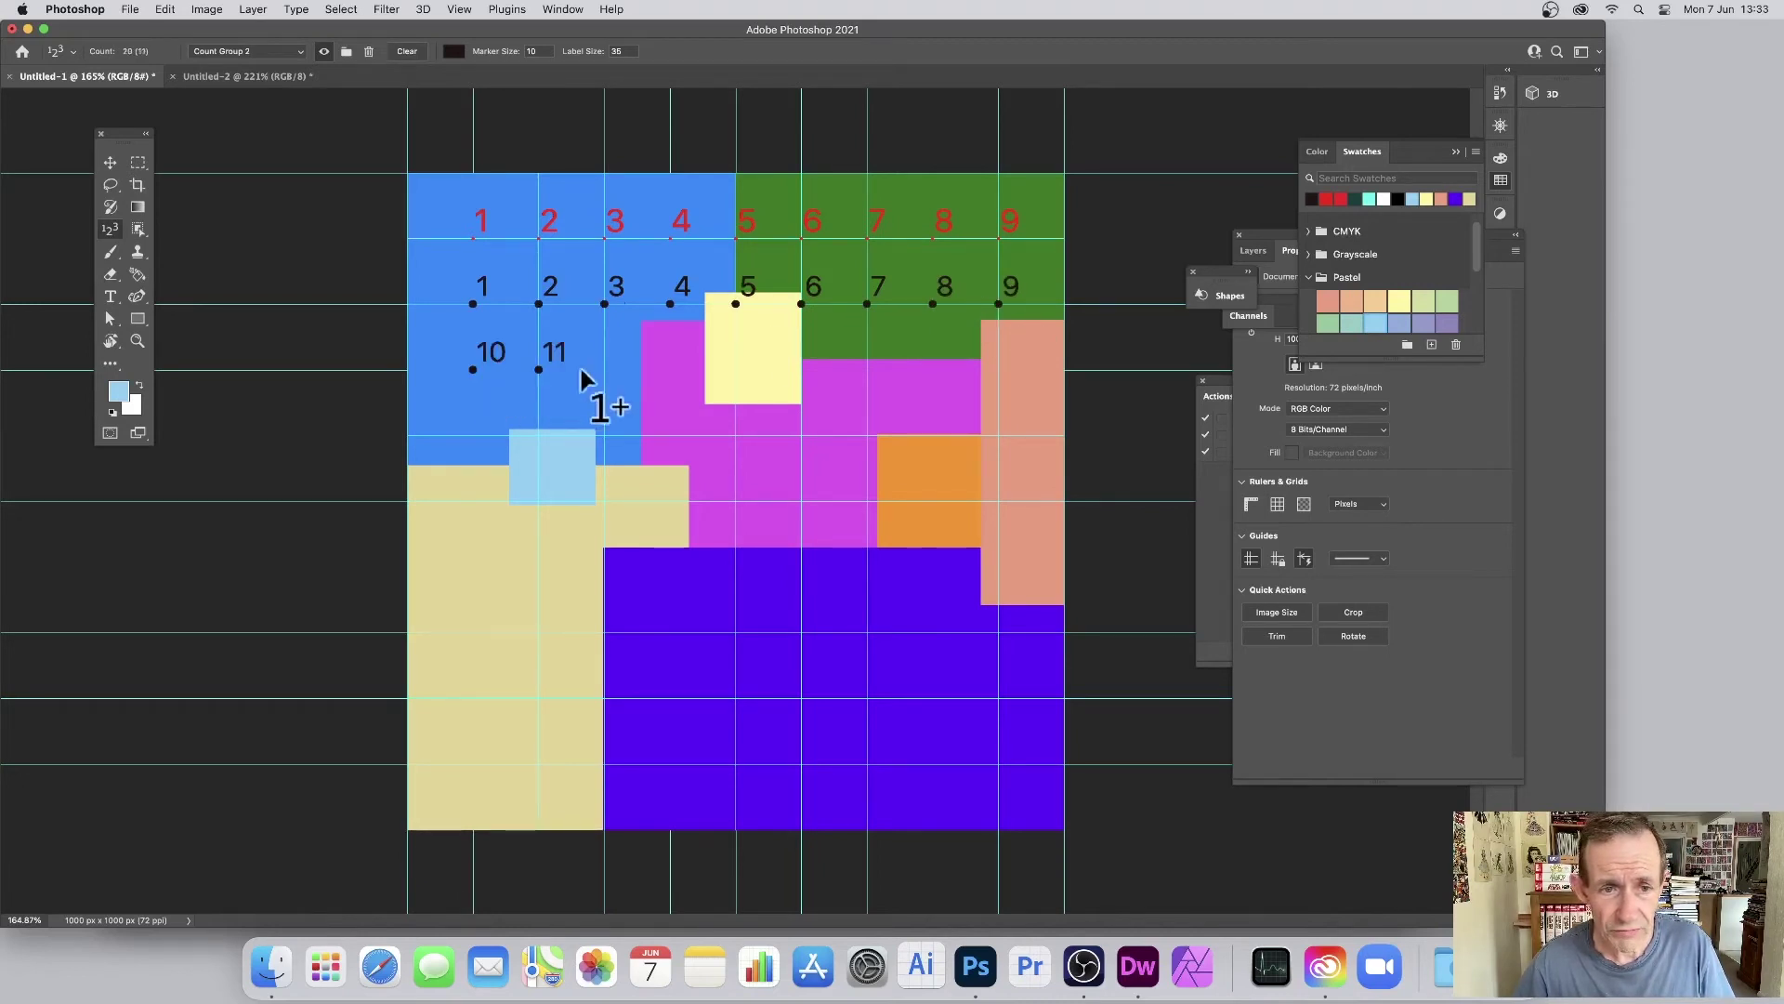
{"action": "left_click", "coordinate": [605, 370]}
{"action": "left_click", "coordinate": [670, 370]}
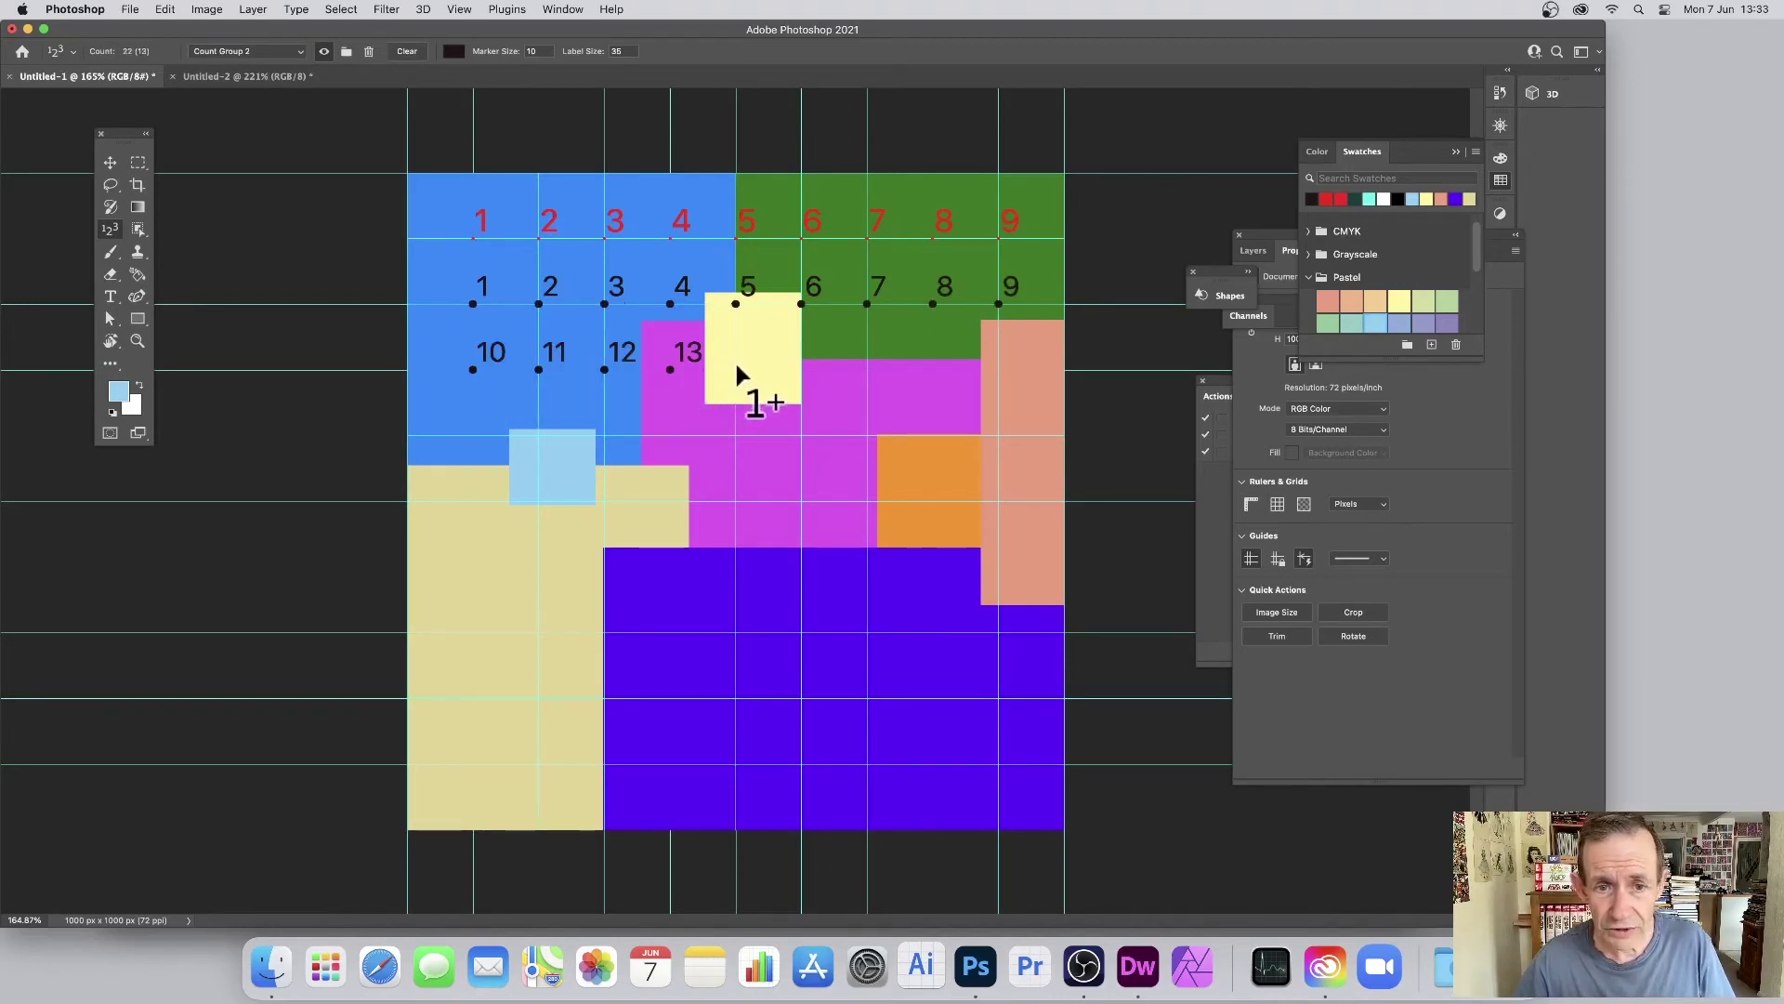
{"action": "left_click", "coordinate": [736, 370]}
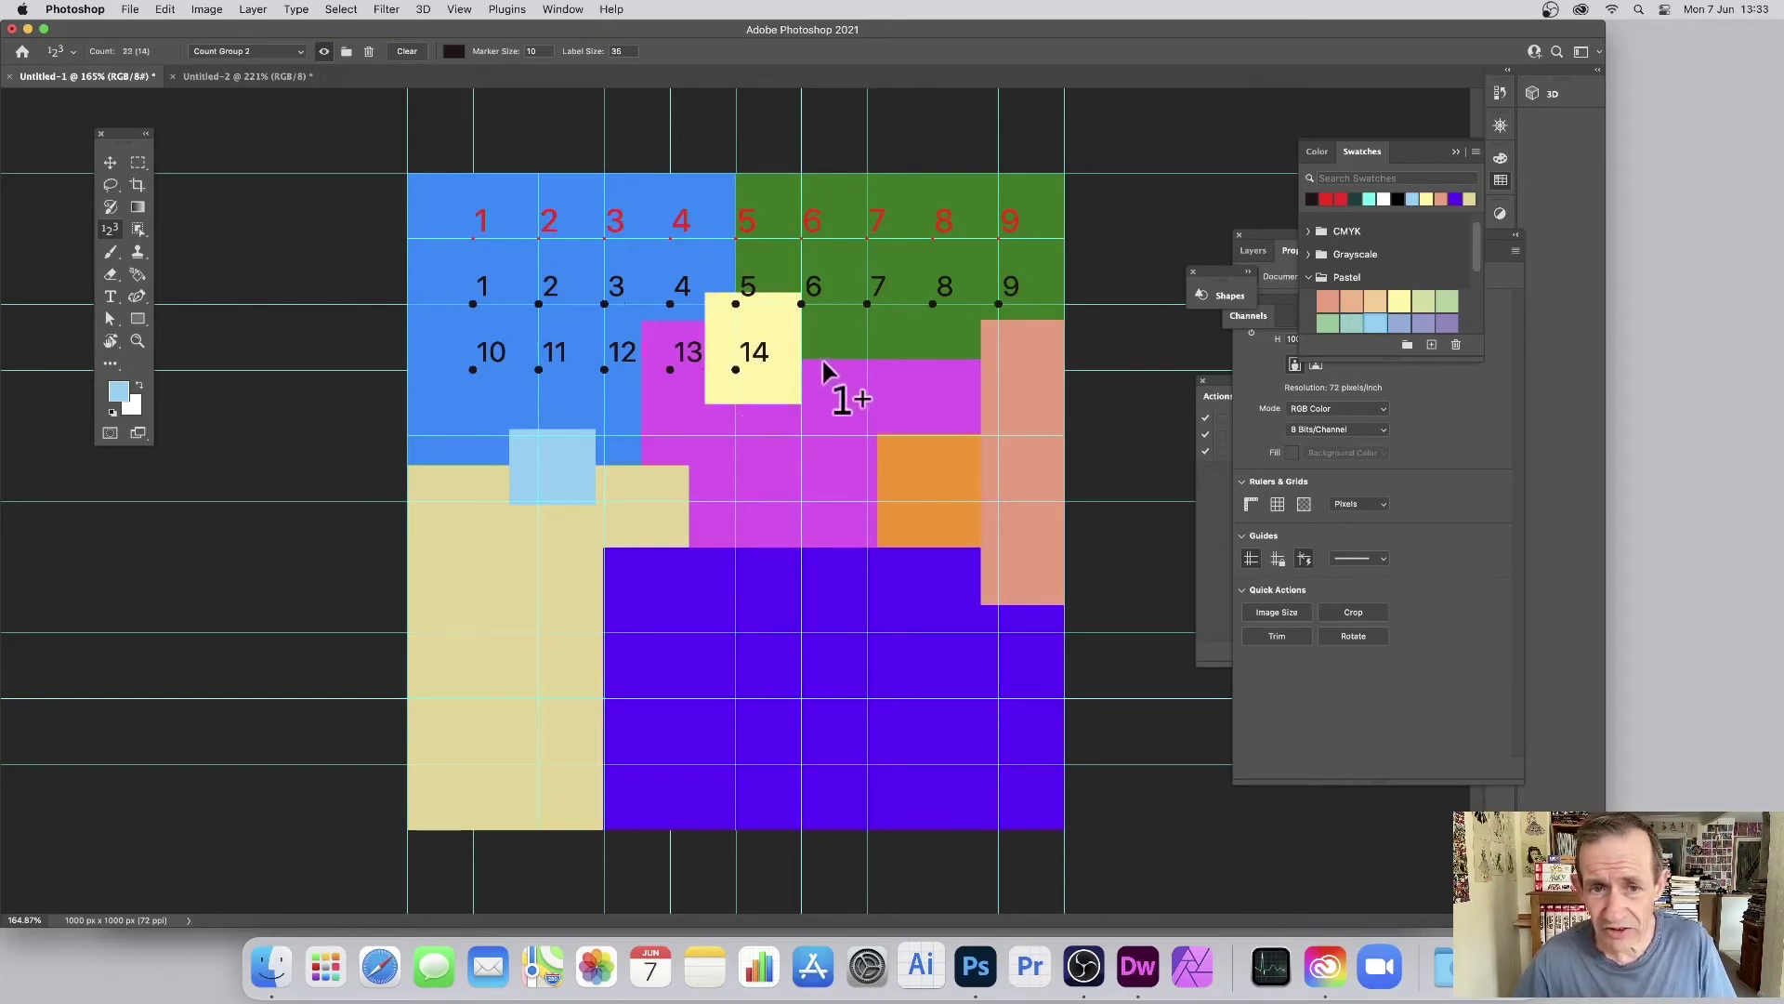
{"action": "left_click", "coordinate": [802, 370]}
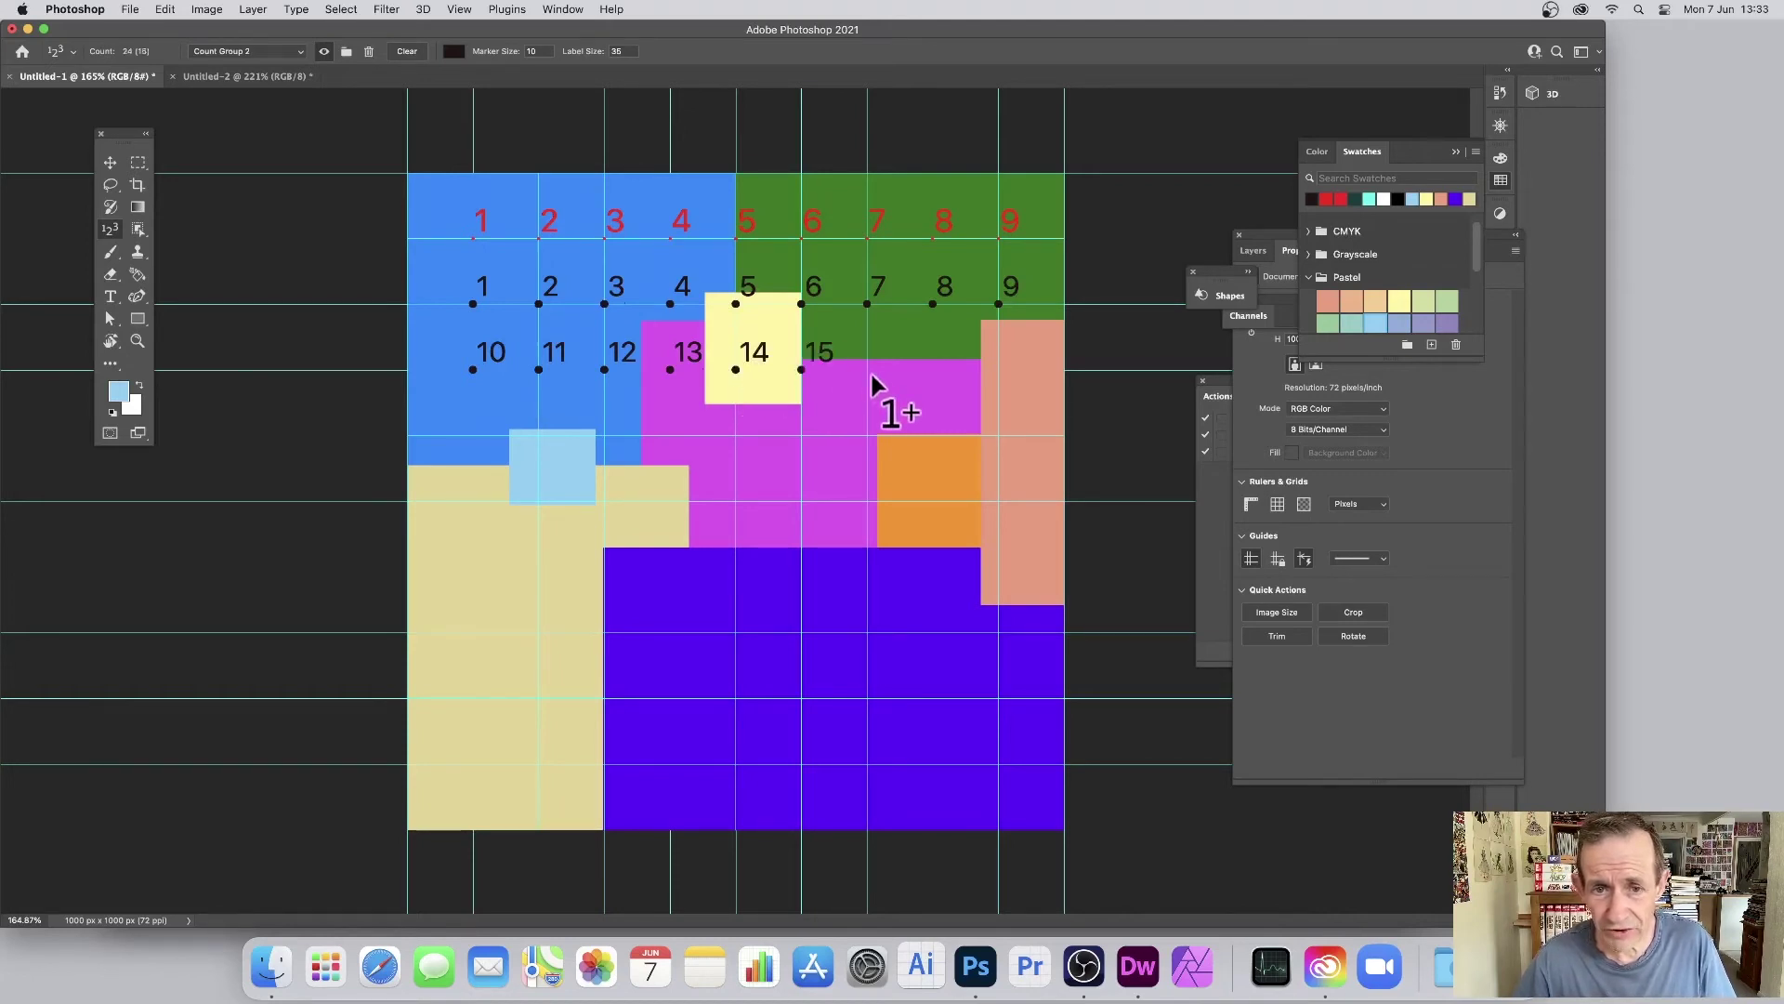
Place Count Group 2 markers 16 to 22 in a row from the beige area through the magenta area to the orange square.
{"action": "left_click", "coordinate": [570, 530]}
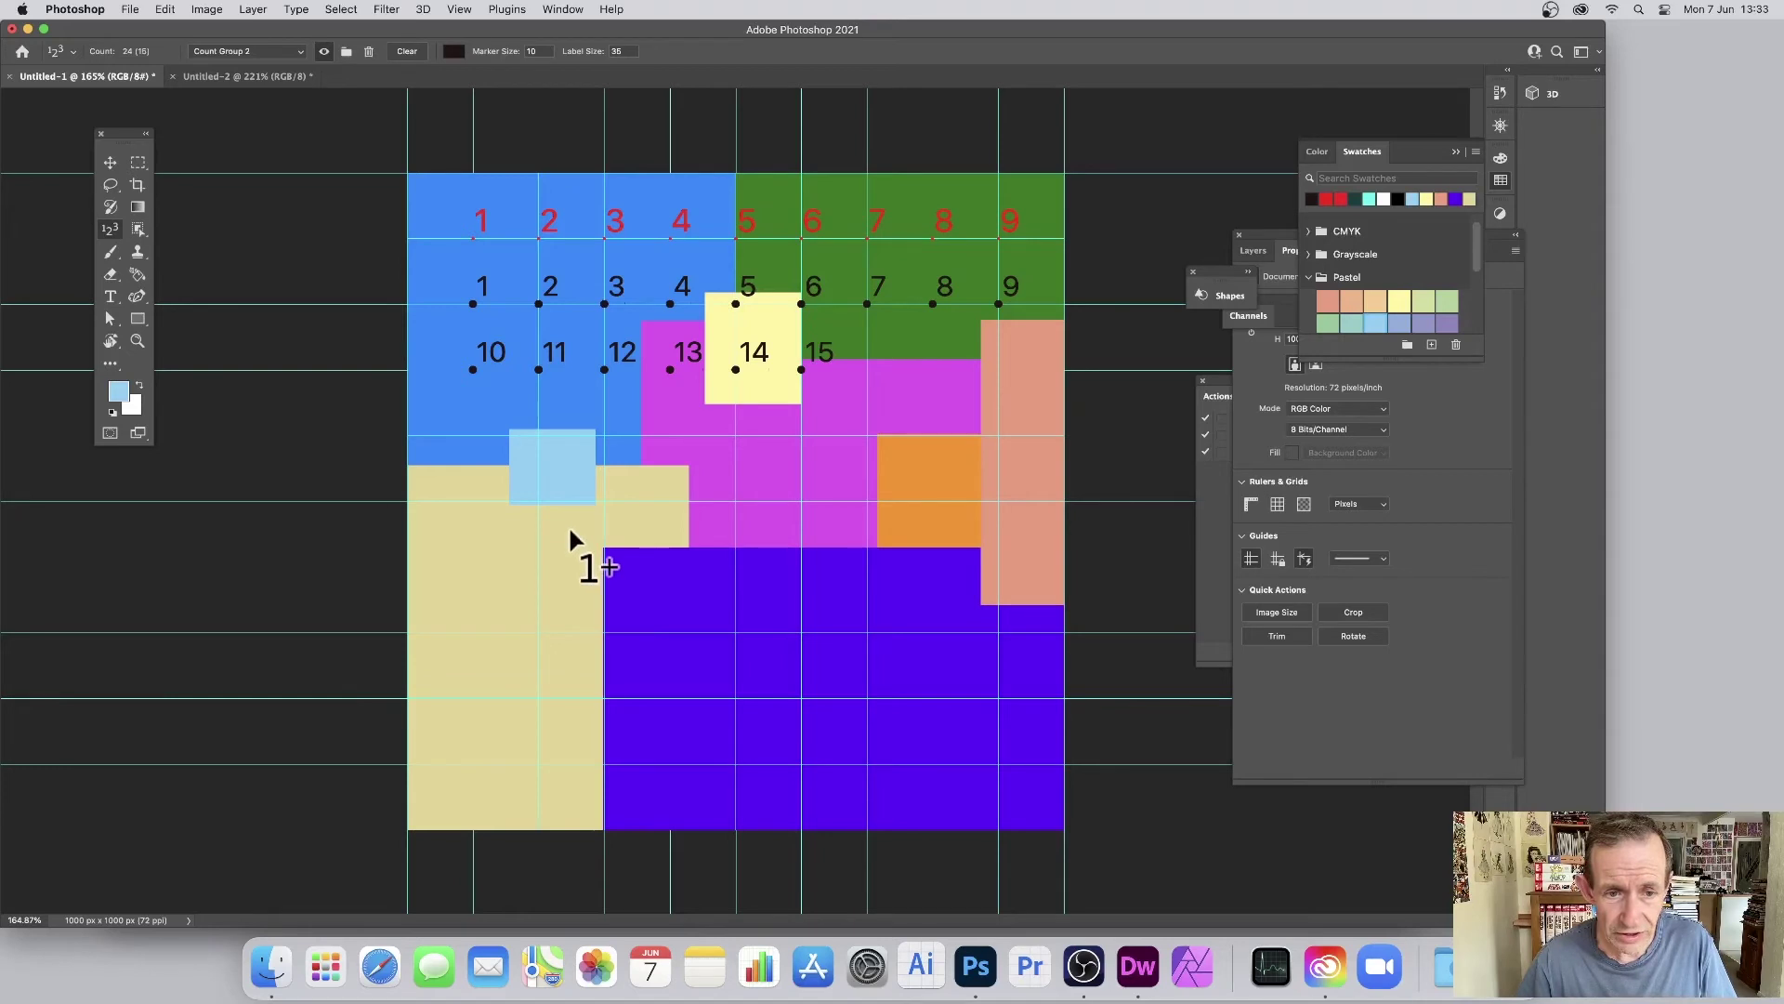
{"action": "left_click", "coordinate": [632, 529]}
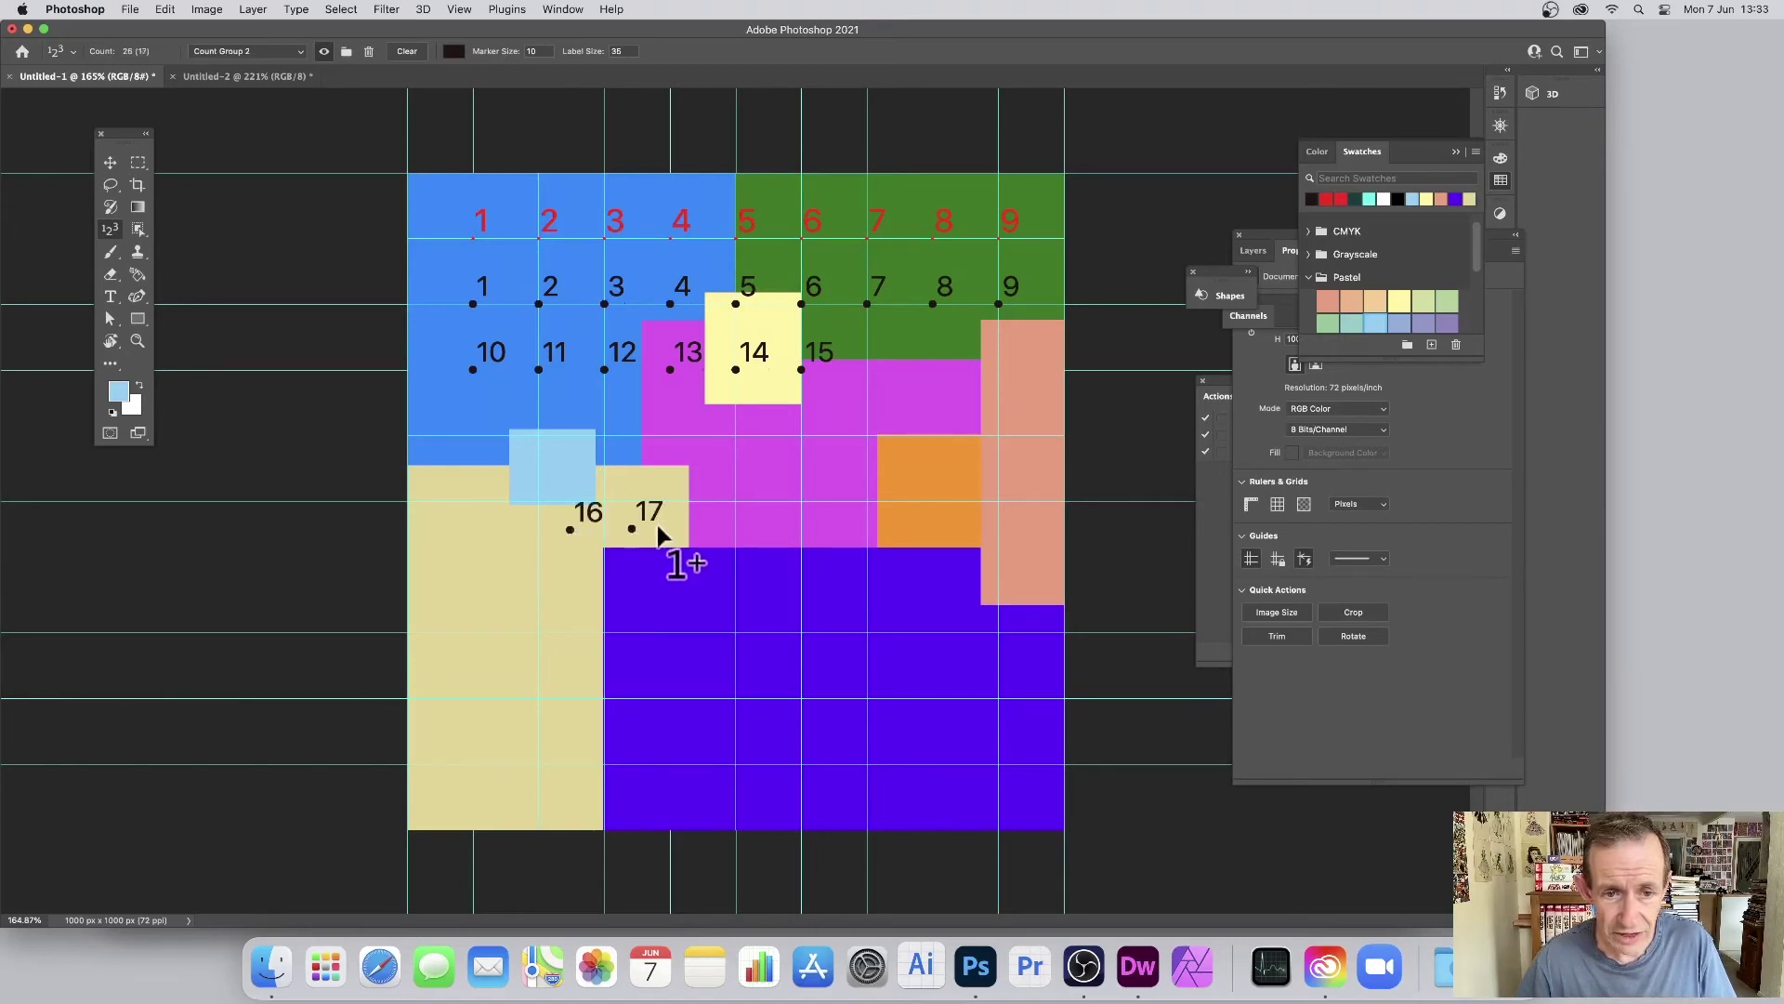
{"action": "left_click", "coordinate": [705, 531]}
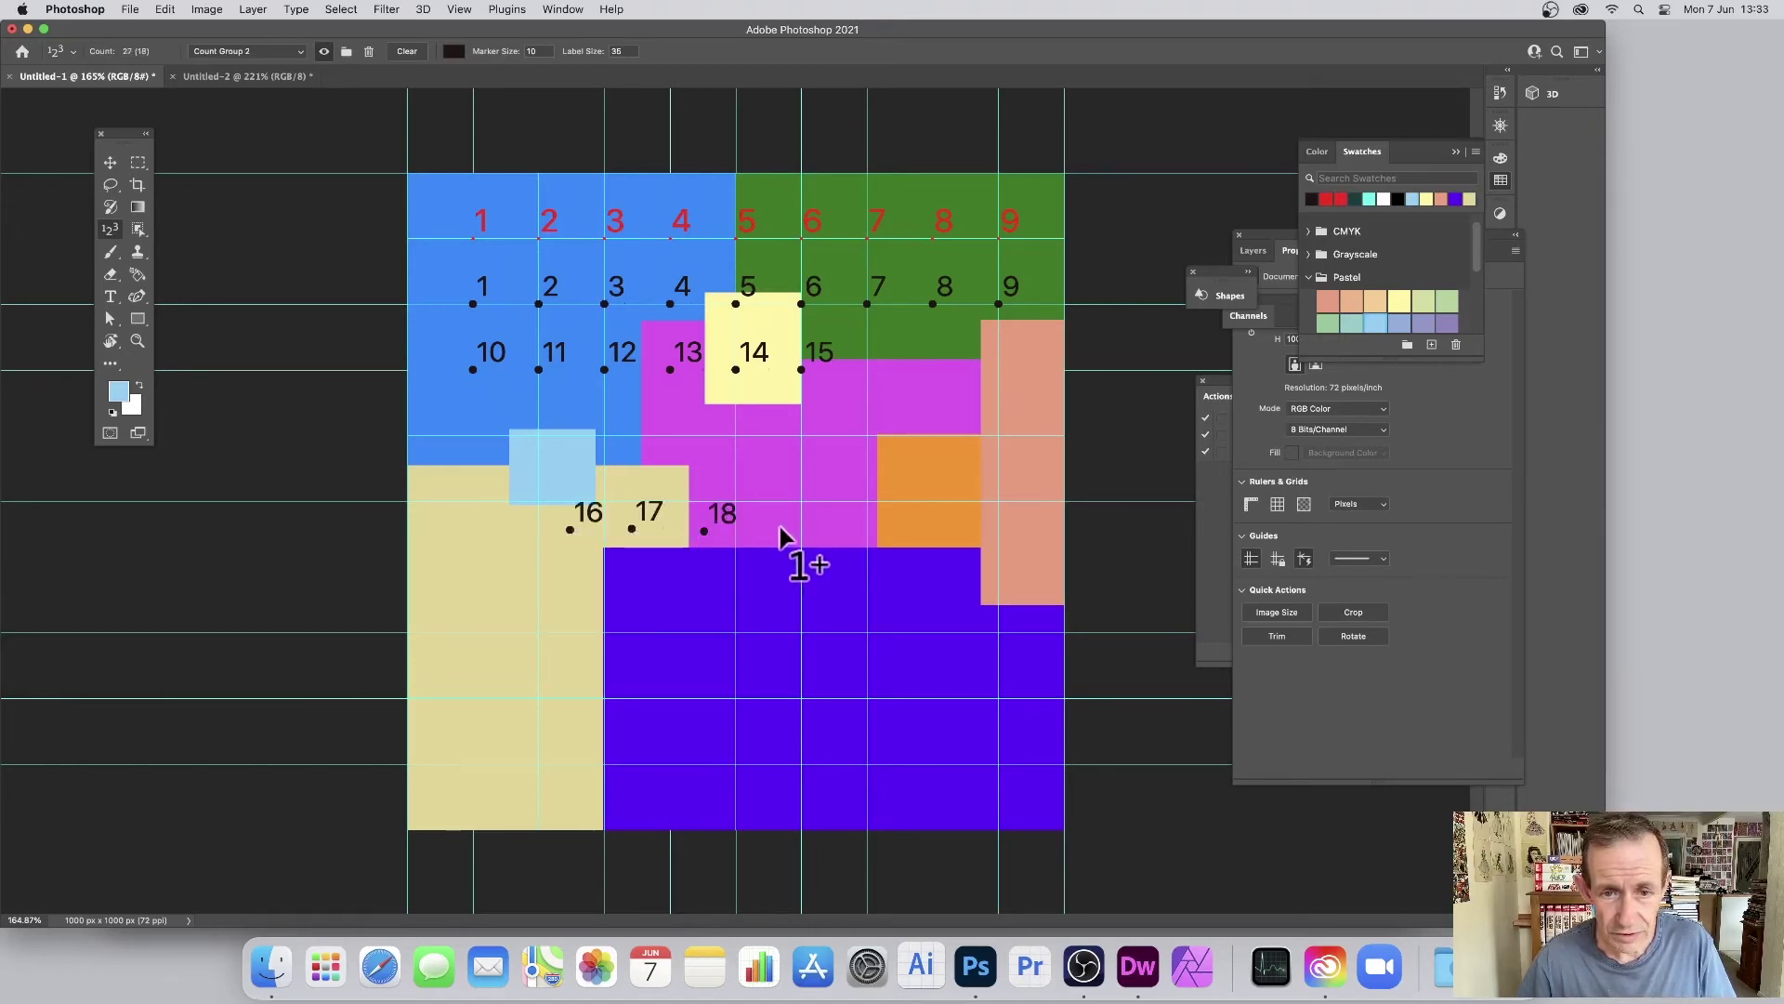
{"action": "left_click", "coordinate": [780, 527]}
{"action": "left_click", "coordinate": [840, 528]}
{"action": "left_click", "coordinate": [904, 525]}
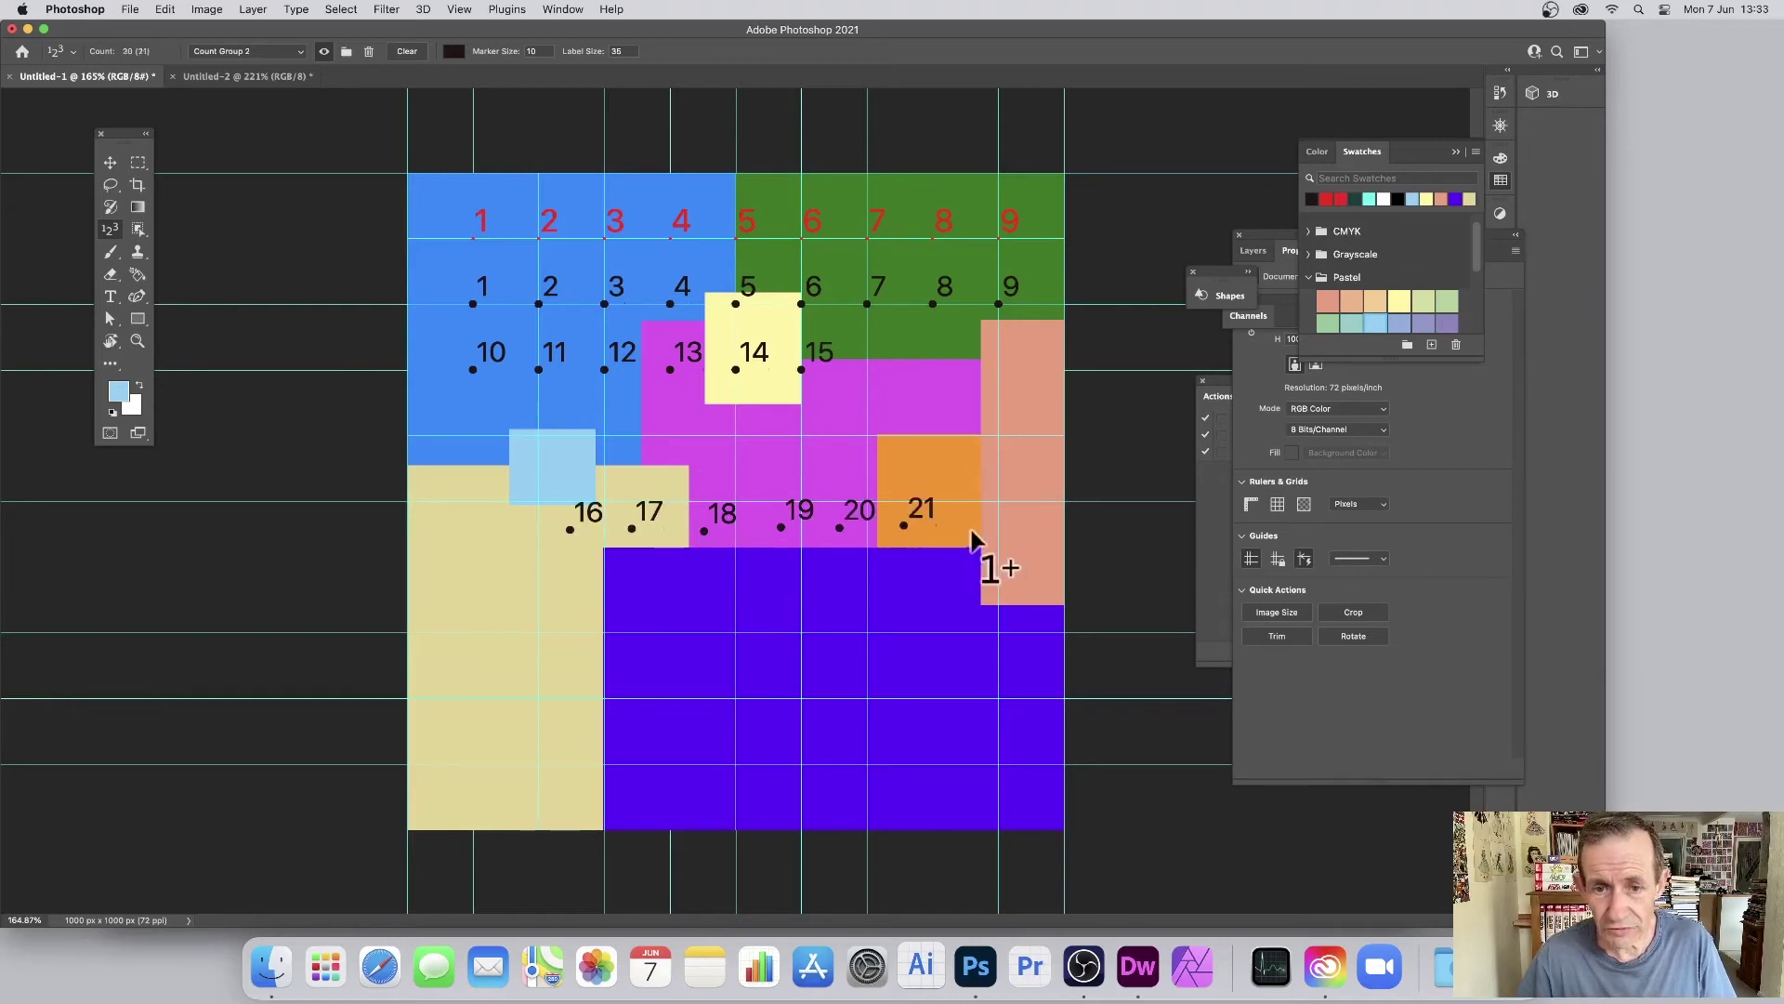
{"action": "left_click", "coordinate": [962, 526]}
Place Count Group 2 markers 23 to 29 in a row from the beige area across the upper part of the indigo rectangle.
{"action": "left_click", "coordinate": [567, 592]}
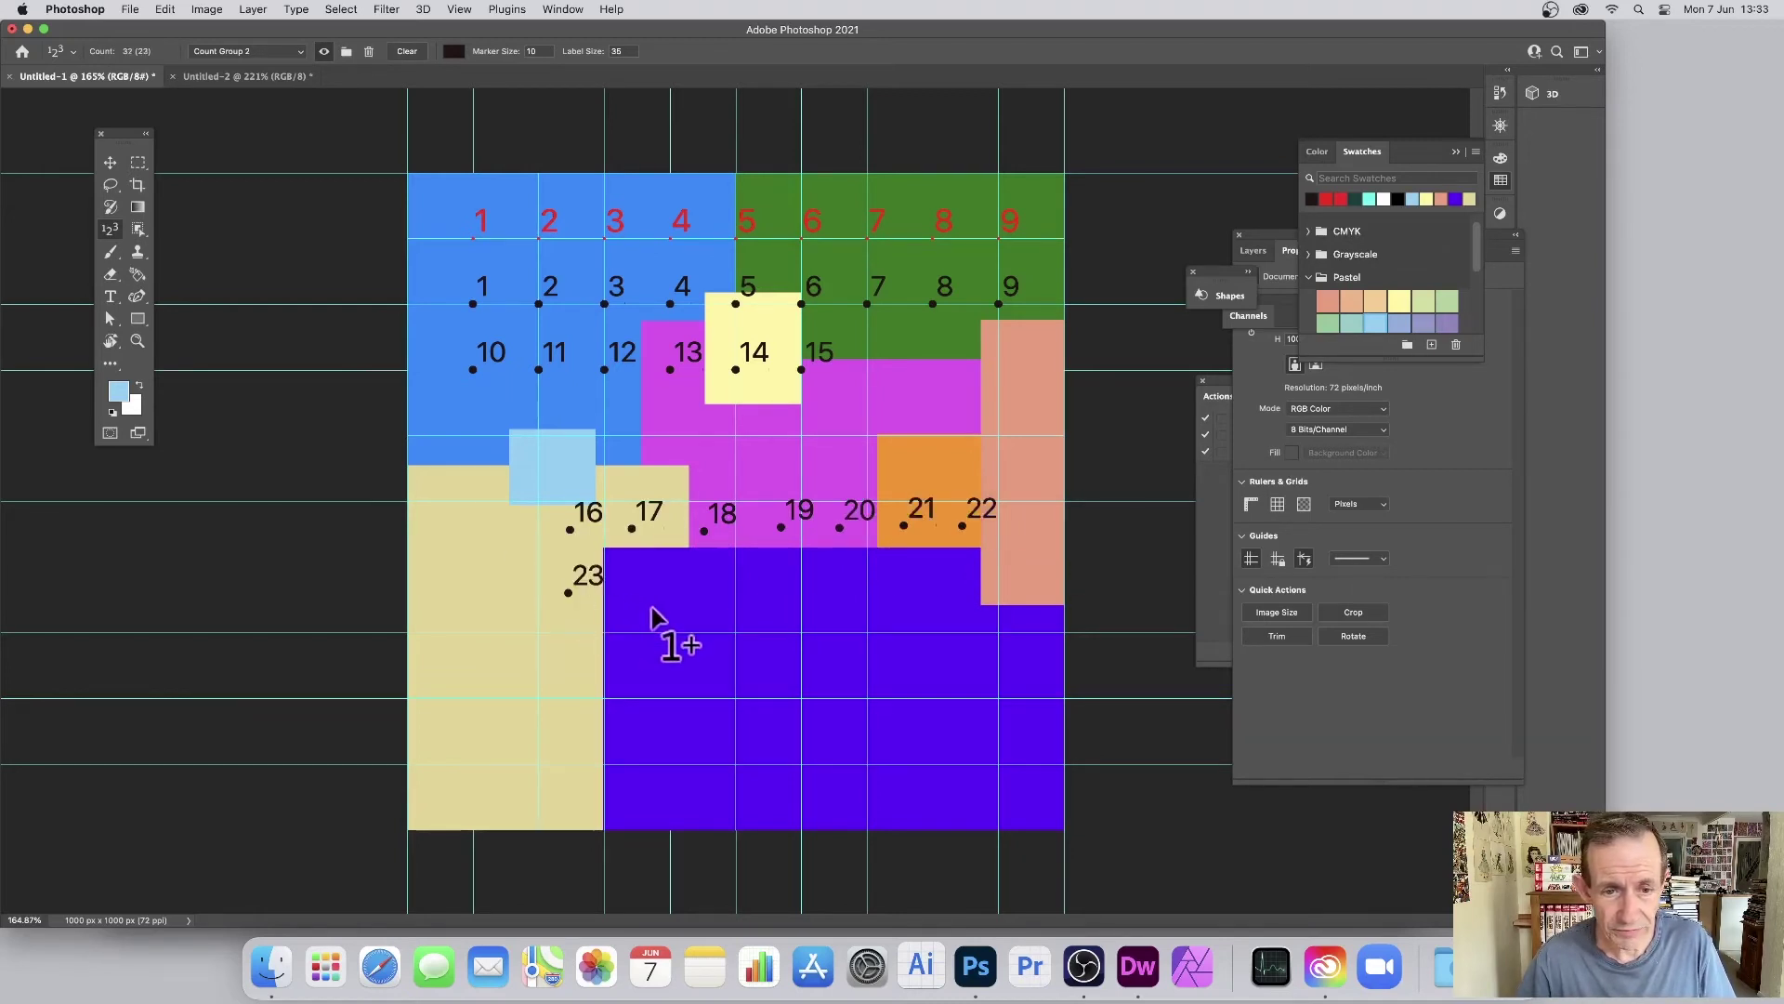
{"action": "left_click", "coordinate": [639, 598]}
{"action": "left_click", "coordinate": [711, 597]}
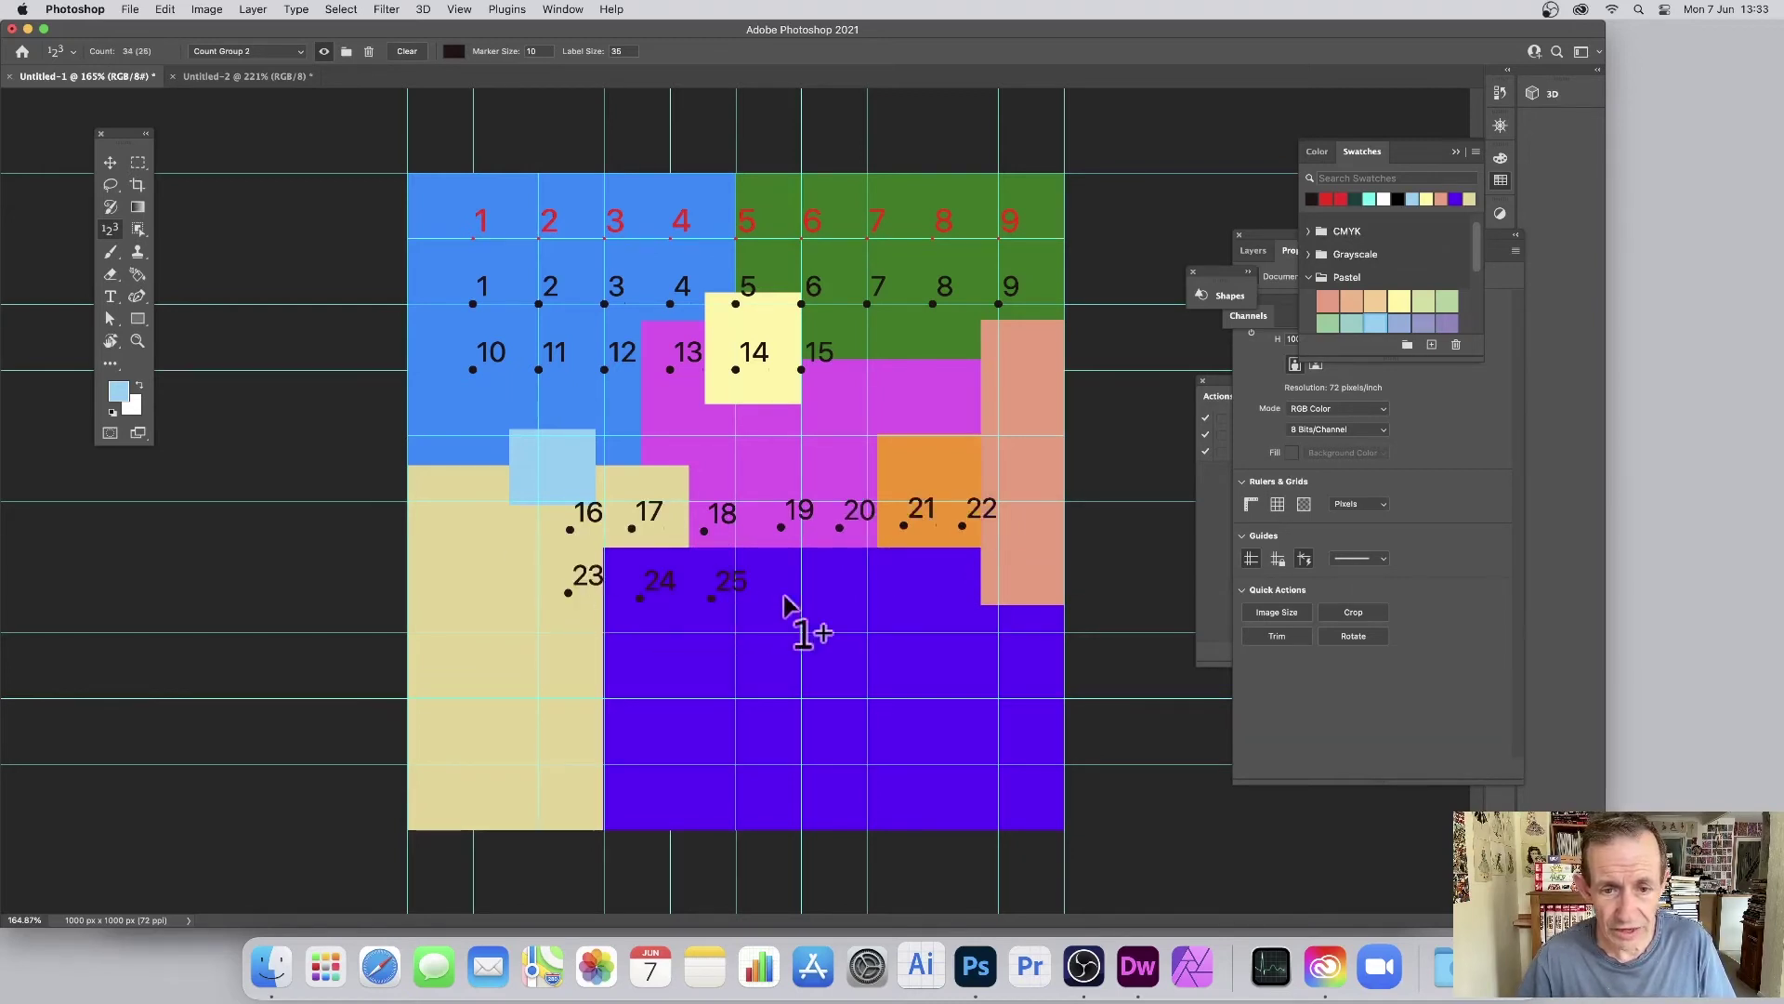
{"action": "left_click", "coordinate": [771, 598]}
{"action": "left_click", "coordinate": [840, 596]}
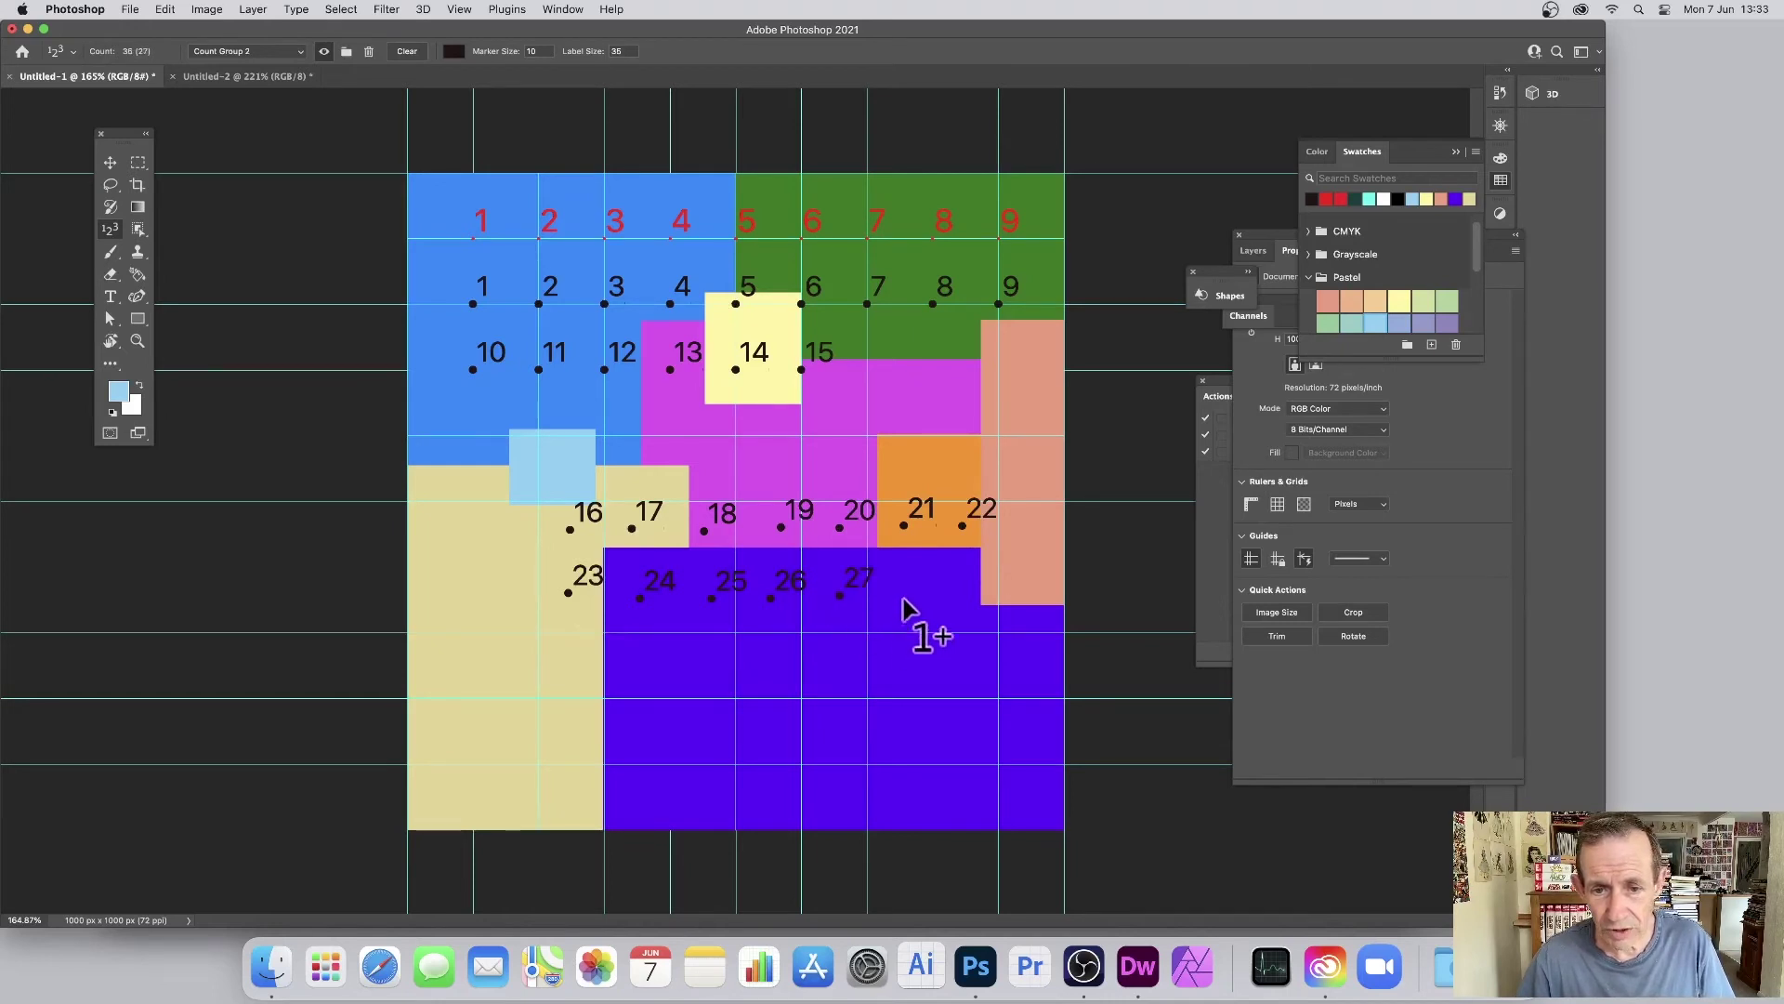
{"action": "left_click", "coordinate": [904, 597]}
{"action": "left_click", "coordinate": [967, 594]}
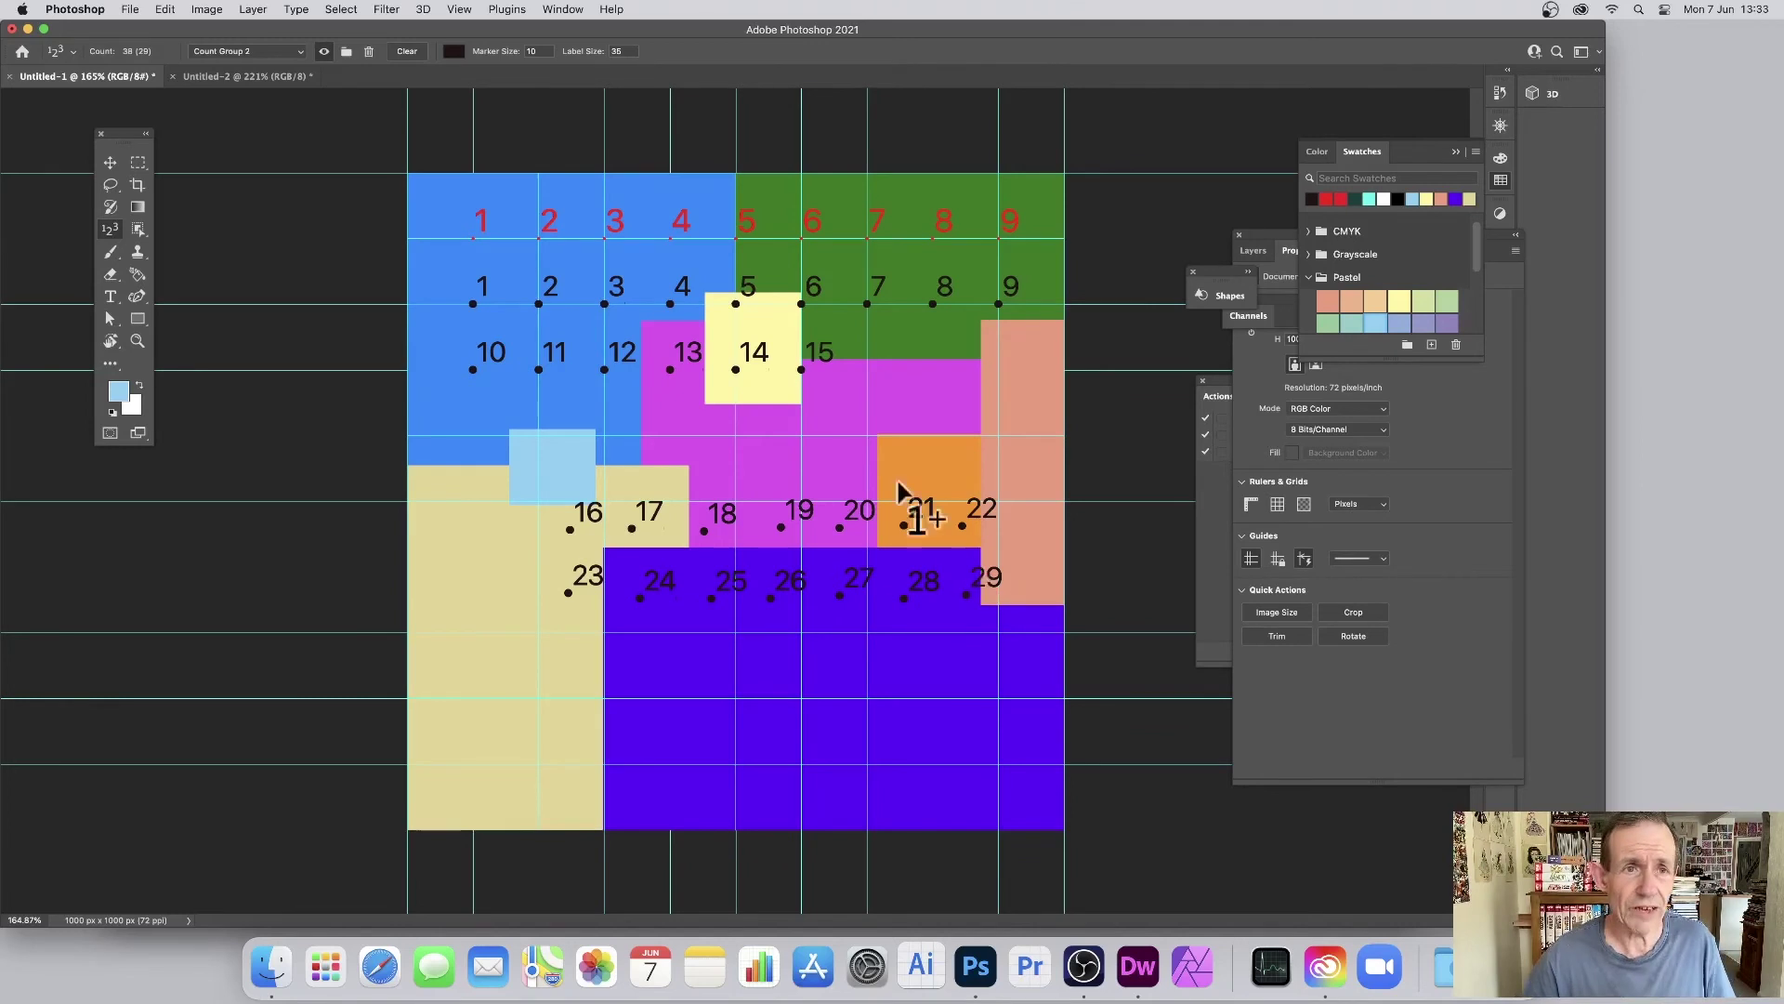
Clear all guides from the canvas.
{"action": "left_click", "coordinate": [467, 11]}
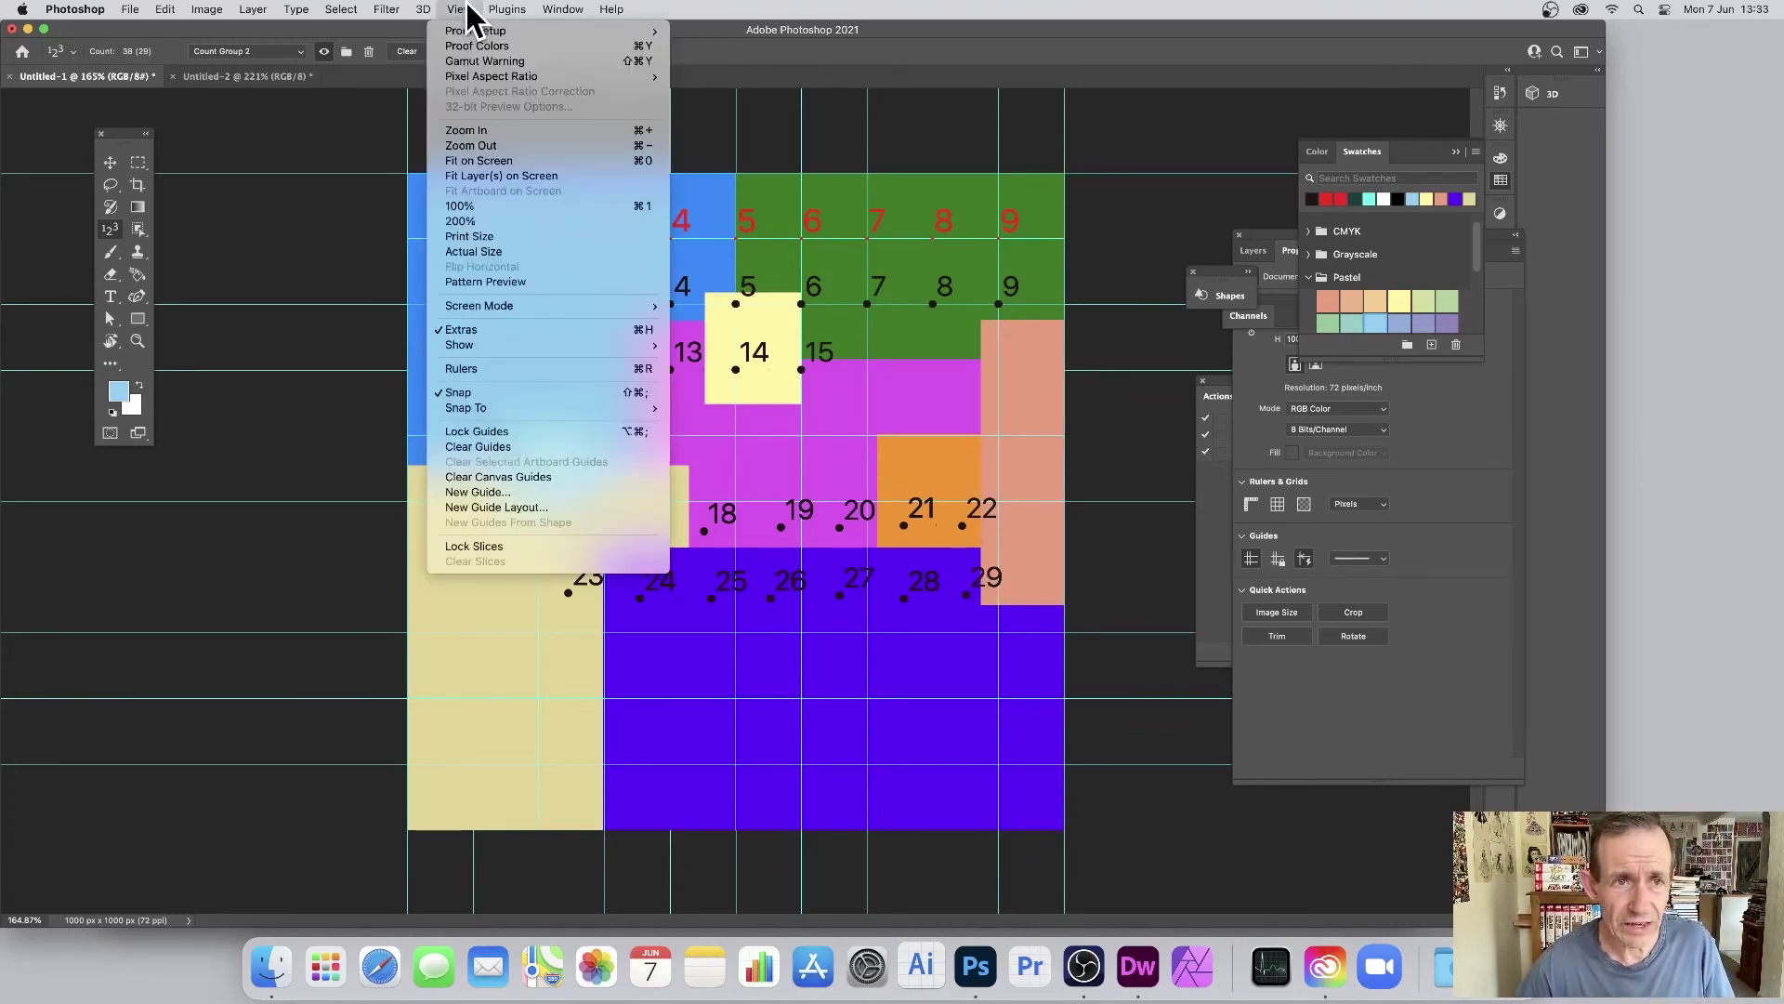
{"action": "left_click", "coordinate": [474, 446]}
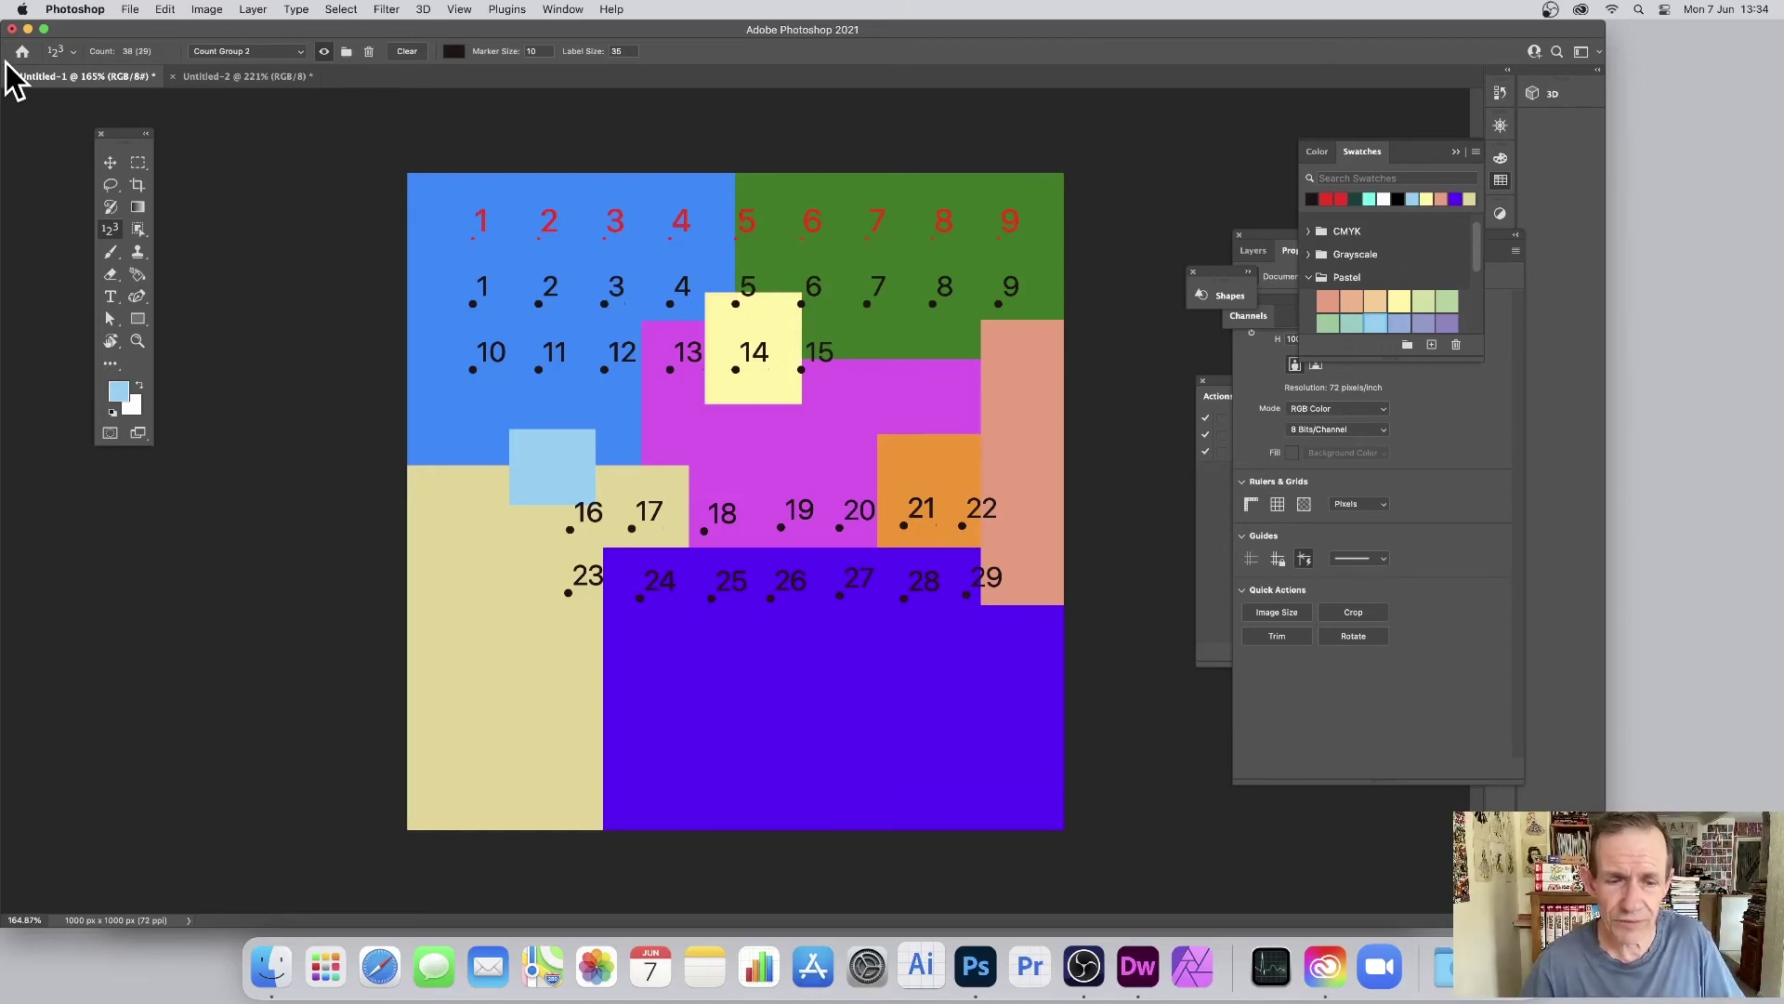
Look over the smart object and flatten commands for layers, and display the document's layer list.
{"action": "left_click", "coordinate": [252, 9]}
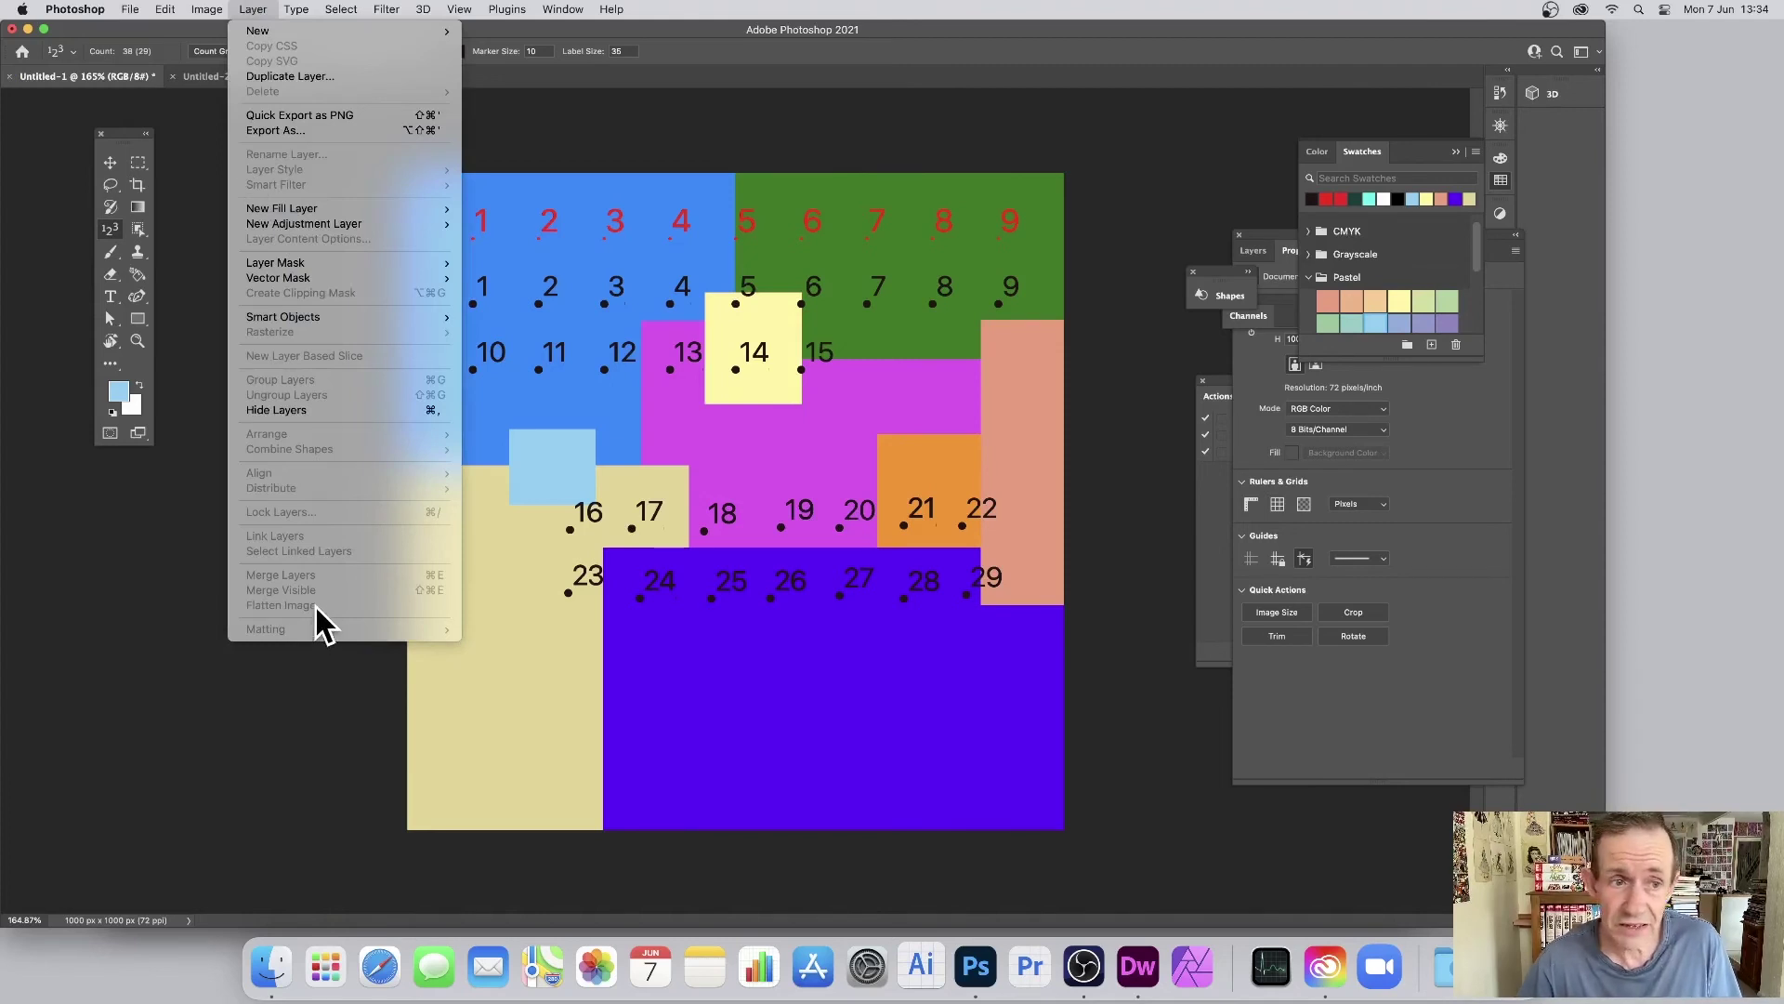
{"action": "mouse_move", "coordinate": [365, 316]}
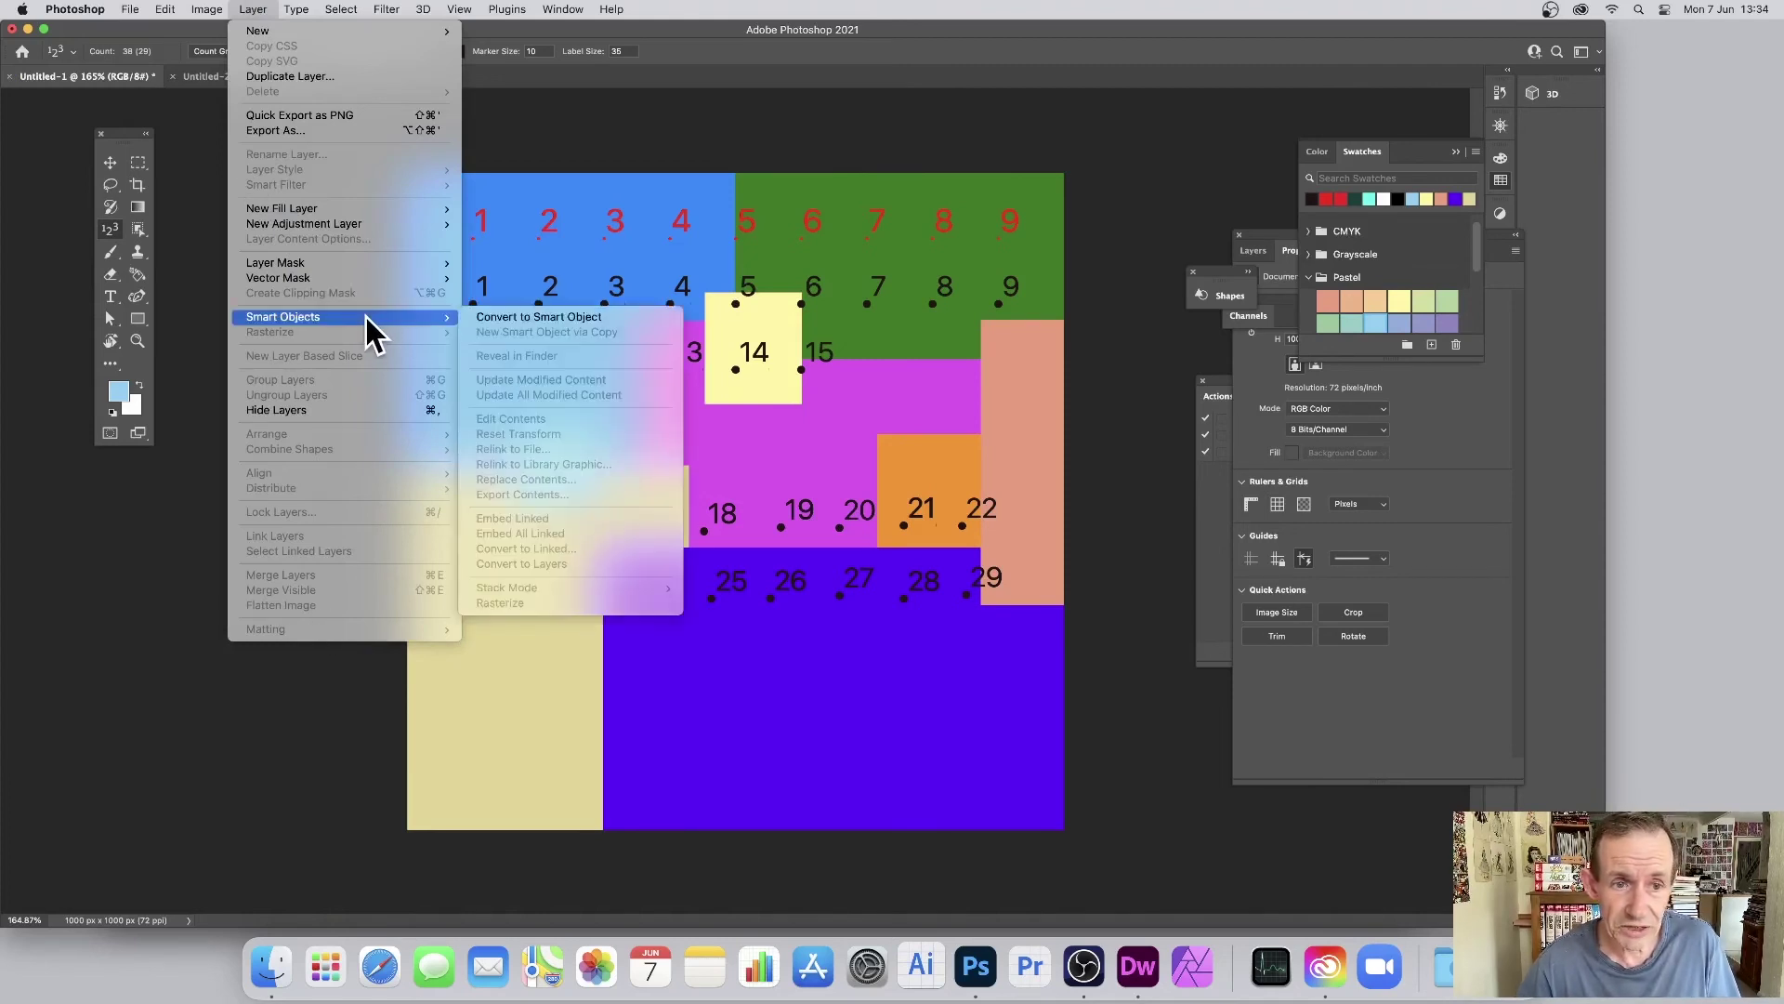
{"action": "left_click", "coordinate": [860, 337]}
{"action": "left_click", "coordinate": [1252, 250]}
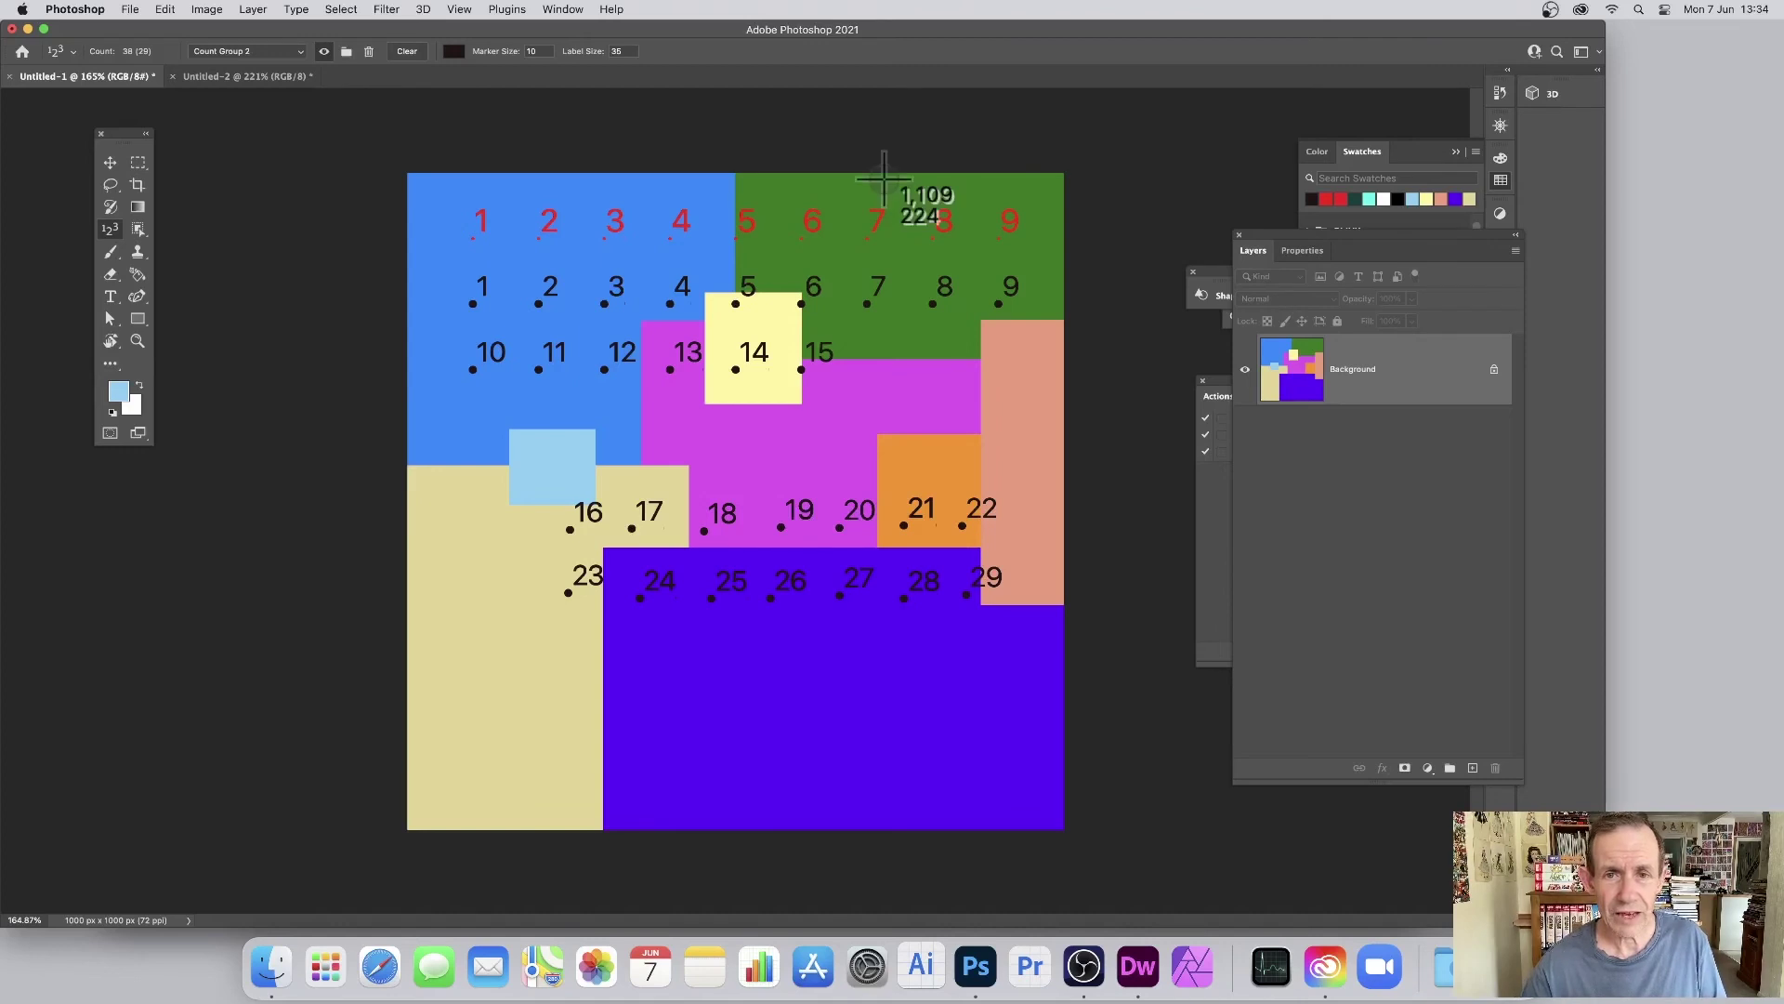
Capture the canvas with its count markers as a screenshot to the clipboard and try pasting it into the current document.
{"action": "left_click_drag", "start_coordinate": [374, 151], "coordinate": [1183, 711]}
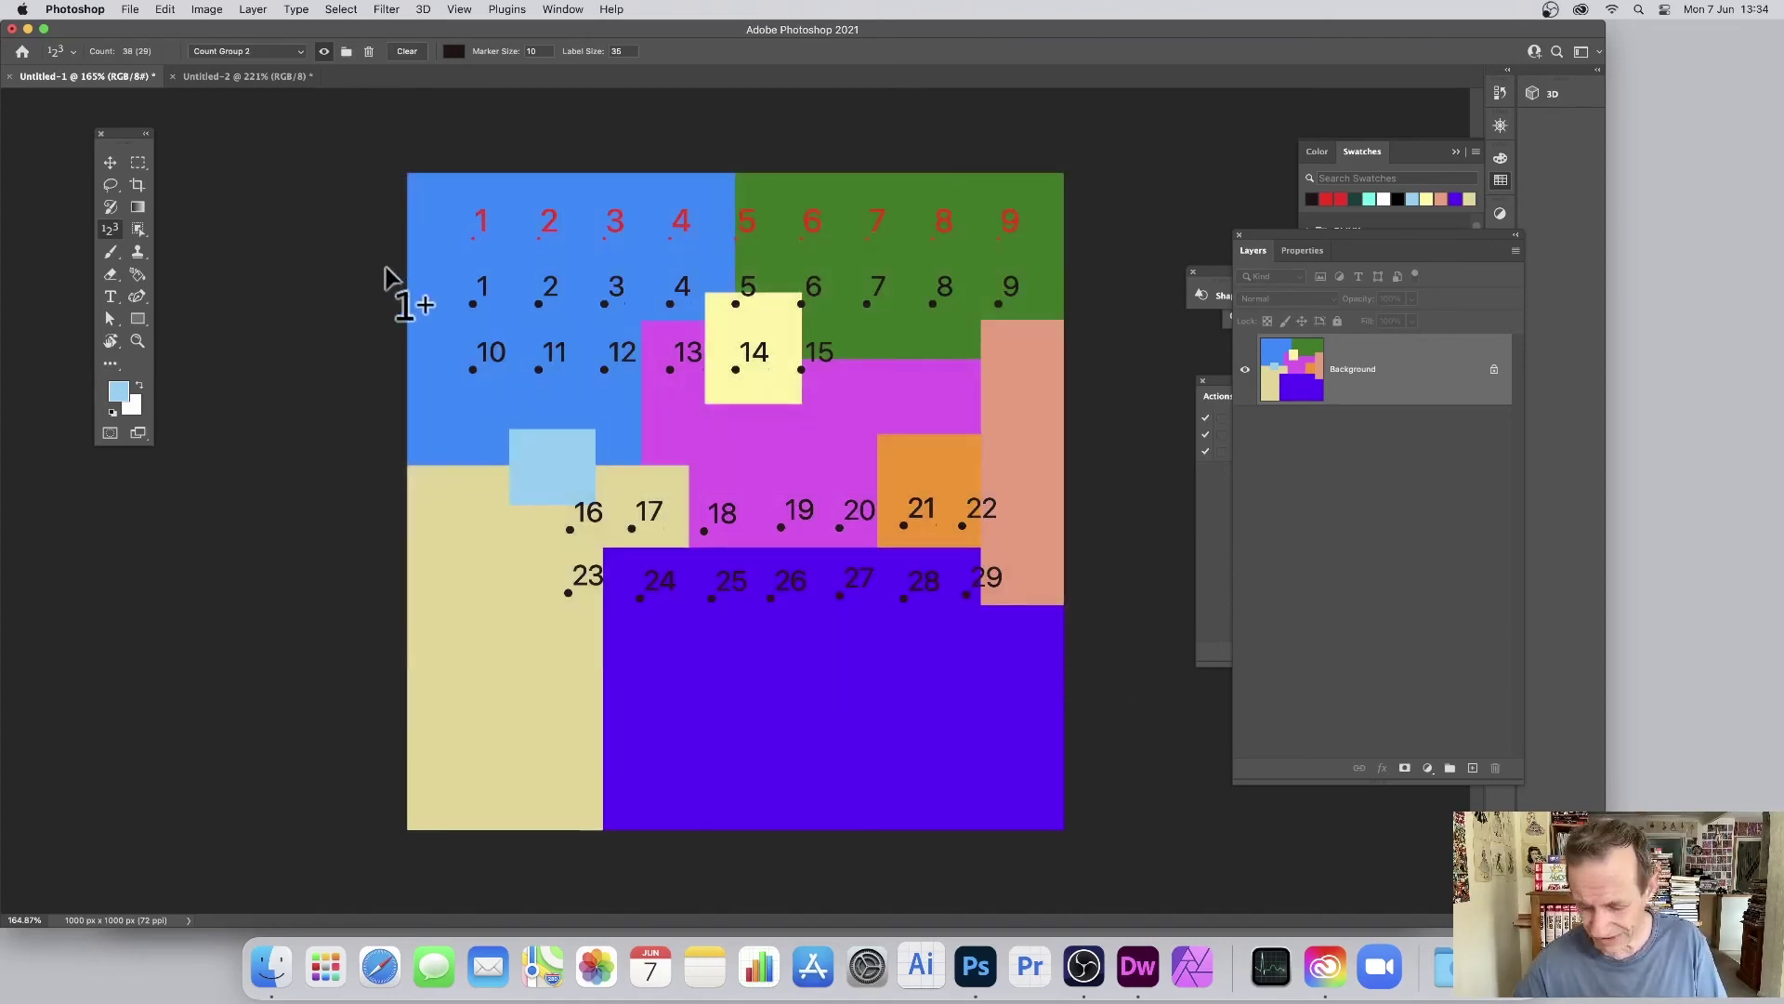
{"action": "key", "text": "super+v"}
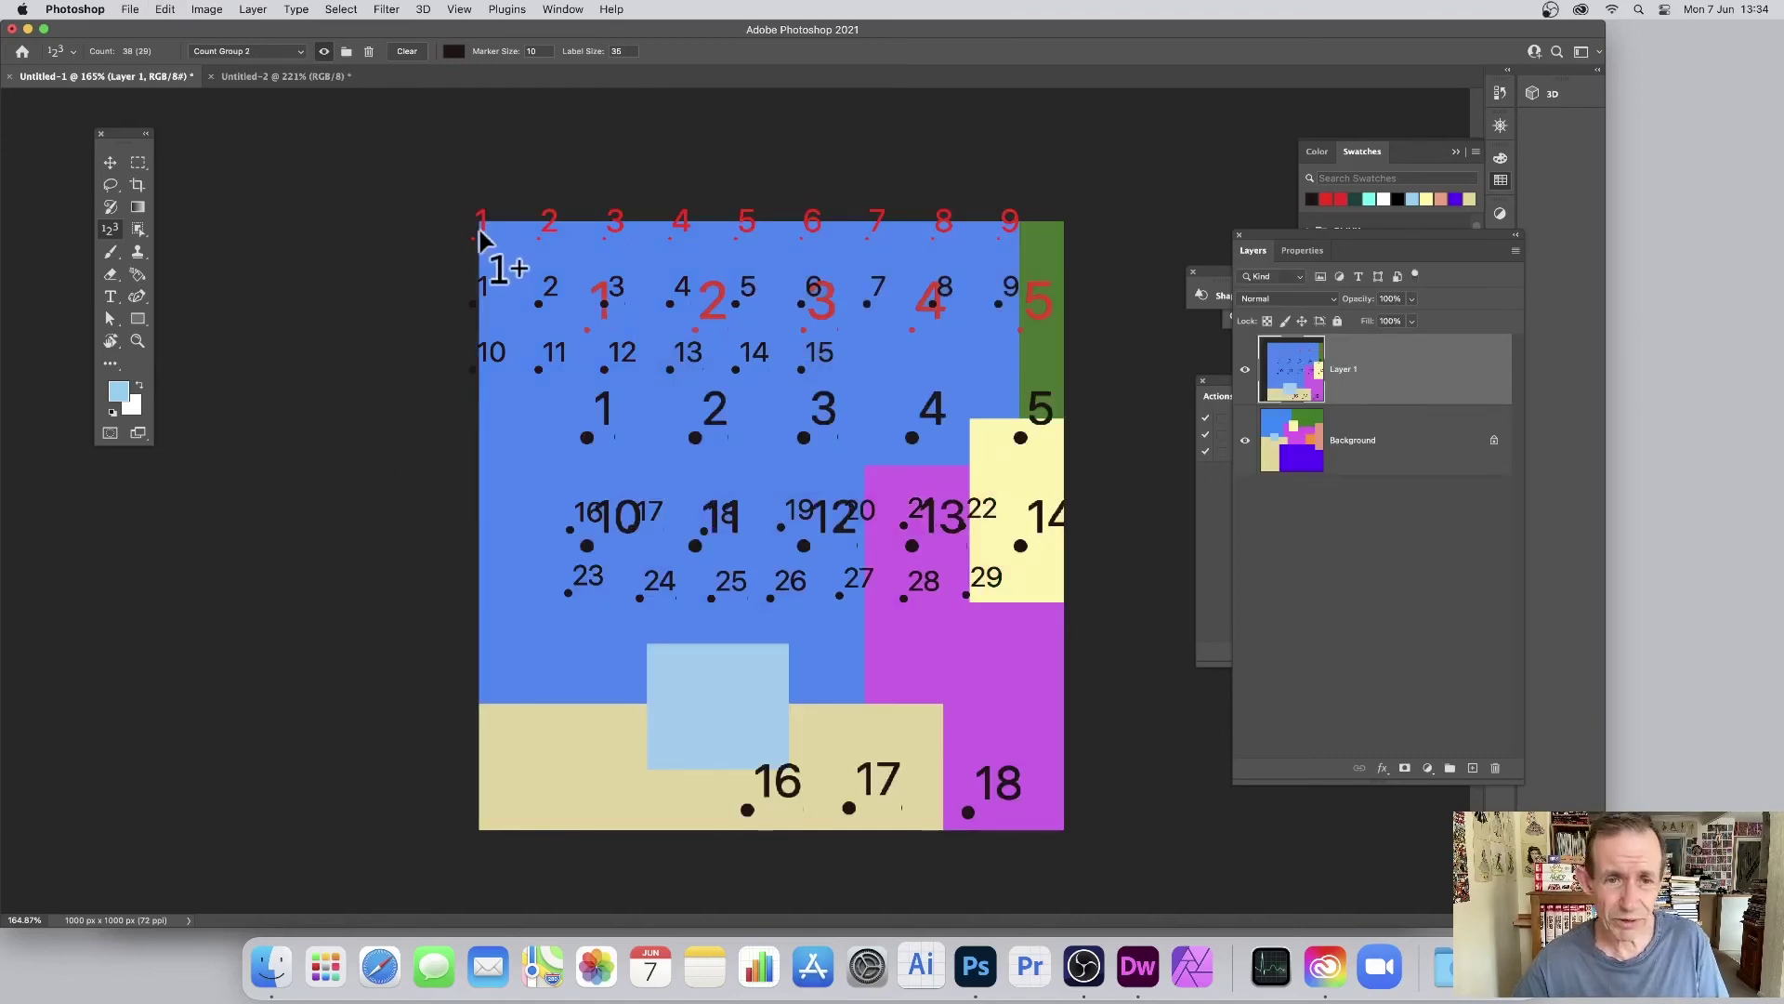
{"action": "key", "text": "super+z"}
Create a new document from the 2022 x 1368 px, 144 ppi Clipboard preset and paste the captured canvas image into it.
{"action": "left_click", "coordinate": [130, 9]}
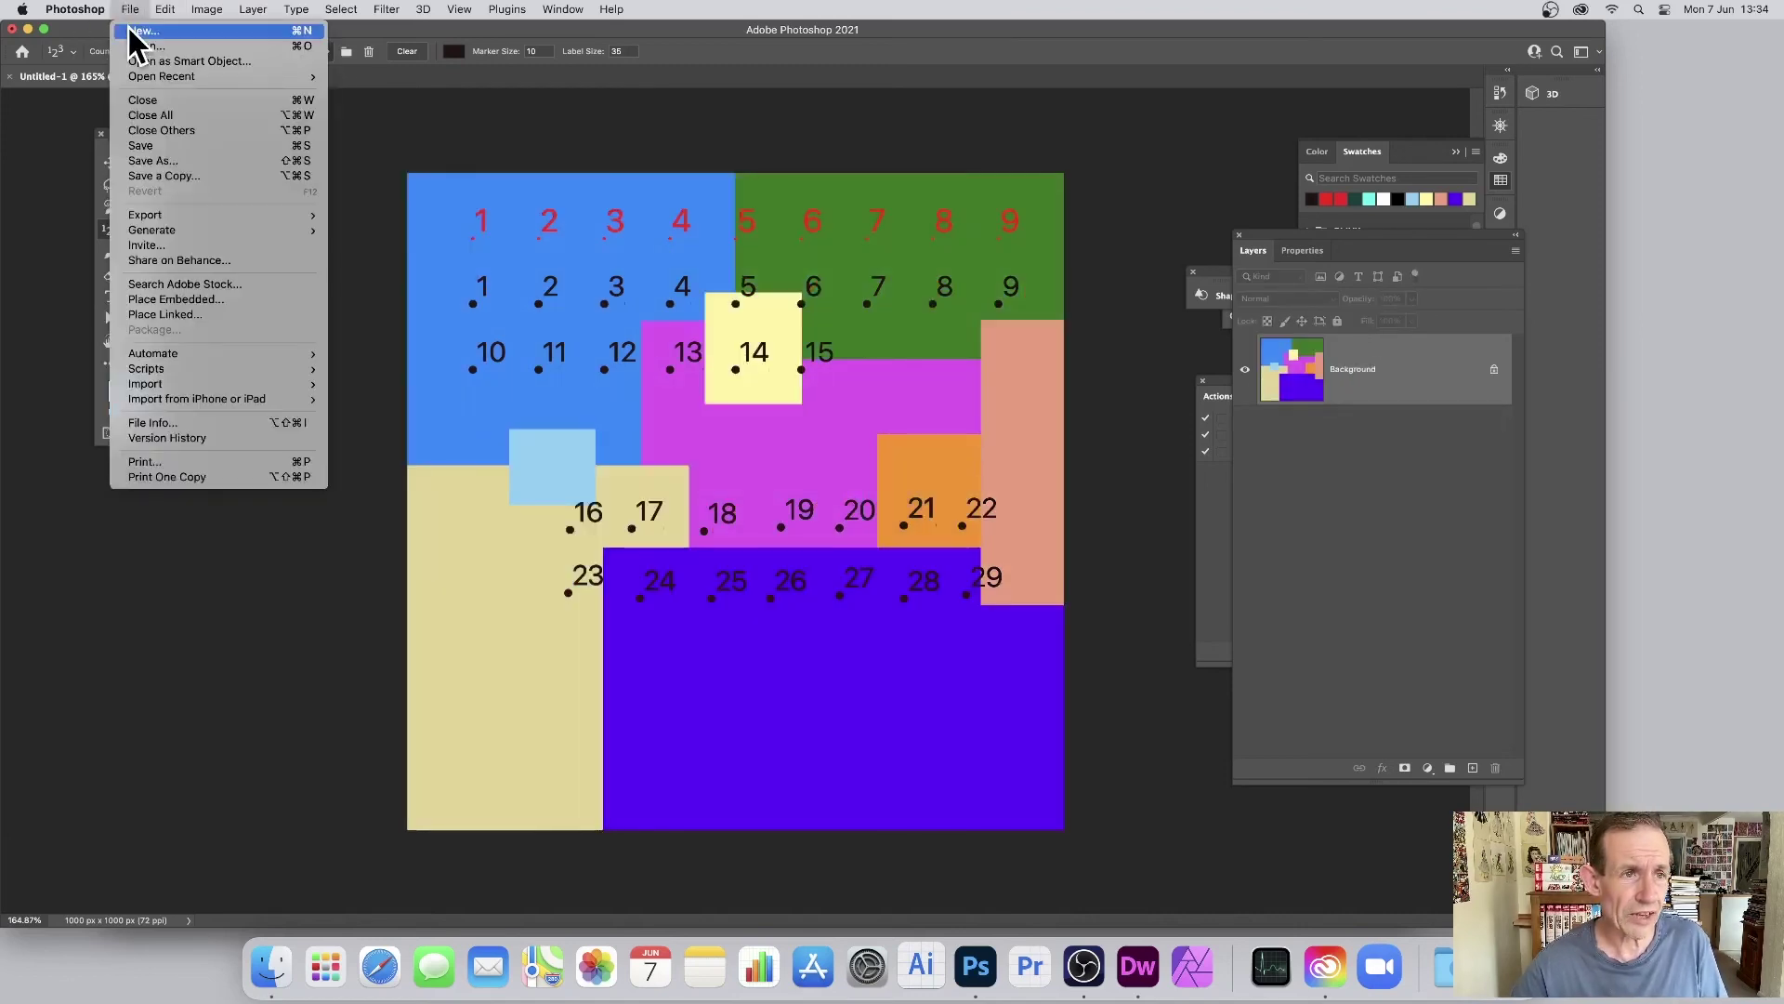
{"action": "left_click", "coordinate": [135, 30]}
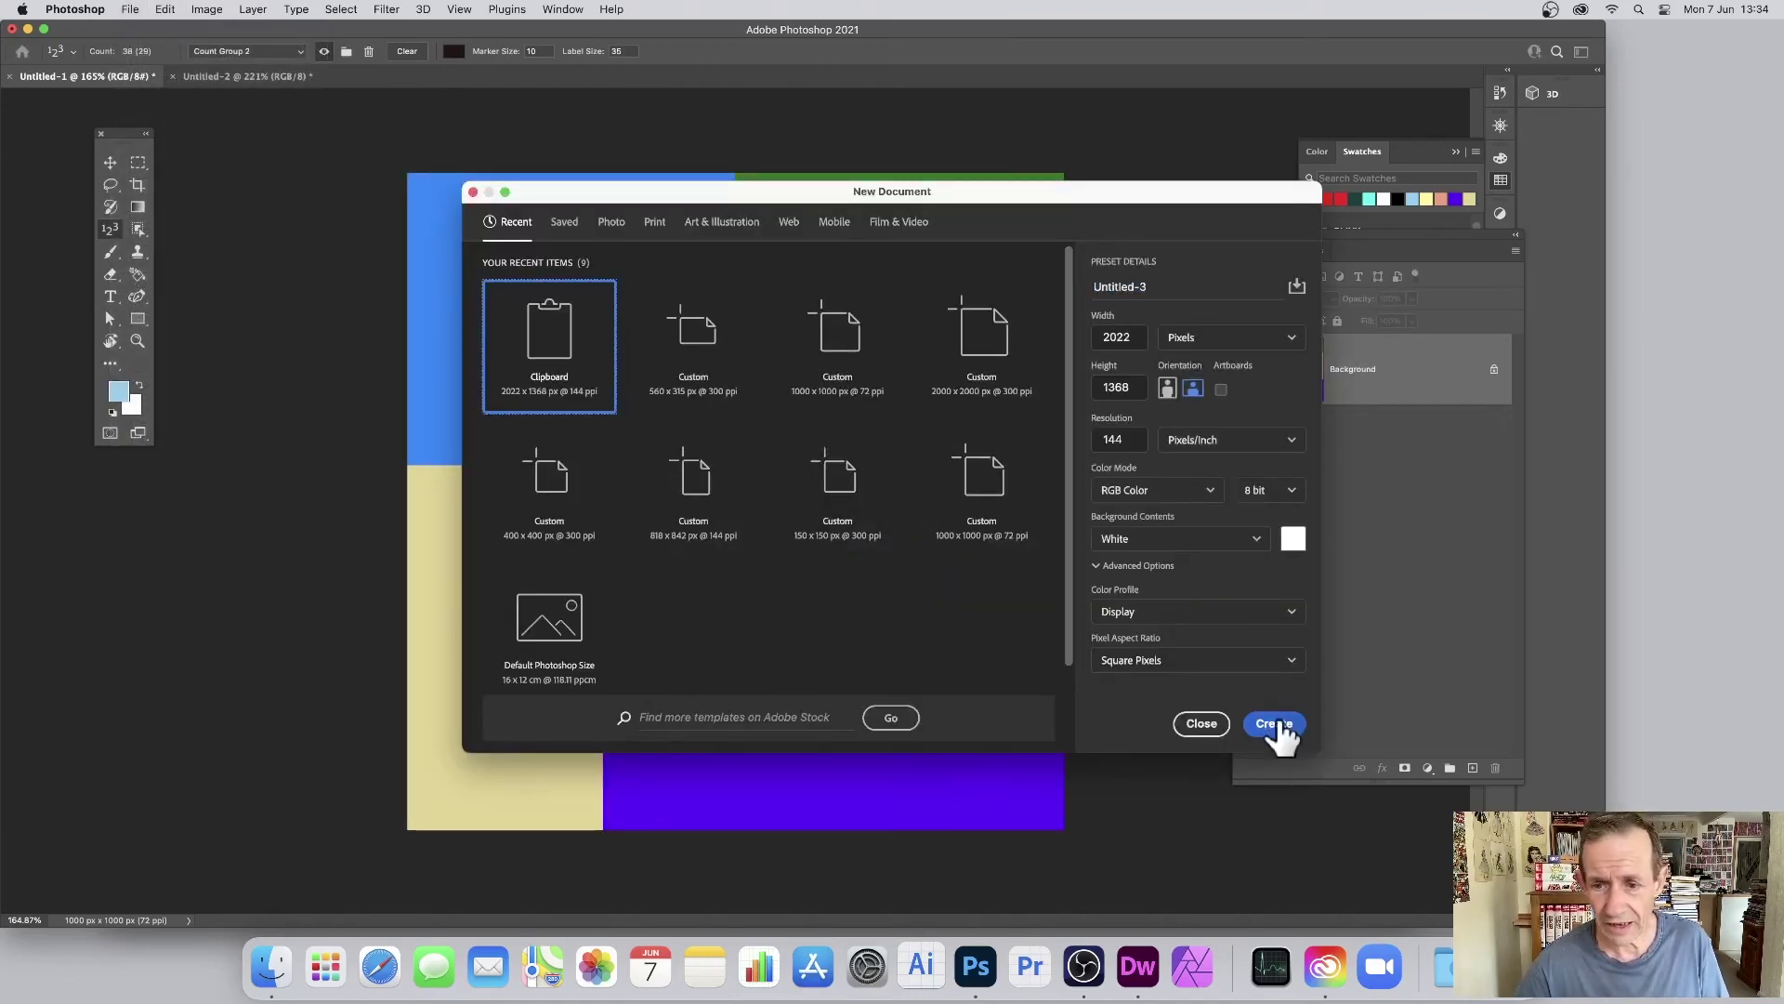
{"action": "left_click", "coordinate": [1273, 724]}
{"action": "key", "text": "super+v"}
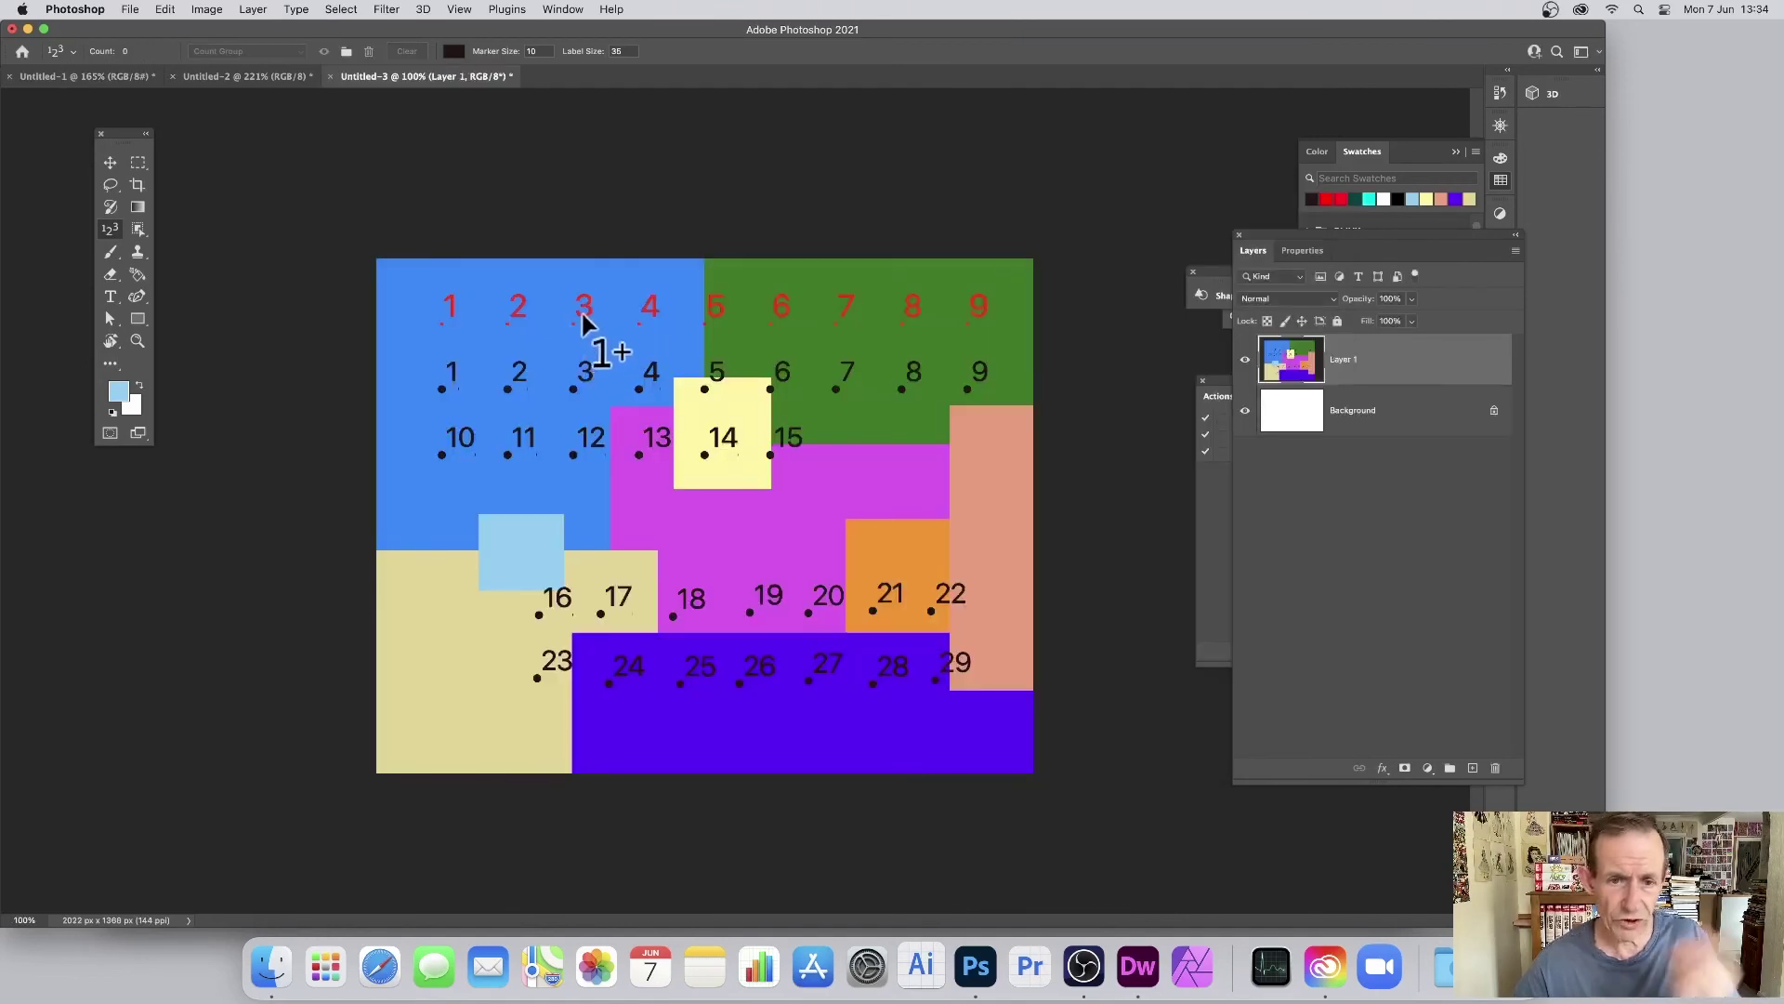
{"action": "left_click", "coordinate": [129, 9]}
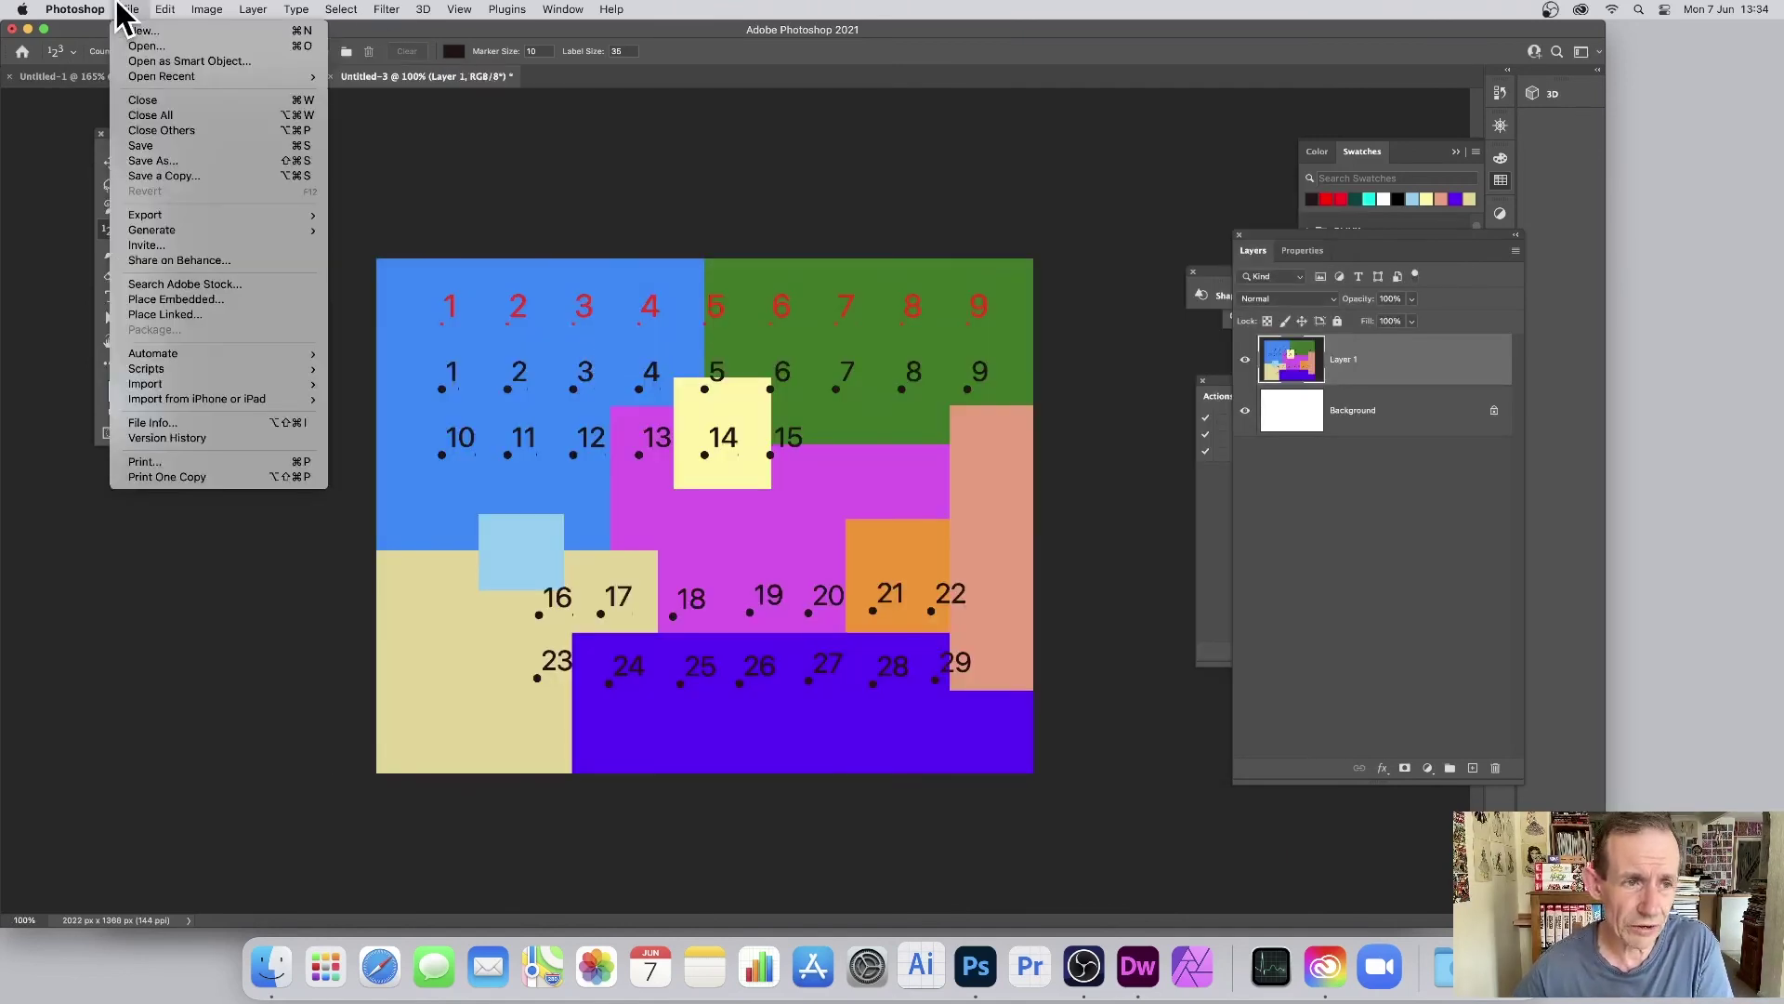
{"action": "left_click", "coordinate": [828, 167]}
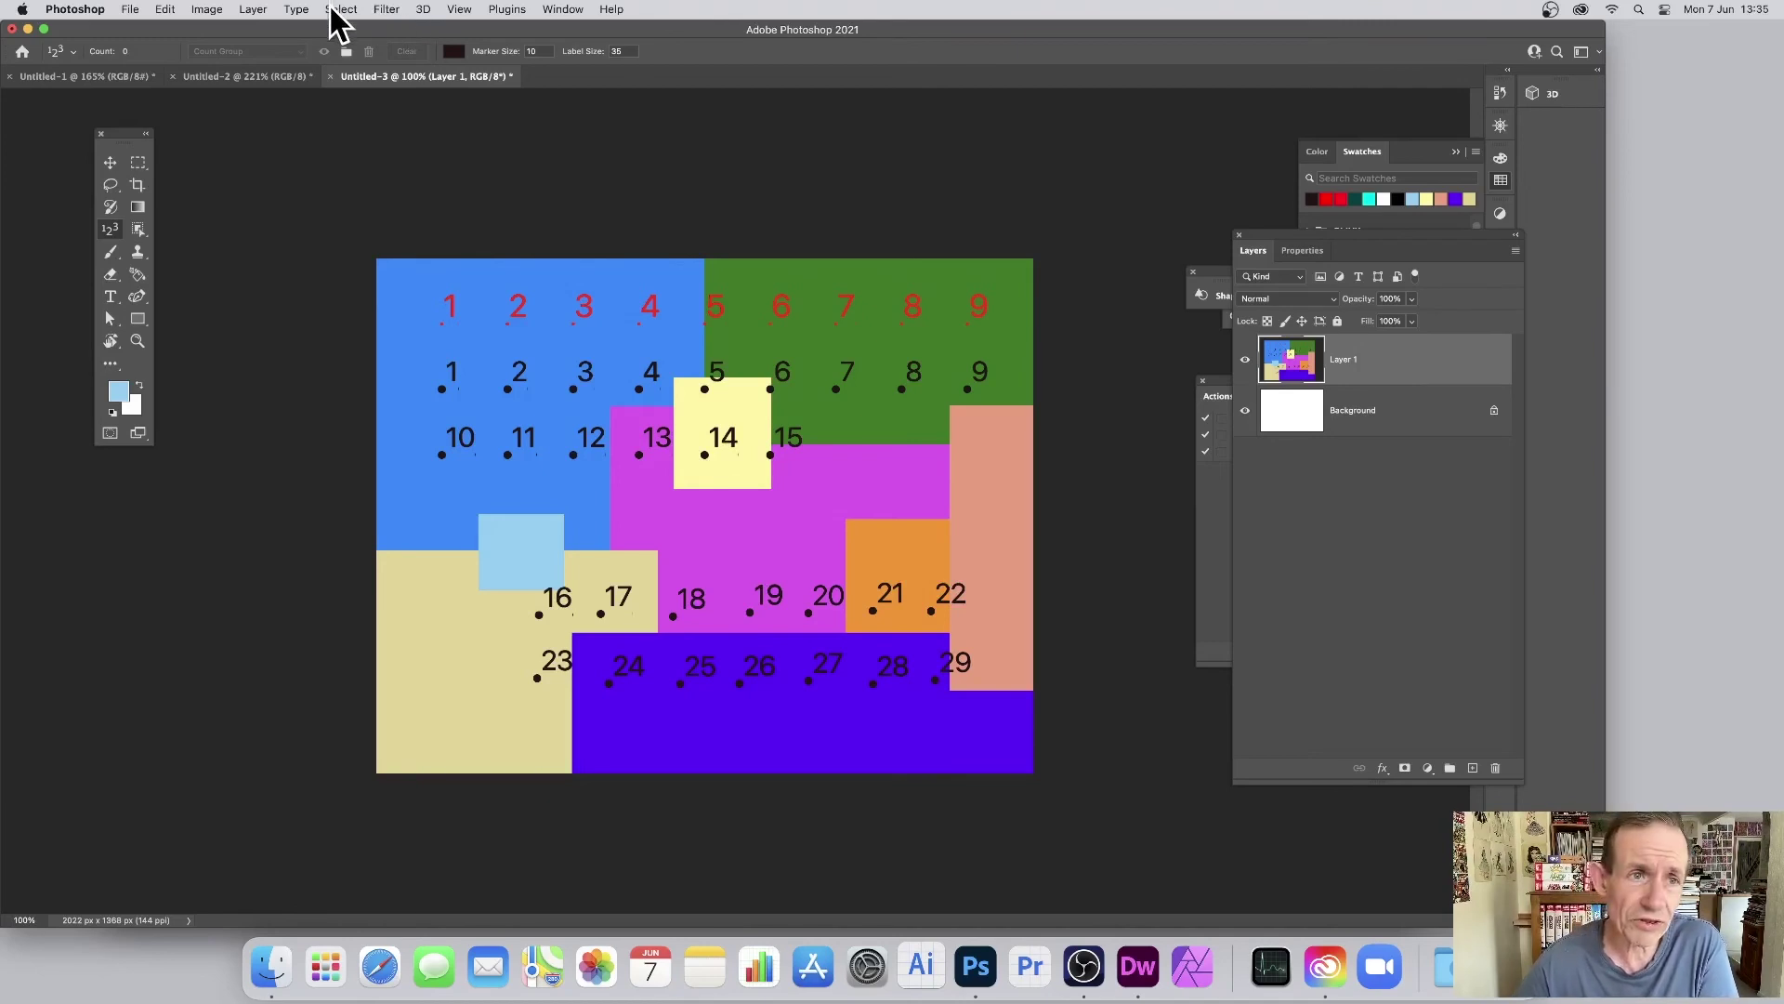
Apply a Gaussian Blur with a 40.2-pixel radius to the pasted screenshot layer.
{"action": "left_click", "coordinate": [386, 11]}
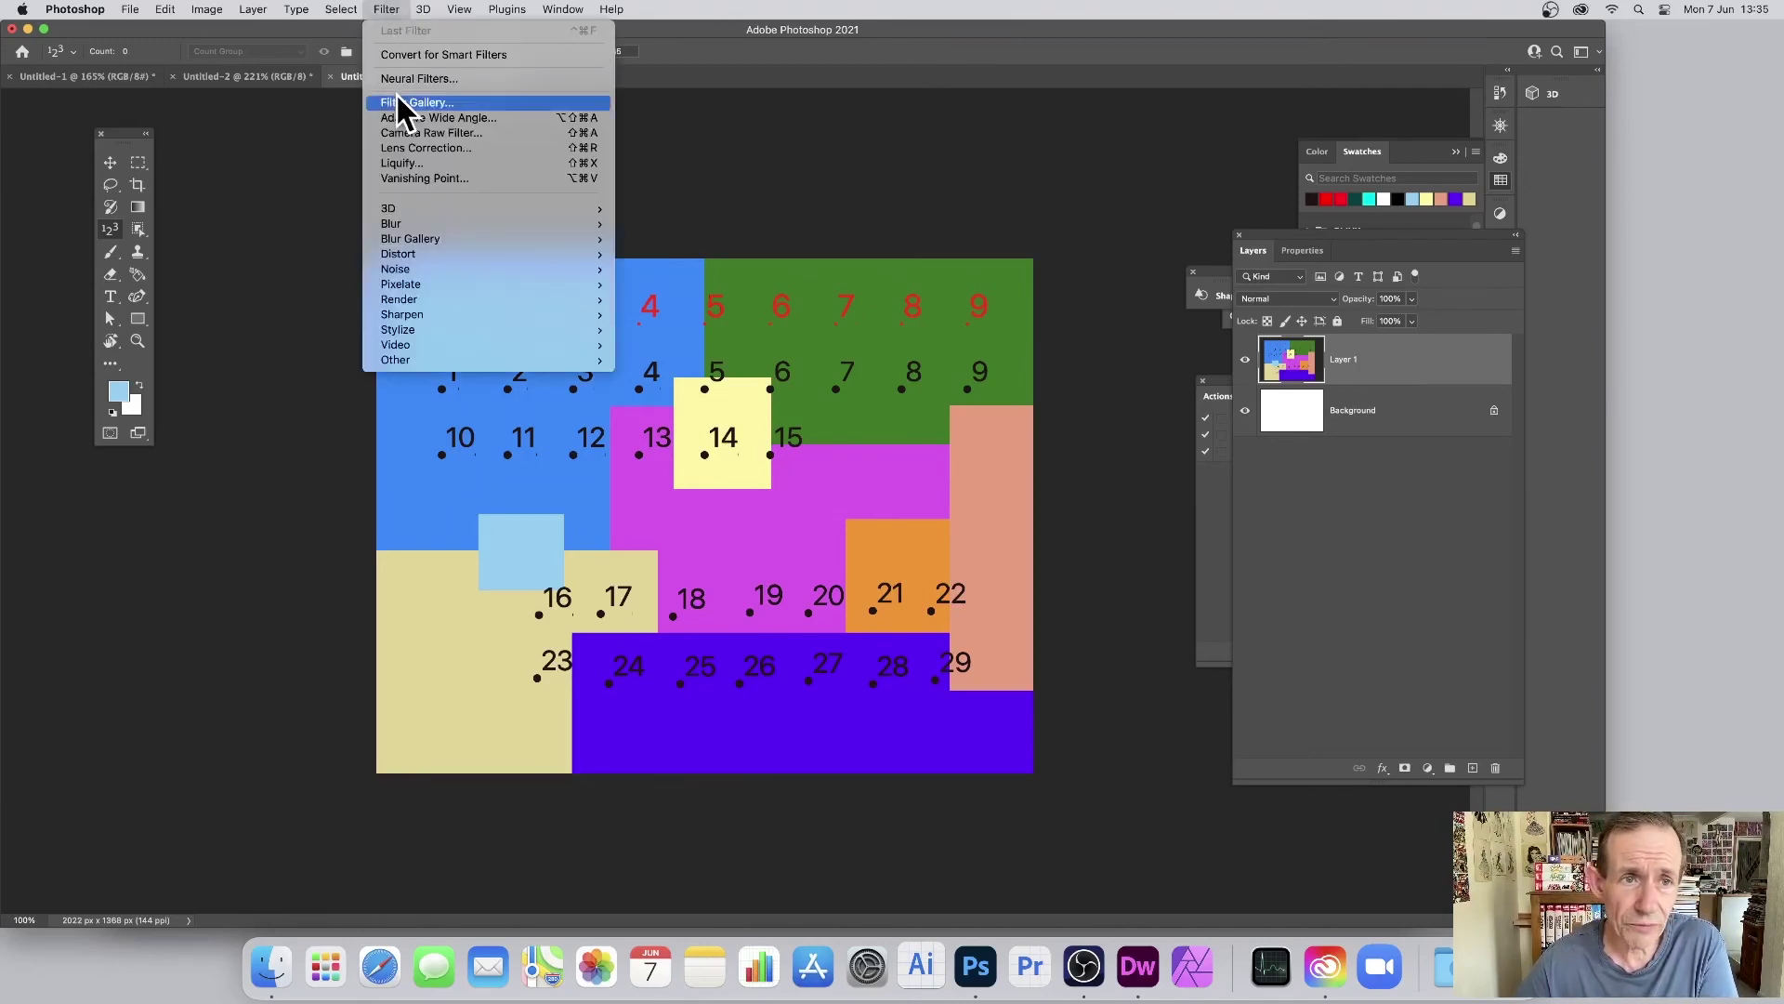
{"action": "mouse_move", "coordinate": [415, 224]}
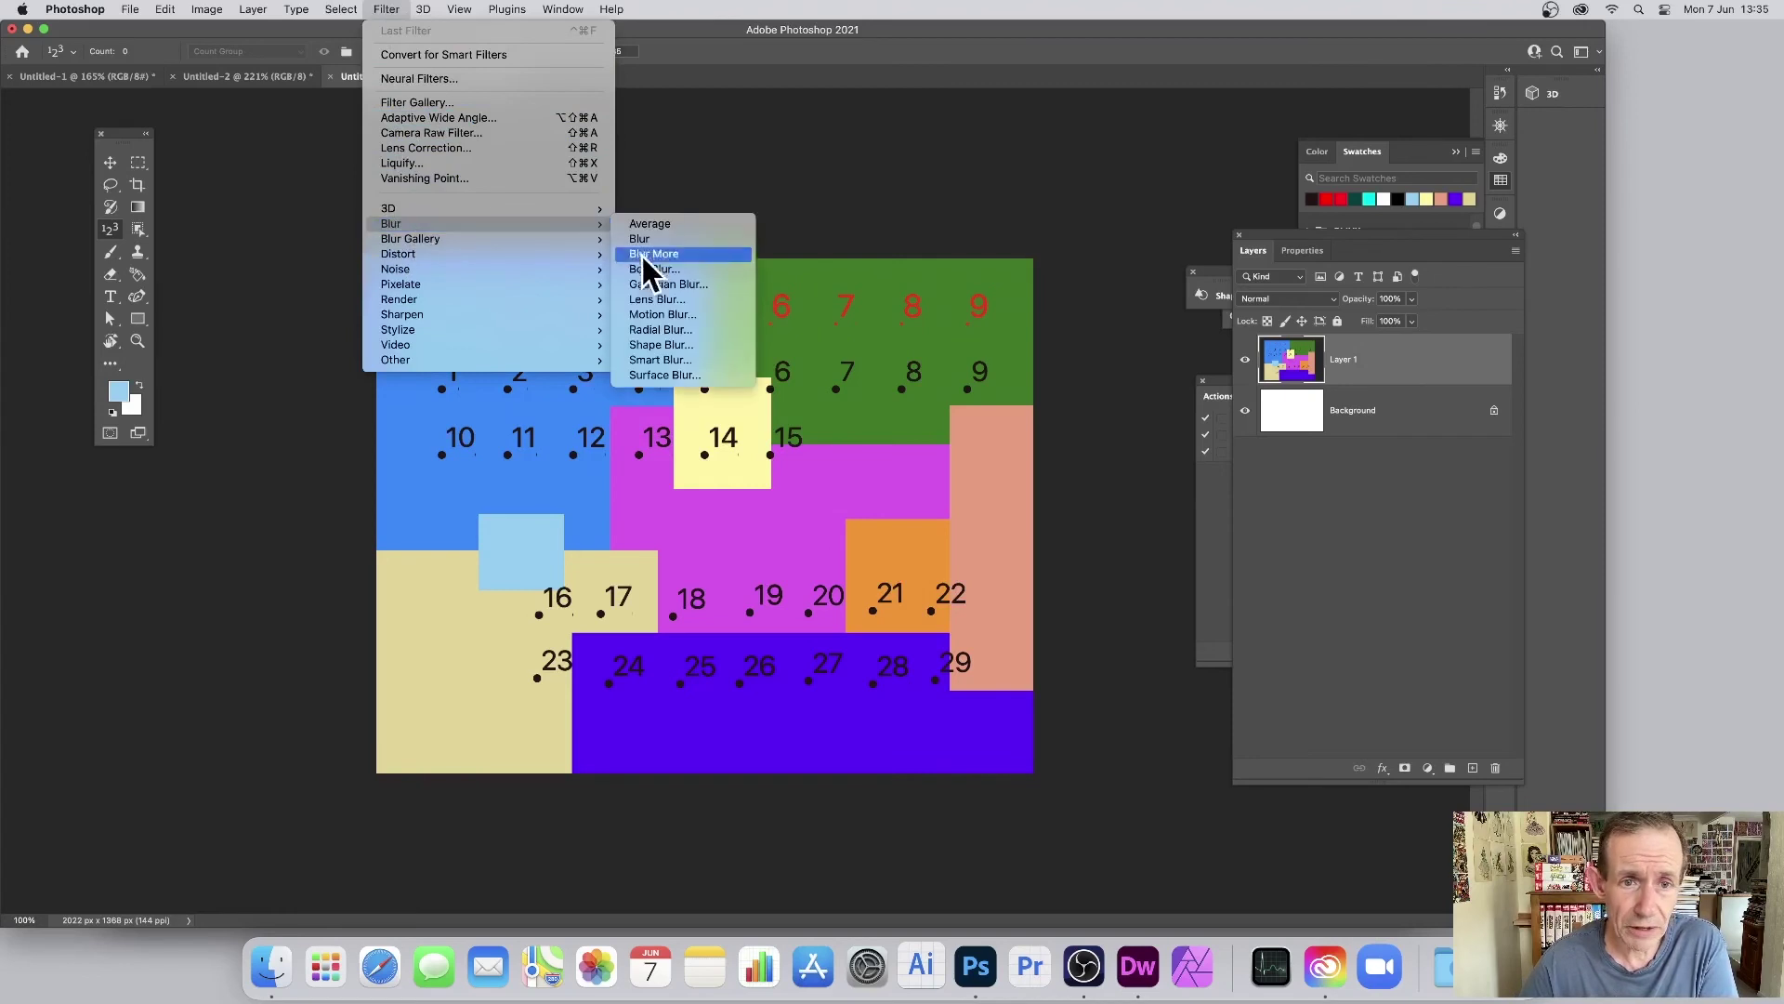
{"action": "left_click", "coordinate": [641, 281]}
{"action": "mouse_move", "coordinate": [915, 595]}
{"action": "left_mouse_down"}
{"action": "mouse_move", "coordinate": [862, 589]}
{"action": "mouse_move", "coordinate": [906, 591]}
{"action": "left_mouse_up"}
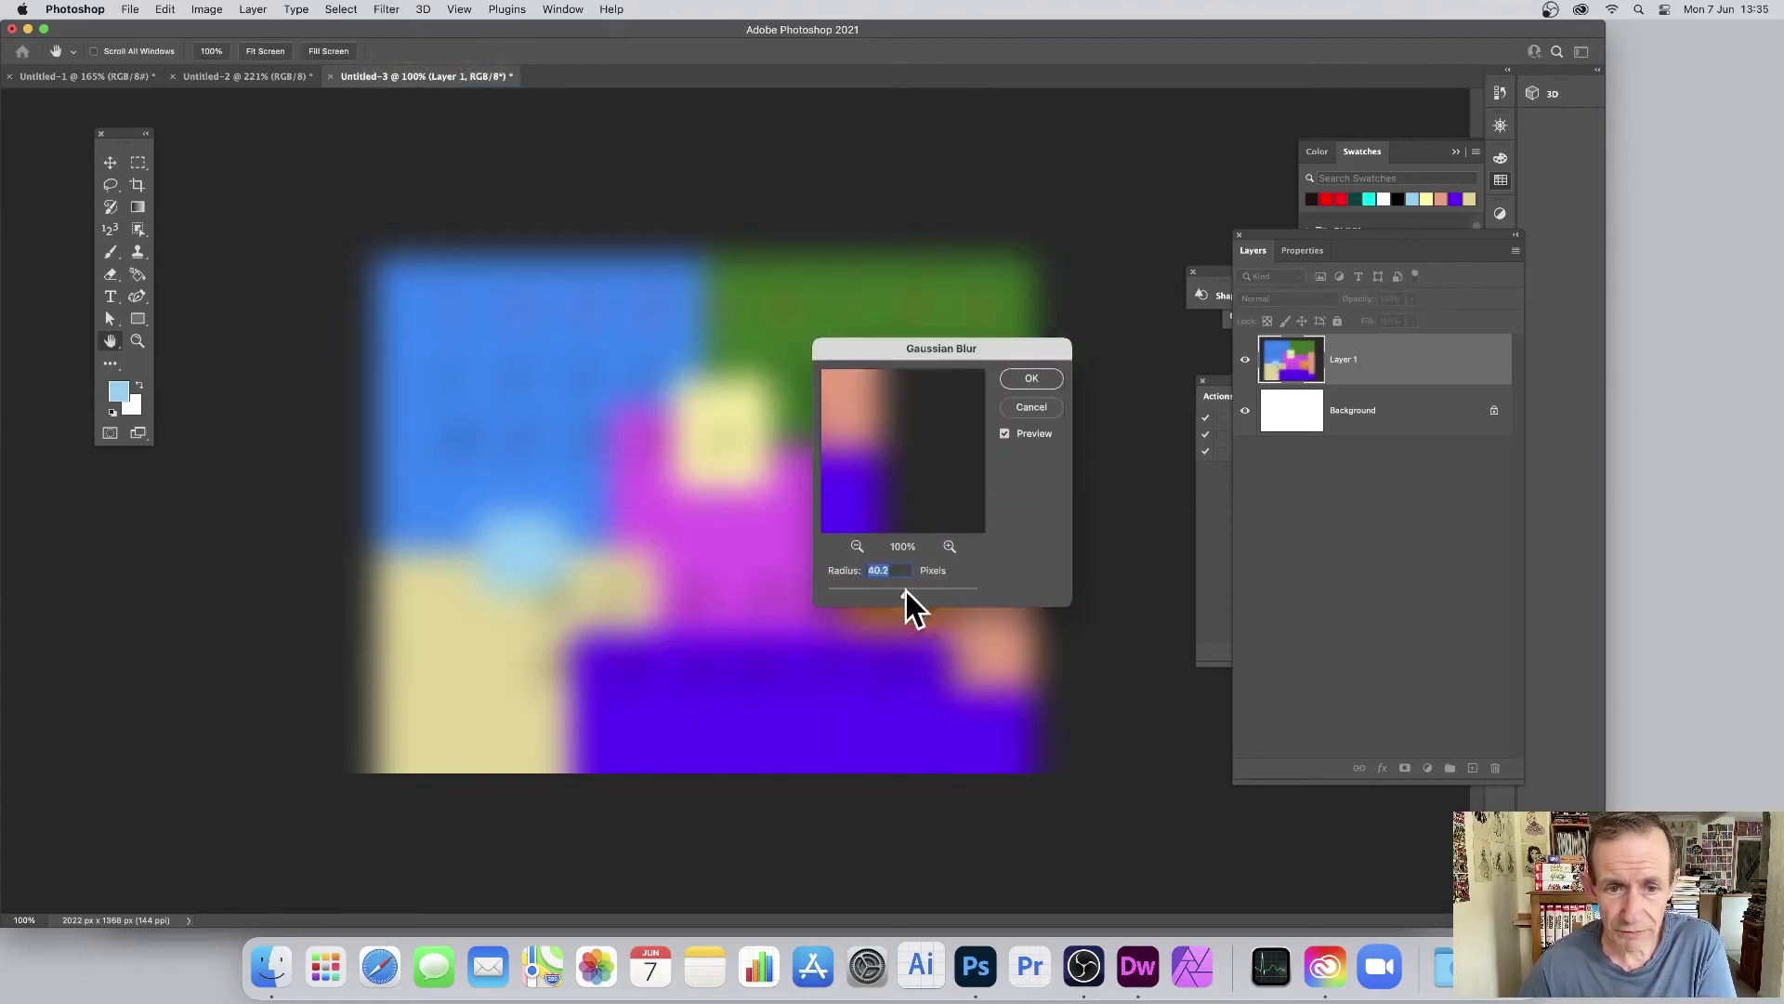
{"action": "left_click", "coordinate": [1046, 381]}
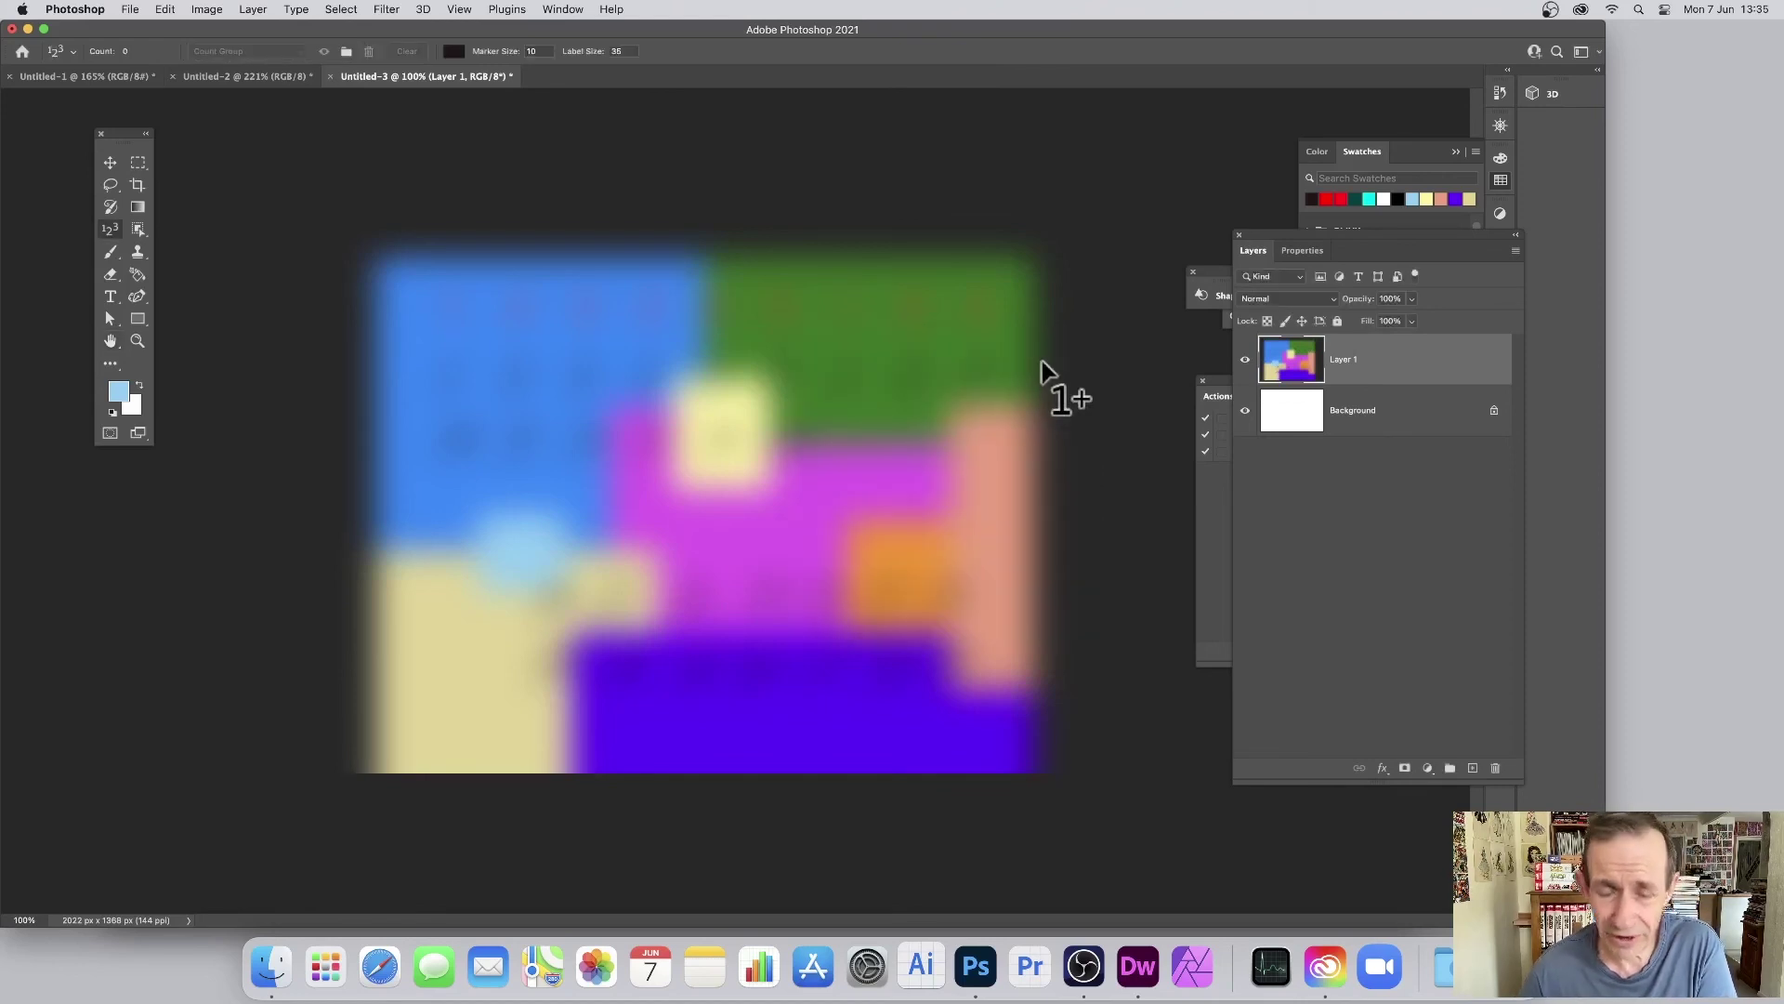